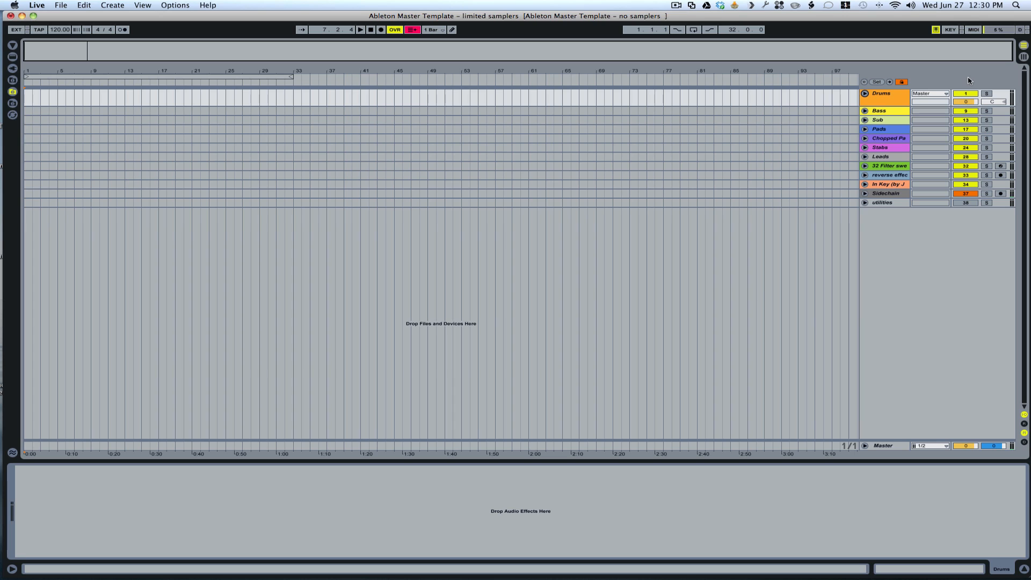
Expand the Drums group and arm its Kick-Rack track for recording
{"action": "left_click", "coordinate": [888, 99]}
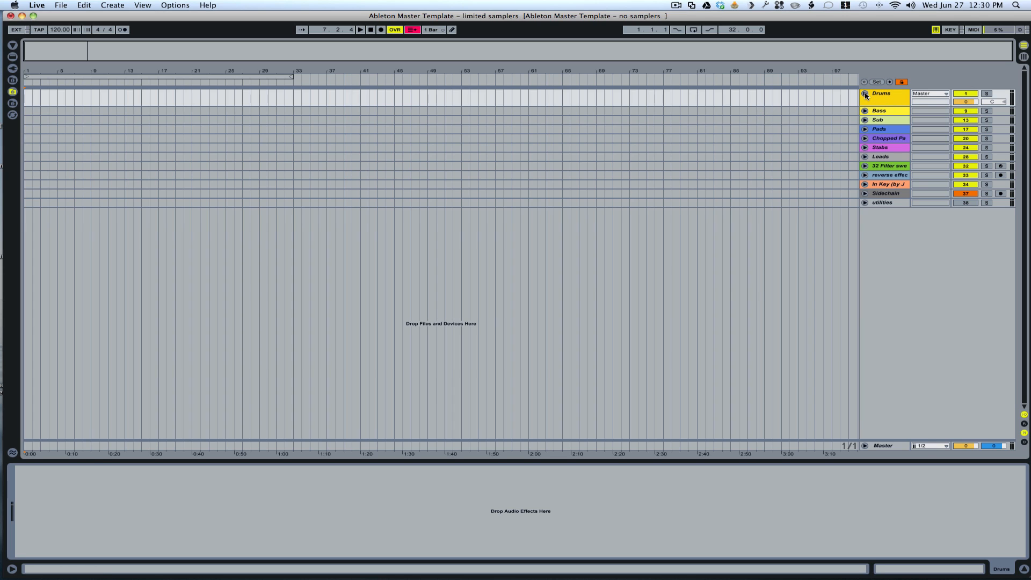
{"action": "left_click", "coordinate": [865, 94]}
{"action": "left_click", "coordinate": [866, 94]}
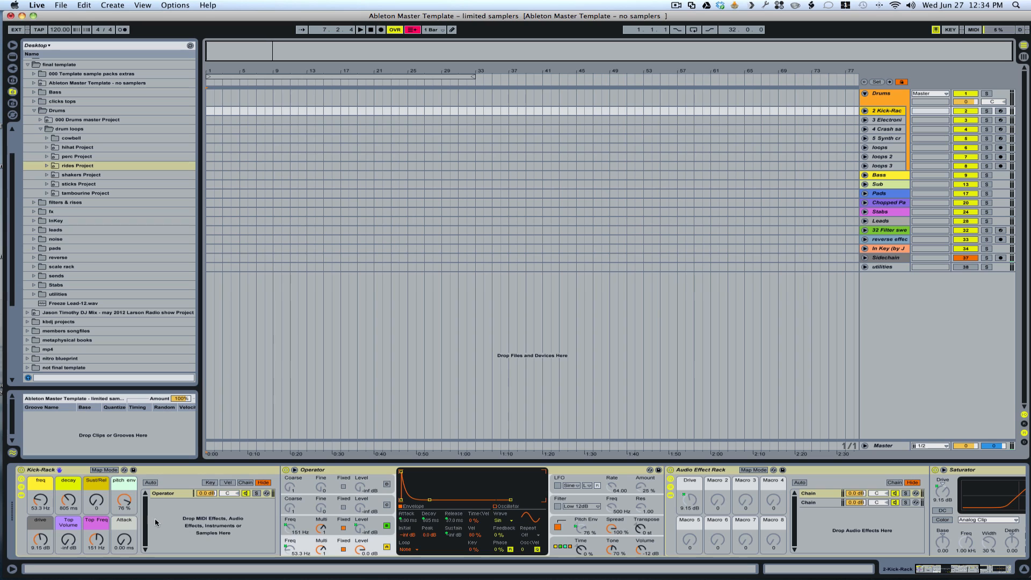
{"action": "left_click", "coordinate": [1000, 111]}
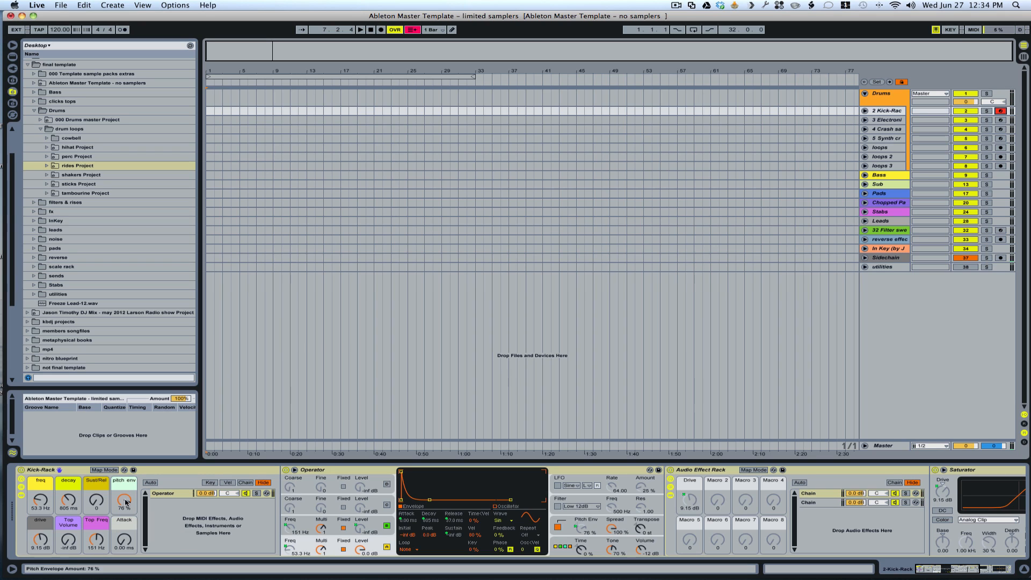
Set the Kick-Rack macros to freq 56.5 Hz, decay 1.81 s, Sust/Rel 77 and pitch env 70 %
{"action": "left_click_drag", "start_coordinate": [125, 500], "coordinate": [125, 570]}
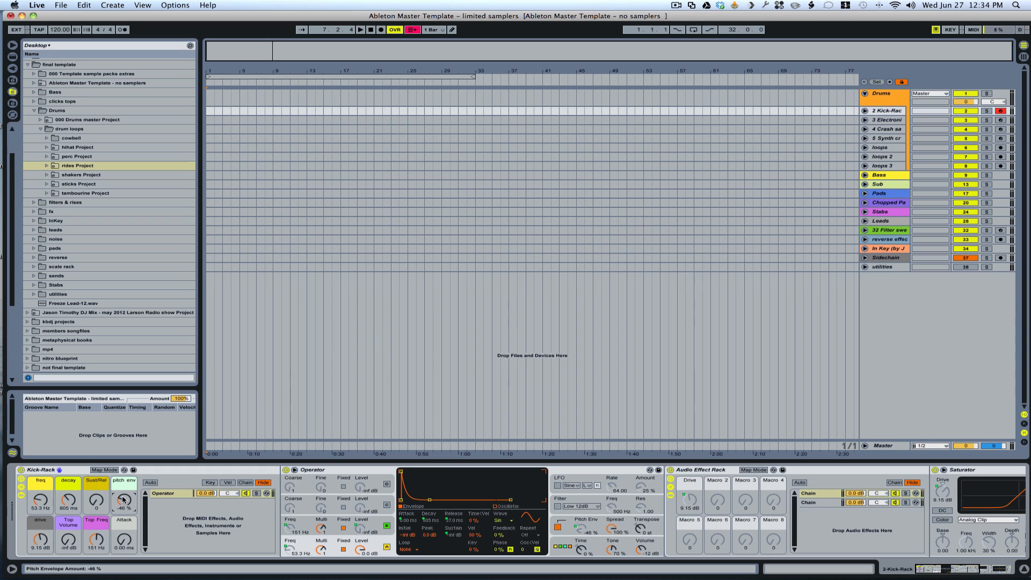
{"action": "left_click_drag", "start_coordinate": [123, 504], "coordinate": [123, 471]}
{"action": "left_click_drag", "start_coordinate": [42, 501], "coordinate": [69, 512]}
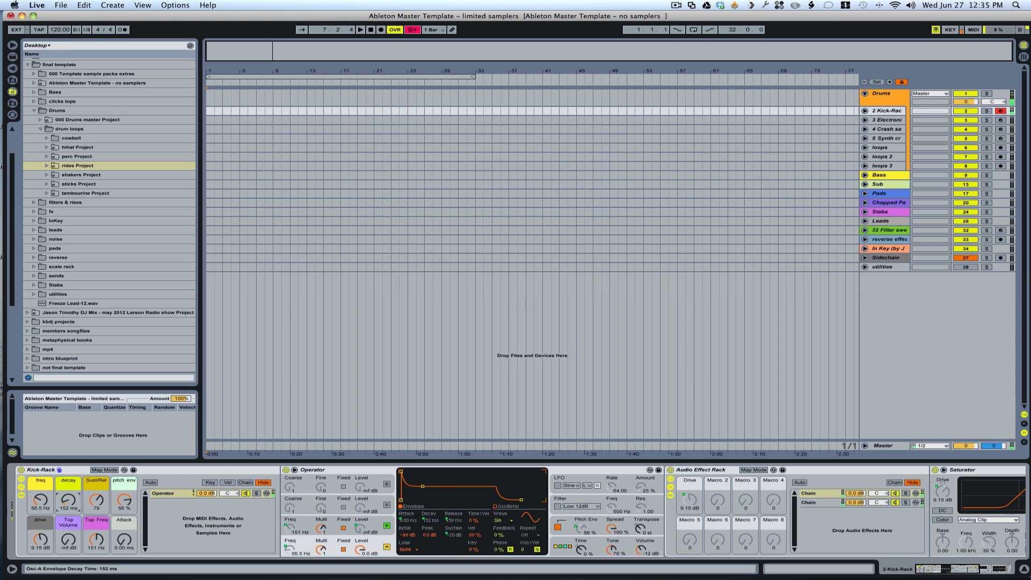
{"action": "left_click_drag", "start_coordinate": [69, 501], "coordinate": [125, 537]}
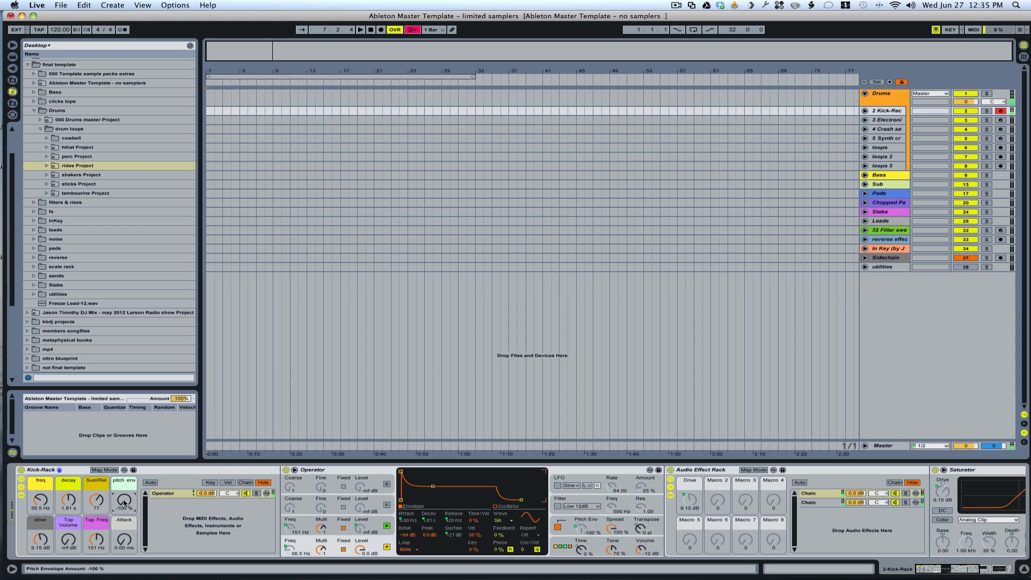
{"action": "left_click_drag", "start_coordinate": [124, 502], "coordinate": [124, 486]}
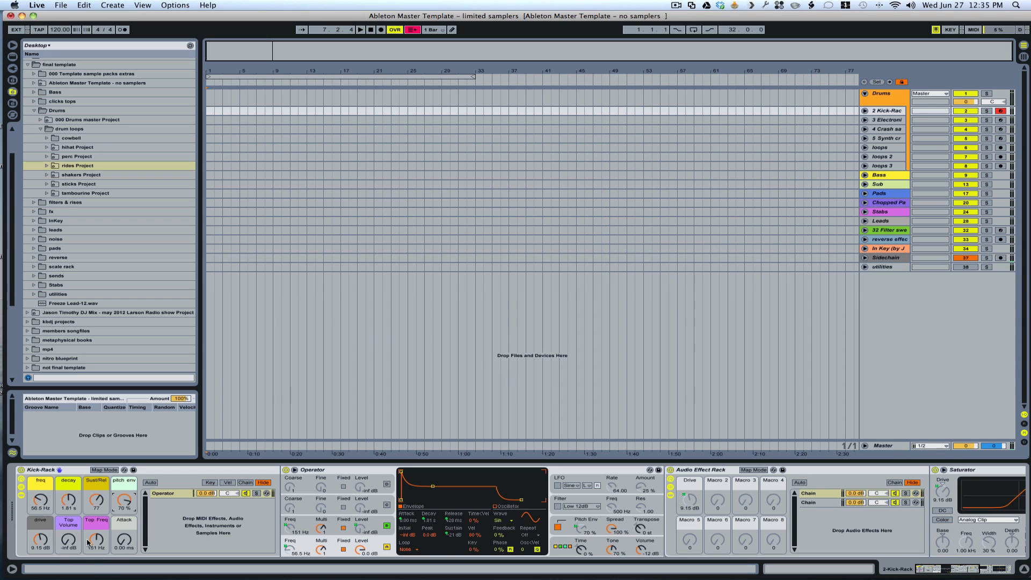
Set the Kick-Rack's drive to 6.36 dB, Top Volume to 0.0 dB and pitch env to -100 %
{"action": "left_click", "coordinate": [41, 541]}
{"action": "left_click_drag", "start_coordinate": [41, 541], "coordinate": [68, 530]}
{"action": "left_click_drag", "start_coordinate": [68, 530], "coordinate": [68, 526]}
{"action": "left_click_drag", "start_coordinate": [124, 500], "coordinate": [124, 532]}
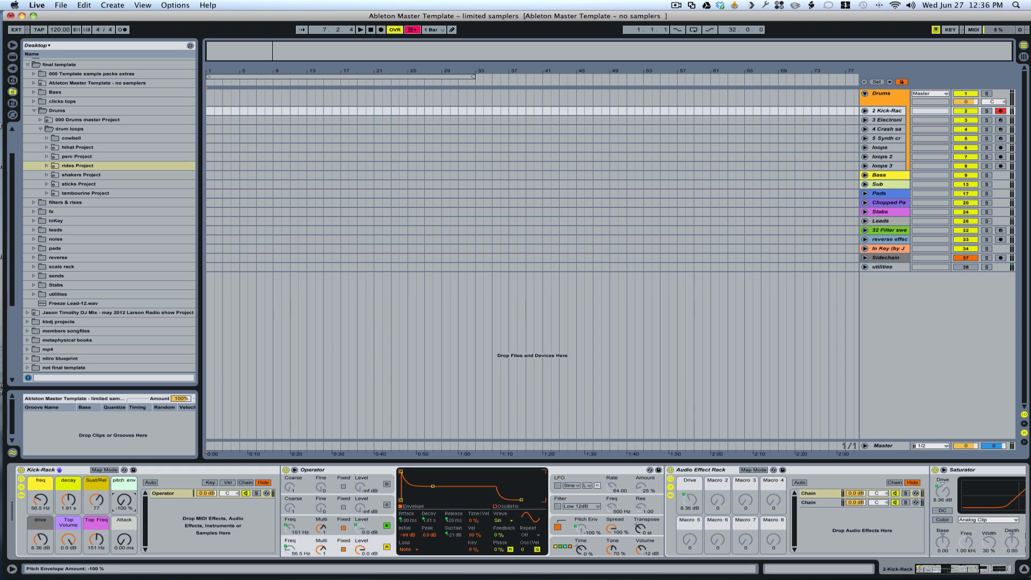
Adjust the Kick-Rack macros to Top Freq 319 Hz, Attack 839 ms, Top Volume -inf dB and pitch env 84 %
{"action": "left_click", "coordinate": [96, 540]}
{"action": "left_click_drag", "start_coordinate": [96, 541], "coordinate": [65, 552]}
{"action": "left_click_drag", "start_coordinate": [124, 501], "coordinate": [124, 487]}
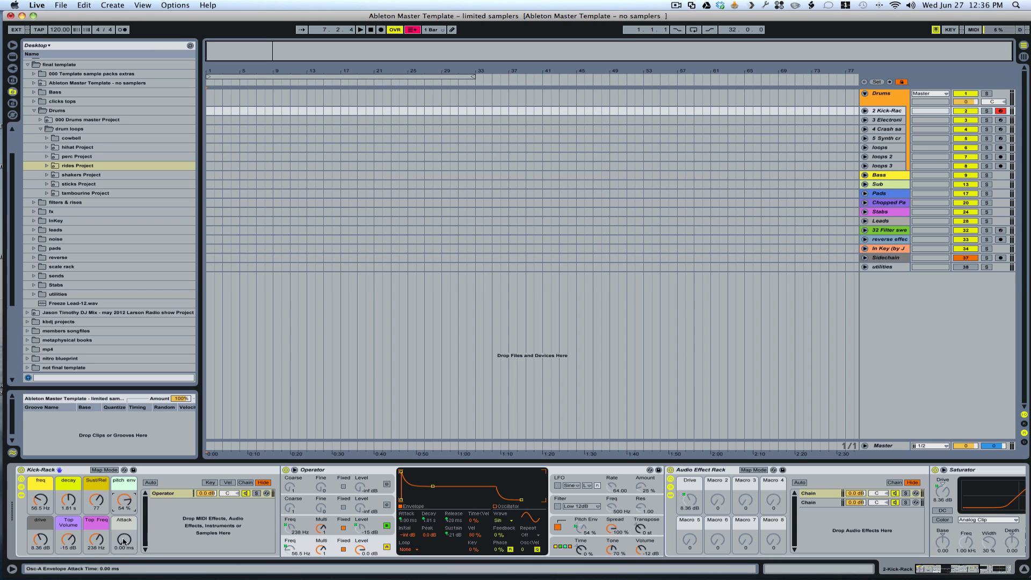
{"action": "left_click_drag", "start_coordinate": [124, 541], "coordinate": [68, 553]}
{"action": "left_click_drag", "start_coordinate": [113, 507], "coordinate": [113, 501]}
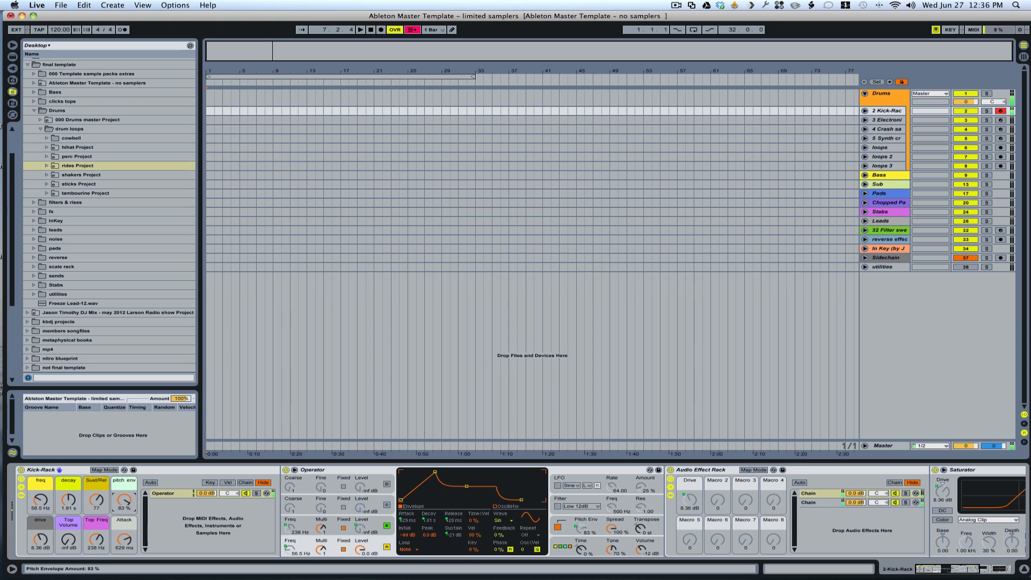
{"action": "mouse_move", "coordinate": [124, 540]}
{"action": "left_mouse_down"}
{"action": "mouse_move", "coordinate": [124, 554]}
{"action": "mouse_move", "coordinate": [124, 537]}
{"action": "left_mouse_up"}
{"action": "left_click_drag", "start_coordinate": [69, 539], "coordinate": [69, 539]}
{"action": "left_click_drag", "start_coordinate": [97, 539], "coordinate": [70, 556]}
{"action": "left_click", "coordinate": [48, 473]}
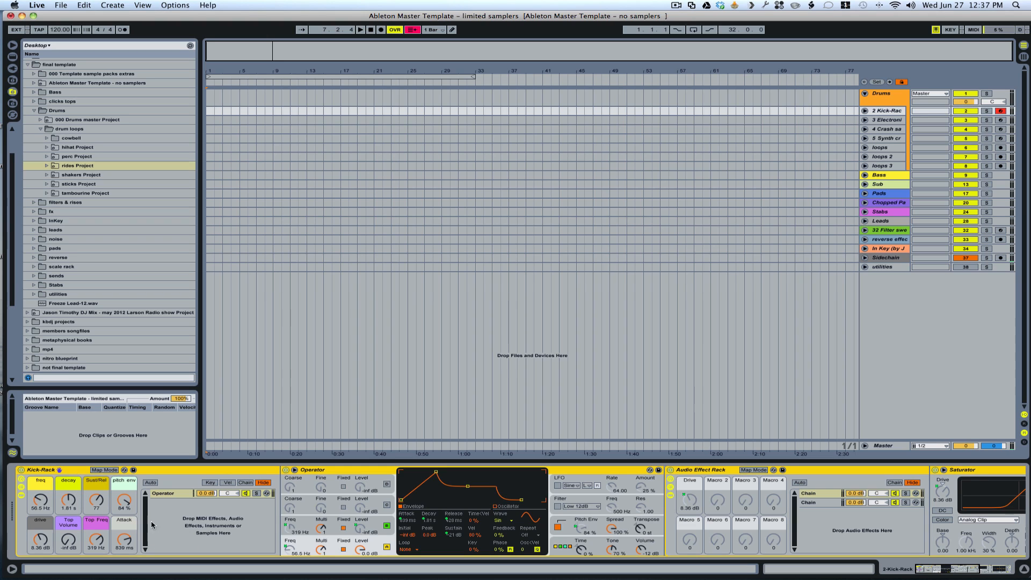
{"action": "scroll", "coordinate": [161, 525], "scroll_direction": "right", "scroll_amount": 5}
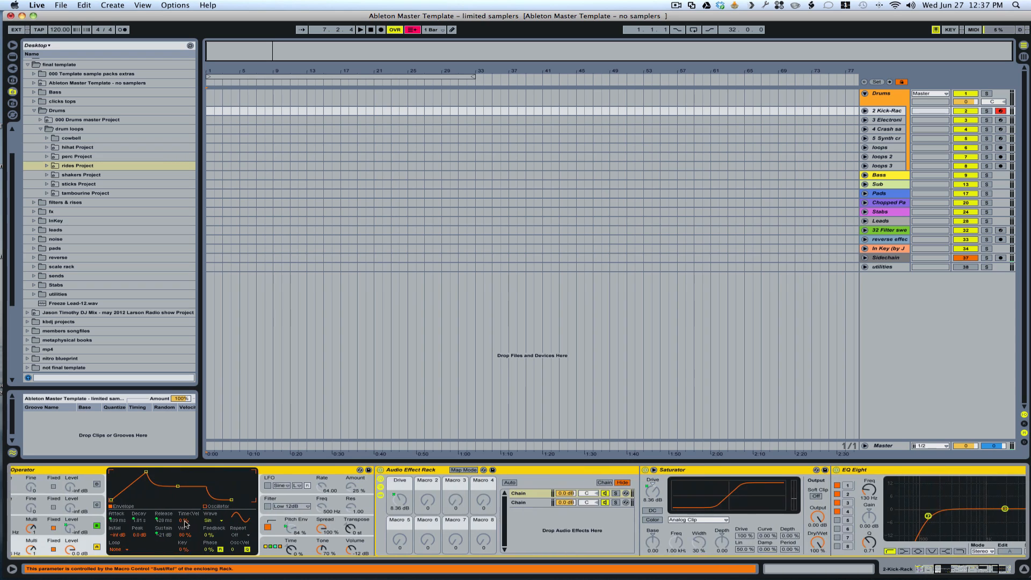
{"action": "scroll", "coordinate": [186, 524], "scroll_direction": "left", "scroll_amount": 5}
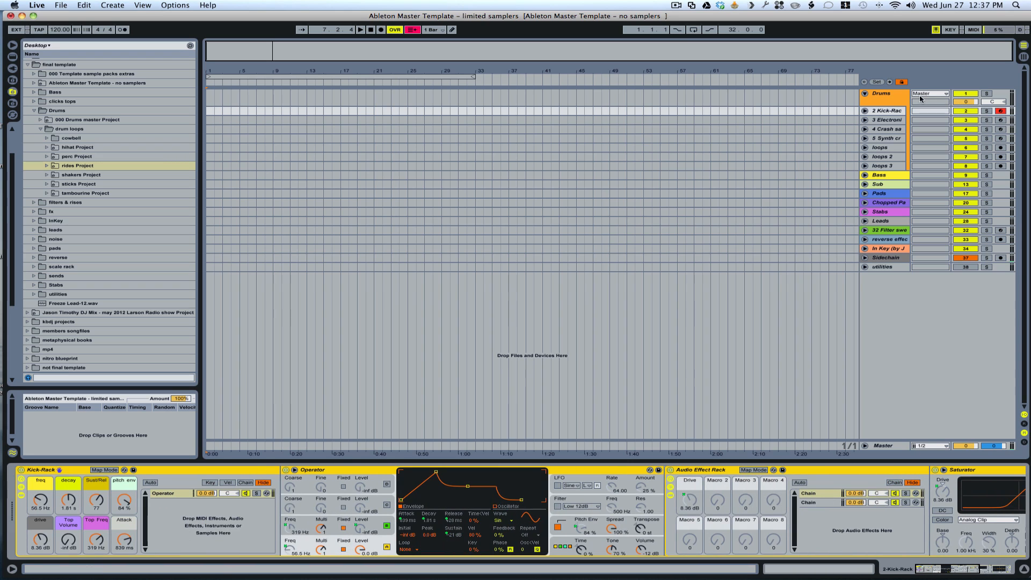
Arm the Electronic Drums track and audition the kicks 2 pad of its drum rack
{"action": "left_click", "coordinate": [889, 120]}
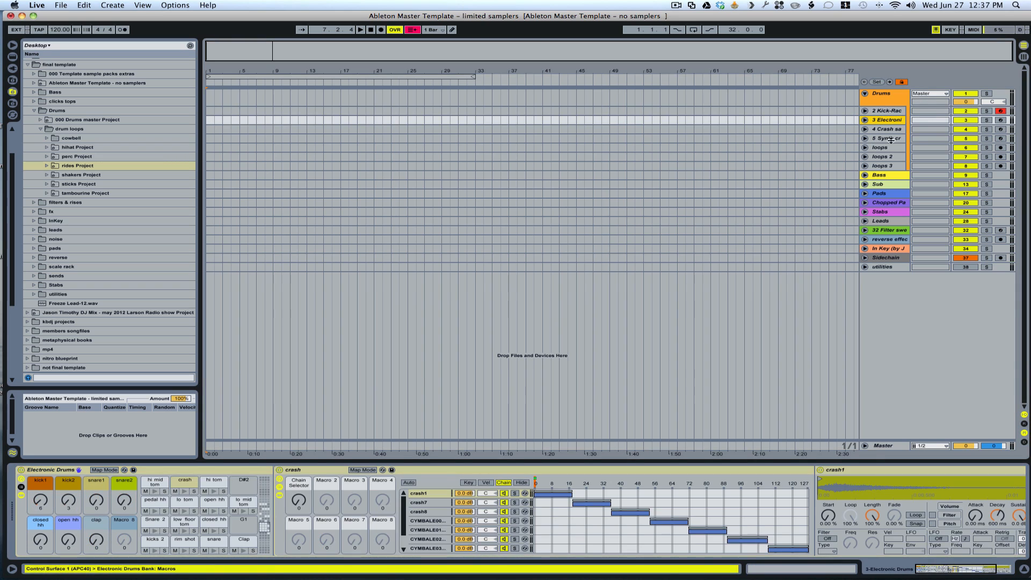
{"action": "left_click", "coordinate": [1001, 120]}
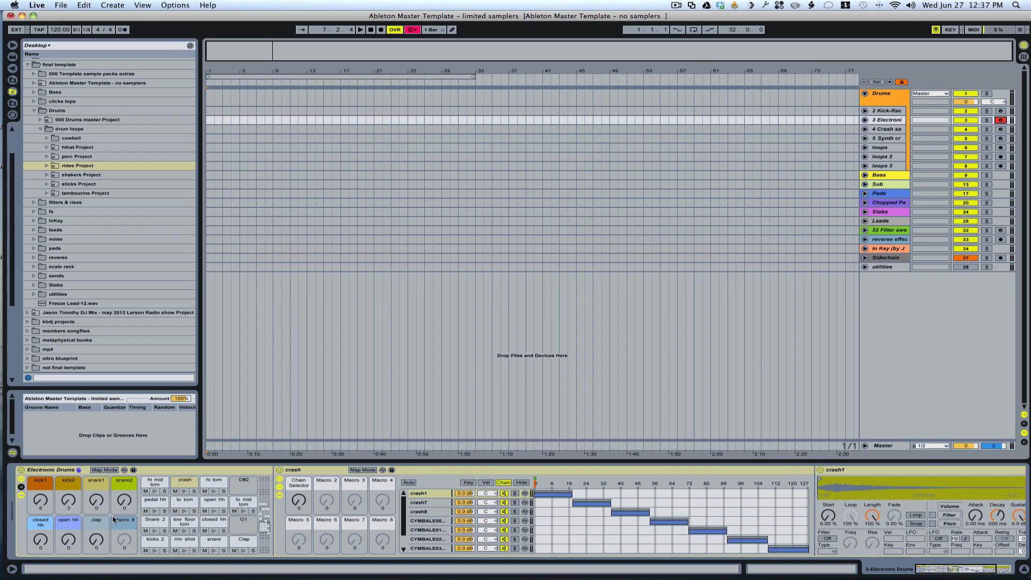
{"action": "left_click", "coordinate": [153, 540]}
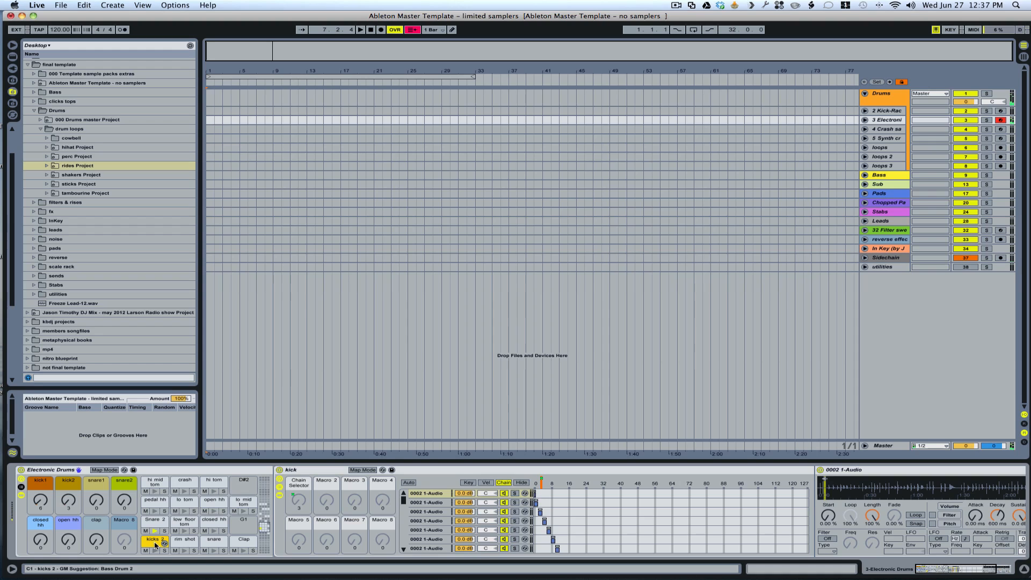
{"action": "key", "text": "z"}
{"action": "key", "text": "a"}
{"action": "key", "text": "a"}
Turn on Auto chain selection in the kick rack and sweep the kick2 macro through the samples, ending at 5
{"action": "left_click_drag", "start_coordinate": [68, 501], "coordinate": [69, 455]}
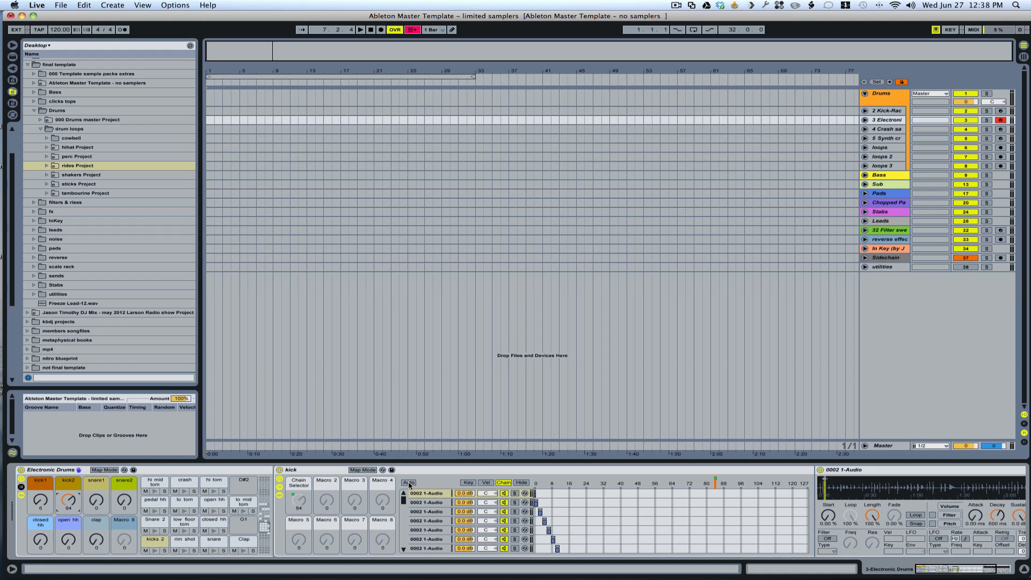
{"action": "left_click", "coordinate": [409, 483]}
{"action": "left_click", "coordinate": [72, 500]}
{"action": "left_click_drag", "start_coordinate": [69, 501], "coordinate": [70, 505]}
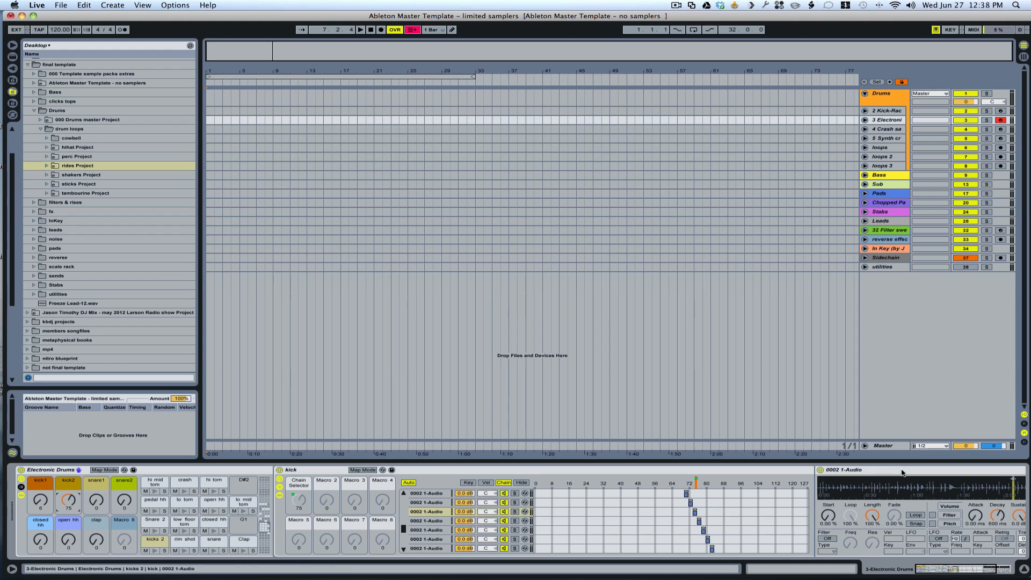
{"action": "left_click", "coordinate": [903, 473]}
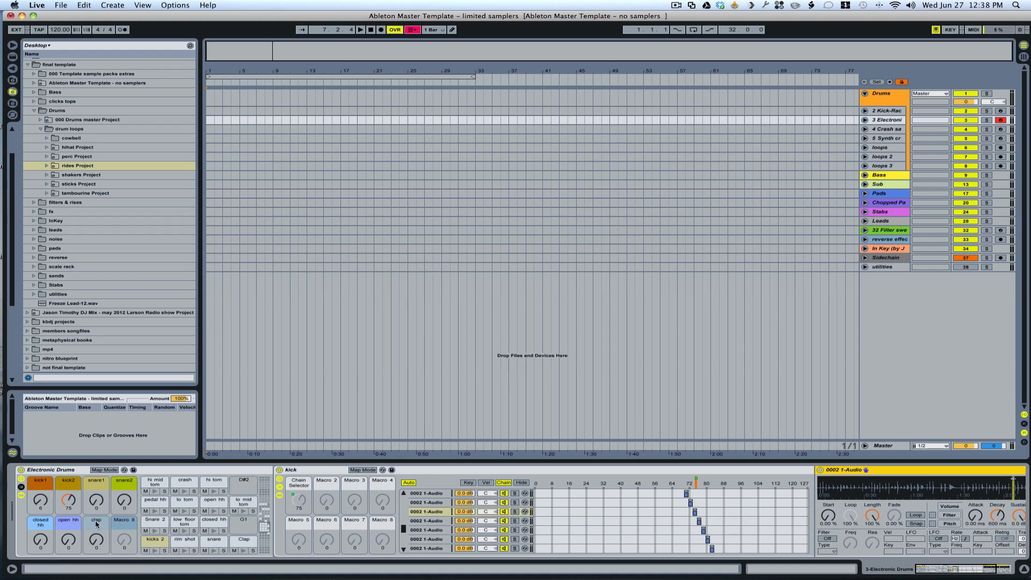
{"action": "left_click_drag", "start_coordinate": [68, 500], "coordinate": [69, 534]}
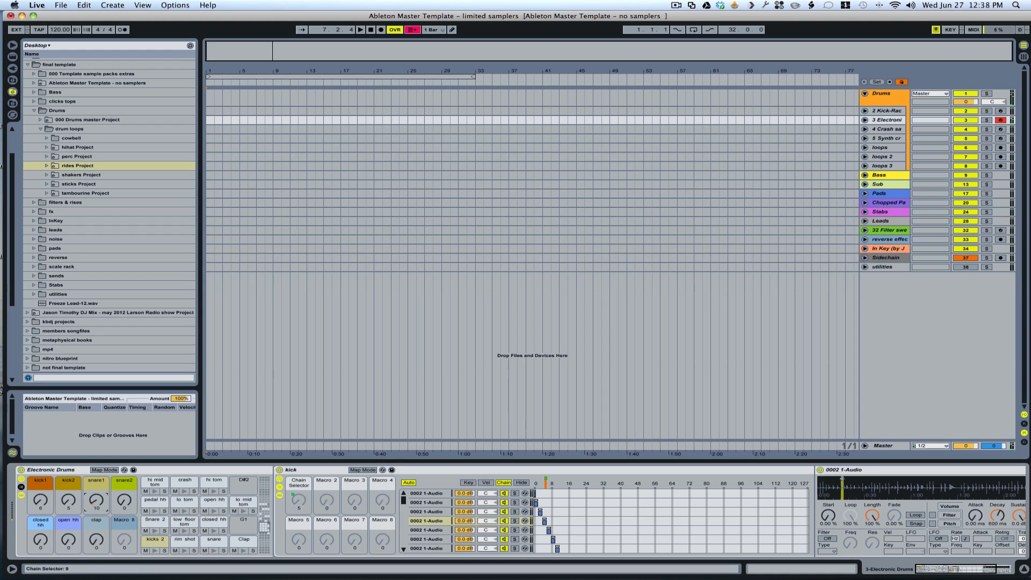
Set the snare1 macro to 1 and audition the hi tom pad and other drum sounds
{"action": "left_click_drag", "start_coordinate": [96, 500], "coordinate": [96, 517]}
{"action": "left_click", "coordinate": [215, 484]}
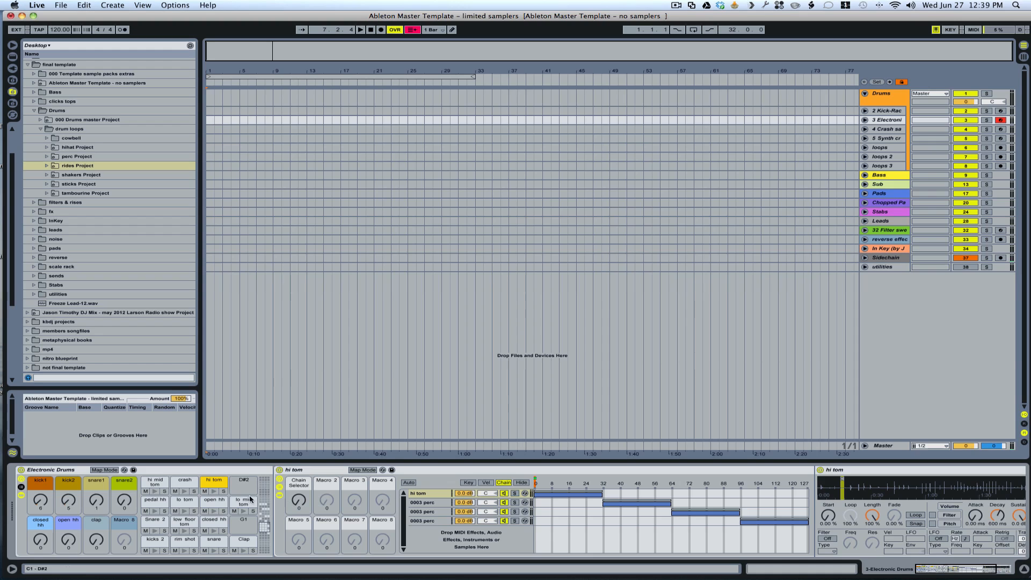
{"action": "key", "text": "f"}
{"action": "key", "text": "z"}
{"action": "mouse_move", "coordinate": [295, 503]}
{"action": "left_mouse_down"}
{"action": "mouse_move", "coordinate": [295, 415]}
{"action": "mouse_move", "coordinate": [294, 502]}
{"action": "left_mouse_up"}
{"action": "key", "text": "s"}
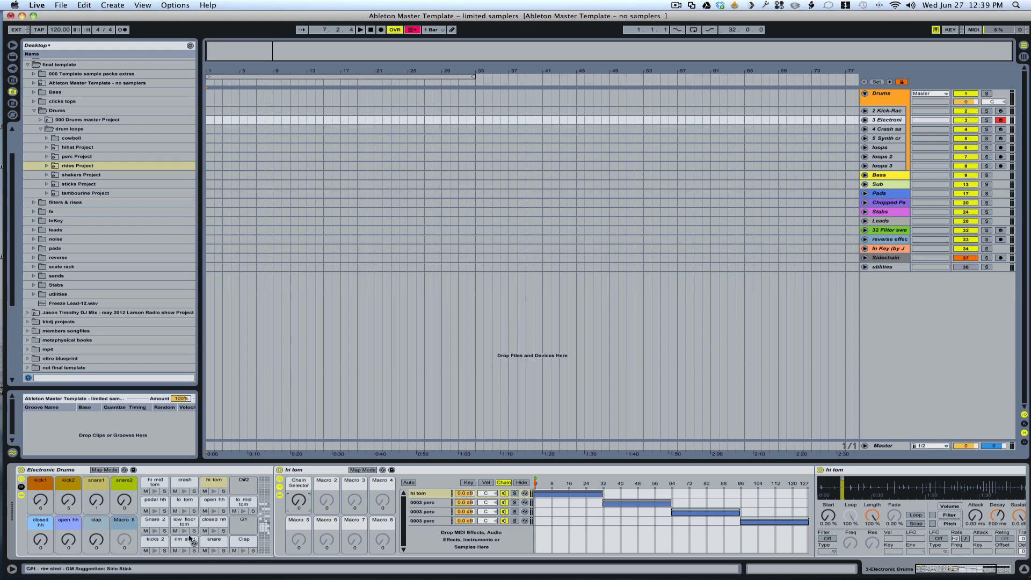
Create a two-bar MIDI clip at bar 1 of the Electronic Drums track and place kicks 2 notes on all four beats of its first bar
{"action": "left_click_drag", "start_coordinate": [222, 119], "coordinate": [206, 120]}
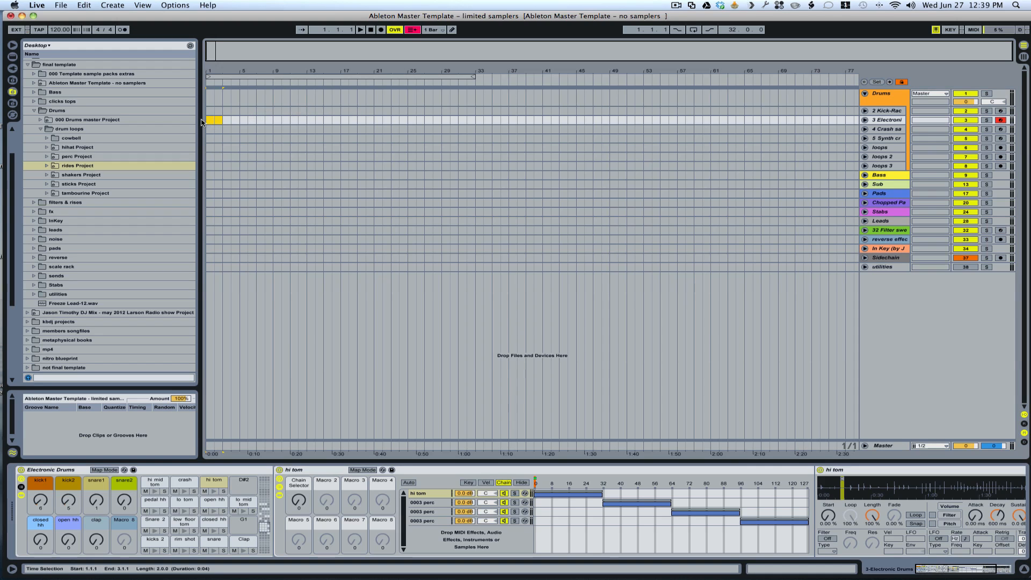
{"action": "key", "text": "super+shift+m"}
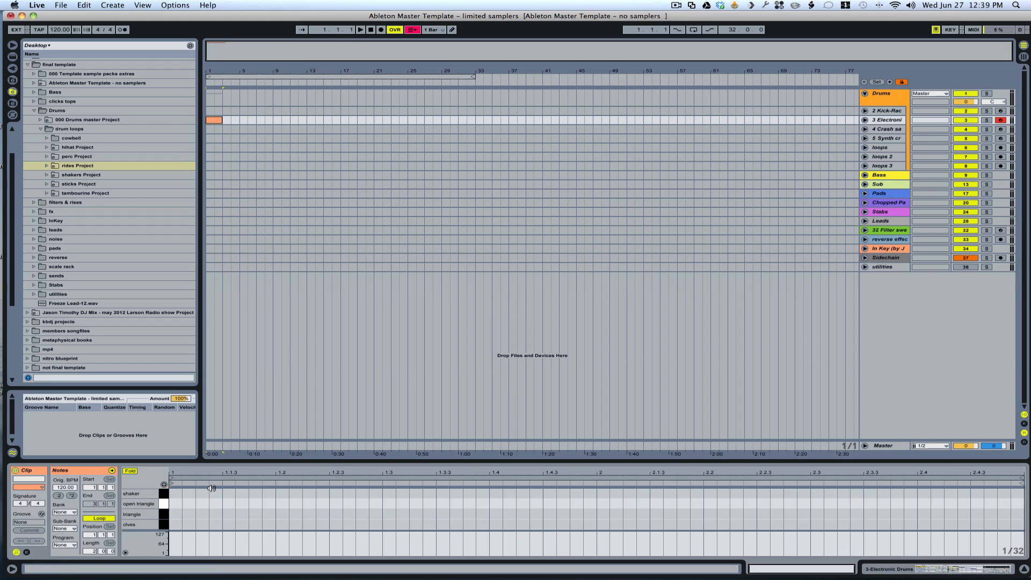
{"action": "scroll", "coordinate": [201, 525], "scroll_direction": "down", "scroll_amount": 4}
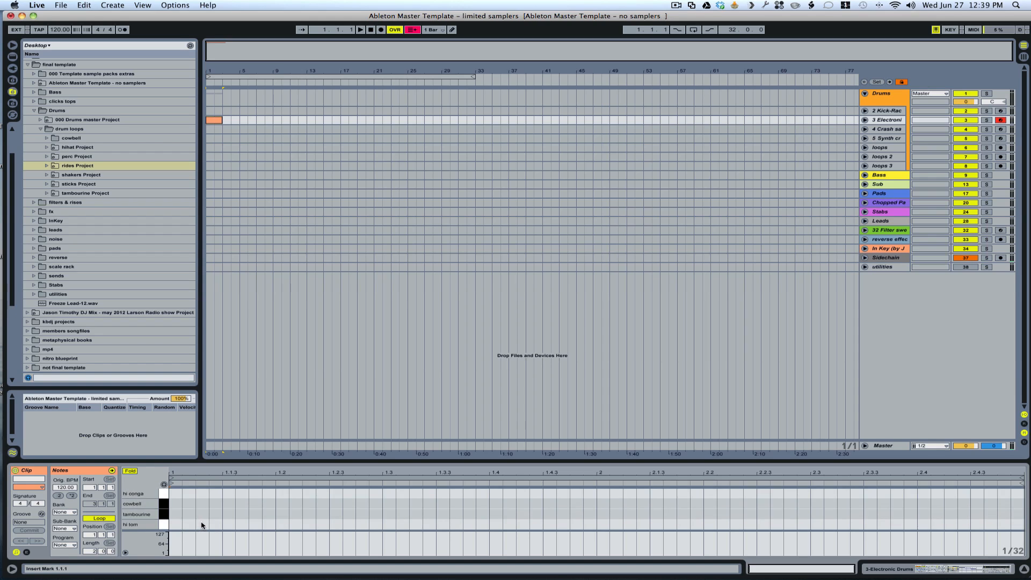
{"action": "double_click", "coordinate": [179, 514]}
{"action": "double_click", "coordinate": [281, 515]}
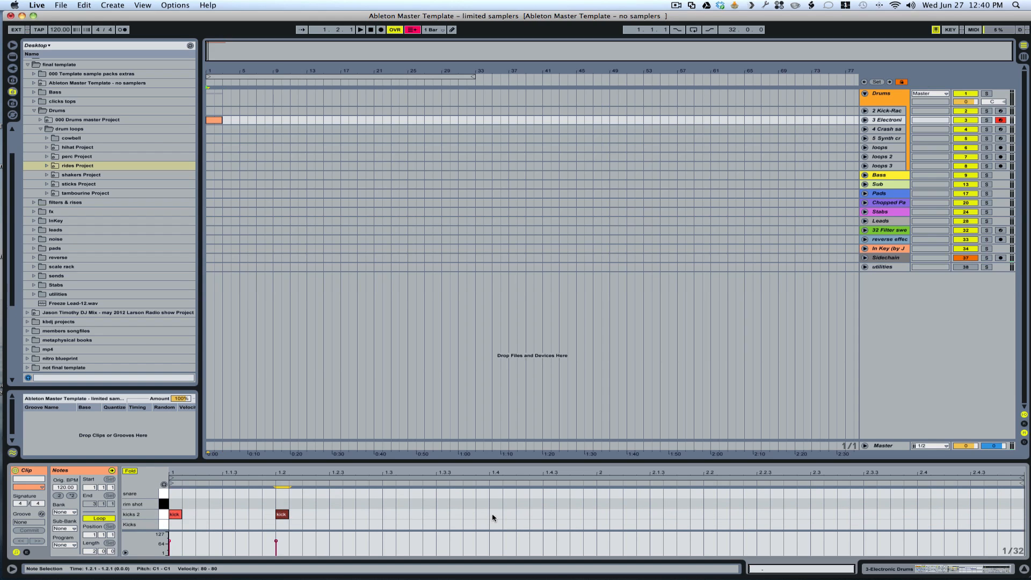
{"action": "double_click", "coordinate": [495, 515]}
{"action": "double_click", "coordinate": [388, 514]}
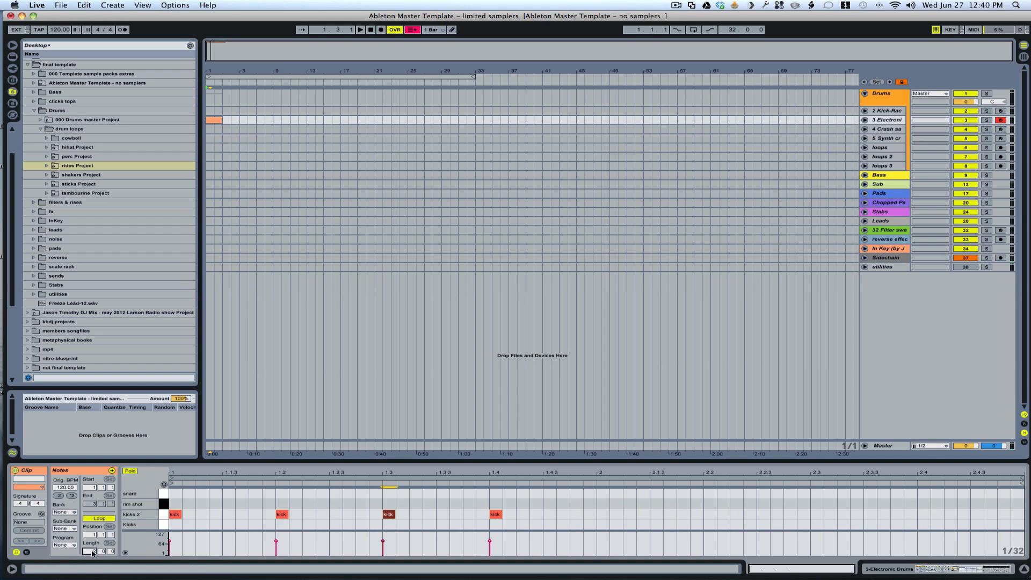
Set the clip's loop length to one bar and add snares on 1.2 and 1.4, a rim shot on 1.4 and a clap on 1.4.2
{"action": "left_click_drag", "start_coordinate": [94, 552], "coordinate": [93, 557]}
{"action": "double_click", "coordinate": [282, 494]}
{"action": "double_click", "coordinate": [496, 494]}
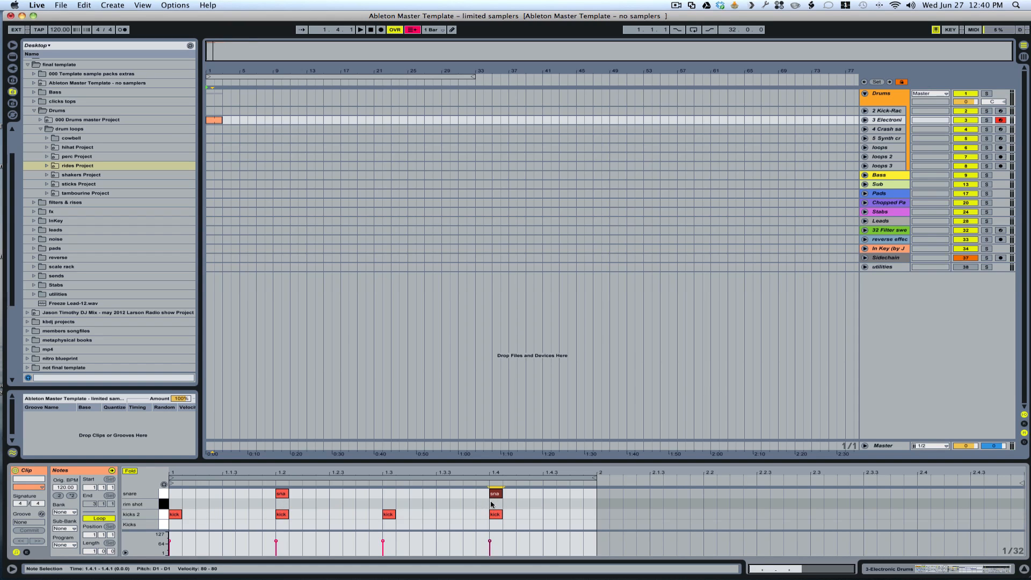
{"action": "double_click", "coordinate": [495, 504]}
{"action": "scroll", "coordinate": [257, 529], "scroll_direction": "up", "scroll_amount": 2}
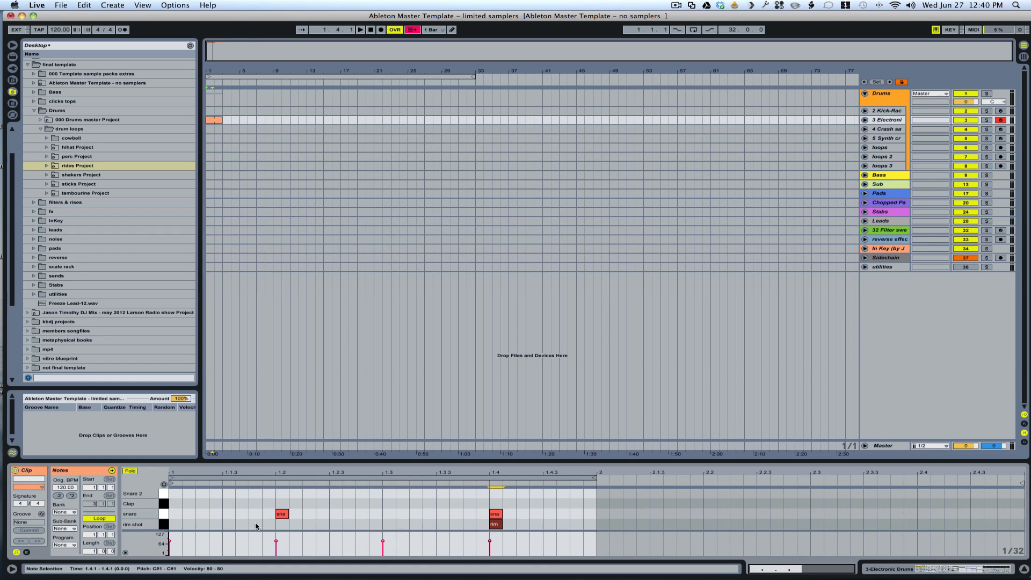
{"action": "double_click", "coordinate": [524, 504]}
Draw closed hi-hat notes on every sixteenth across the clip's first bar
{"action": "scroll", "coordinate": [183, 519], "scroll_direction": "up", "scroll_amount": 3}
{"action": "left_click_drag", "start_coordinate": [176, 504], "coordinate": [604, 507]}
{"action": "left_click", "coordinate": [604, 507]}
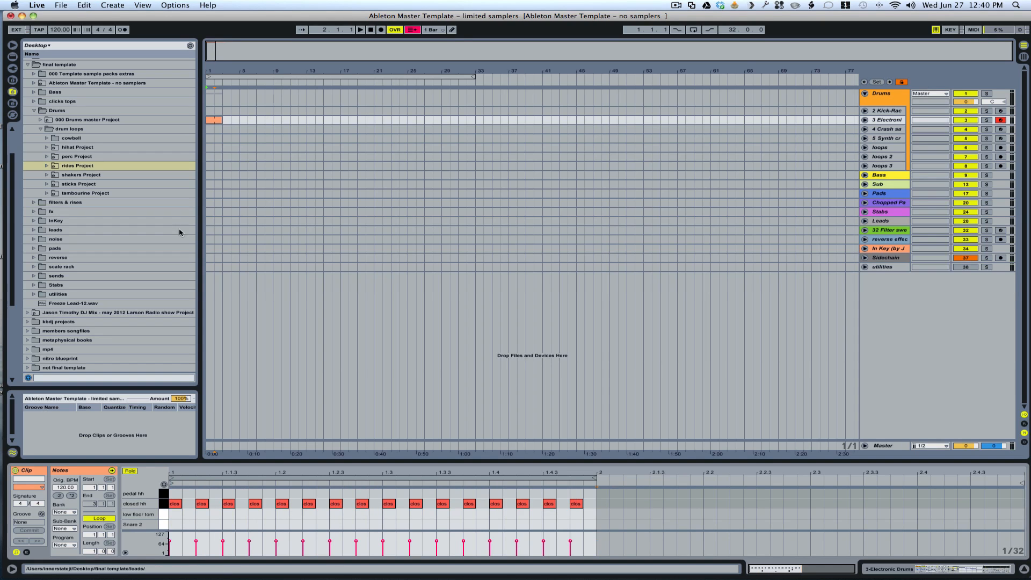
Loop the first two bars of the arrangement and play back the drum pattern
{"action": "left_click_drag", "start_coordinate": [473, 77], "coordinate": [222, 77]}
{"action": "left_click", "coordinate": [694, 31]}
{"action": "key", "text": "space"}
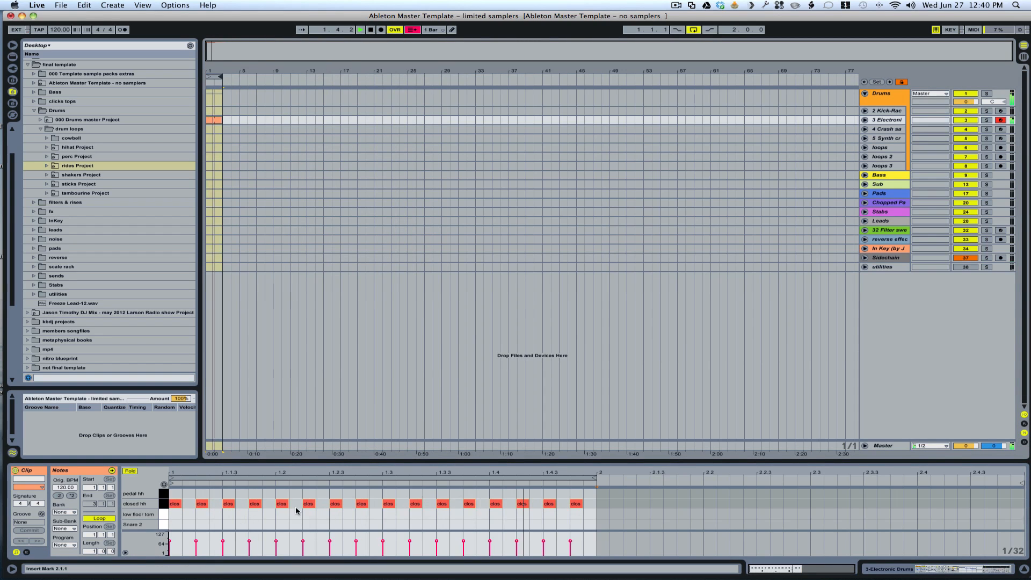
{"action": "scroll", "coordinate": [299, 511], "scroll_direction": "down", "scroll_amount": 3}
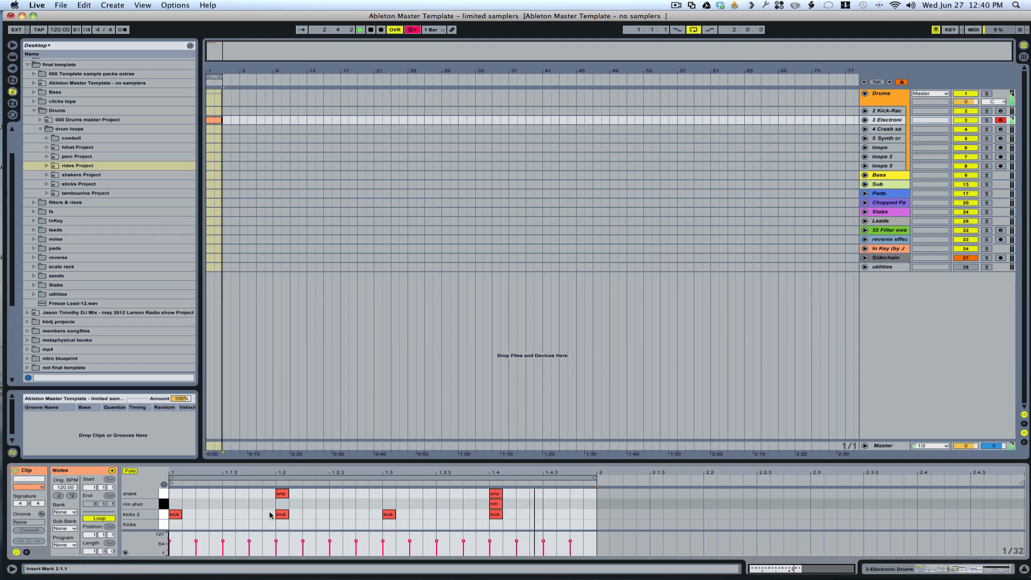
{"action": "key", "text": "space"}
Extract the drum clip's groove into the Groove Pool, apply it to the clip and set its Random amount to 29 %
{"action": "left_click_drag", "start_coordinate": [212, 123], "coordinate": [95, 417]}
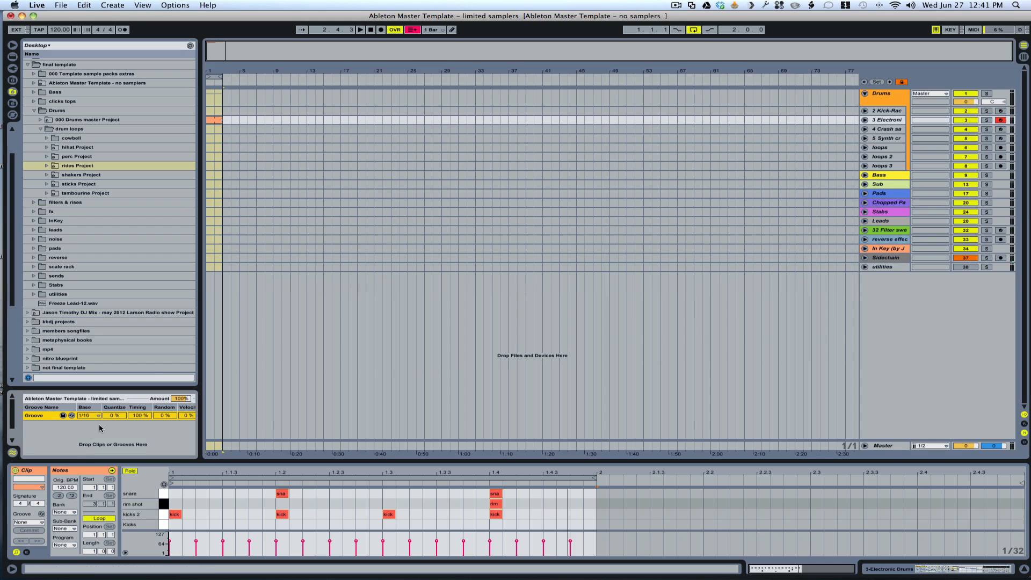
{"action": "left_click_drag", "start_coordinate": [50, 419], "coordinate": [213, 121]}
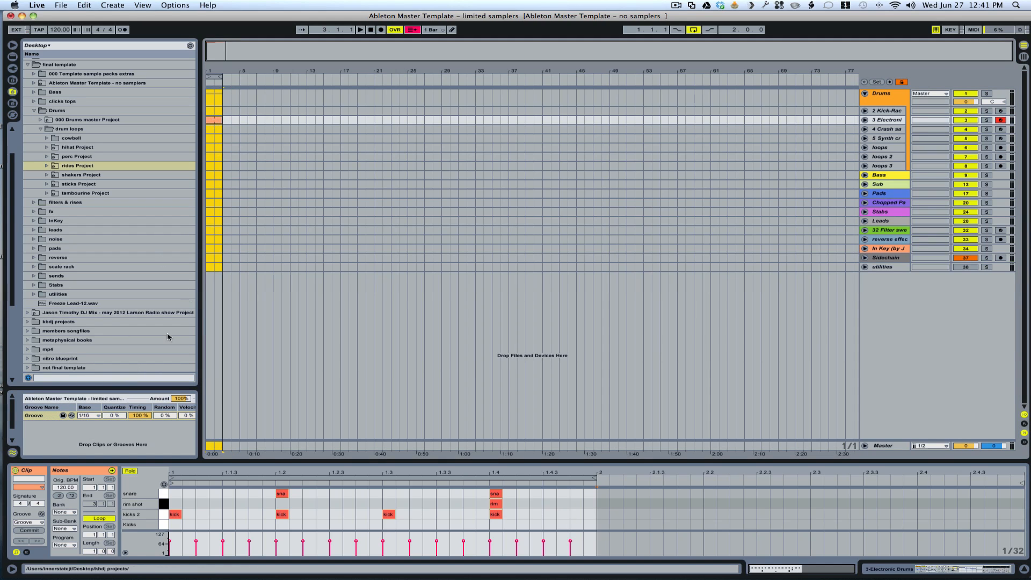
{"action": "left_click_drag", "start_coordinate": [166, 418], "coordinate": [166, 416]}
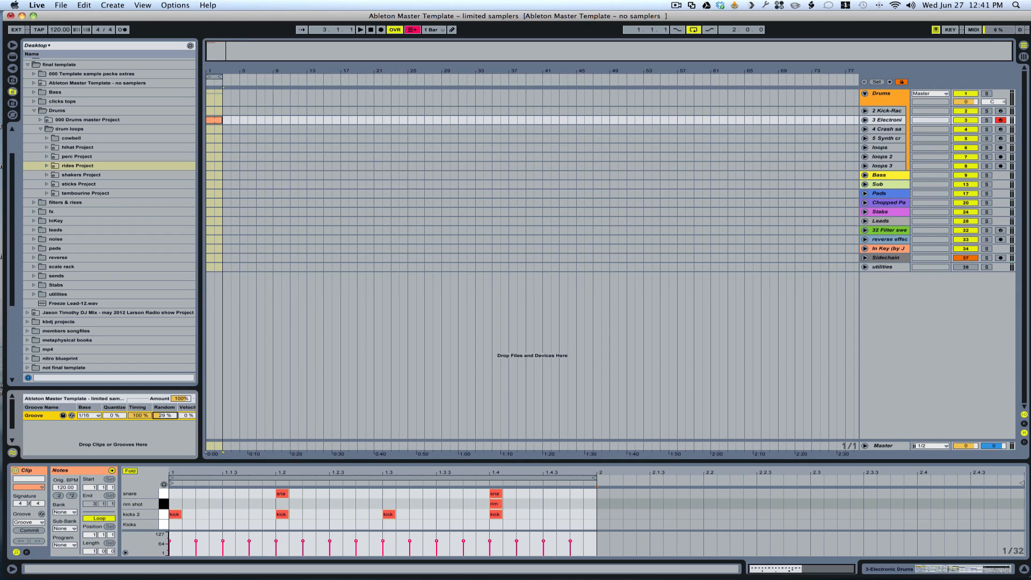
Set the groove's base to 1/8T, Quantize to 18 %, Timing to 0 % and Random to 6 %
{"action": "left_click", "coordinate": [86, 417]}
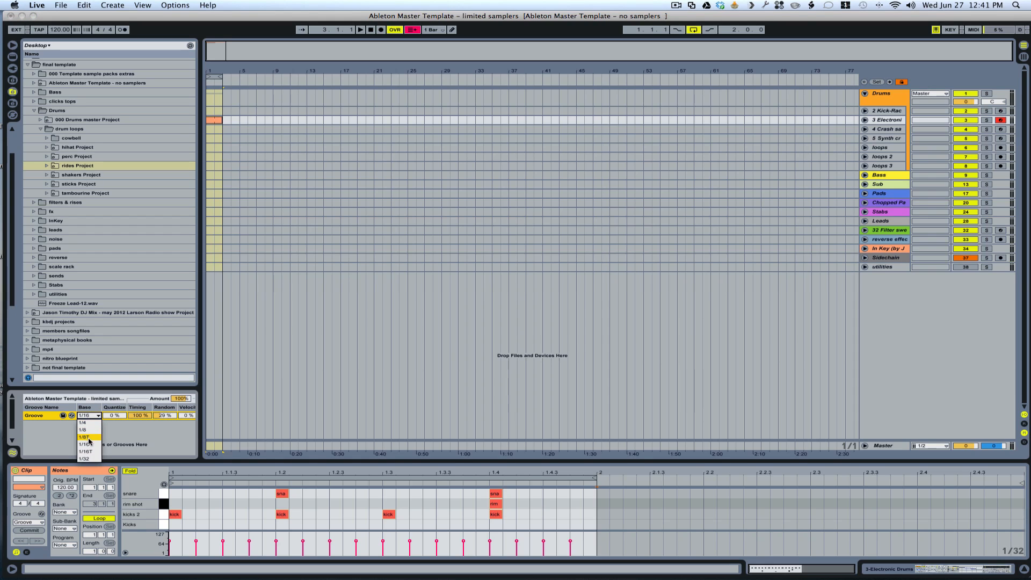
{"action": "left_click", "coordinate": [87, 437]}
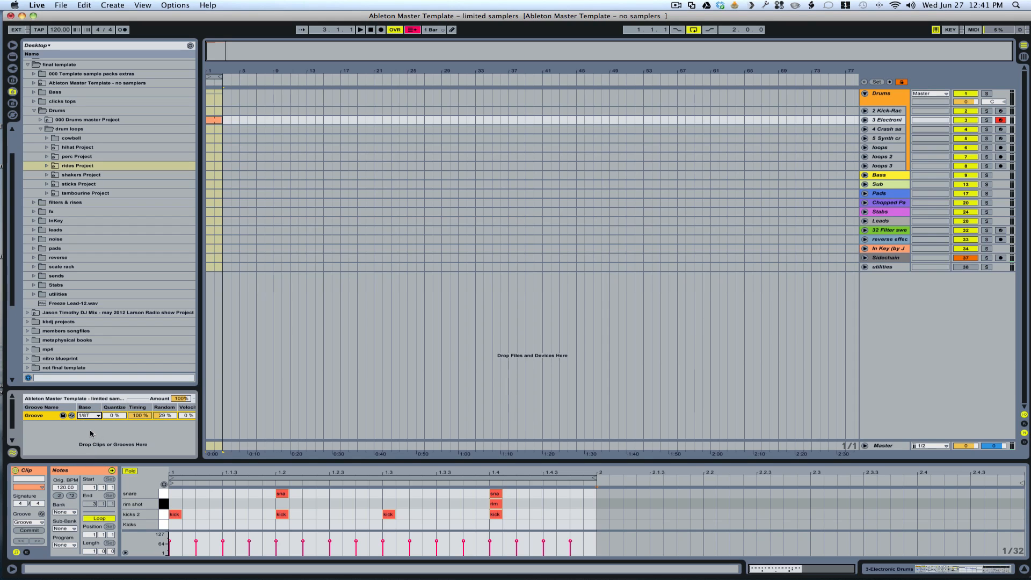
{"action": "left_click", "coordinate": [116, 417]}
{"action": "left_click", "coordinate": [221, 81]}
{"action": "left_click_drag", "start_coordinate": [115, 416], "coordinate": [112, 415]}
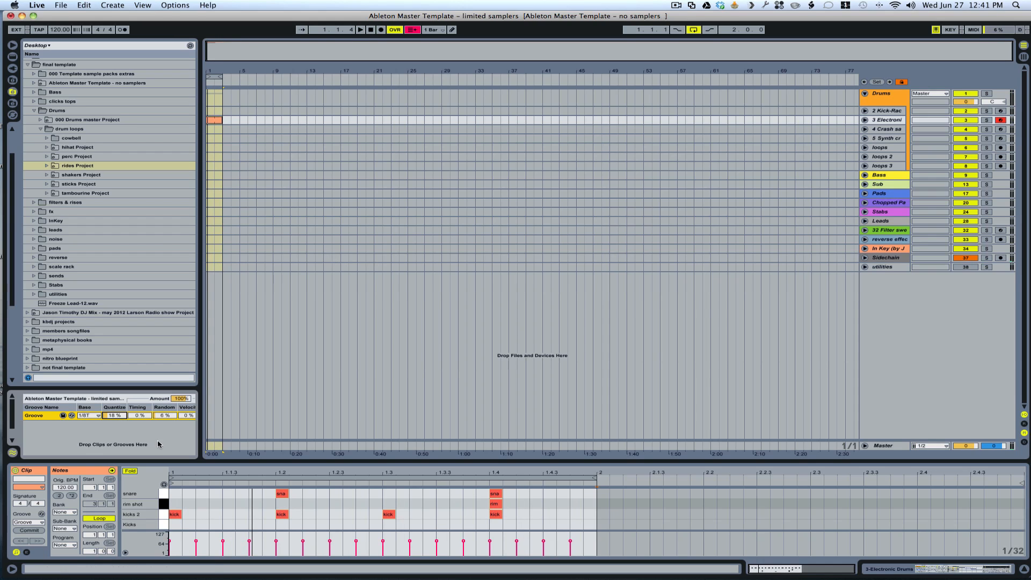
Play the beat while setting the Electronic Drums rack's kick2 macro to 43, snare1 to 36 and clap to 40
{"action": "key", "text": "shift+Tab"}
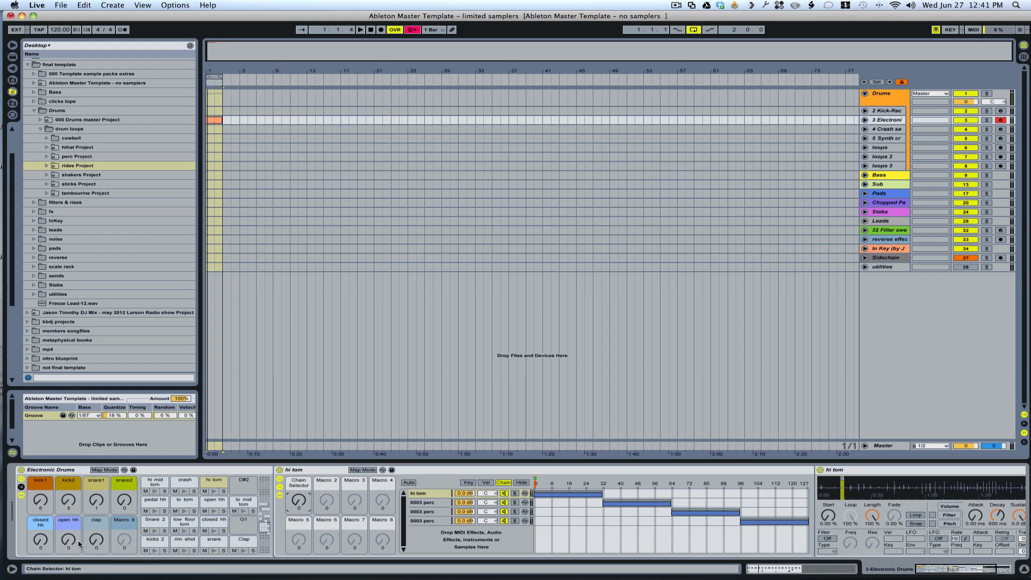
{"action": "key", "text": "space"}
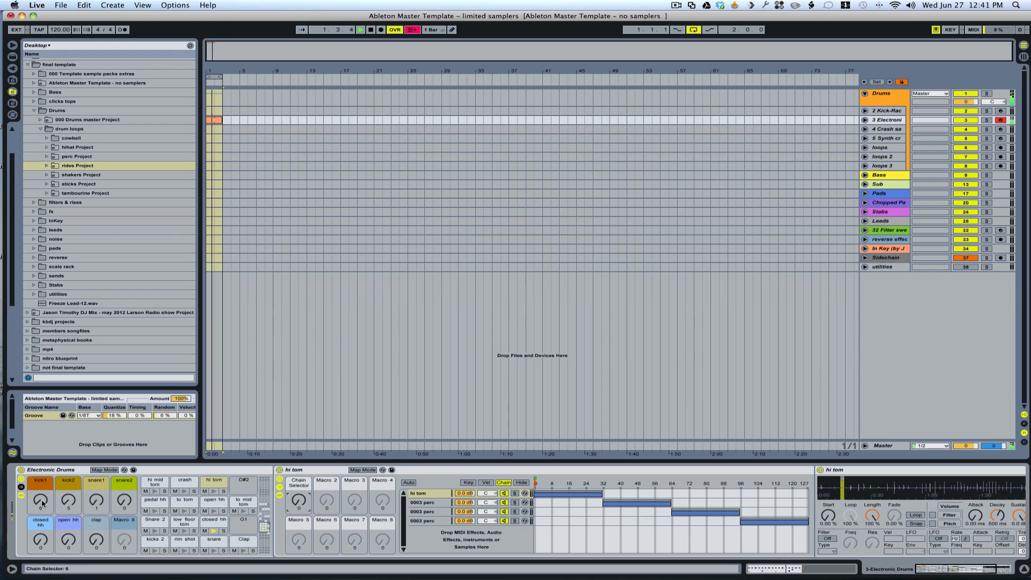
{"action": "left_click_drag", "start_coordinate": [67, 501], "coordinate": [68, 481]}
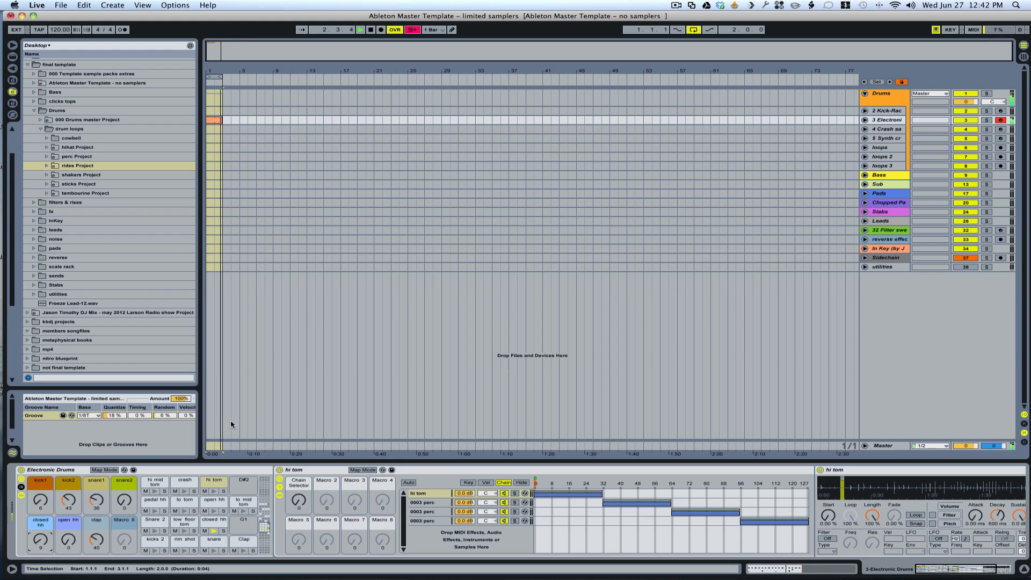
{"action": "key", "text": "space"}
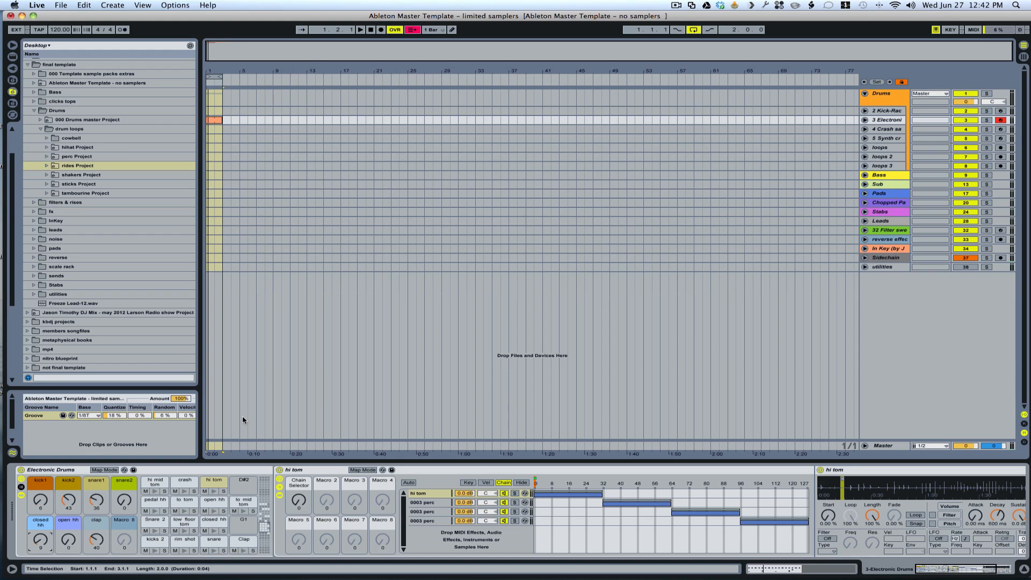
Arm the Crash samples track and set its rack's reverb macro to 29 % and verb decay to 4.24 s
{"action": "left_click", "coordinate": [889, 130]}
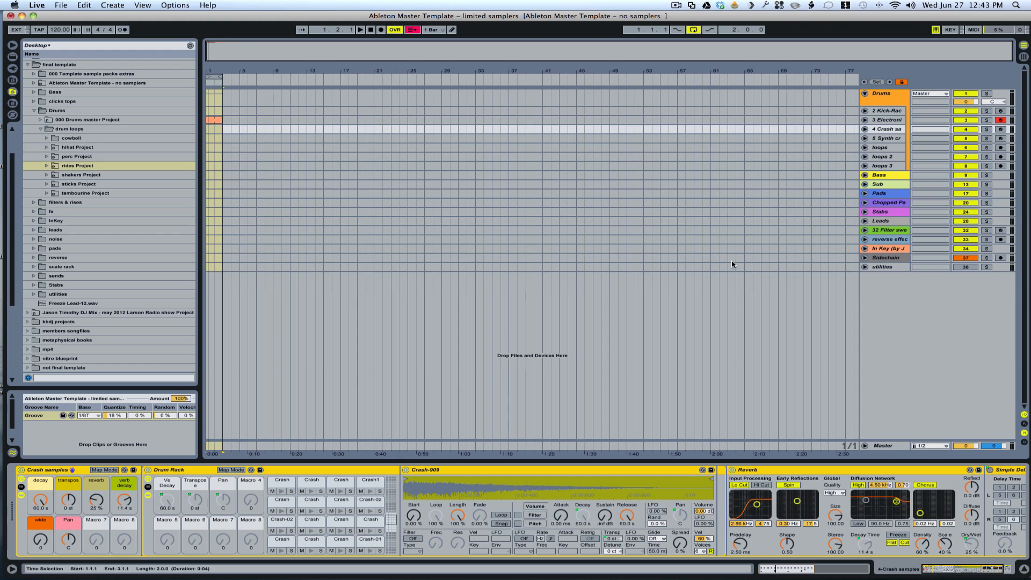
{"action": "left_click", "coordinate": [1001, 130]}
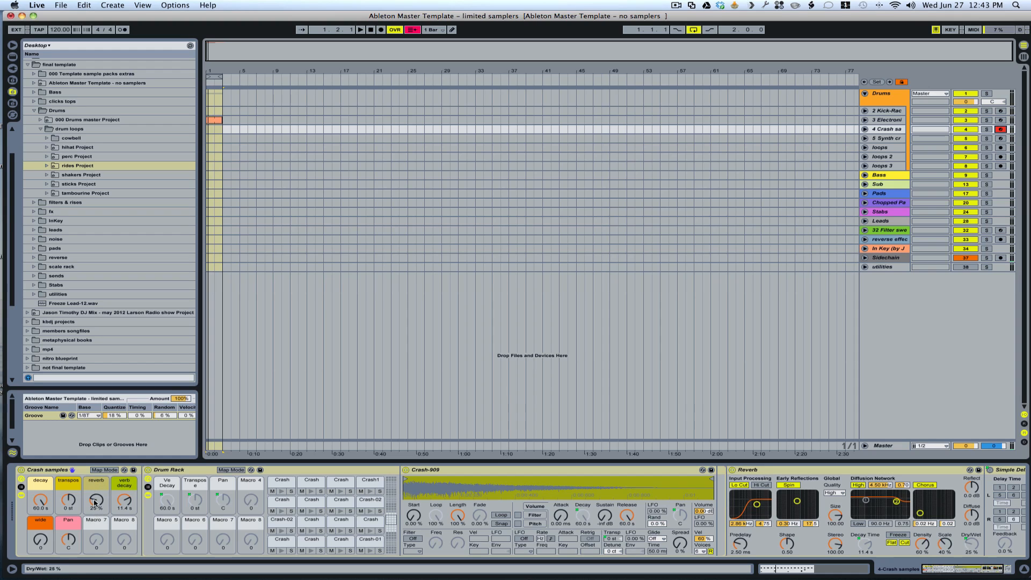
{"action": "mouse_move", "coordinate": [96, 501]}
{"action": "left_mouse_down"}
{"action": "mouse_move", "coordinate": [95, 527]}
{"action": "mouse_move", "coordinate": [96, 482]}
{"action": "left_mouse_up"}
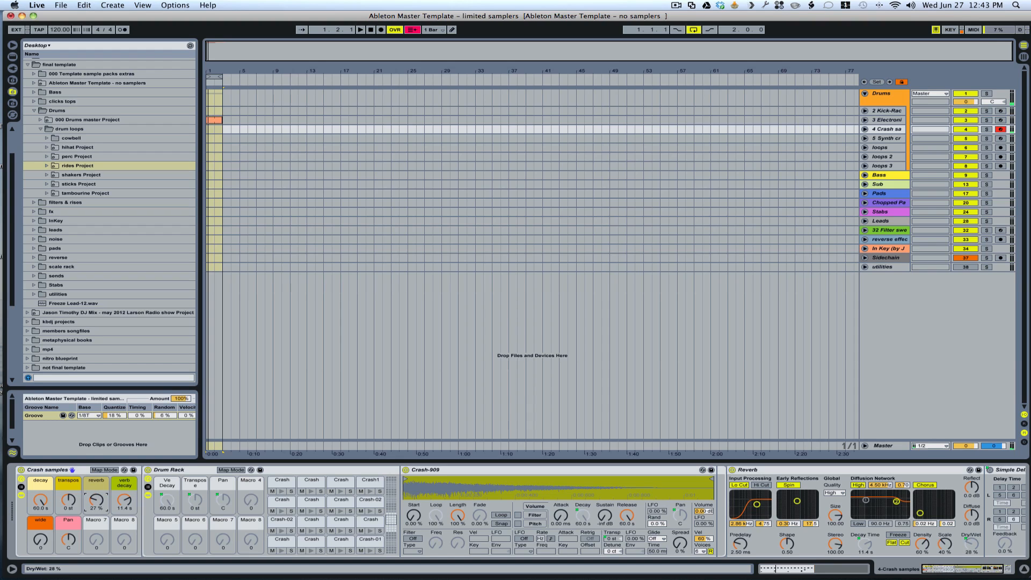
{"action": "left_click_drag", "start_coordinate": [95, 501], "coordinate": [125, 516]}
Set the crash rack's transpose to +3 st, decay to 7.00 s and pan to 2L, and try its wide macro
{"action": "mouse_move", "coordinate": [69, 502]}
{"action": "left_mouse_down"}
{"action": "mouse_move", "coordinate": [69, 514]}
{"action": "mouse_move", "coordinate": [69, 491]}
{"action": "left_mouse_up"}
{"action": "left_click_drag", "start_coordinate": [69, 500], "coordinate": [41, 499]}
{"action": "left_click_drag", "start_coordinate": [68, 540], "coordinate": [68, 544]}
{"action": "left_click_drag", "start_coordinate": [40, 539], "coordinate": [40, 529]}
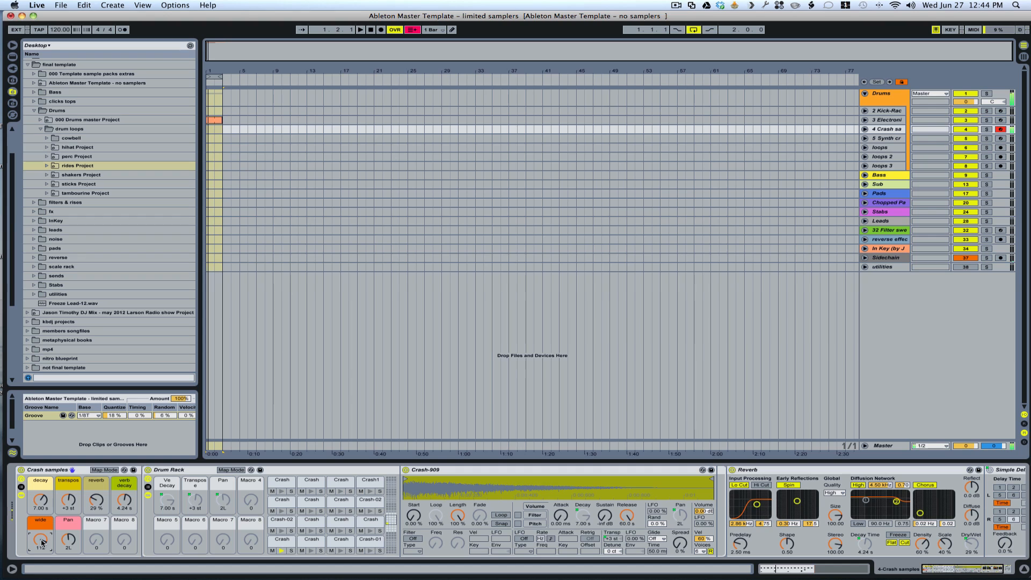
{"action": "mouse_move", "coordinate": [40, 540]}
{"action": "left_mouse_down"}
{"action": "mouse_move", "coordinate": [41, 561]}
{"action": "mouse_move", "coordinate": [42, 542]}
{"action": "left_mouse_up"}
{"action": "left_click_drag", "start_coordinate": [41, 541], "coordinate": [41, 539]}
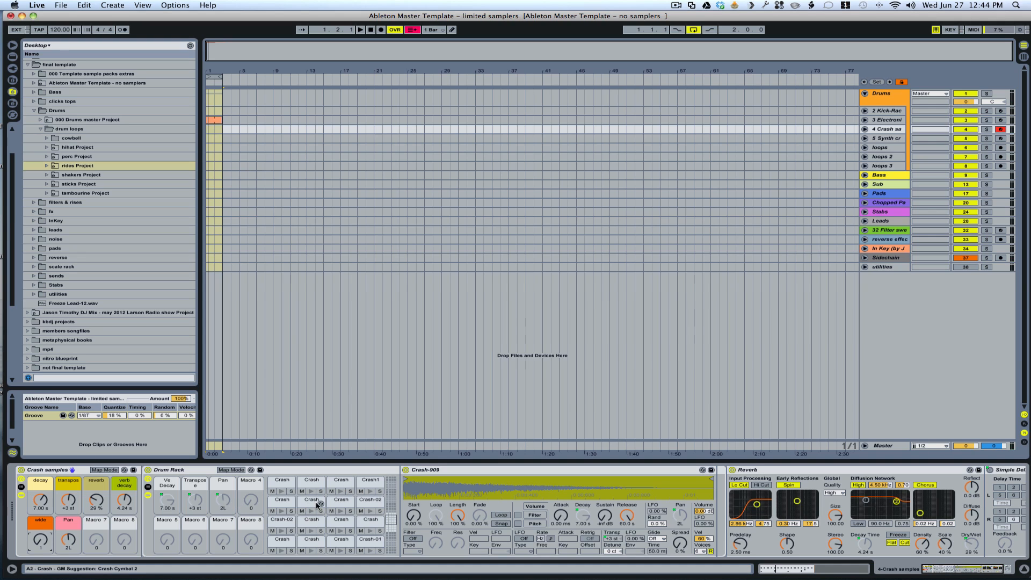
{"action": "key", "text": "d"}
Arm the Synth crashes track, audition a crash, set the reverb macro to 0.0 % and try different Reso Dry/Wet amounts
{"action": "left_click", "coordinate": [887, 139]}
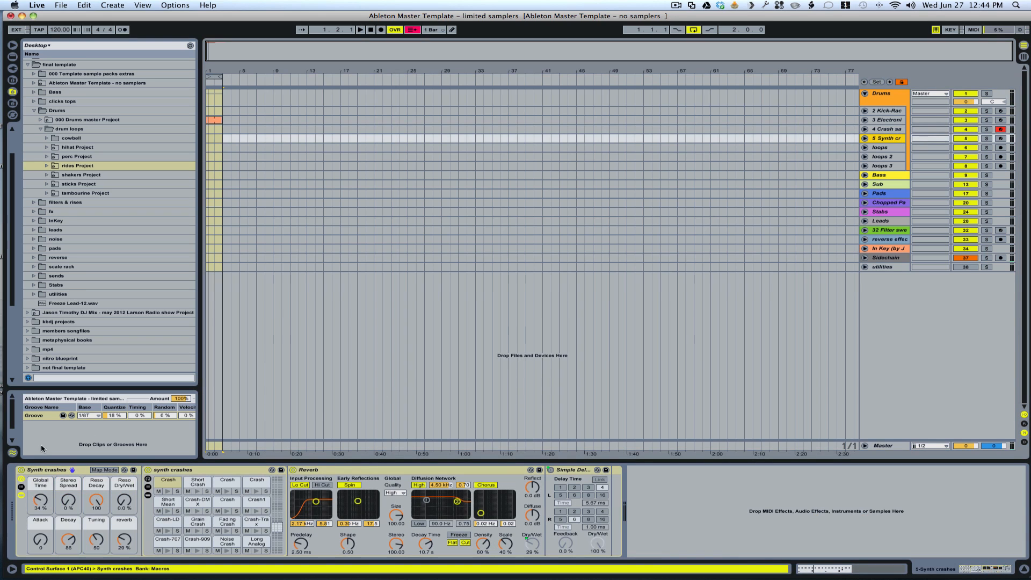
{"action": "left_click", "coordinate": [160, 472]}
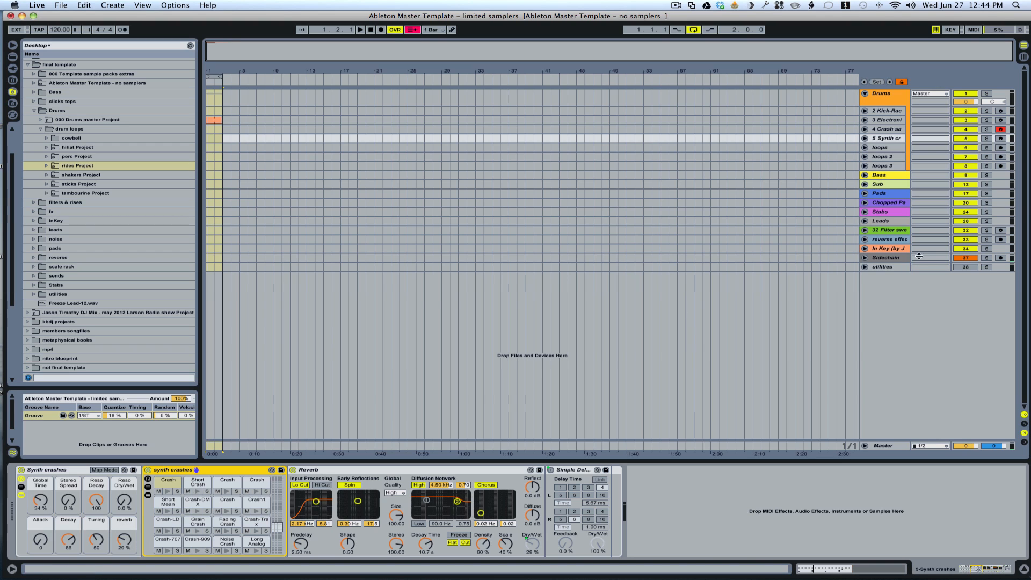
{"action": "left_click", "coordinate": [1001, 138]}
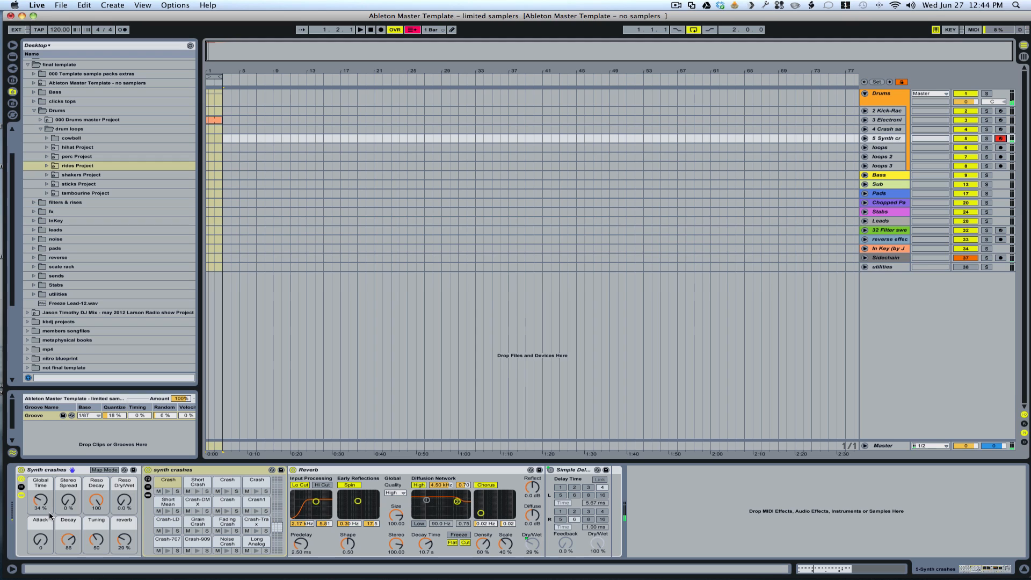
{"action": "key", "text": "z"}
{"action": "left_click_drag", "start_coordinate": [124, 539], "coordinate": [124, 545]}
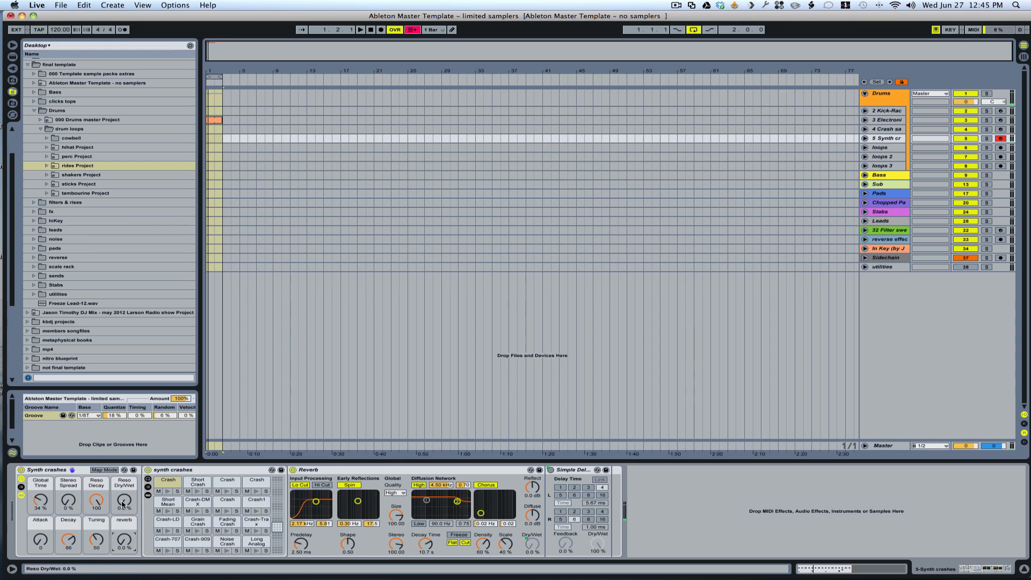
{"action": "left_click_drag", "start_coordinate": [124, 500], "coordinate": [124, 489]}
{"action": "left_click_drag", "start_coordinate": [124, 502], "coordinate": [124, 529]}
{"action": "left_click_drag", "start_coordinate": [124, 540], "coordinate": [124, 553]}
Start playback and place the third loop of the perc project on the loops track at bar 1
{"action": "key", "text": "Down"}
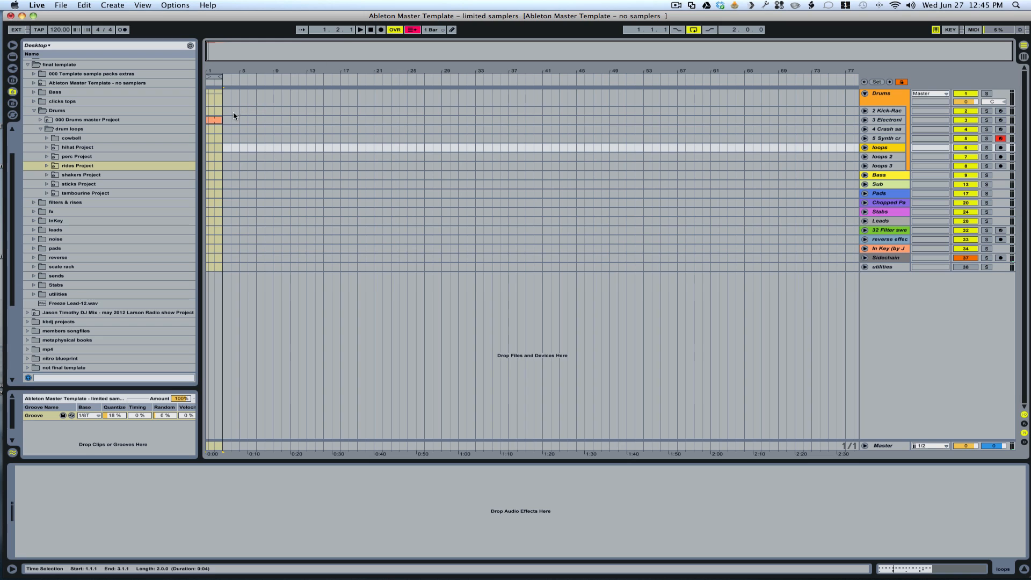
{"action": "left_click", "coordinate": [47, 156]}
{"action": "left_click", "coordinate": [53, 166]}
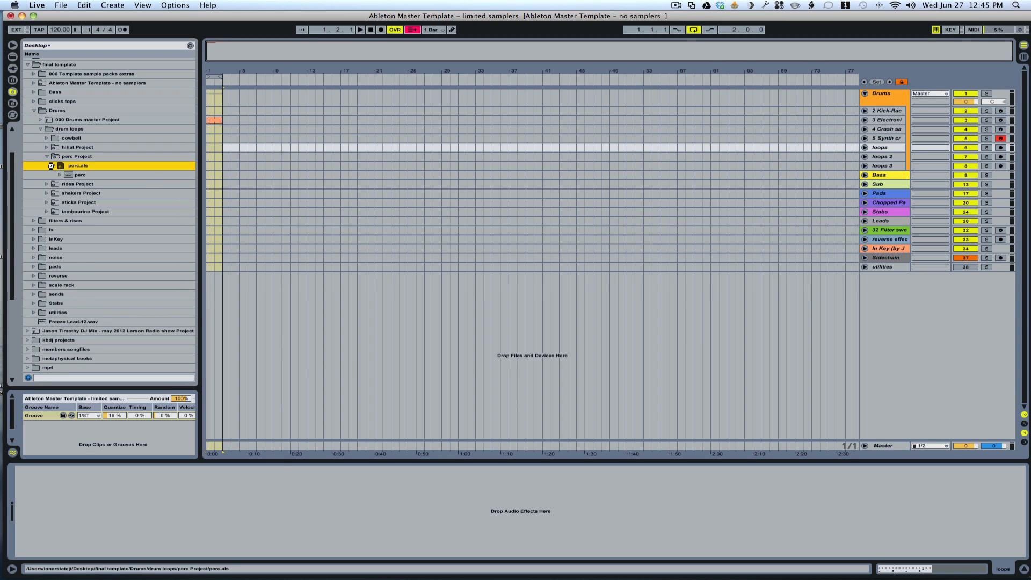
{"action": "left_click", "coordinate": [59, 175]}
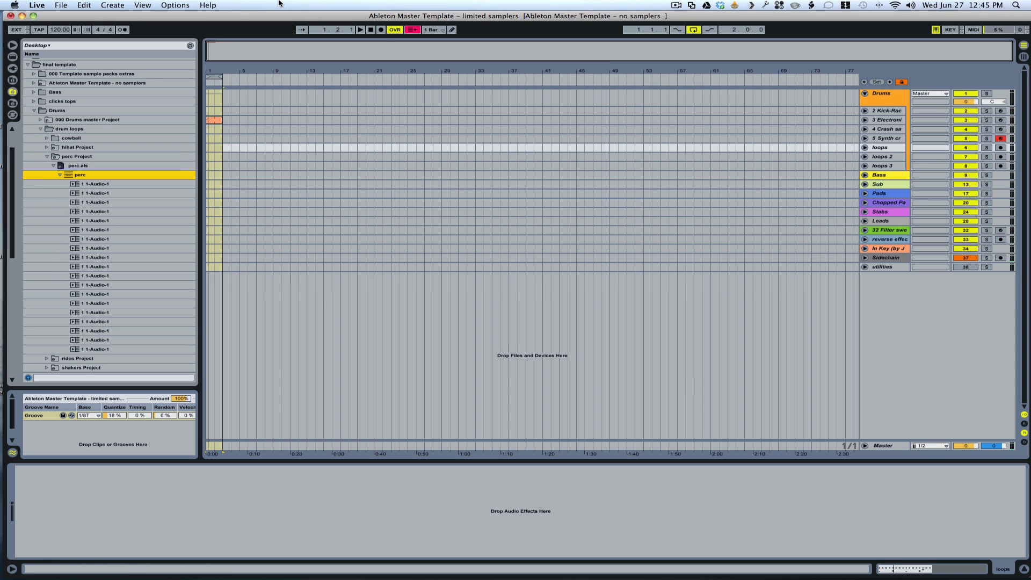
{"action": "left_click", "coordinate": [361, 29]}
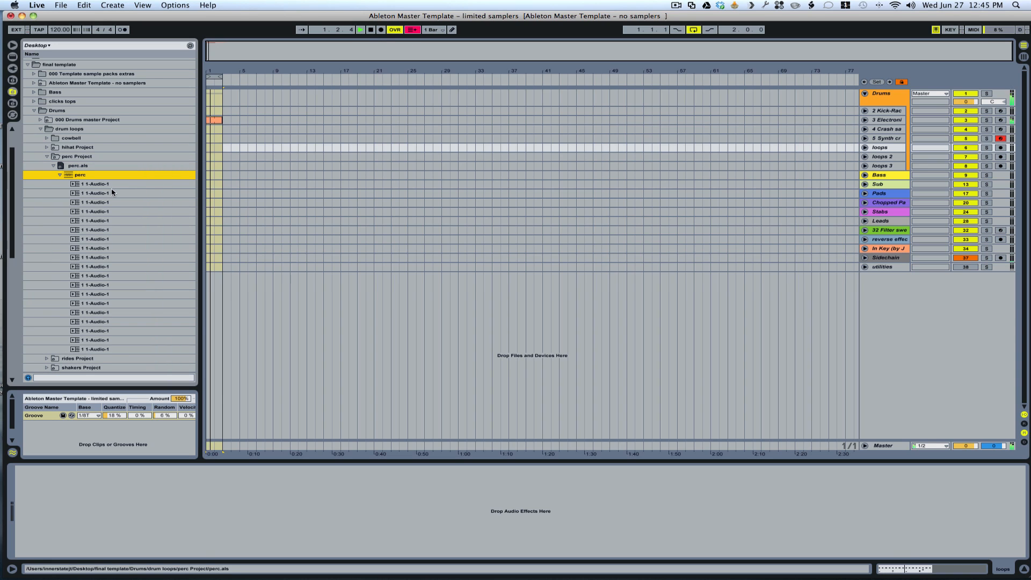
{"action": "left_click", "coordinate": [74, 204]}
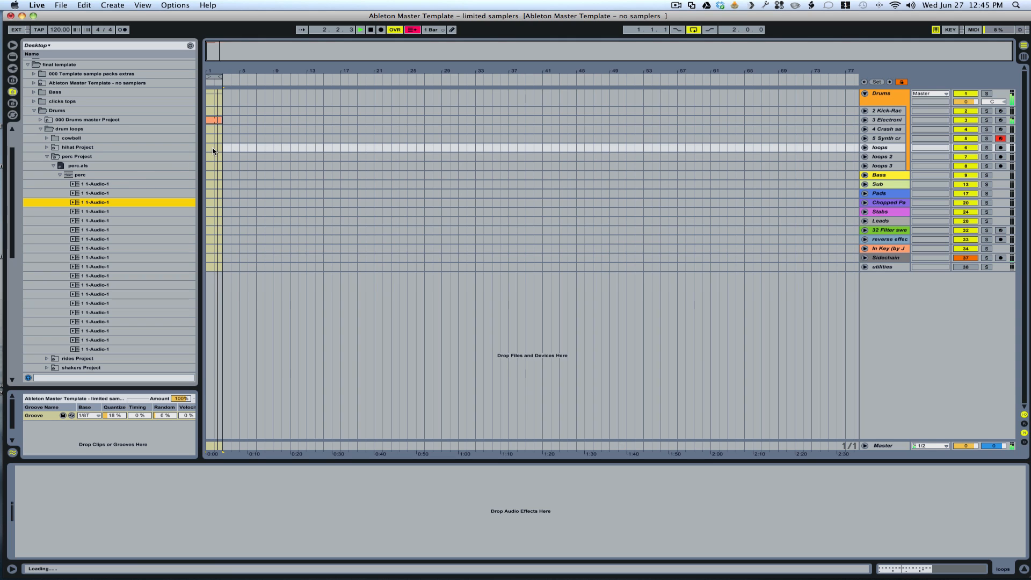
{"action": "left_click", "coordinate": [211, 150]}
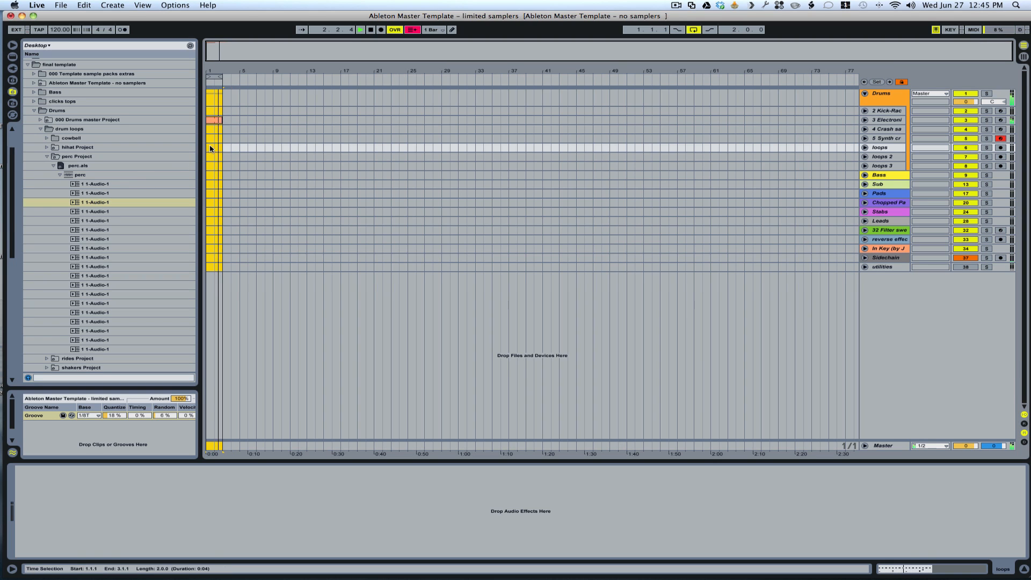
{"action": "left_click_drag", "start_coordinate": [75, 202], "coordinate": [208, 148]}
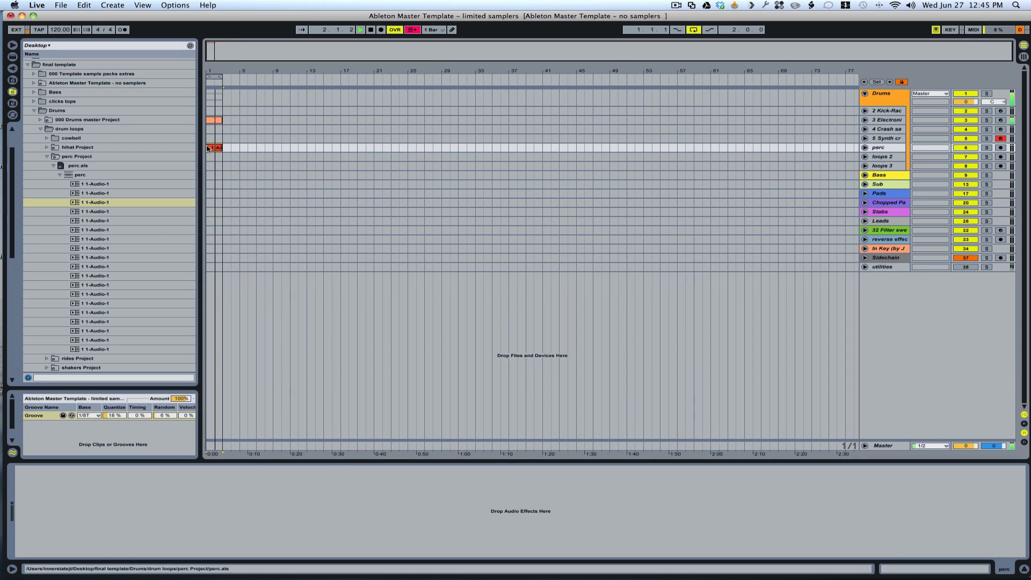
{"action": "left_click", "coordinate": [208, 148]}
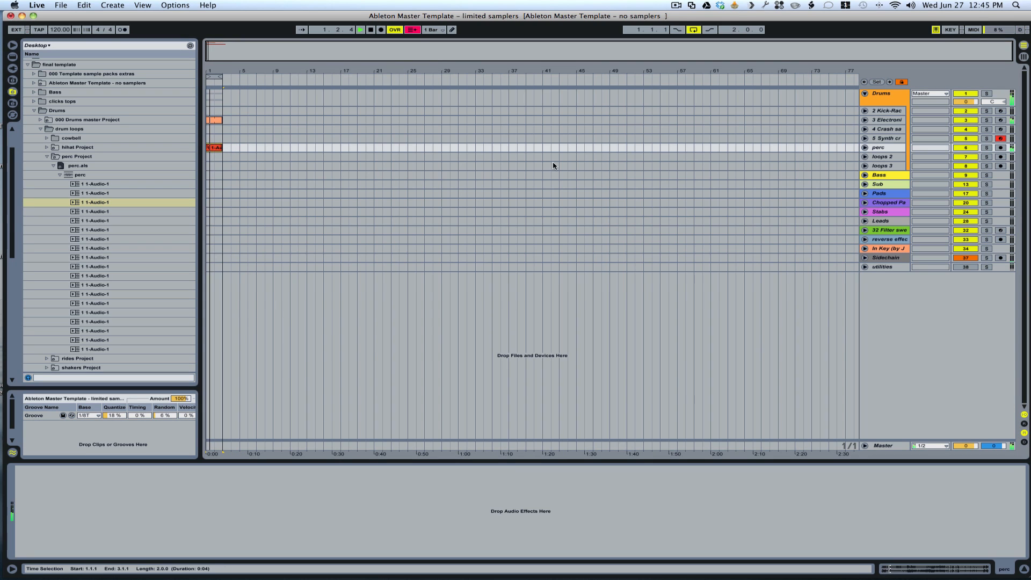
Place a loop from the hihat project on the loops 2 track at bar 1, then replace it with the next loop in the list
{"action": "left_click", "coordinate": [53, 165]}
{"action": "left_click", "coordinate": [47, 157]}
{"action": "left_click", "coordinate": [47, 147]}
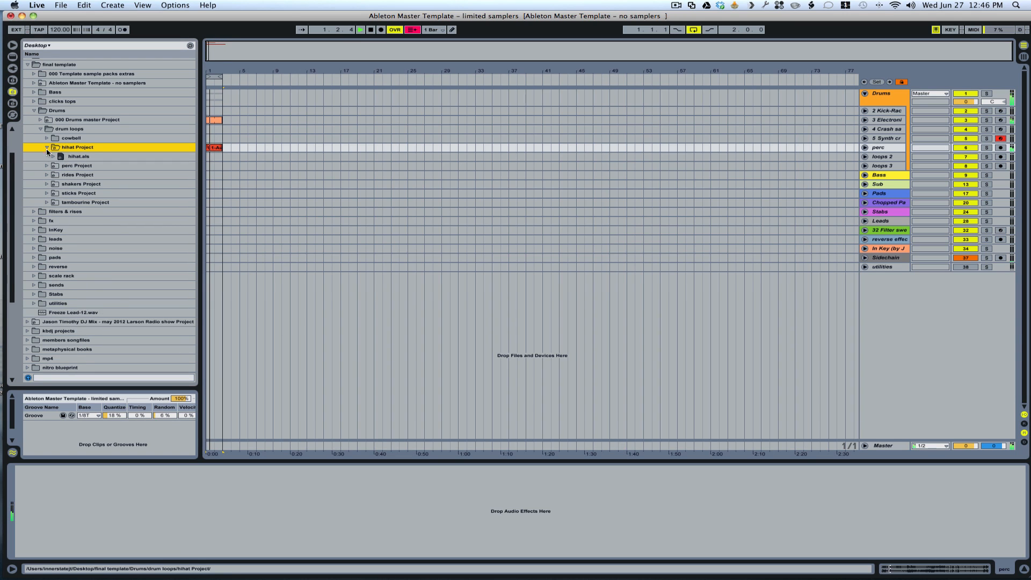
{"action": "left_click", "coordinate": [54, 157]}
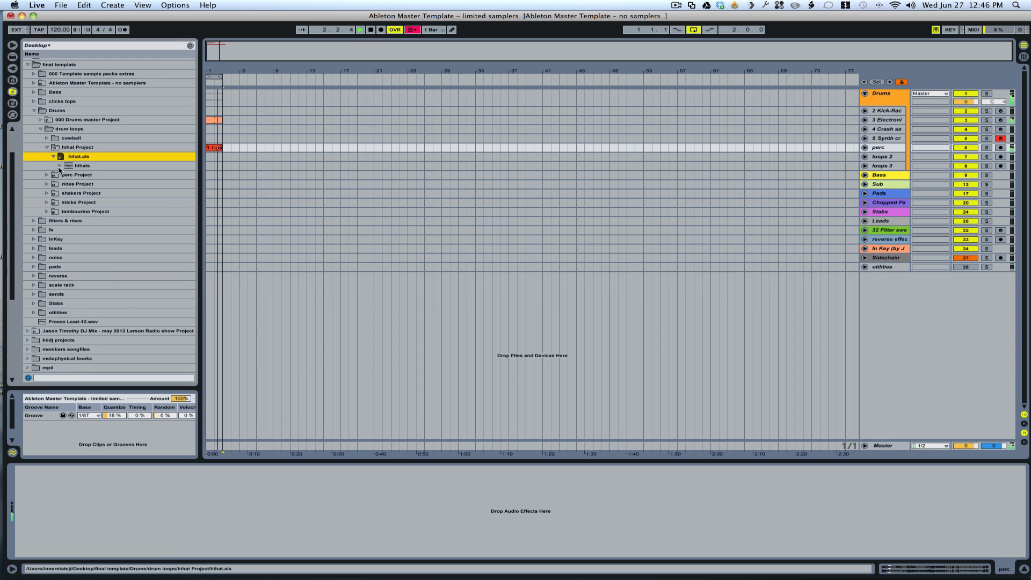
{"action": "left_click", "coordinate": [59, 165]}
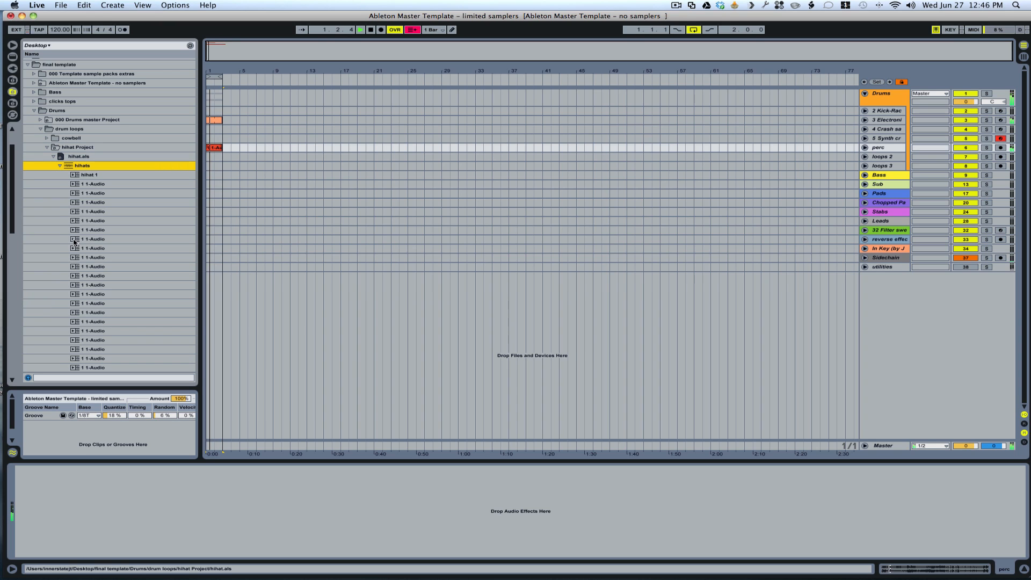
{"action": "left_click_drag", "start_coordinate": [74, 242], "coordinate": [209, 158]}
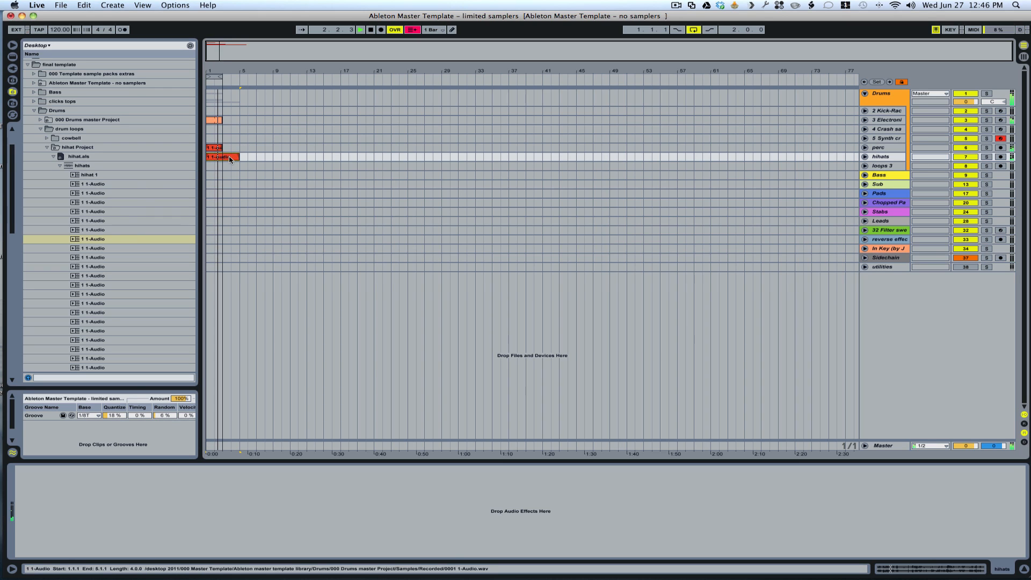
{"action": "key", "text": "Delete"}
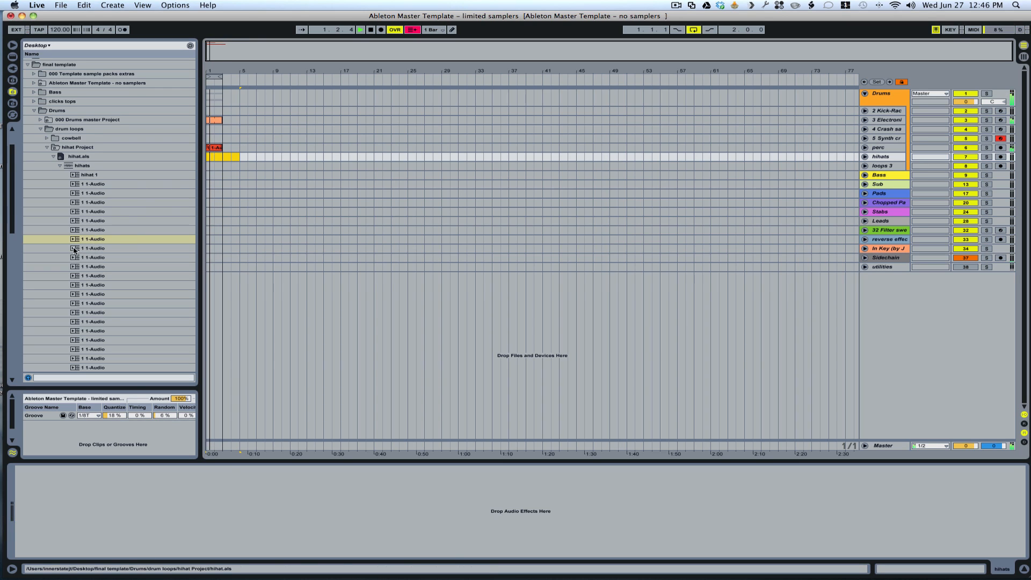
{"action": "left_click_drag", "start_coordinate": [73, 249], "coordinate": [207, 156]}
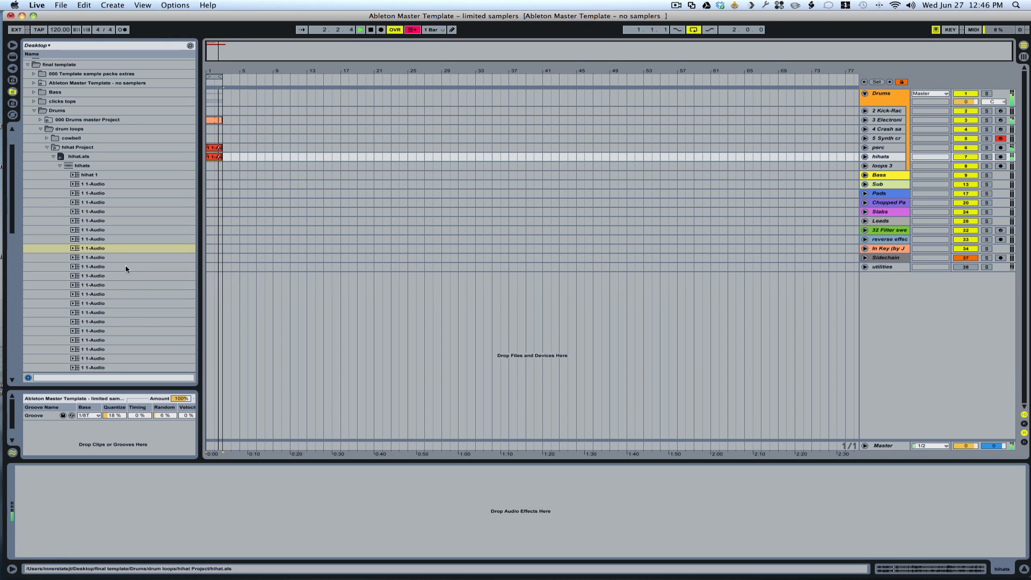
Place the third loop of the sticks project on the loops 3 track at bar 1
{"action": "left_click", "coordinate": [47, 147]}
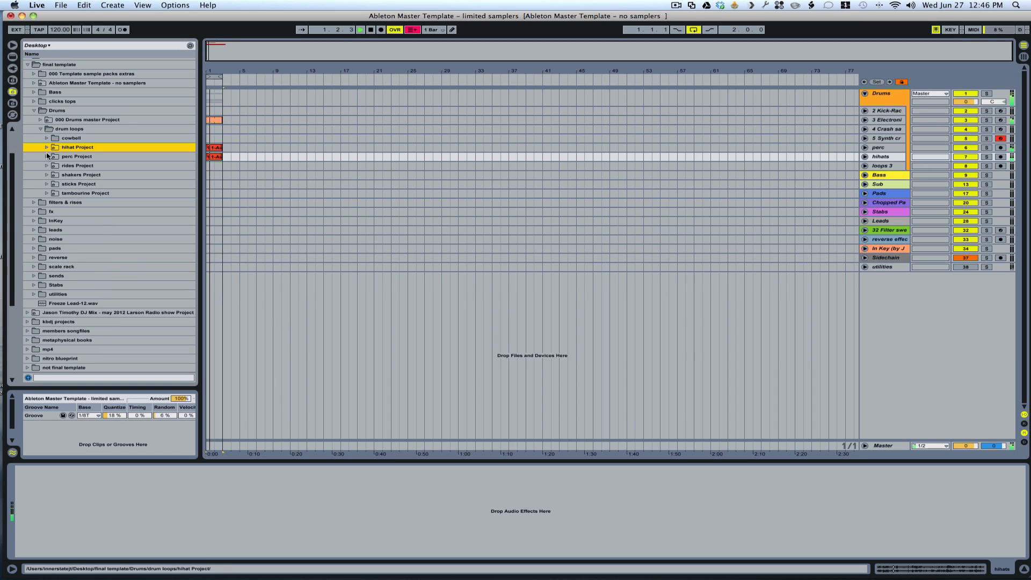
{"action": "left_click", "coordinate": [47, 193]}
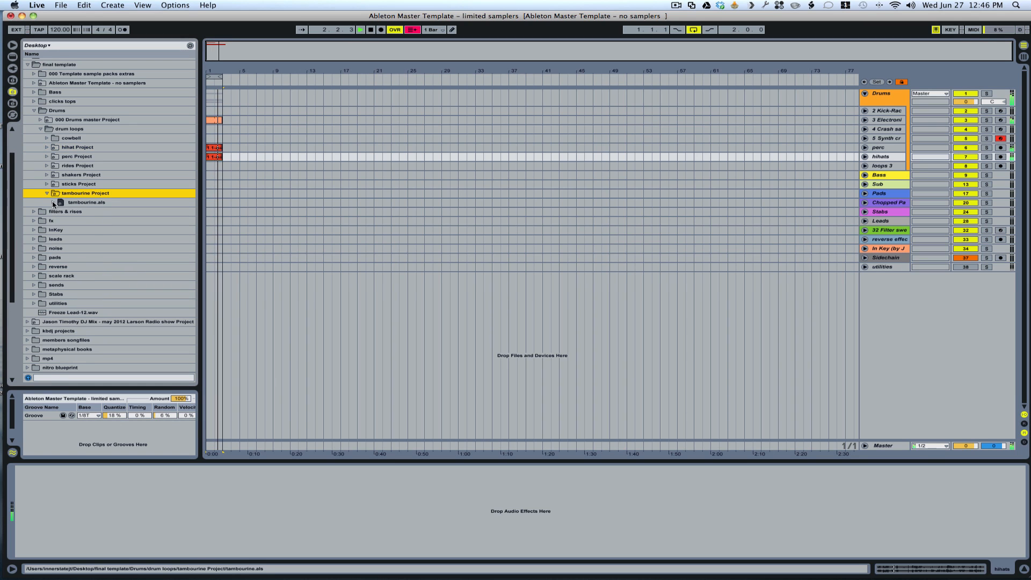
{"action": "left_click", "coordinate": [47, 184]}
{"action": "left_click", "coordinate": [54, 193]}
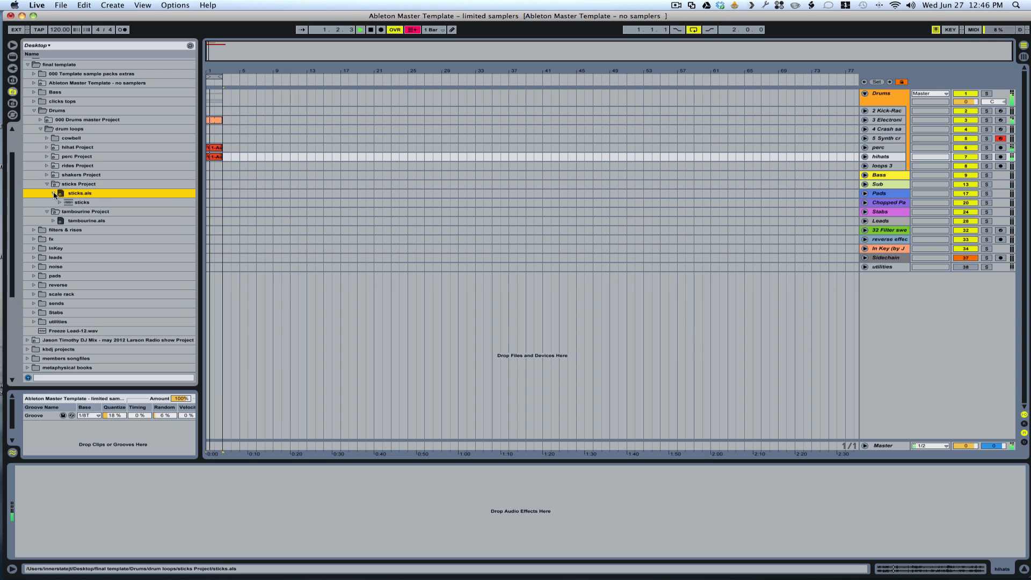
{"action": "left_click", "coordinate": [59, 202]}
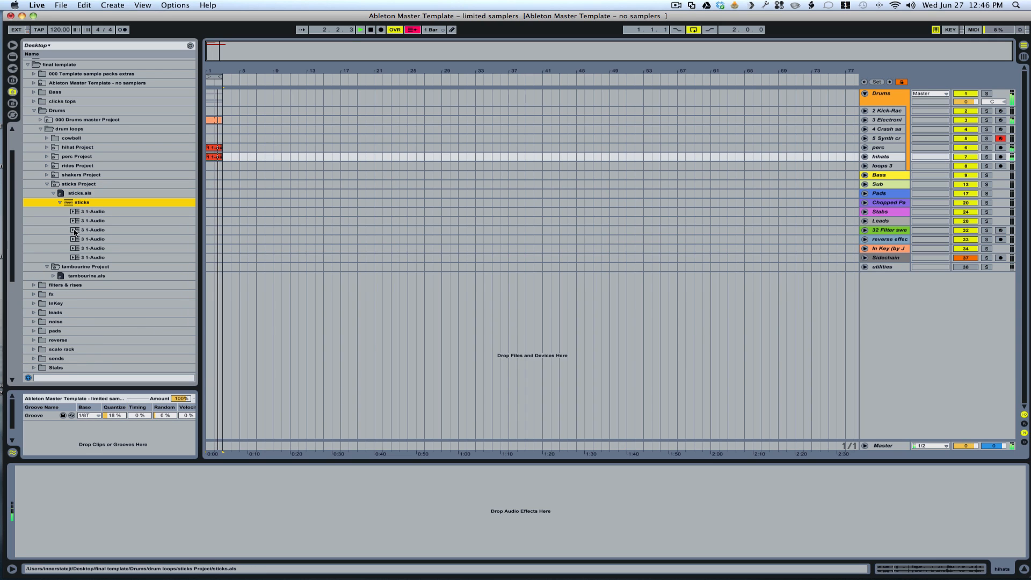
{"action": "left_click_drag", "start_coordinate": [75, 230], "coordinate": [210, 166]}
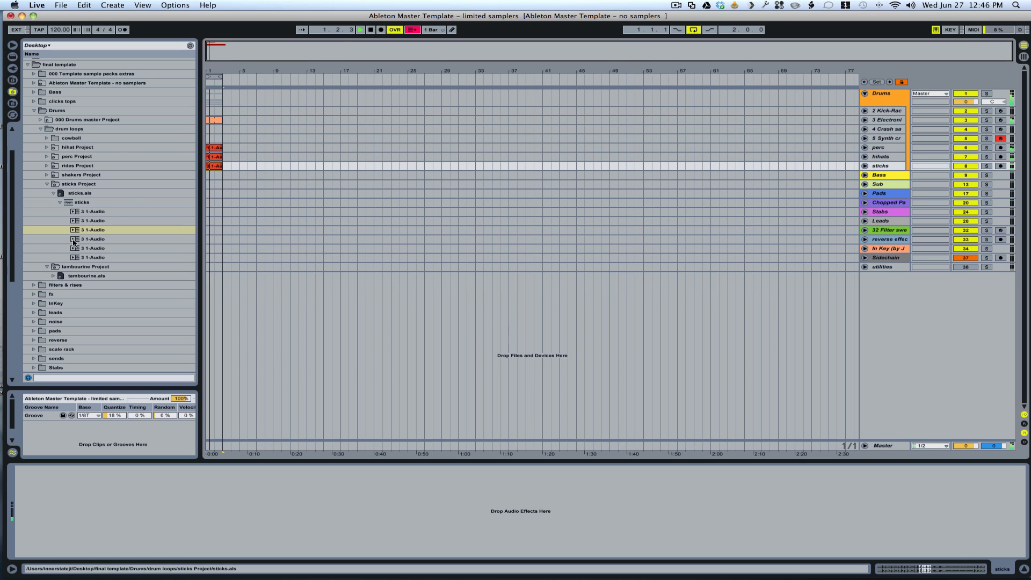
Place the fourth sticks loop at bar 2 of the sticks track, and delete all loops from the perc, hihats and sticks tracks
{"action": "left_click_drag", "start_coordinate": [73, 243], "coordinate": [216, 170]}
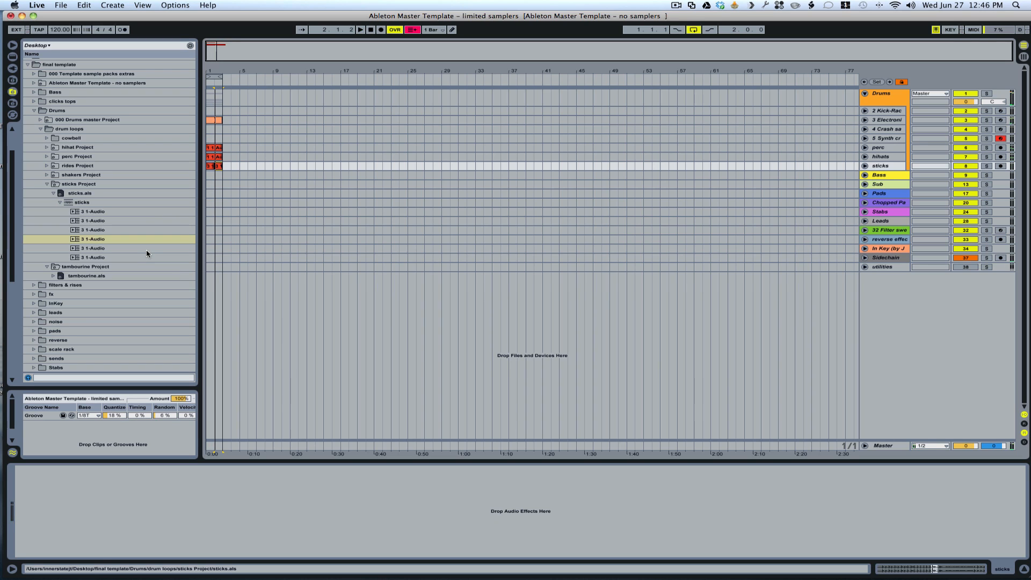
{"action": "left_click", "coordinate": [232, 168]}
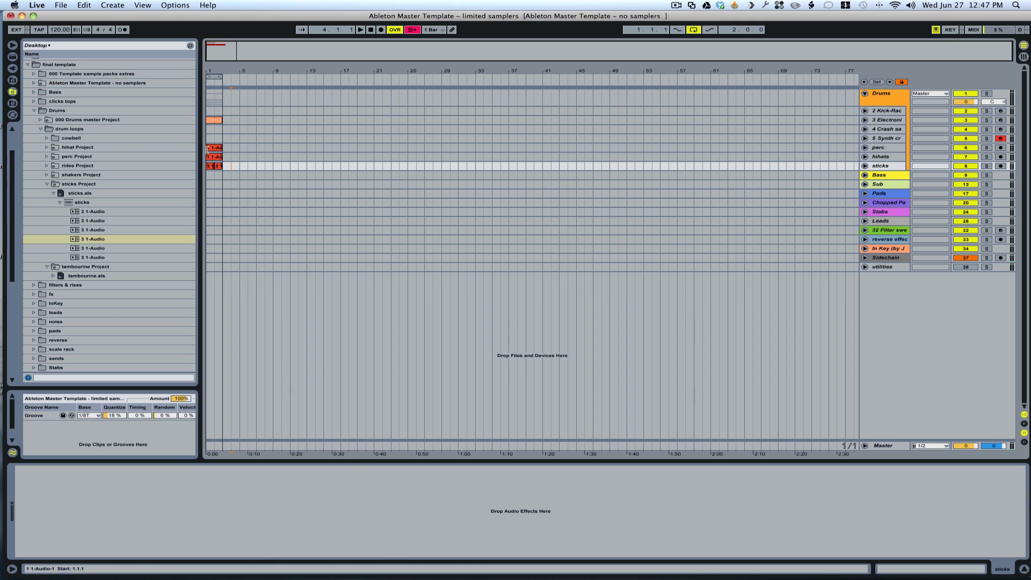
{"action": "left_click_drag", "start_coordinate": [225, 167], "coordinate": [202, 145]}
{"action": "key", "text": "Delete"}
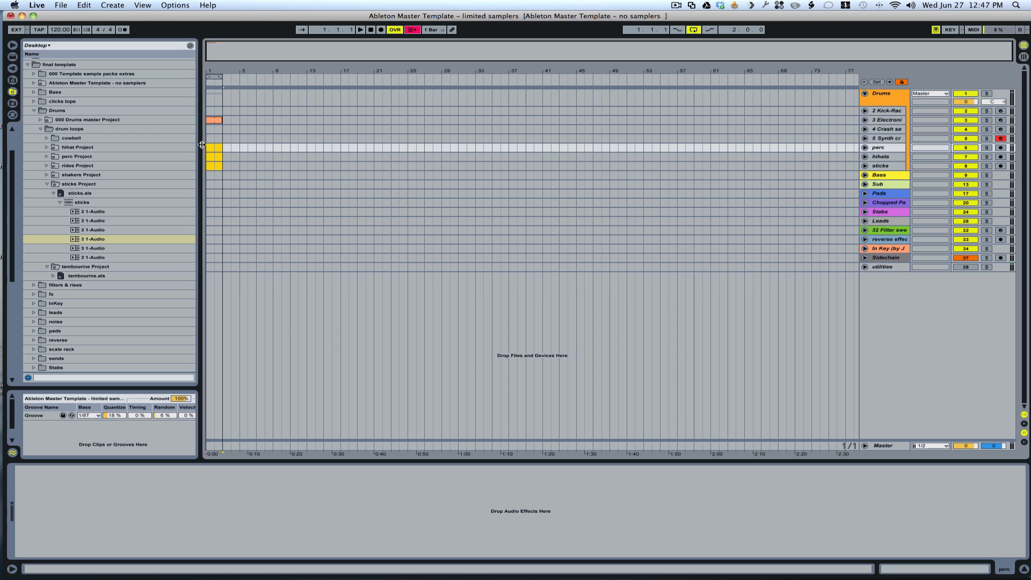
Collapse the Drums group, expand the Bass group and load Wobbler.als from the Bass master project into it as a new track
{"action": "left_click", "coordinate": [865, 93]}
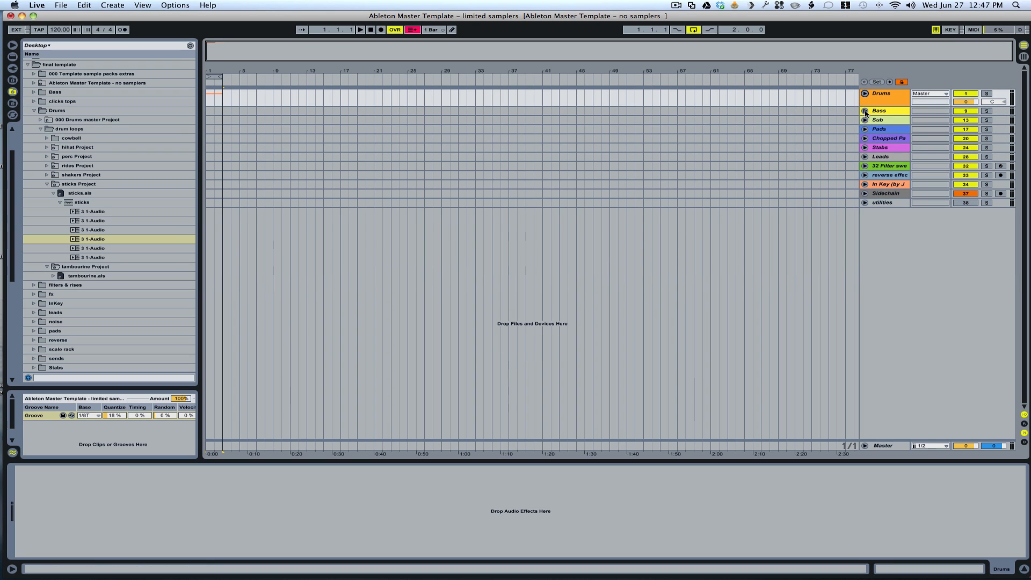
{"action": "left_click", "coordinate": [865, 111]}
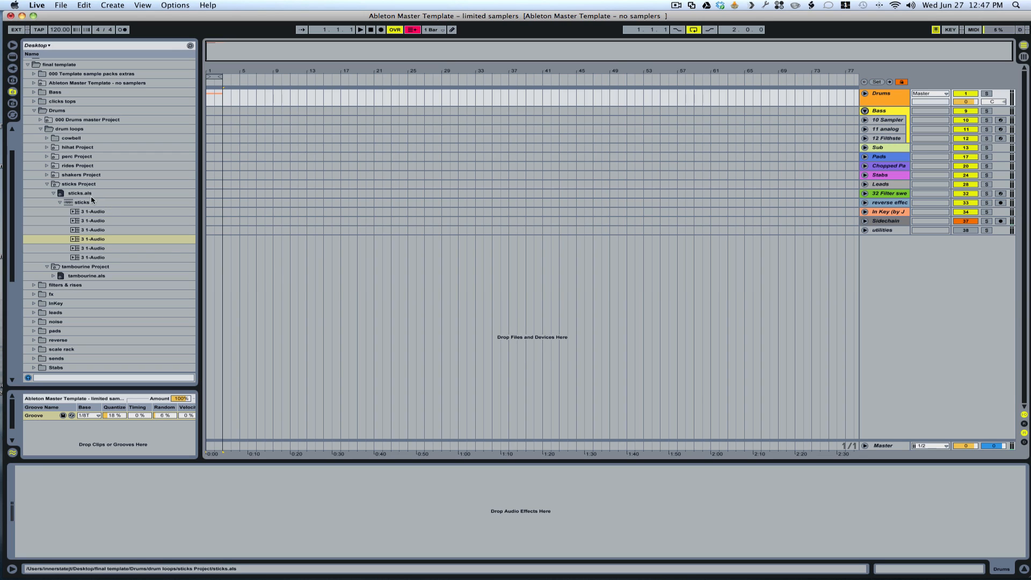
{"action": "left_click", "coordinate": [34, 111]}
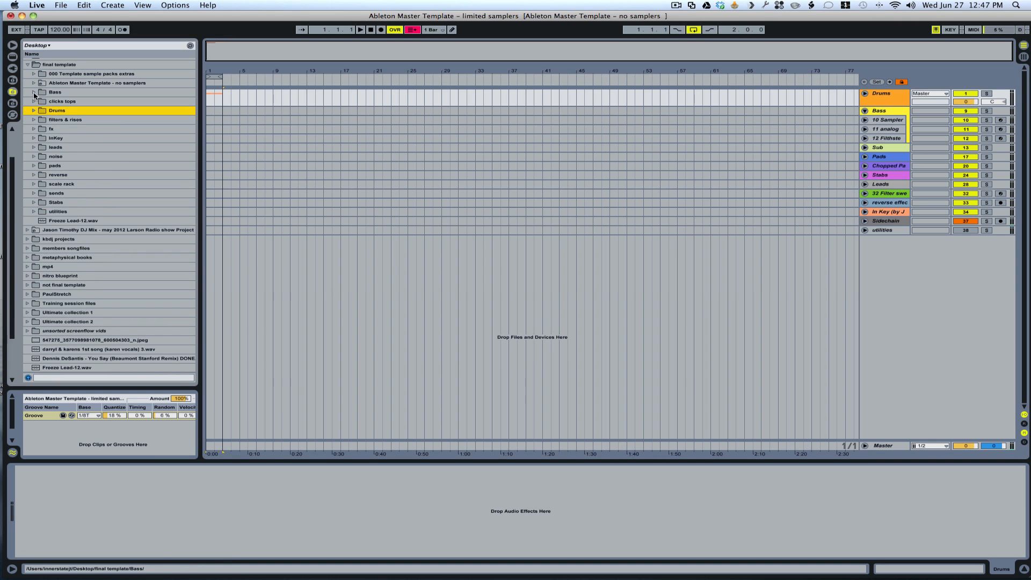
{"action": "left_click", "coordinate": [34, 92]}
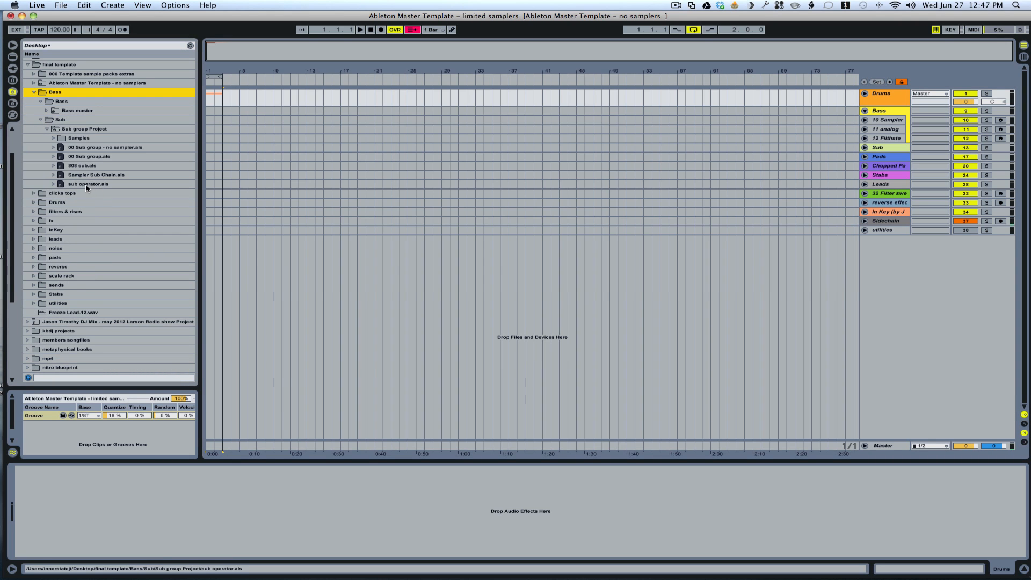
{"action": "left_click_drag", "start_coordinate": [105, 183], "coordinate": [896, 139]}
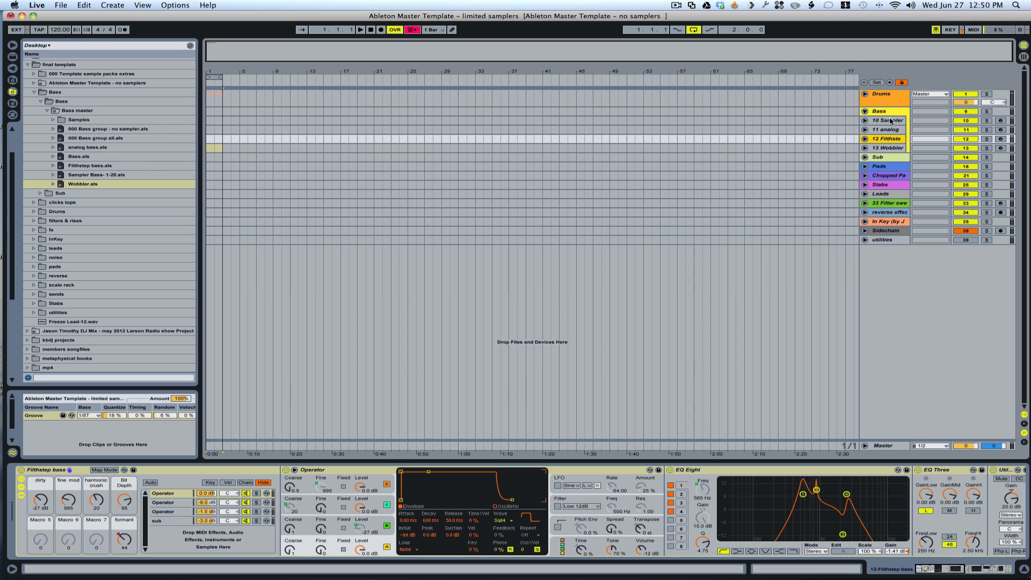
Examine the sample waveform and key zones of the bass 1 chain on the 10 Sampler Bass track
{"action": "left_click", "coordinate": [892, 121]}
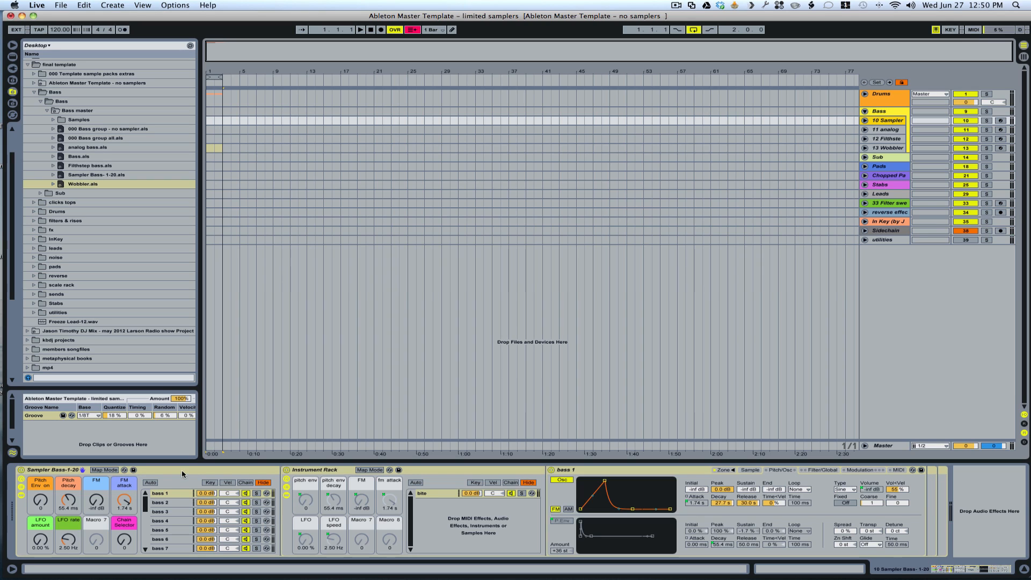
{"action": "left_click", "coordinate": [750, 470]}
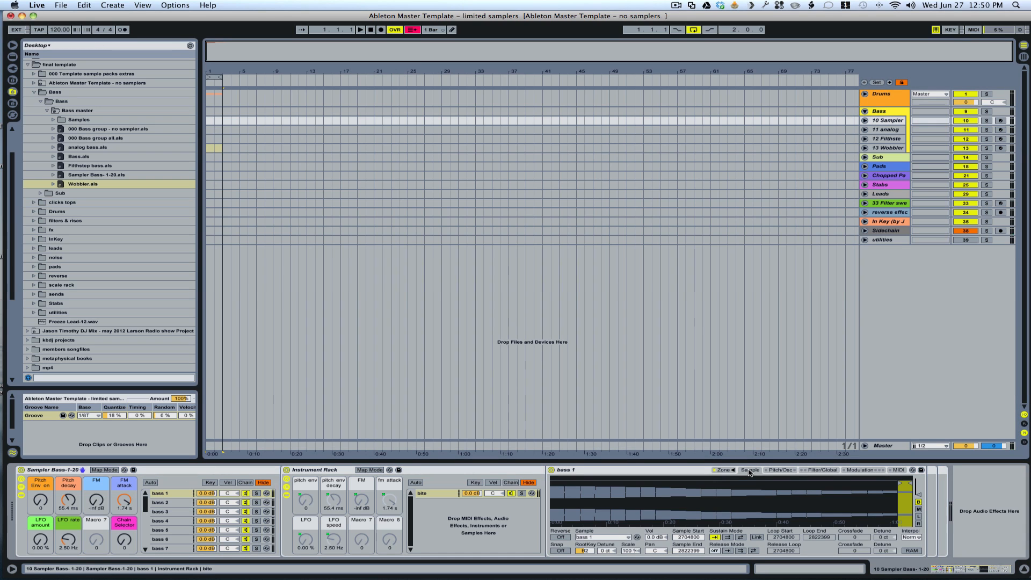
{"action": "left_click", "coordinate": [723, 471]}
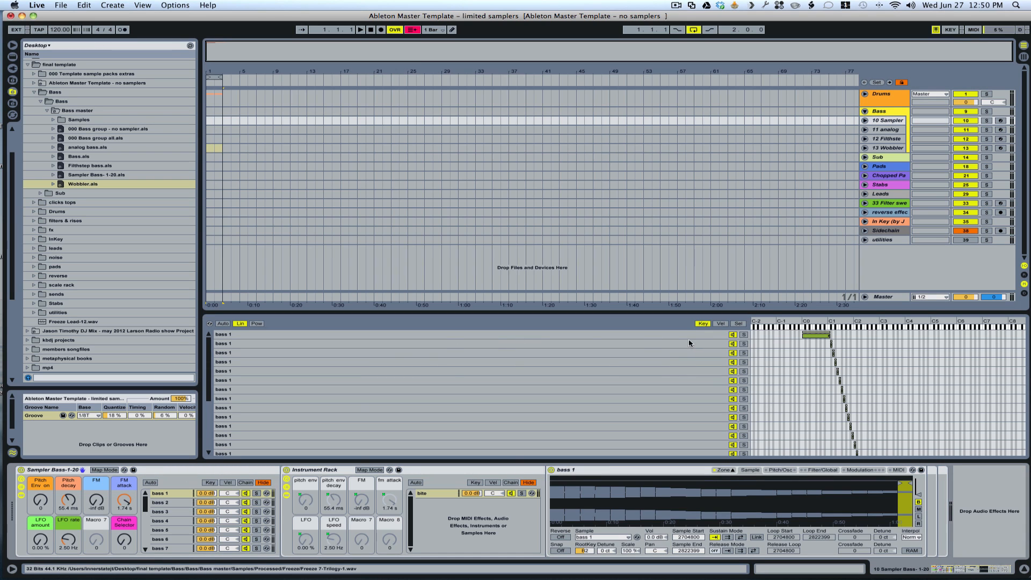
{"action": "scroll", "coordinate": [875, 356], "scroll_direction": "down", "scroll_amount": 1}
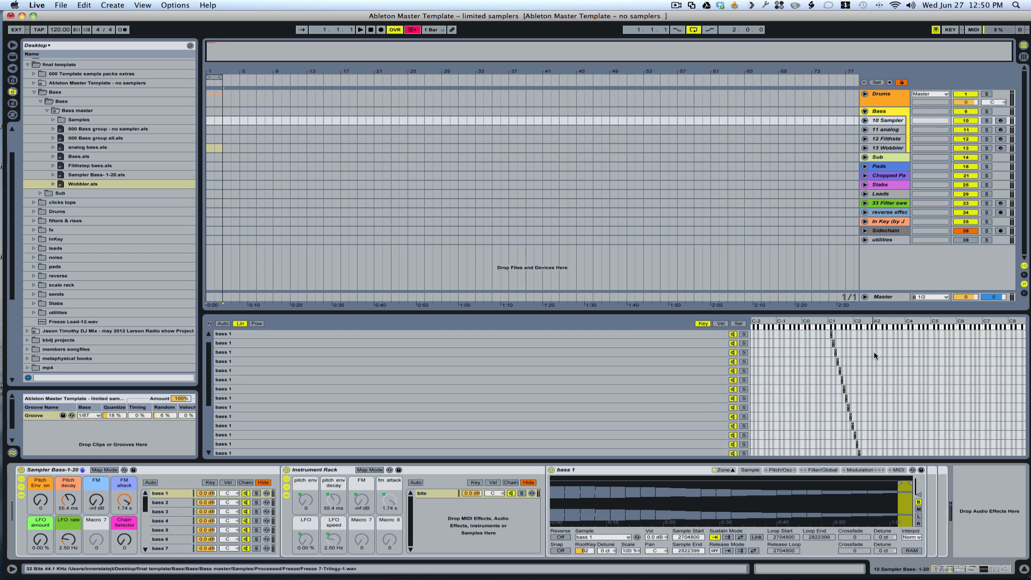
{"action": "scroll", "coordinate": [875, 355], "scroll_direction": "down", "scroll_amount": 6}
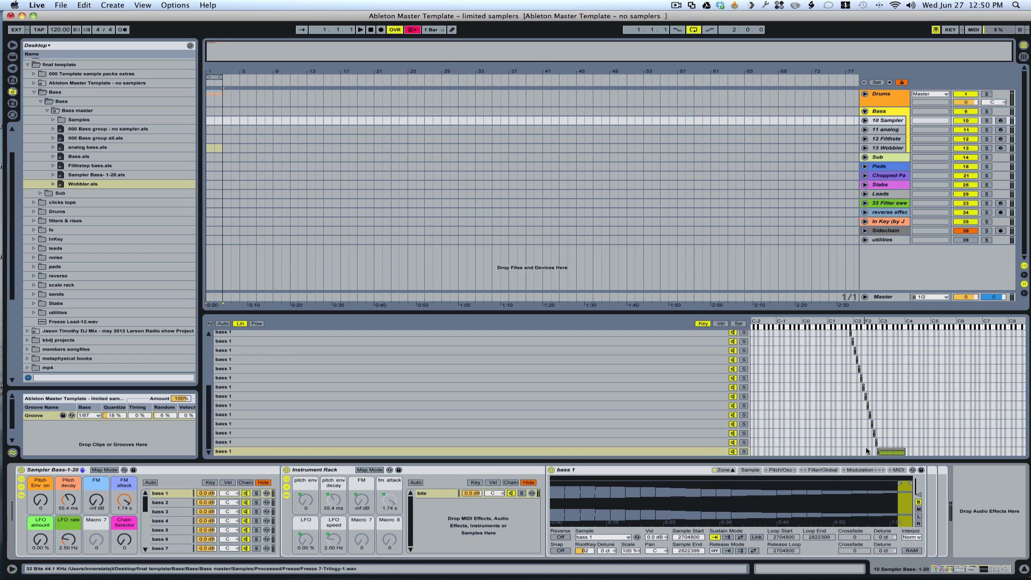
{"action": "scroll", "coordinate": [854, 376], "scroll_direction": "up", "scroll_amount": 8}
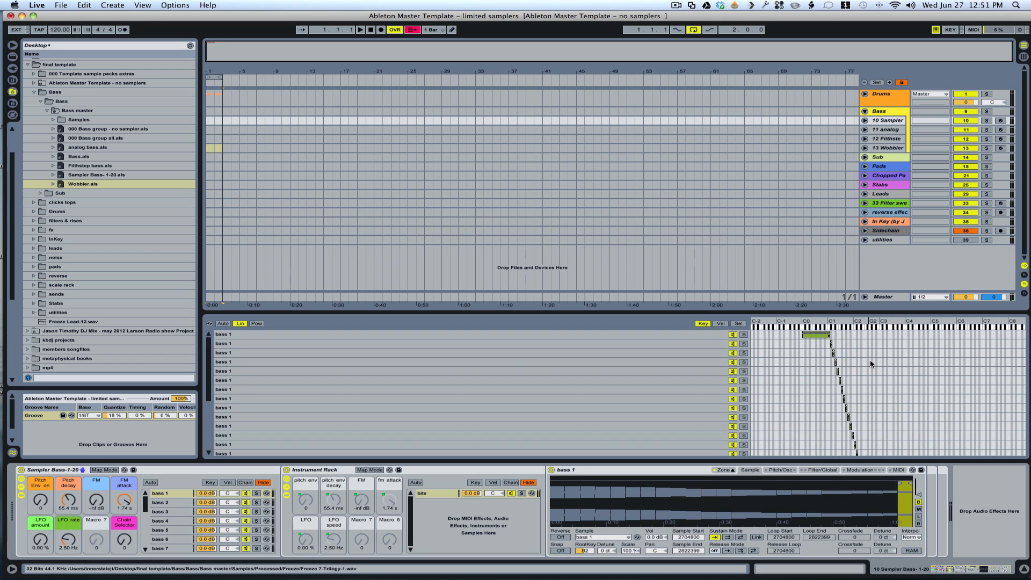
{"action": "scroll", "coordinate": [827, 376], "scroll_direction": "down", "scroll_amount": 8}
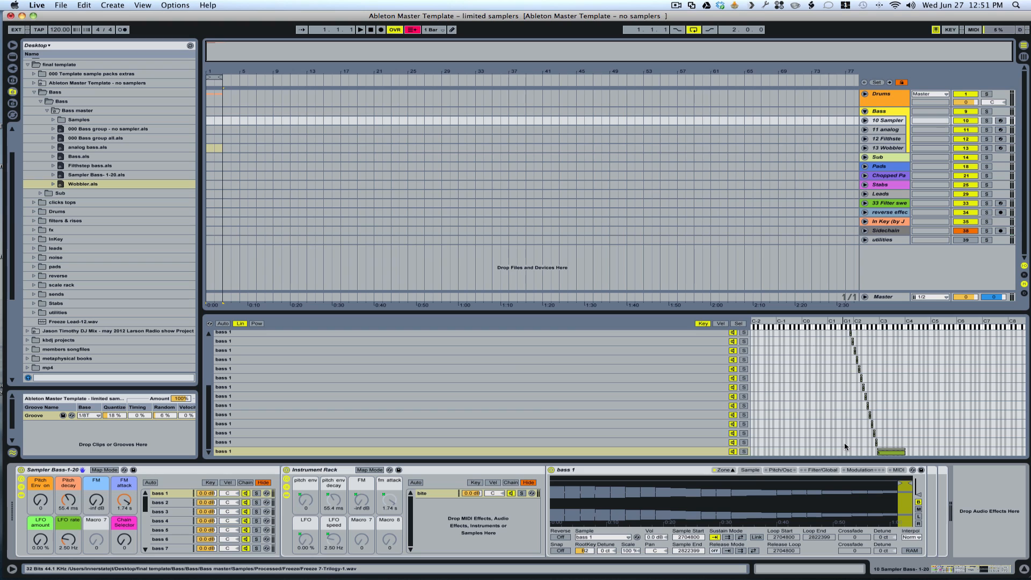
{"action": "scroll", "coordinate": [845, 447], "scroll_direction": "up", "scroll_amount": 5}
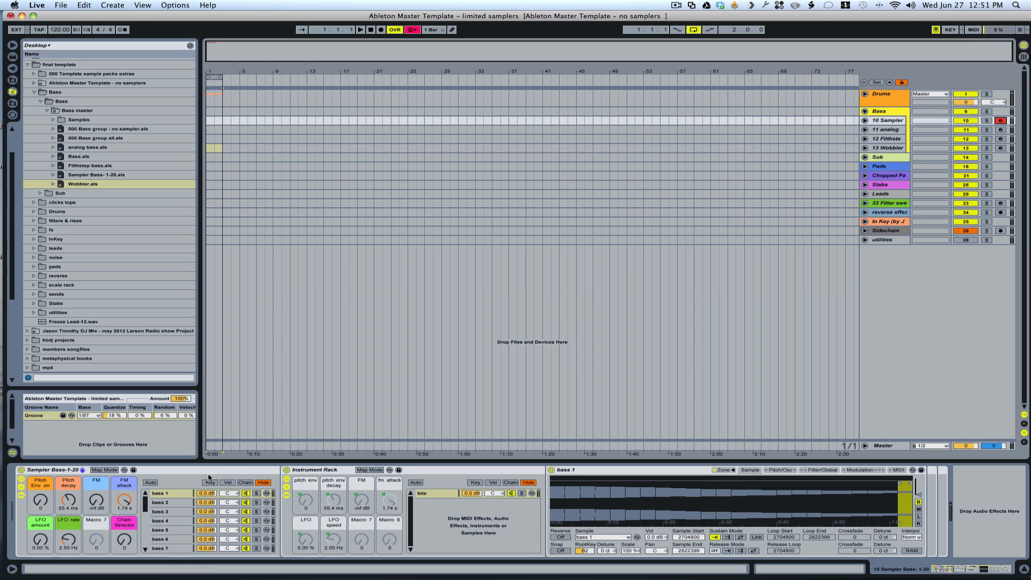
Turn on automatic chain selection in the Sampler Bass-1-20 rack and set its Chain Selector macro to 10 for bass 2
{"action": "left_click", "coordinate": [166, 494]}
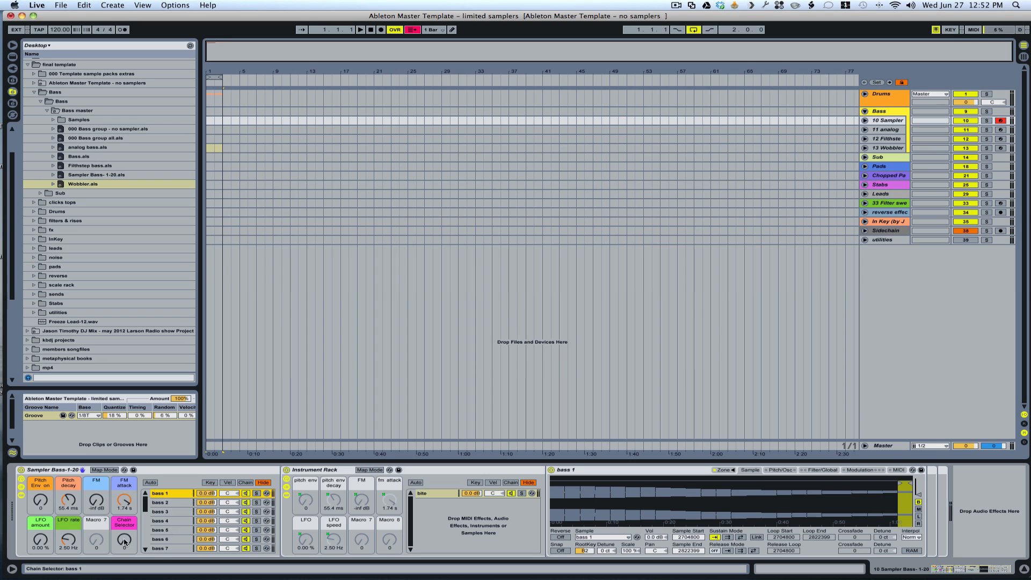
{"action": "left_click_drag", "start_coordinate": [124, 542], "coordinate": [125, 536]}
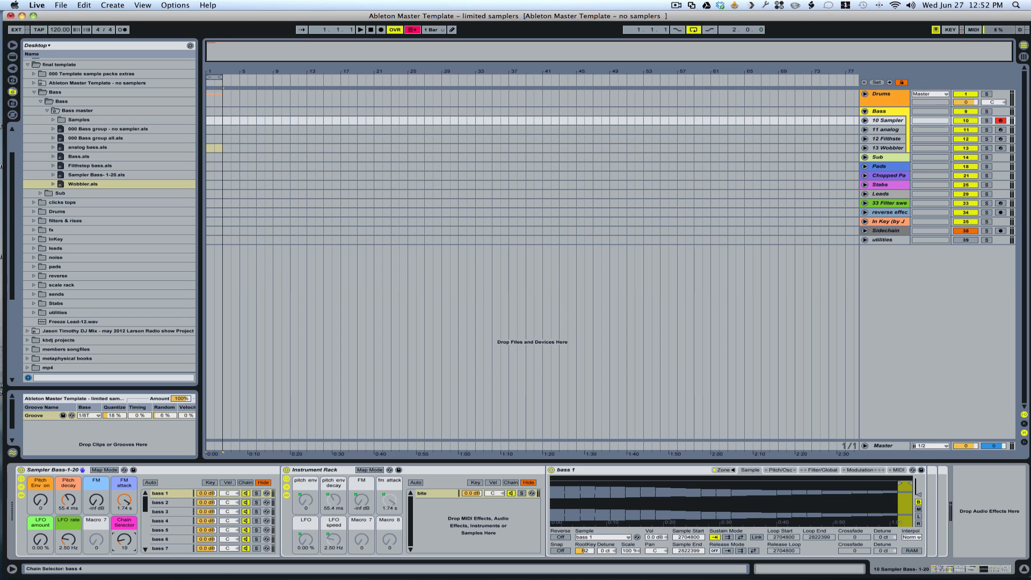
{"action": "left_click", "coordinate": [153, 484]}
{"action": "left_click_drag", "start_coordinate": [125, 540], "coordinate": [125, 541]}
{"action": "left_click_drag", "start_coordinate": [125, 541], "coordinate": [124, 540]}
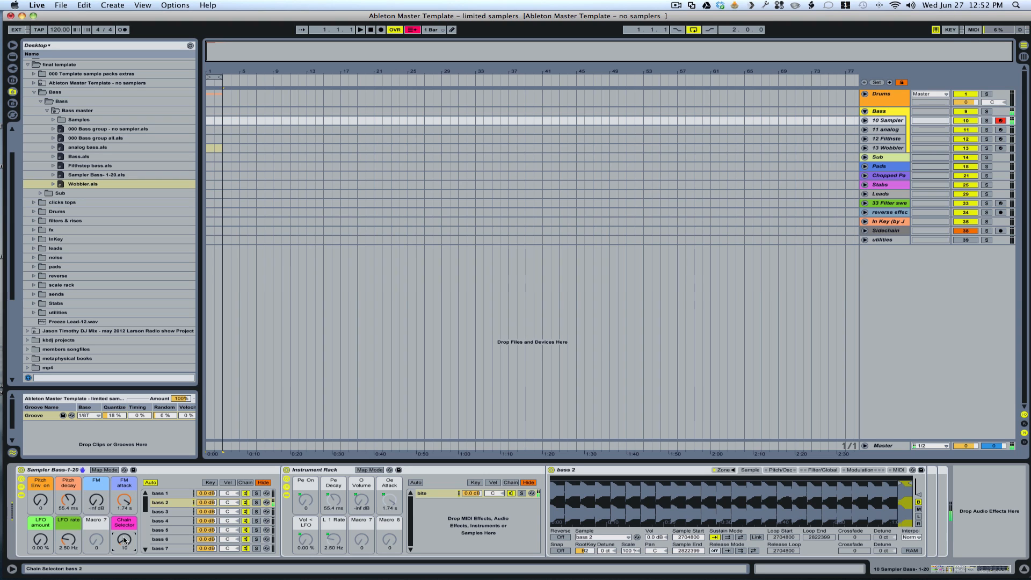
Audition bass 2, bass 3 and bass 4, moving the Chain Selector to 15 and 19
{"action": "key", "text": "z"}
{"action": "left_click_drag", "start_coordinate": [124, 540], "coordinate": [125, 541]}
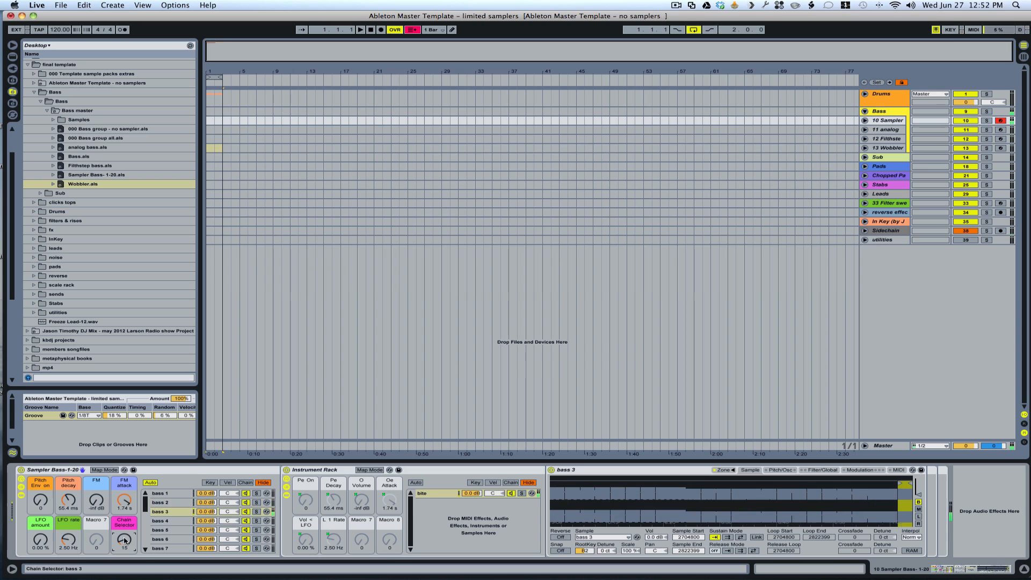
{"action": "key", "text": "z"}
{"action": "left_click_drag", "start_coordinate": [124, 540], "coordinate": [124, 543]}
{"action": "key", "text": "z"}
{"action": "key", "text": "z"}
{"action": "scroll", "coordinate": [124, 539], "scroll_direction": "up", "scroll_amount": 3}
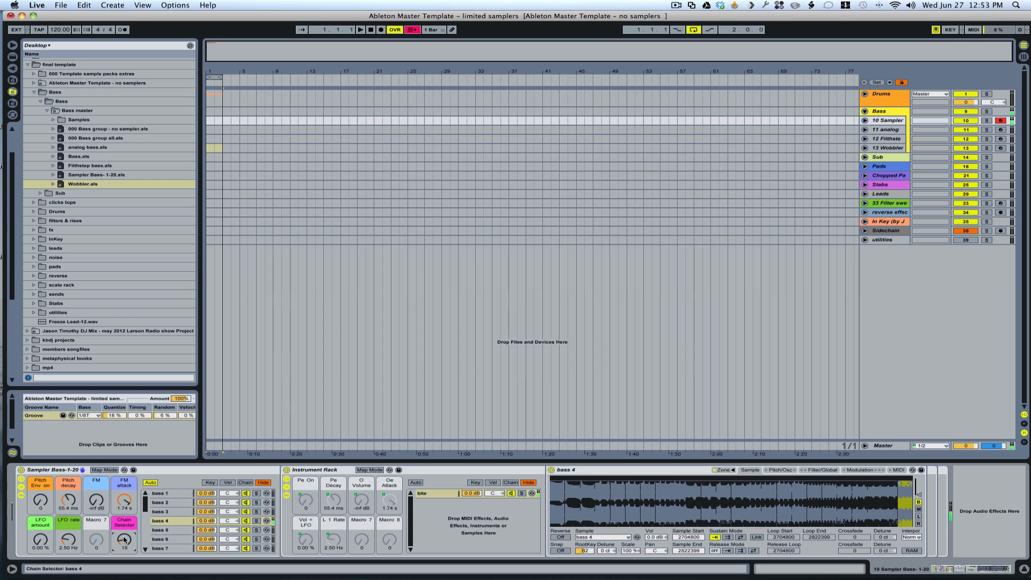
Audition bass 5 through bass 8 by moving the Chain Selector through 25, 32, 39 and 46
{"action": "scroll", "coordinate": [124, 539], "scroll_direction": "up", "scroll_amount": 6}
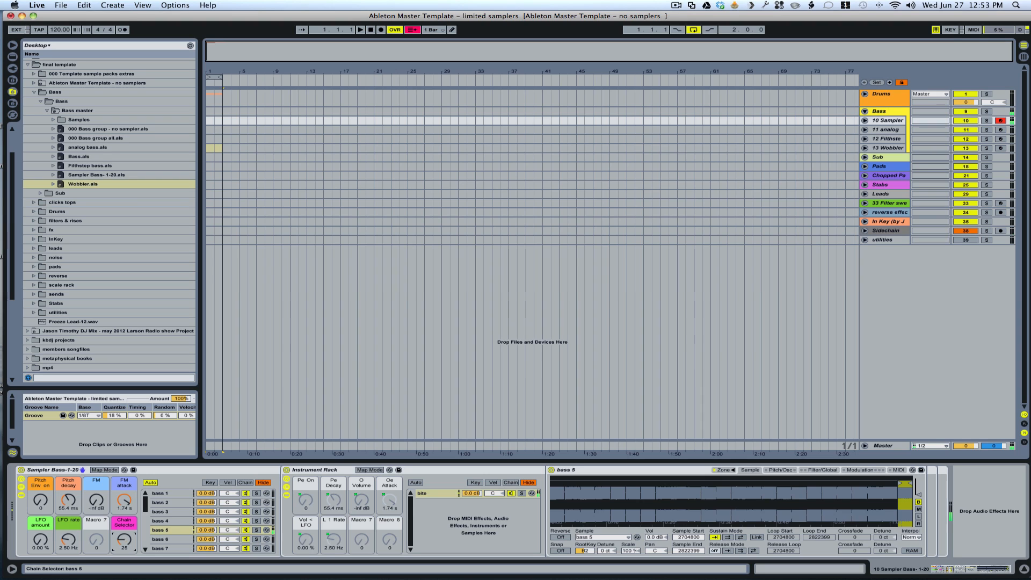
{"action": "scroll", "coordinate": [124, 539], "scroll_direction": "up", "scroll_amount": 1}
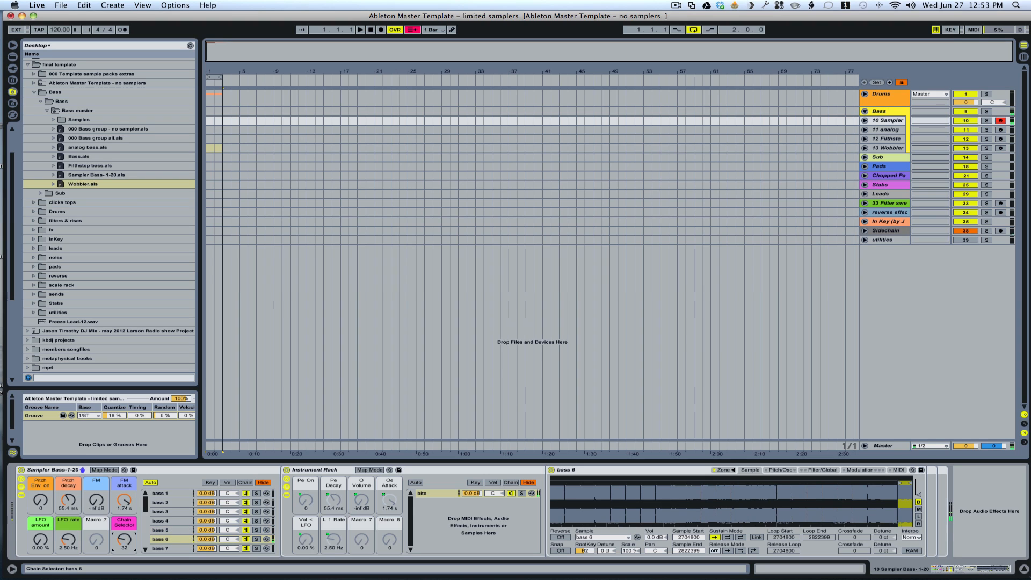
{"action": "scroll", "coordinate": [124, 540], "scroll_direction": "up", "scroll_amount": 3}
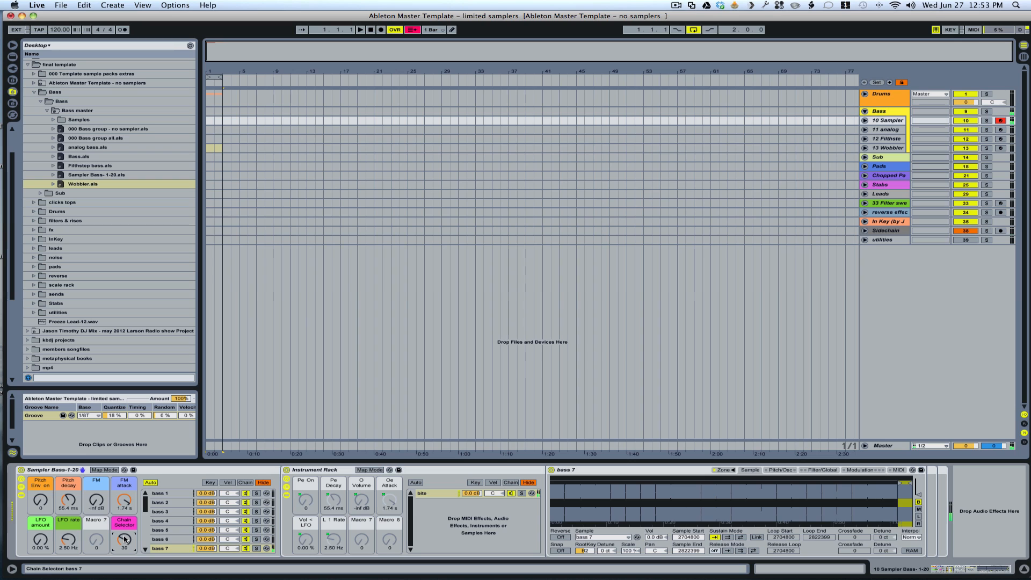
{"action": "scroll", "coordinate": [124, 540], "scroll_direction": "up", "scroll_amount": 7}
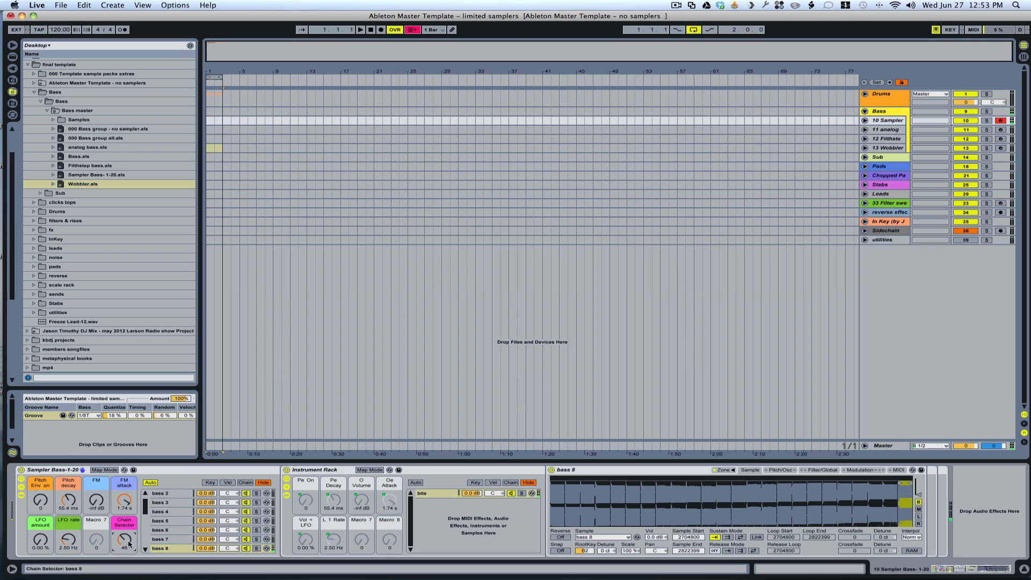
{"action": "scroll", "coordinate": [178, 521], "scroll_direction": "up", "scroll_amount": 1}
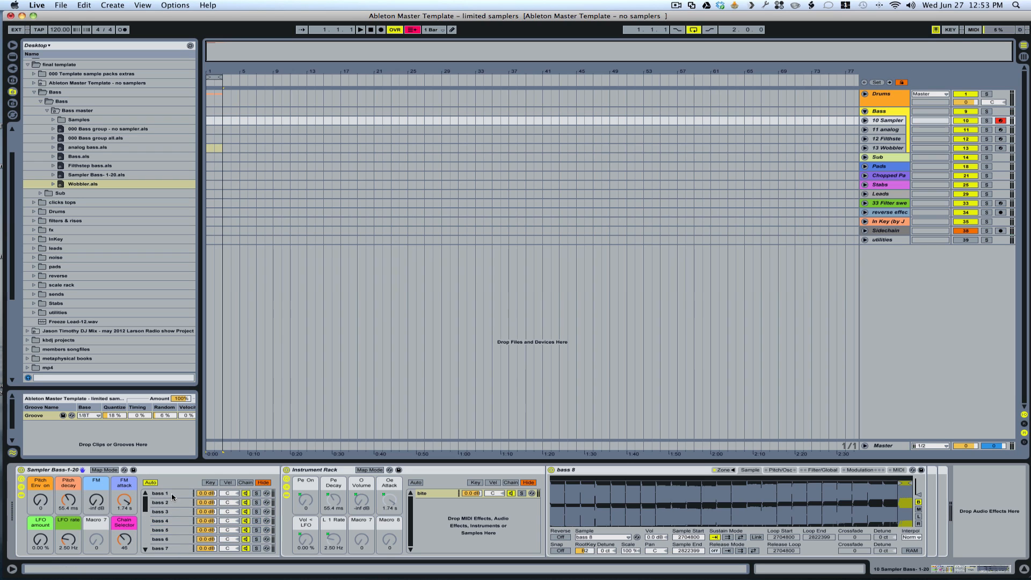
Look through the rack's chain list from bass 1 to bass 20 and set the Chain Selector to 50 for bass 9
{"action": "left_click", "coordinate": [173, 493]}
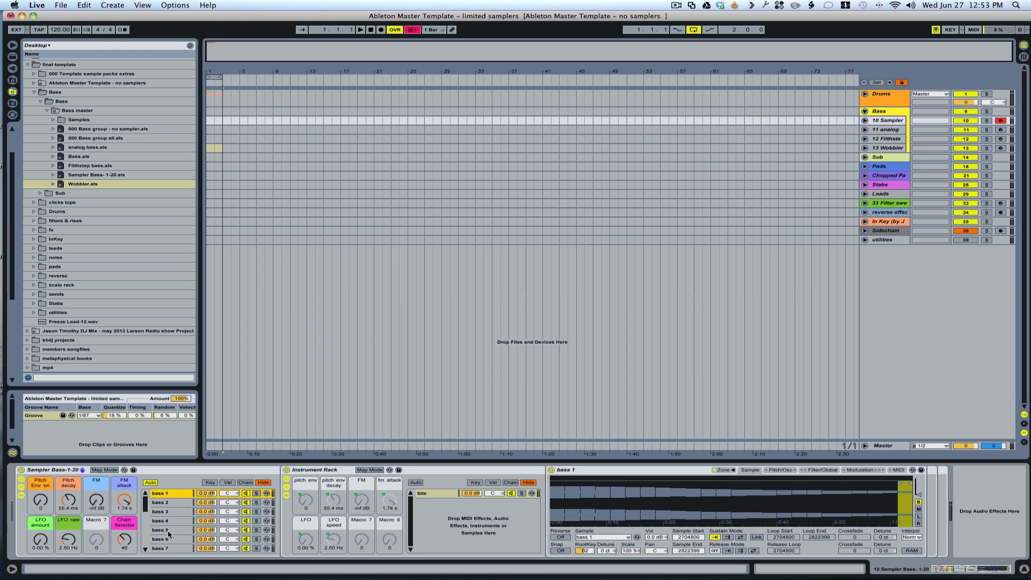
{"action": "scroll", "coordinate": [180, 519], "scroll_direction": "down", "scroll_amount": 4}
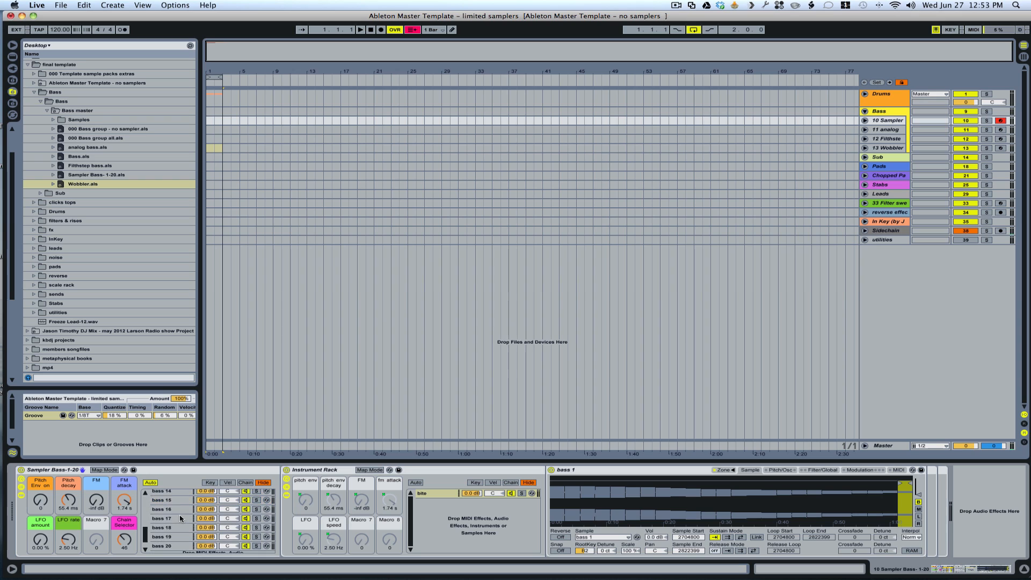
{"action": "left_click_drag", "start_coordinate": [125, 543], "coordinate": [126, 542]}
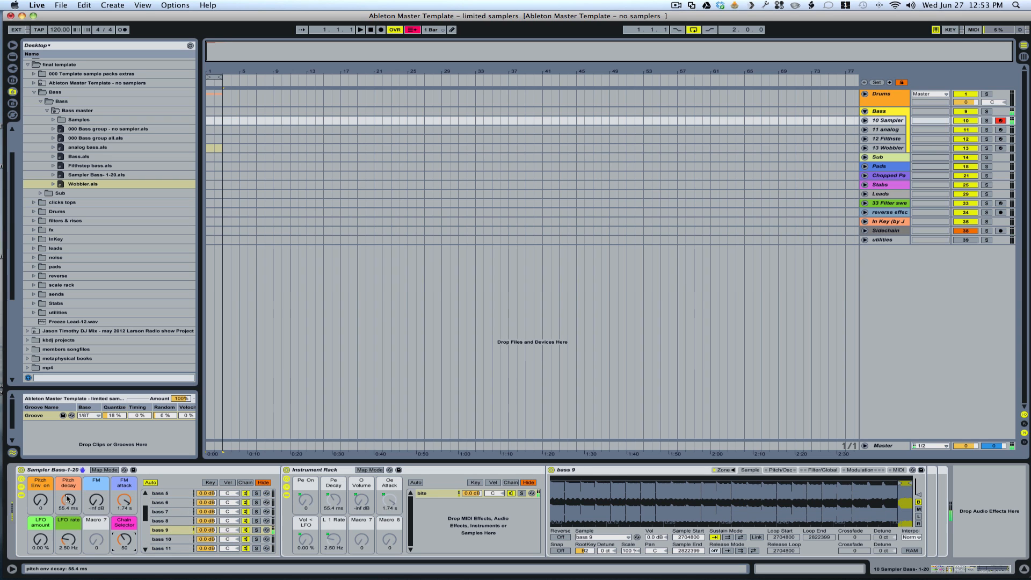
Set the Pitch Env on macro to 113, Pitch decay to 203 ms, FM attack to 131 ms, LFO amount to 95.3 % and LFO rate to 6.62 Hz
{"action": "left_click_drag", "start_coordinate": [40, 498], "coordinate": [40, 466]}
{"action": "left_click_drag", "start_coordinate": [69, 500], "coordinate": [96, 479]}
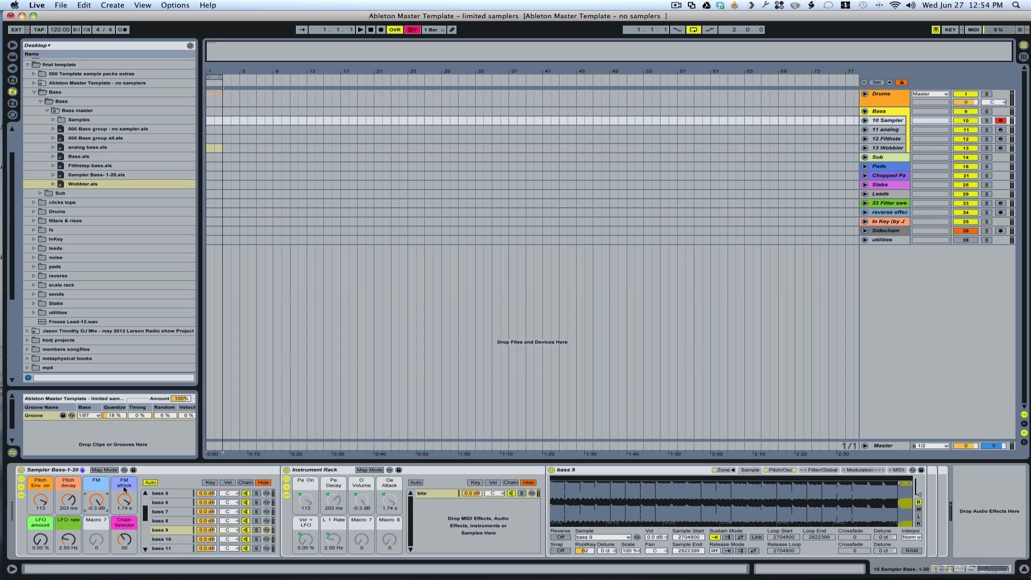
{"action": "left_click", "coordinate": [126, 502]}
{"action": "left_click_drag", "start_coordinate": [124, 501], "coordinate": [125, 526]}
{"action": "key", "text": "super+z"}
{"action": "key", "text": "super+z"}
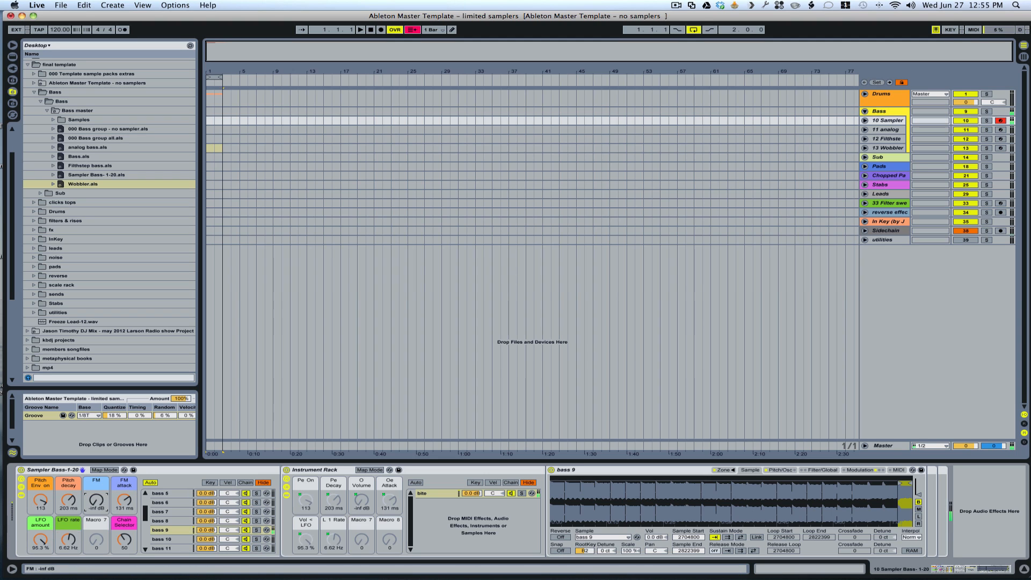
Set the FM macro to -17 dB, FM attack to 4.64 ms, LFO amount to 65.4 %, LFO rate to 3.32 Hz and Pitch decay to 231 ms
{"action": "mouse_move", "coordinate": [99, 500]}
{"action": "left_mouse_down"}
{"action": "mouse_move", "coordinate": [98, 483]}
{"action": "mouse_move", "coordinate": [127, 524]}
{"action": "mouse_move", "coordinate": [98, 494]}
{"action": "mouse_move", "coordinate": [98, 502]}
{"action": "left_mouse_up"}
{"action": "mouse_move", "coordinate": [68, 538]}
{"action": "left_mouse_down"}
{"action": "mouse_move", "coordinate": [68, 523]}
{"action": "mouse_move", "coordinate": [69, 536]}
{"action": "left_mouse_up"}
{"action": "mouse_move", "coordinate": [69, 500]}
{"action": "left_mouse_down"}
{"action": "mouse_move", "coordinate": [68, 488]}
{"action": "mouse_move", "coordinate": [68, 499]}
{"action": "left_mouse_up"}
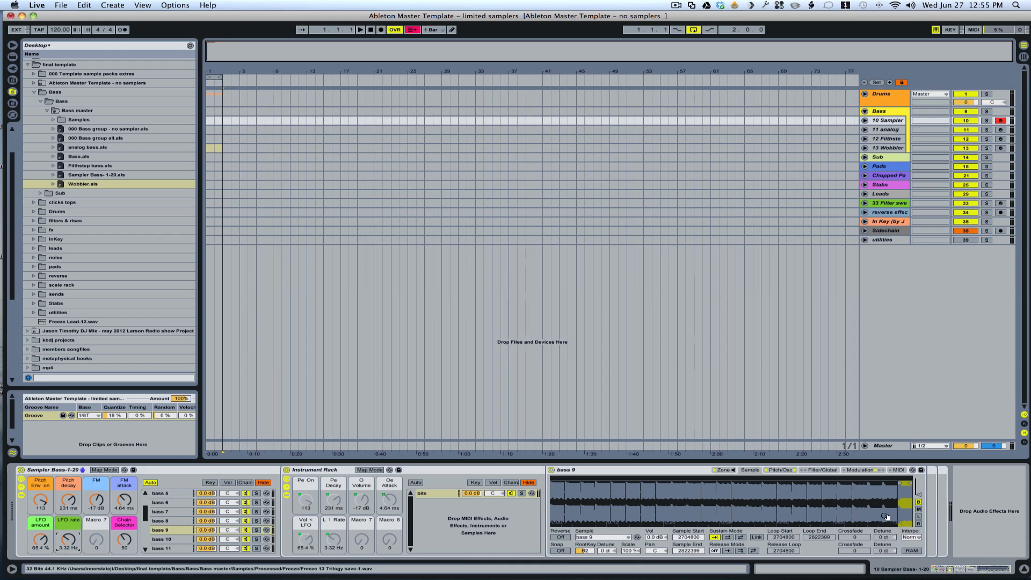
Arm the 11 analog bass track and set its filter attack macro to 1.23 s
{"action": "left_click", "coordinate": [887, 130]}
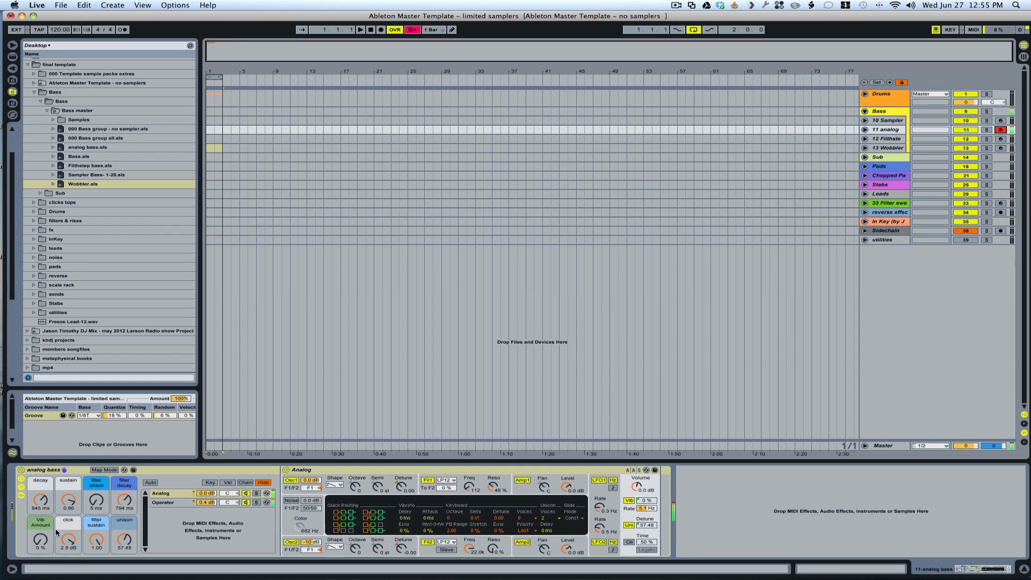
{"action": "left_click_drag", "start_coordinate": [96, 503], "coordinate": [95, 470]}
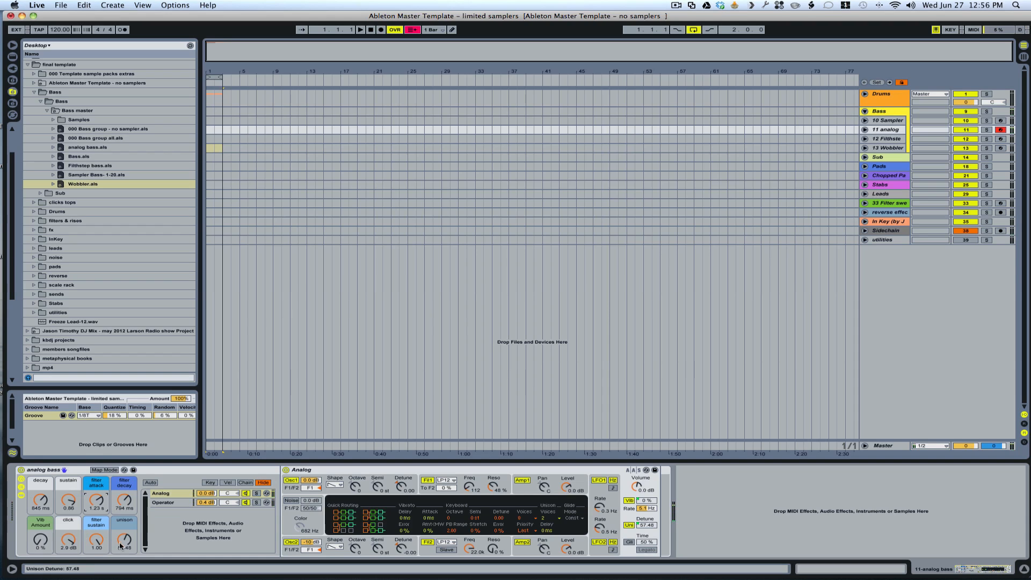
Set the analog bass macros: decay 1.39 s, sustain 0.29, filter attack and filter decay 2.16 s, filter sustain 0.44
{"action": "left_click_drag", "start_coordinate": [43, 500], "coordinate": [43, 534]}
{"action": "left_click_drag", "start_coordinate": [67, 501], "coordinate": [67, 554]}
{"action": "left_click_drag", "start_coordinate": [40, 500], "coordinate": [96, 553]}
{"action": "left_click_drag", "start_coordinate": [68, 500], "coordinate": [68, 495]}
{"action": "mouse_move", "coordinate": [68, 495]}
{"action": "left_mouse_down"}
{"action": "mouse_move", "coordinate": [40, 508]}
{"action": "mouse_move", "coordinate": [40, 496]}
{"action": "mouse_move", "coordinate": [68, 499]}
{"action": "left_mouse_up"}
{"action": "left_click_drag", "start_coordinate": [124, 500], "coordinate": [95, 485]}
{"action": "left_click_drag", "start_coordinate": [101, 544], "coordinate": [102, 570]}
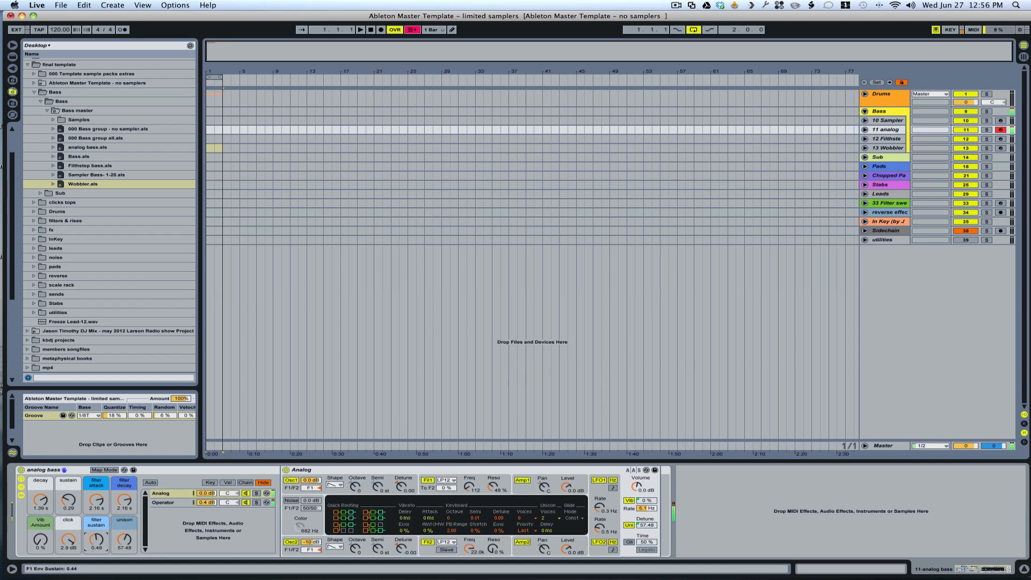
Adjust the filter sustain, unison, click and Vib Amount macros of the analog bass rack
{"action": "left_click_drag", "start_coordinate": [98, 540], "coordinate": [98, 549]}
{"action": "left_click", "coordinate": [125, 540]}
{"action": "mouse_move", "coordinate": [125, 541]}
{"action": "left_mouse_down"}
{"action": "mouse_move", "coordinate": [125, 569]}
{"action": "mouse_move", "coordinate": [124, 556]}
{"action": "left_mouse_up"}
{"action": "mouse_move", "coordinate": [124, 526]}
{"action": "left_mouse_down"}
{"action": "mouse_move", "coordinate": [125, 515]}
{"action": "mouse_move", "coordinate": [125, 529]}
{"action": "left_mouse_up"}
{"action": "left_click_drag", "start_coordinate": [71, 543], "coordinate": [40, 524]}
Select the 12 Filthstep bass track and set its macros: dirty -14 dB, fine mod 989, formant 53
{"action": "key", "text": "Down"}
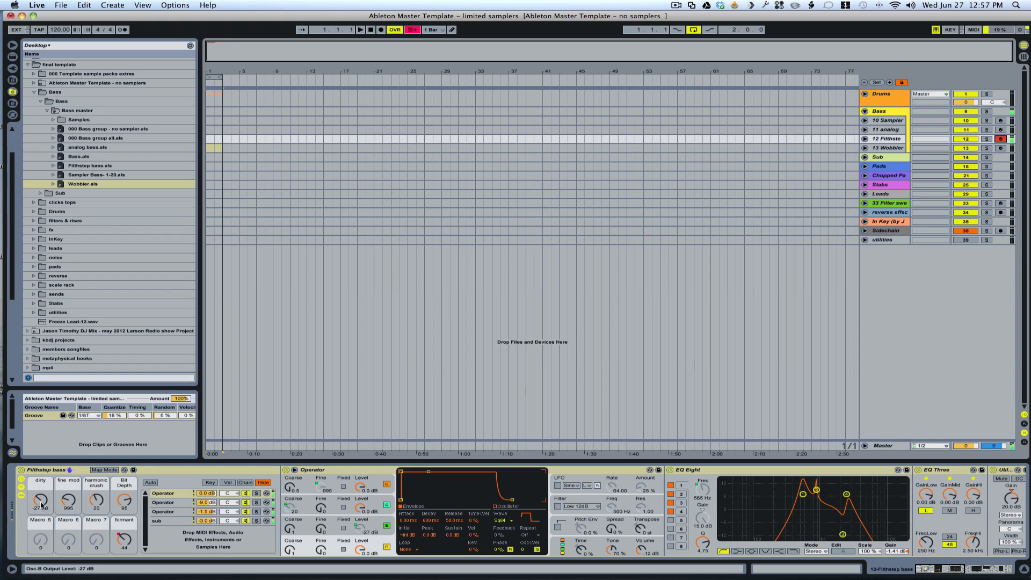
{"action": "left_click_drag", "start_coordinate": [42, 499], "coordinate": [121, 530]}
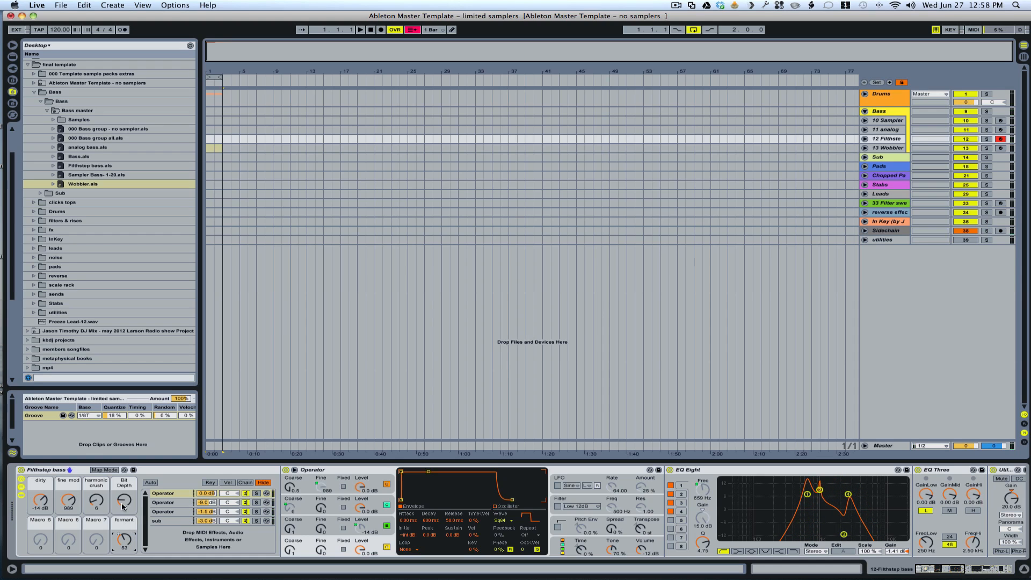
{"action": "left_click", "coordinate": [78, 473]}
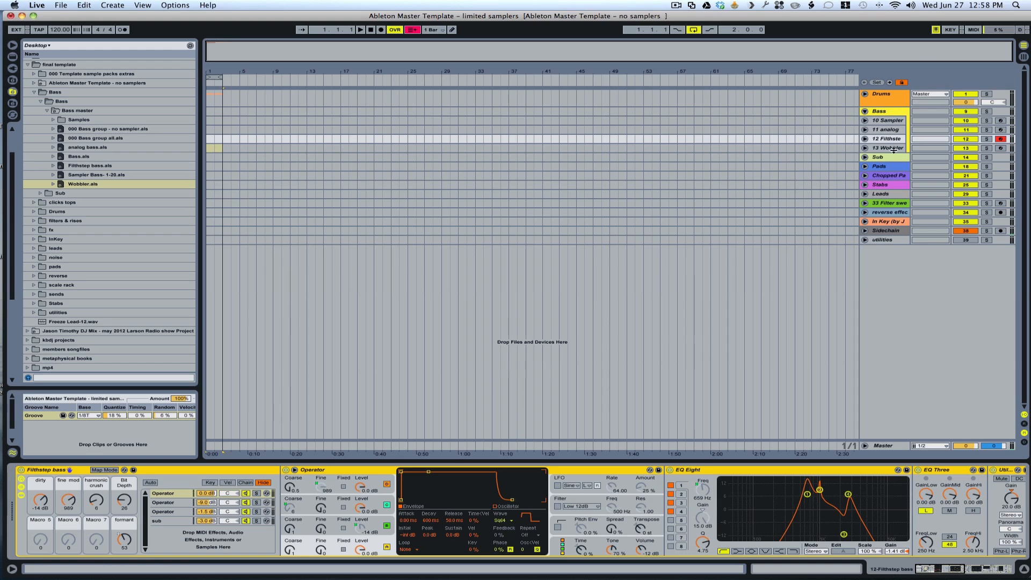
Arm the 13 Wobbler track and set Gate to 94 %, LFO Rate 53, Synced Rate 1/3 and both fm macros to -12 dB
{"action": "left_click", "coordinate": [893, 148]}
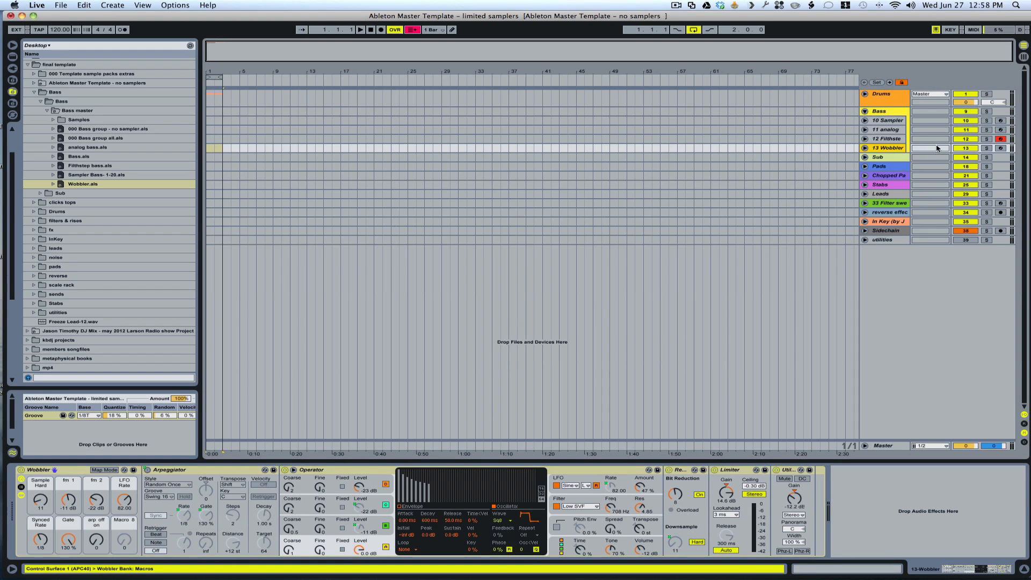
{"action": "left_click", "coordinate": [1001, 148]}
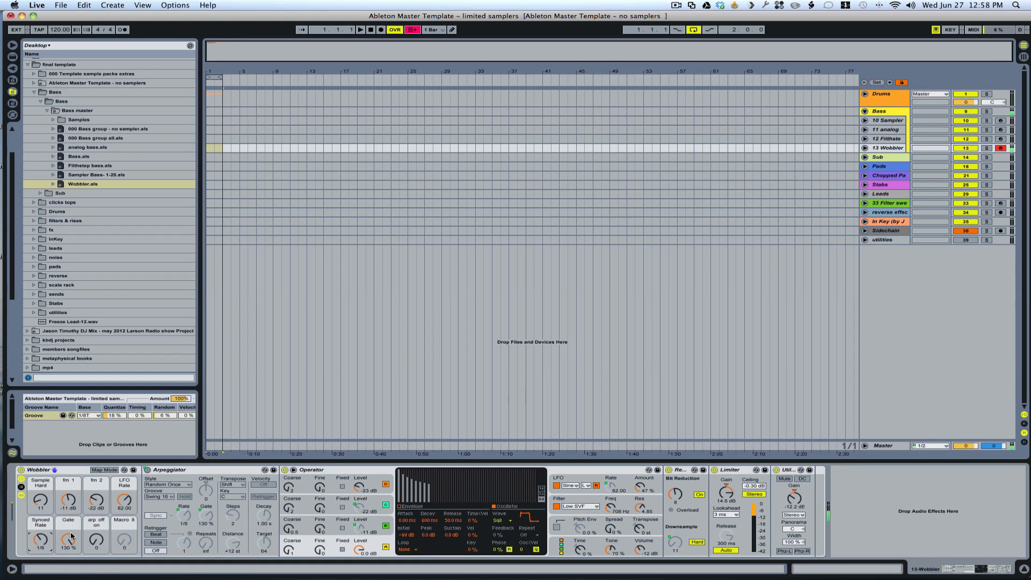
{"action": "mouse_move", "coordinate": [68, 540]}
{"action": "left_mouse_down"}
{"action": "mouse_move", "coordinate": [68, 552]}
{"action": "mouse_move", "coordinate": [68, 532]}
{"action": "left_mouse_up"}
{"action": "mouse_move", "coordinate": [124, 500]}
{"action": "left_mouse_down"}
{"action": "mouse_move", "coordinate": [124, 489]}
{"action": "mouse_move", "coordinate": [124, 498]}
{"action": "left_mouse_up"}
{"action": "left_click_drag", "start_coordinate": [41, 499], "coordinate": [68, 507]}
{"action": "mouse_move", "coordinate": [124, 500]}
{"action": "left_mouse_down"}
{"action": "mouse_move", "coordinate": [124, 526]}
{"action": "mouse_move", "coordinate": [124, 500]}
{"action": "left_mouse_up"}
{"action": "left_click_drag", "start_coordinate": [68, 540], "coordinate": [40, 519]}
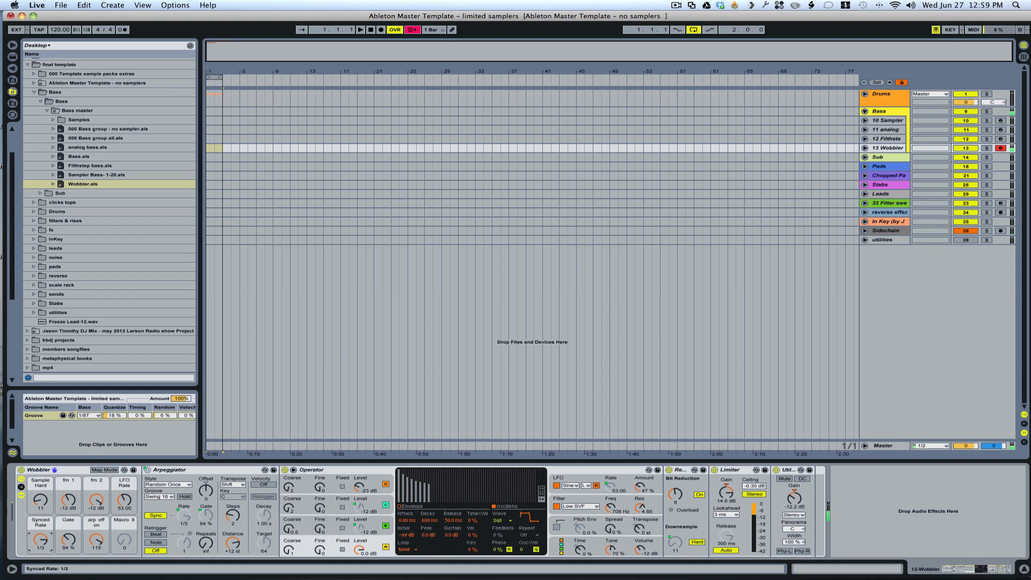
Set the Wobbler's Sample Hard to 10, LFO Rate 85, Synced Rate 1/12, Gate 103 % and arp off on 0, and disarm the track
{"action": "left_click_drag", "start_coordinate": [41, 540], "coordinate": [69, 532]}
{"action": "left_click_drag", "start_coordinate": [41, 500], "coordinate": [40, 495]}
{"action": "left_click_drag", "start_coordinate": [124, 500], "coordinate": [124, 489]}
{"action": "left_click_drag", "start_coordinate": [41, 500], "coordinate": [40, 506]}
{"action": "left_click_drag", "start_coordinate": [68, 542], "coordinate": [68, 555]}
{"action": "left_click_drag", "start_coordinate": [126, 502], "coordinate": [126, 503]}
{"action": "left_click_drag", "start_coordinate": [96, 540], "coordinate": [96, 559]}
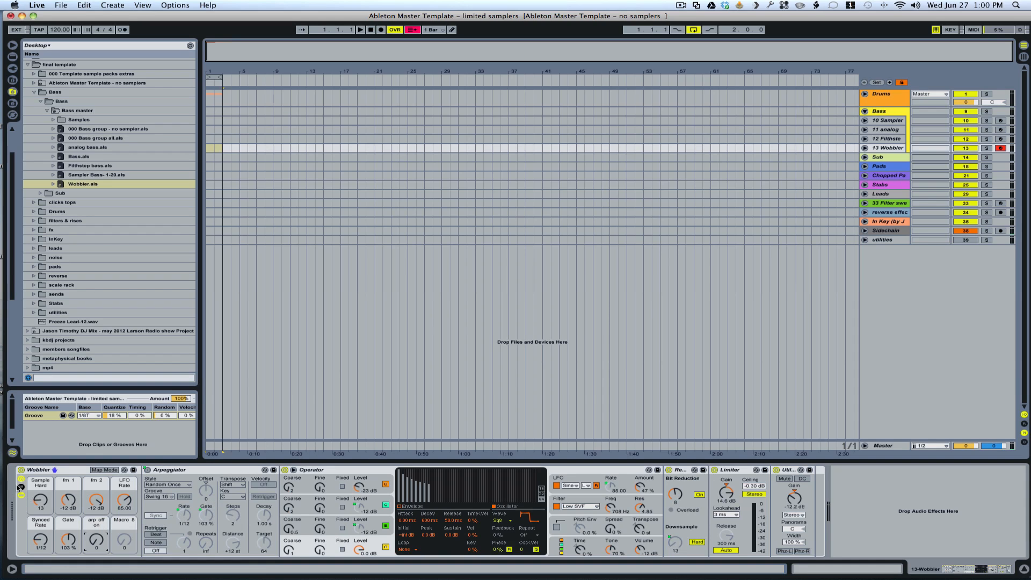
{"action": "left_click_drag", "start_coordinate": [41, 500], "coordinate": [40, 504]}
{"action": "left_click", "coordinate": [1001, 148]}
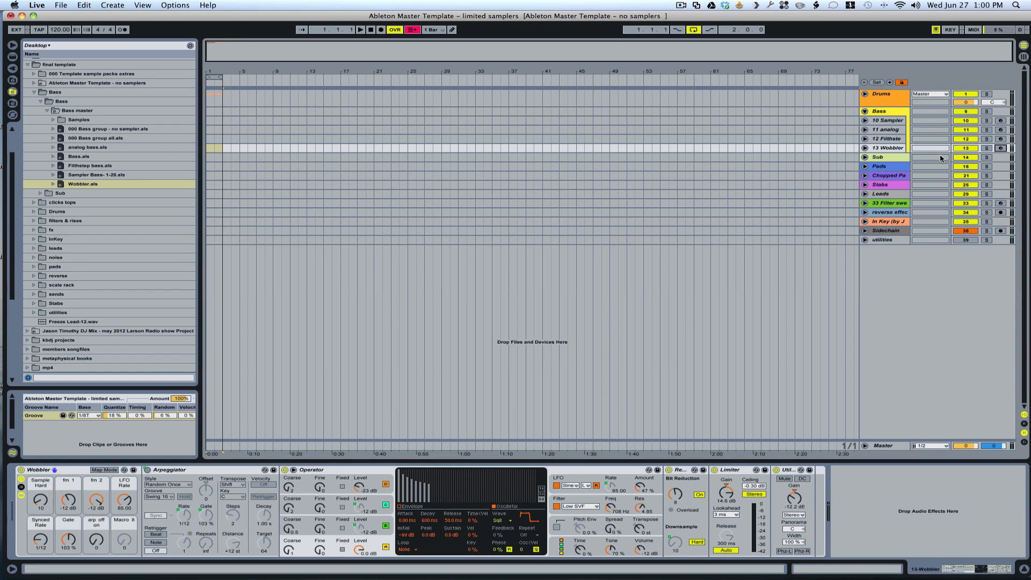
Collapse the Bass group and open the Sub group's 15 Sampler track with its Chain Selector macro at 27
{"action": "left_click", "coordinate": [865, 111]}
{"action": "left_click", "coordinate": [865, 121]}
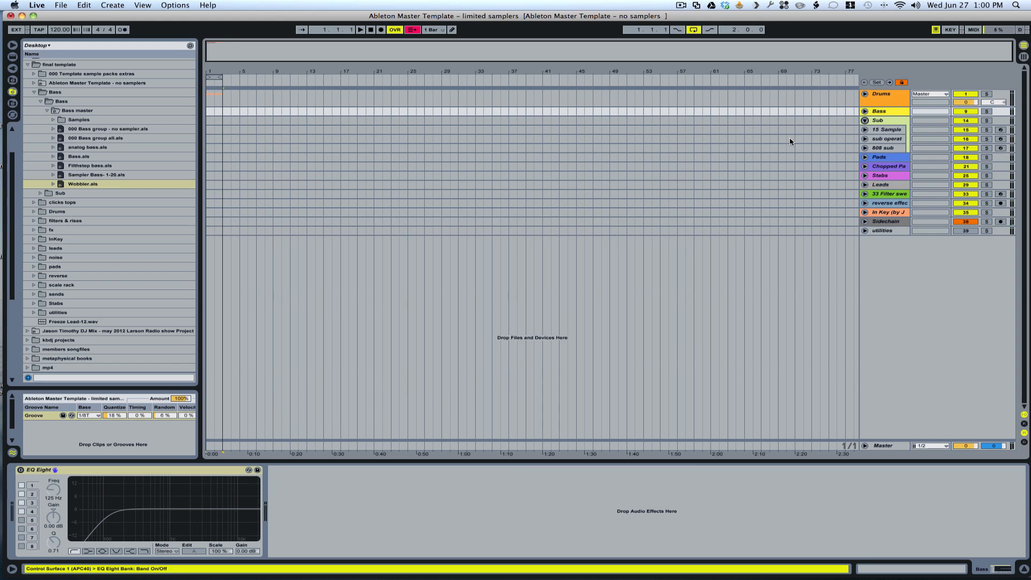
{"action": "left_click", "coordinate": [892, 131]}
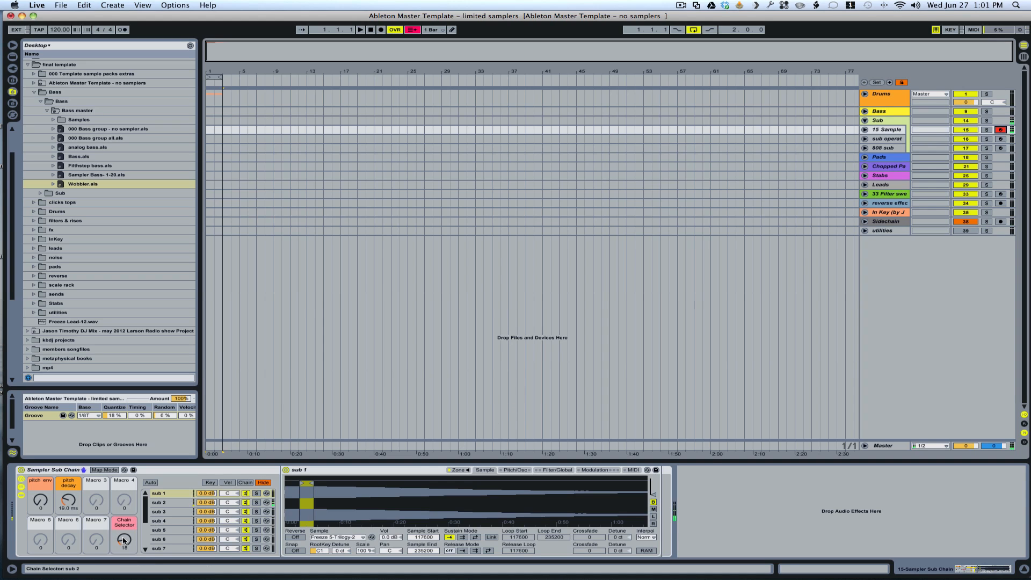
{"action": "left_click_drag", "start_coordinate": [119, 539], "coordinate": [119, 531]}
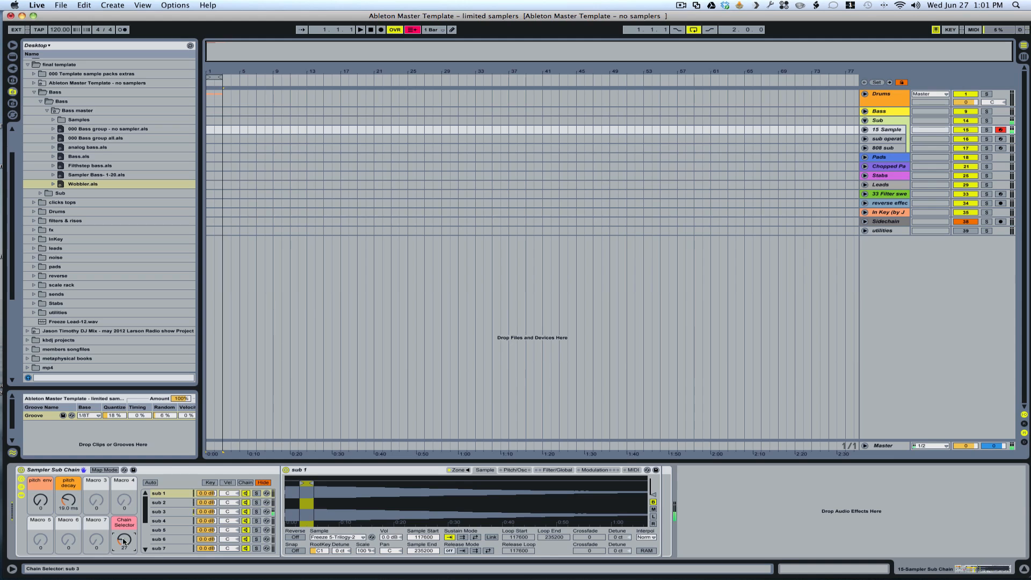
Turn on Auto Select for the Sampler Sub Chain and sweep the Chain Selector through the sub samples, ending at 107
{"action": "left_click", "coordinate": [149, 483]}
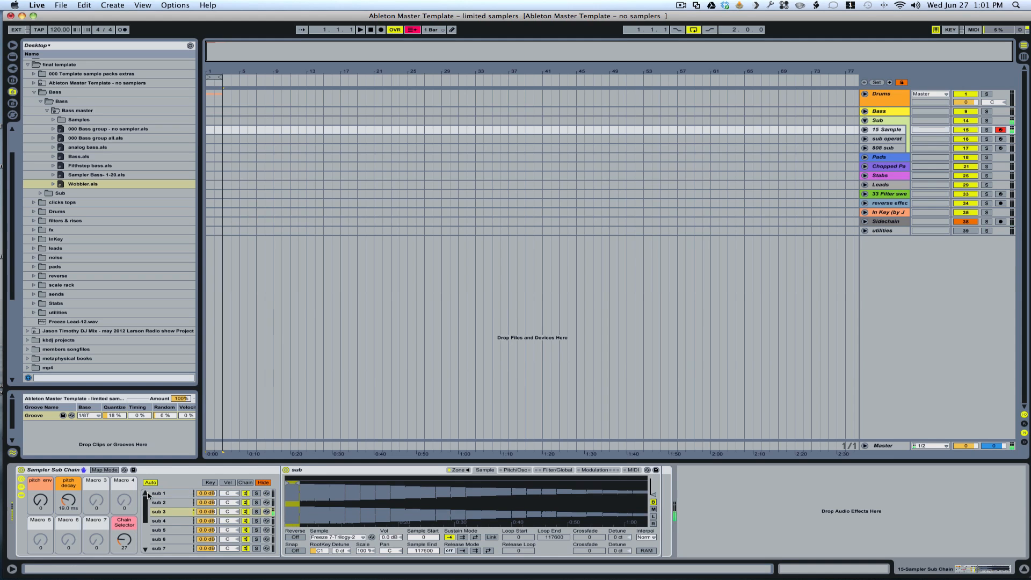
{"action": "left_click_drag", "start_coordinate": [124, 539], "coordinate": [124, 533]}
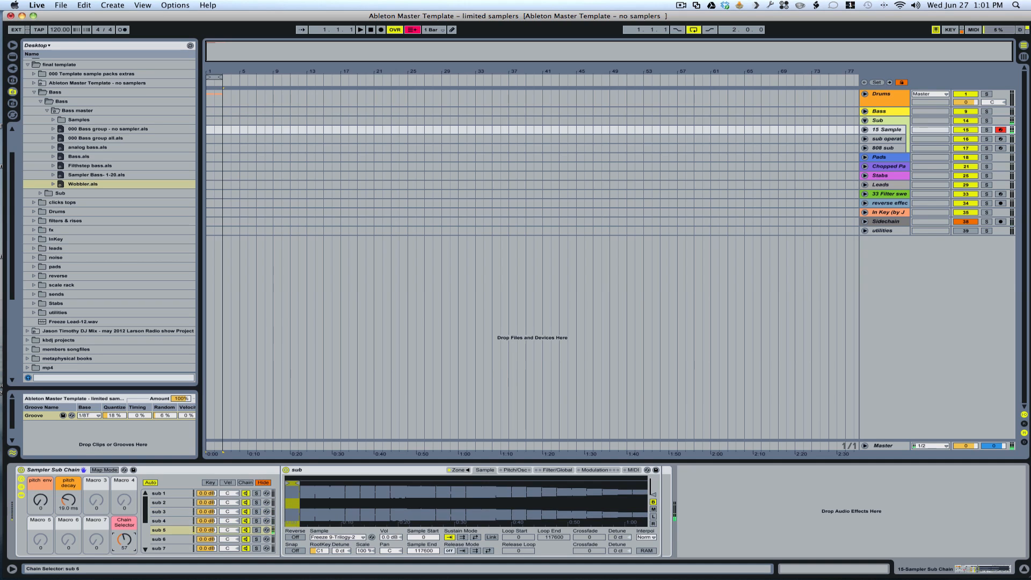
{"action": "left_click_drag", "start_coordinate": [124, 540], "coordinate": [124, 537]}
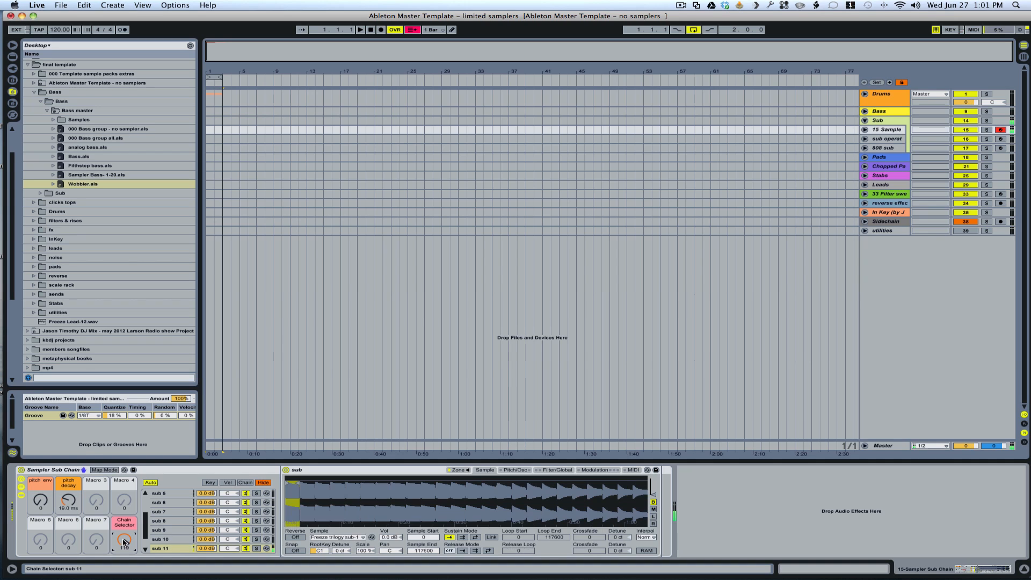
{"action": "left_click_drag", "start_coordinate": [123, 539], "coordinate": [123, 548]}
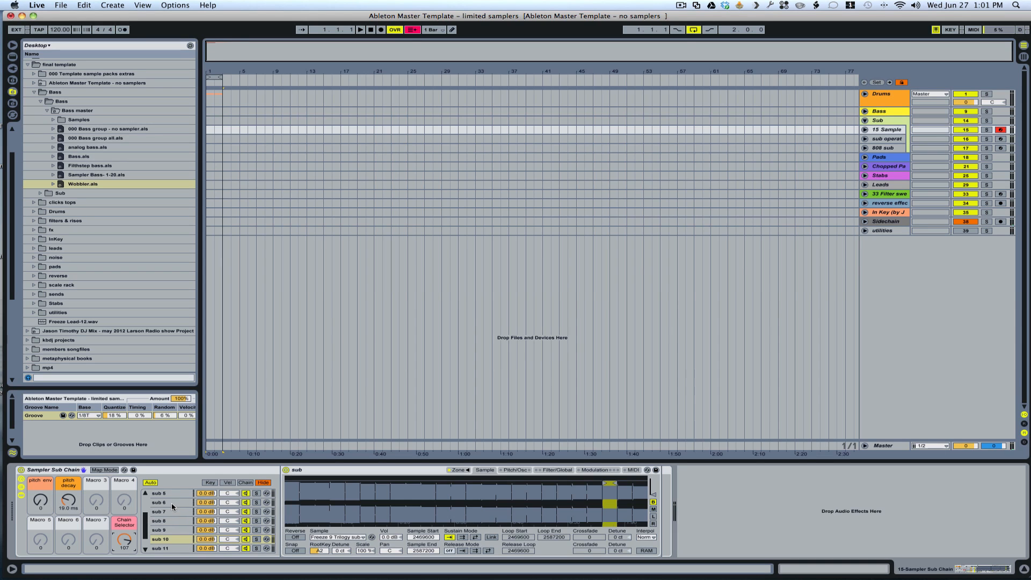
Look through the sub chain list, select sub 1 and sub 2, and set the Chain Selector to 84
{"action": "scroll", "coordinate": [173, 507], "scroll_direction": "down", "scroll_amount": 2}
{"action": "scroll", "coordinate": [172, 507], "scroll_direction": "up", "scroll_amount": 6}
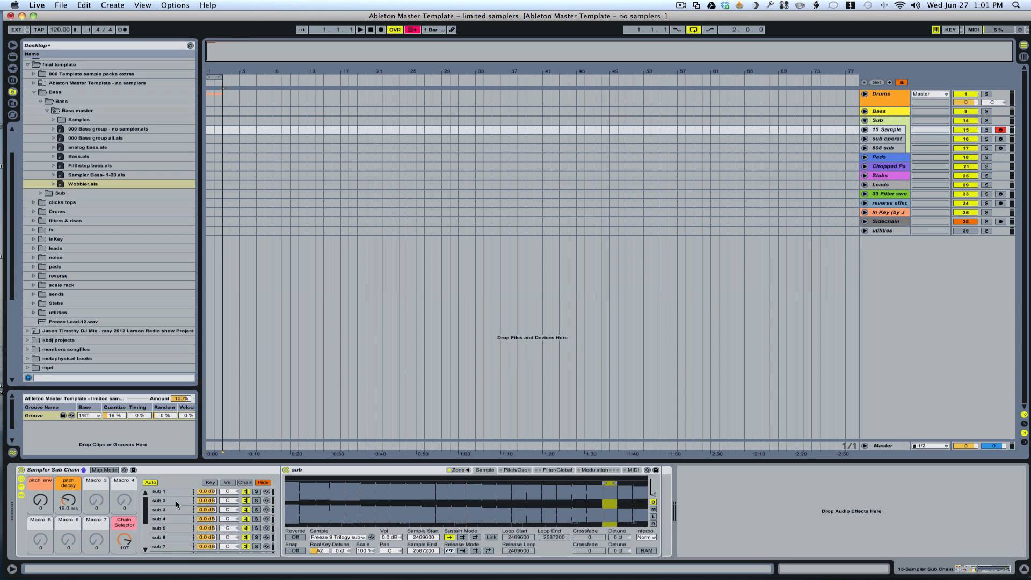
{"action": "left_click", "coordinate": [168, 495]}
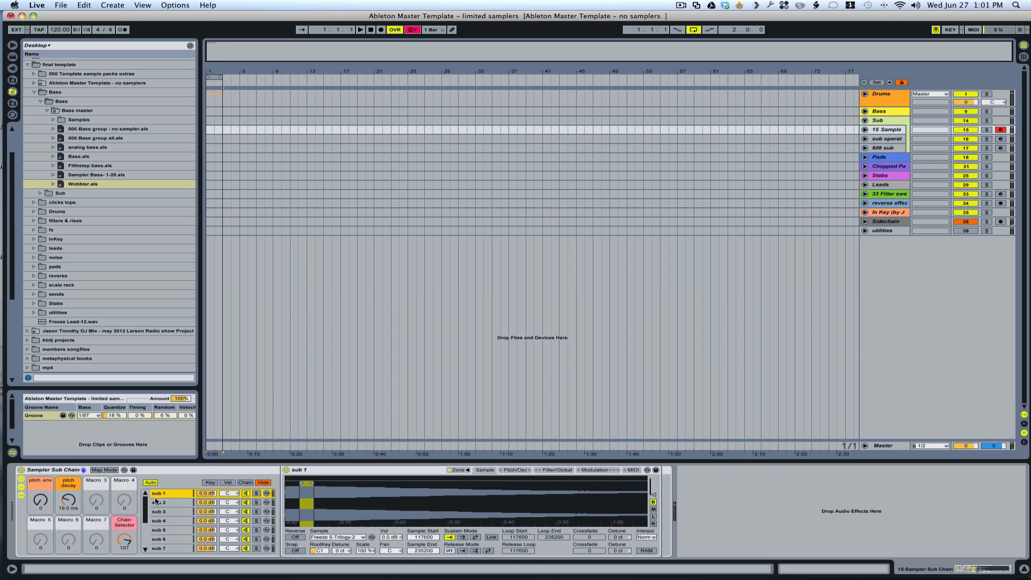
{"action": "left_click", "coordinate": [165, 503]}
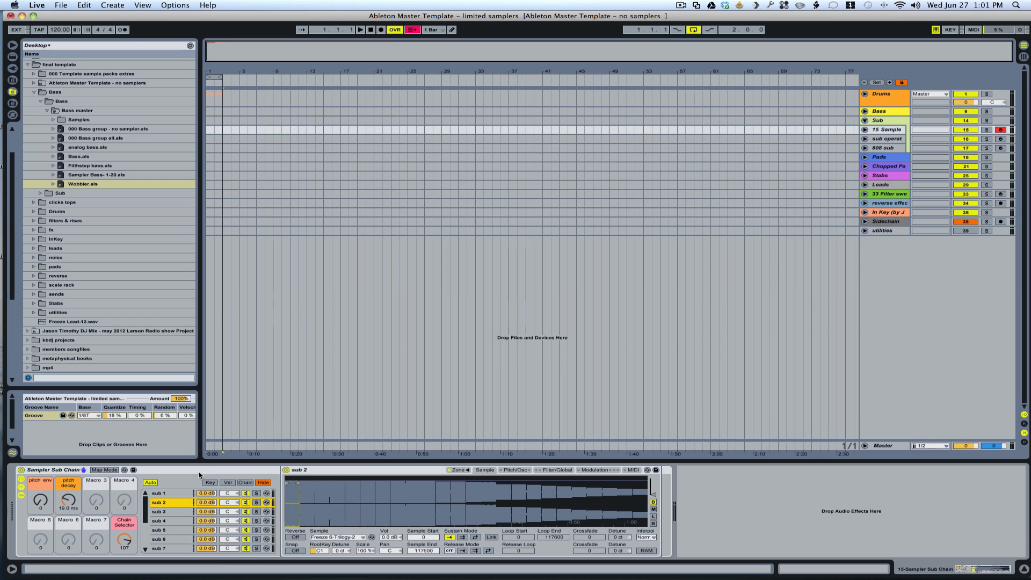
{"action": "left_click_drag", "start_coordinate": [124, 540], "coordinate": [124, 543]}
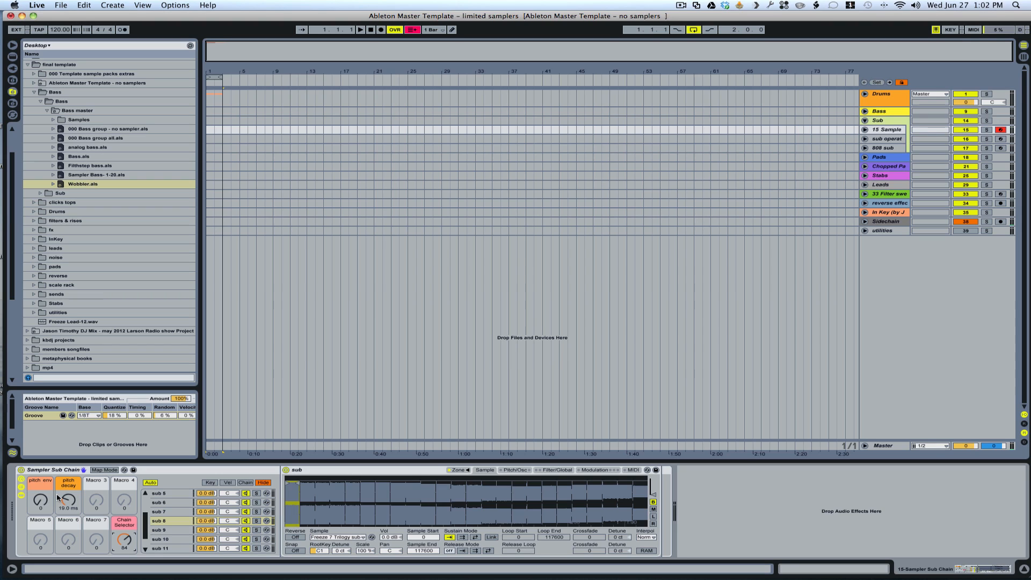
Try the Sampler Sub Chain's pitch env and pitch decay macros and undo the recent macro changes
{"action": "left_click_drag", "start_coordinate": [41, 502], "coordinate": [68, 501]}
{"action": "key", "text": "super+z"}
{"action": "key", "text": "super+z"}
{"action": "key", "text": "super+z"}
{"action": "left_click", "coordinate": [157, 472]}
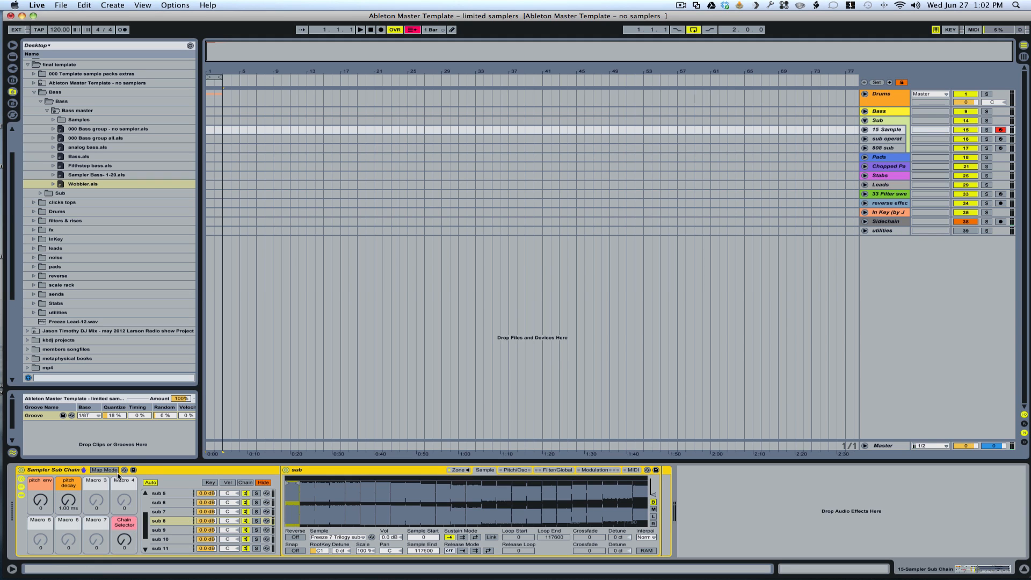
On the sub operator track, turn on Auto Select for the inner rack's chains and sweep the Chain Selector macro
{"action": "key", "text": "Down"}
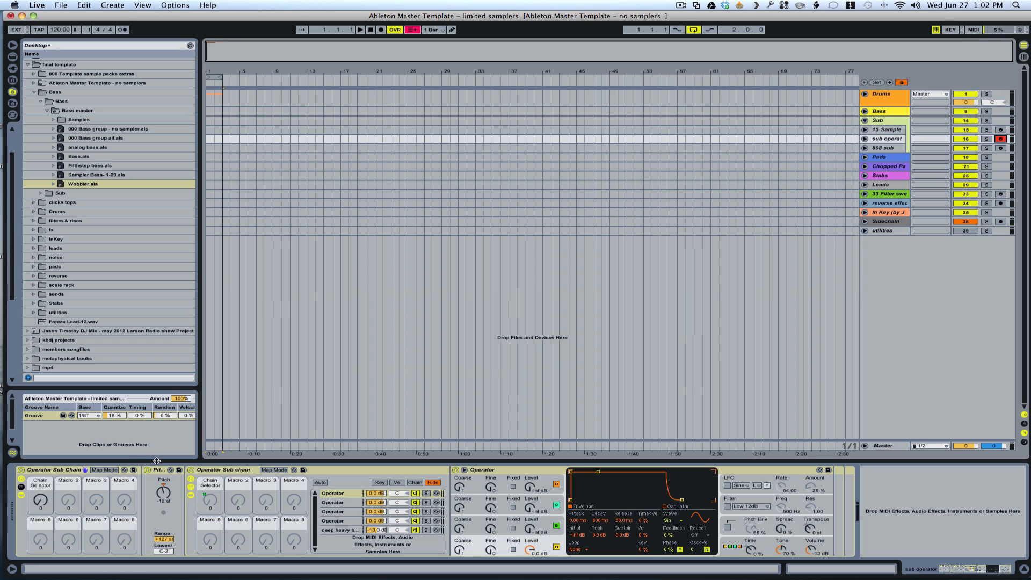
{"action": "left_click", "coordinate": [320, 483]}
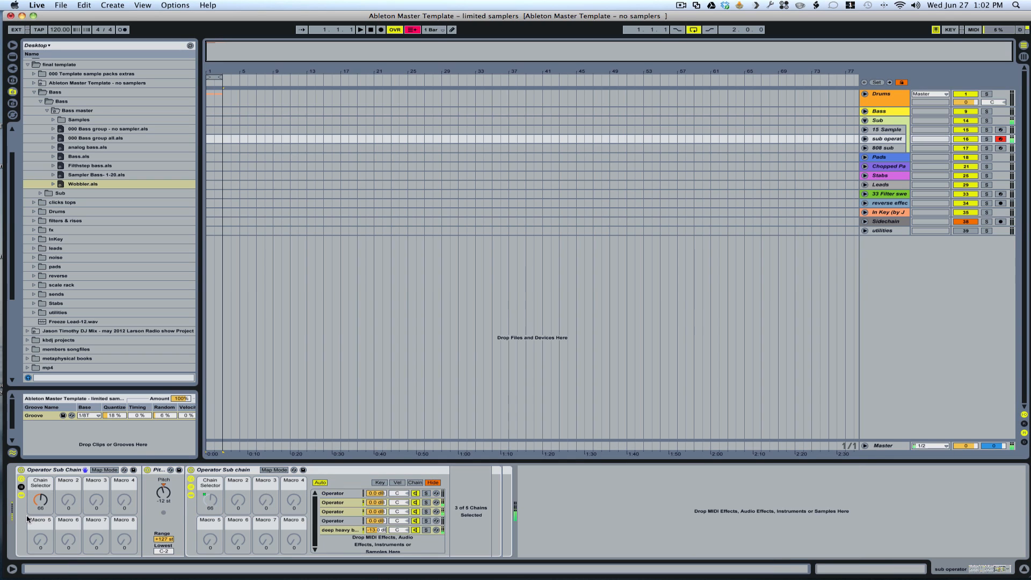
{"action": "mouse_move", "coordinate": [40, 500]}
{"action": "left_mouse_down"}
{"action": "mouse_move", "coordinate": [40, 482]}
{"action": "mouse_move", "coordinate": [40, 506]}
{"action": "left_mouse_up"}
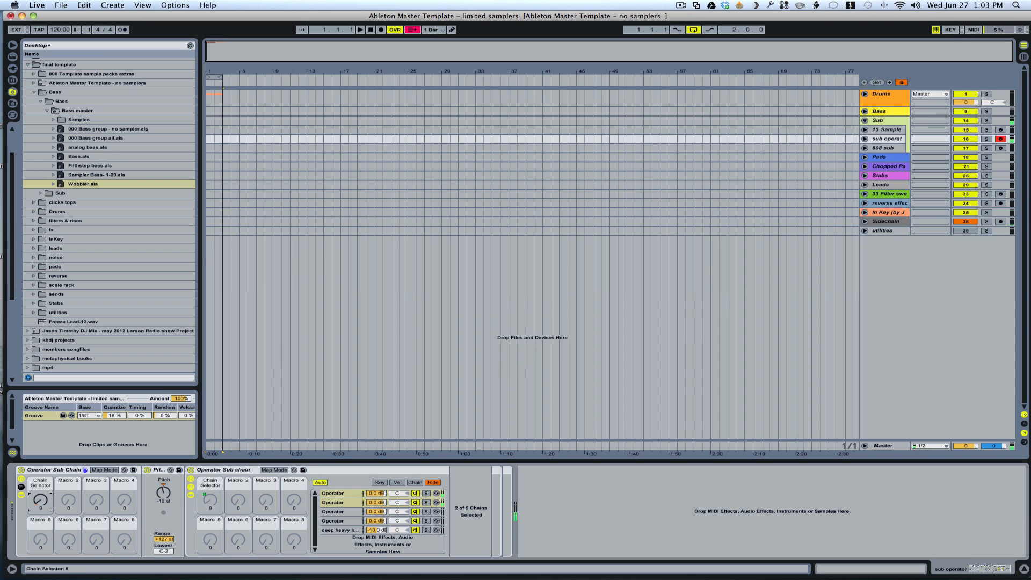
{"action": "left_click_drag", "start_coordinate": [44, 502], "coordinate": [35, 500]}
Arm the 808 sub track, show the simpler 808 sub rack's macros and play its low notes
{"action": "left_click", "coordinate": [1000, 148]}
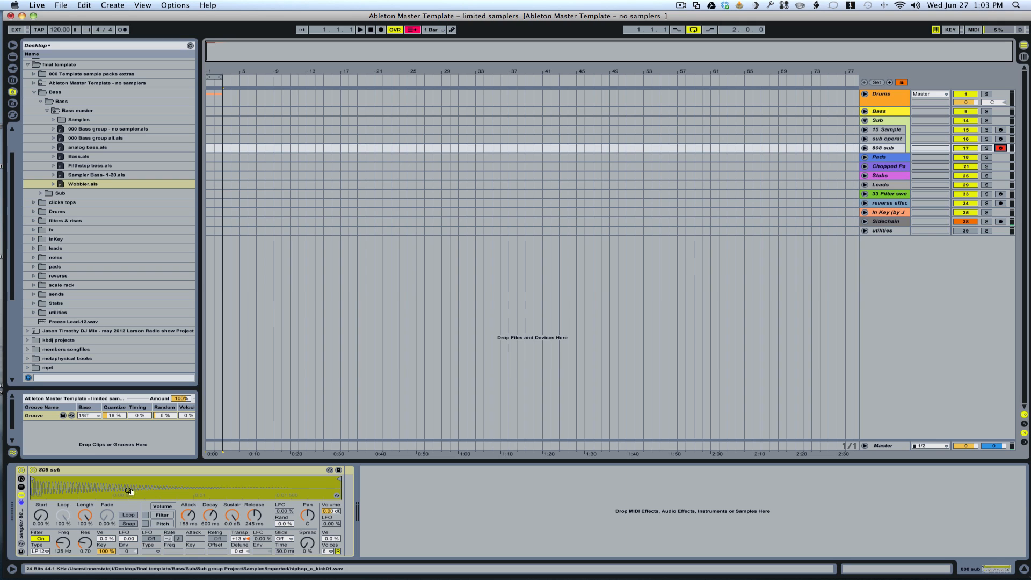
{"action": "left_click", "coordinate": [52, 478]}
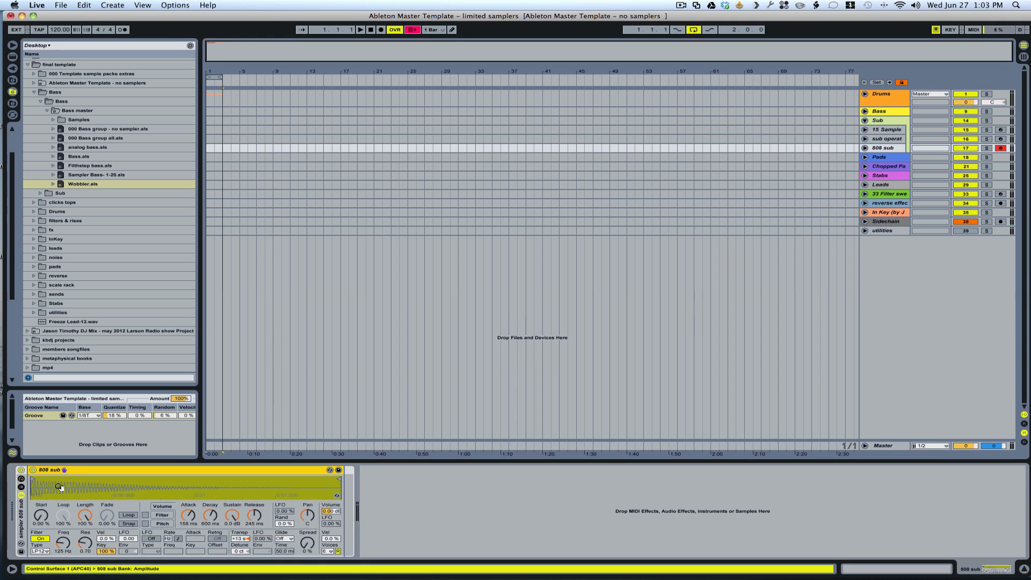
{"action": "left_click", "coordinate": [21, 479]}
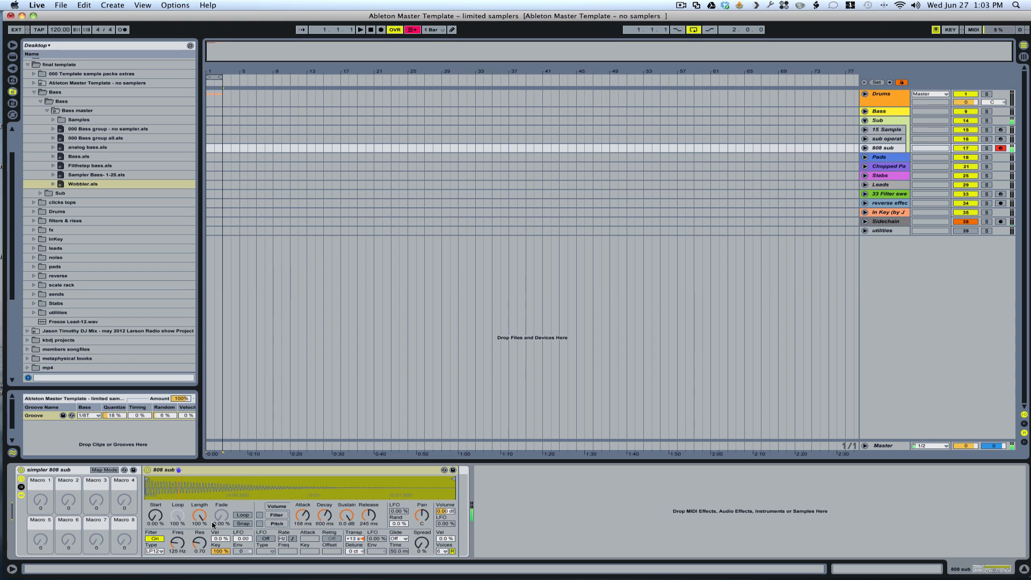
{"action": "key", "text": "z"}
{"action": "key", "text": "a"}
{"action": "key", "text": "a"}
Collapse the Sub group and open the Pads group's 19 sampler pads track with its Chain Selector at 20
{"action": "left_click", "coordinate": [866, 120]}
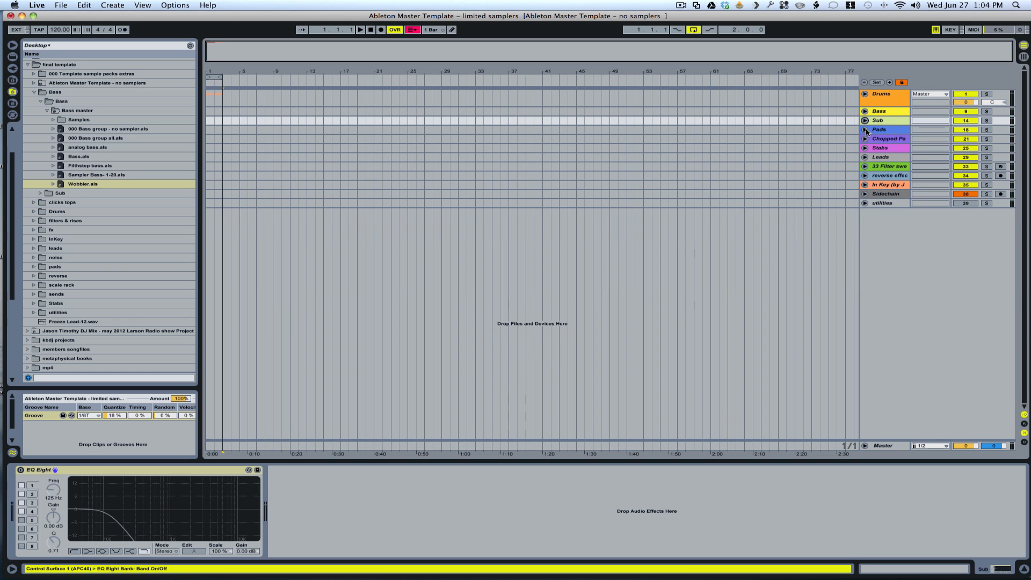
{"action": "left_click", "coordinate": [865, 130]}
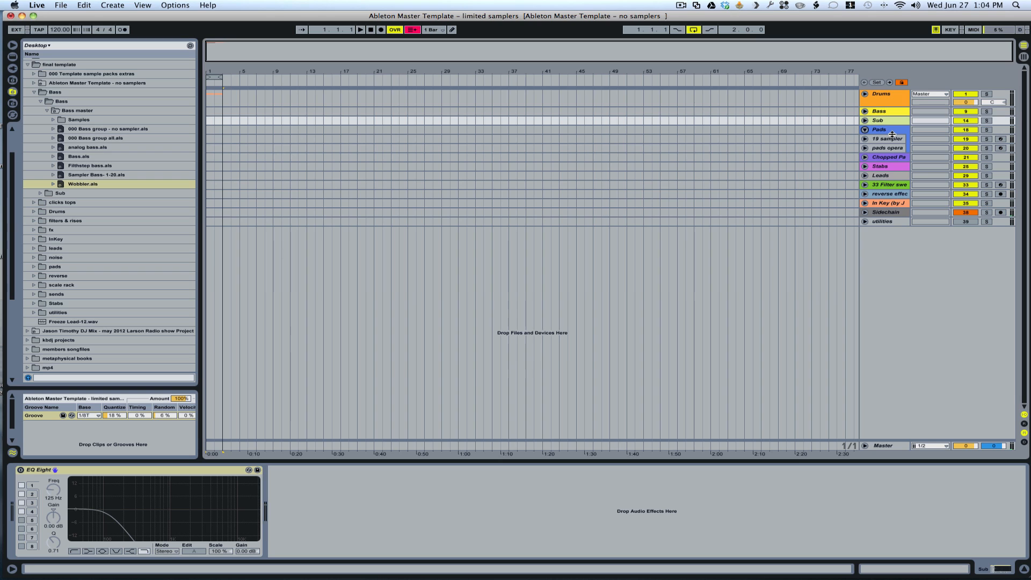
{"action": "left_click", "coordinate": [889, 140]}
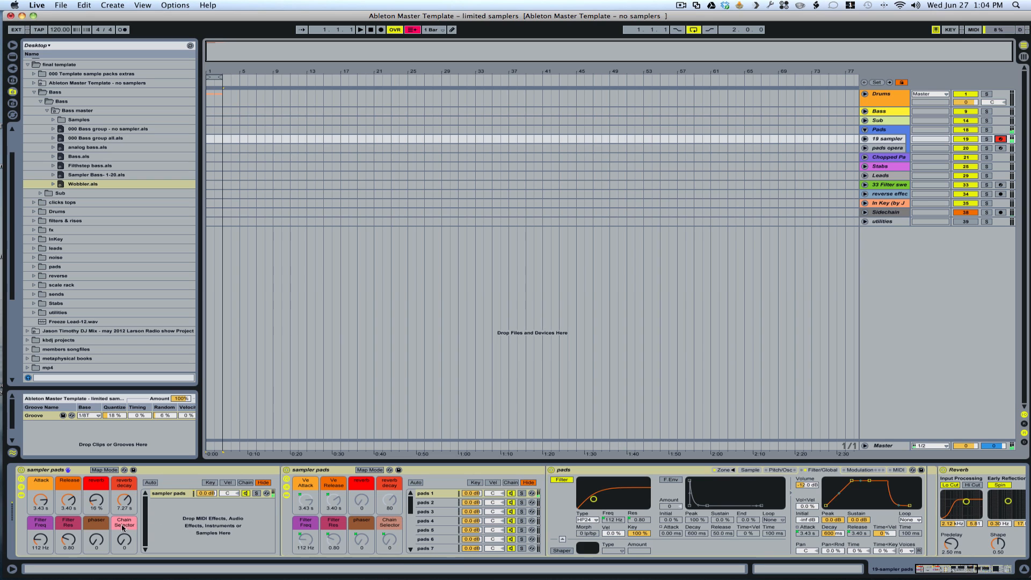
{"action": "left_click_drag", "start_coordinate": [122, 540], "coordinate": [123, 530]}
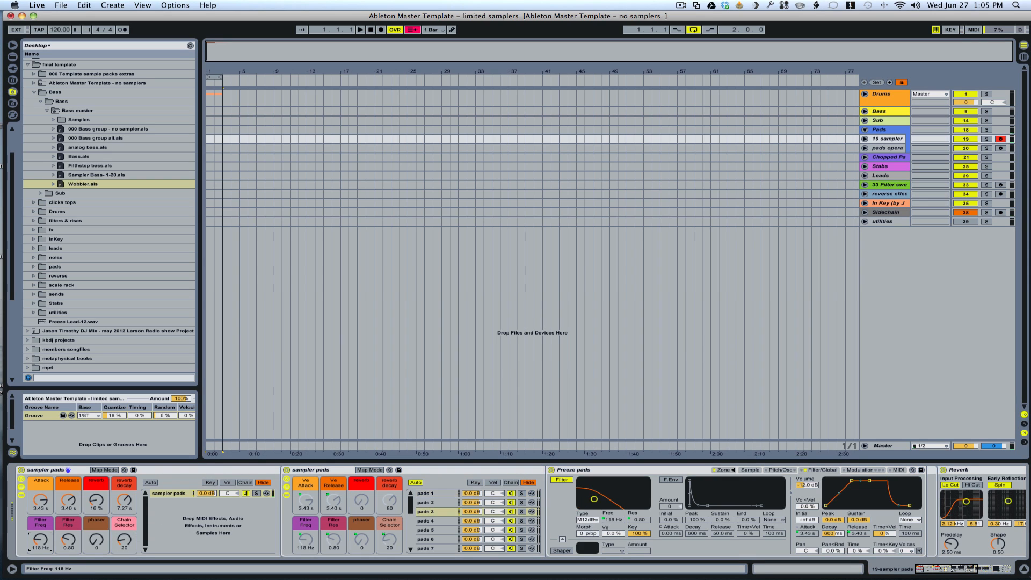
Set the sampler pads macros Filter Freq to 3.48 kHz, Filter Res to 0.79 and Chain Selector to 71
{"action": "left_click_drag", "start_coordinate": [40, 539], "coordinate": [40, 493]}
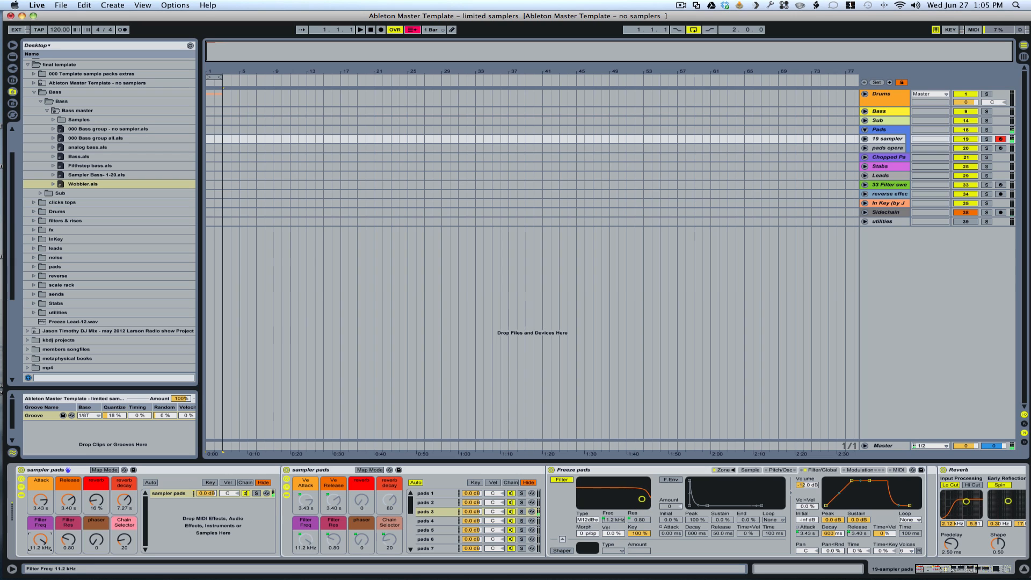
{"action": "left_click_drag", "start_coordinate": [124, 539], "coordinate": [123, 541]}
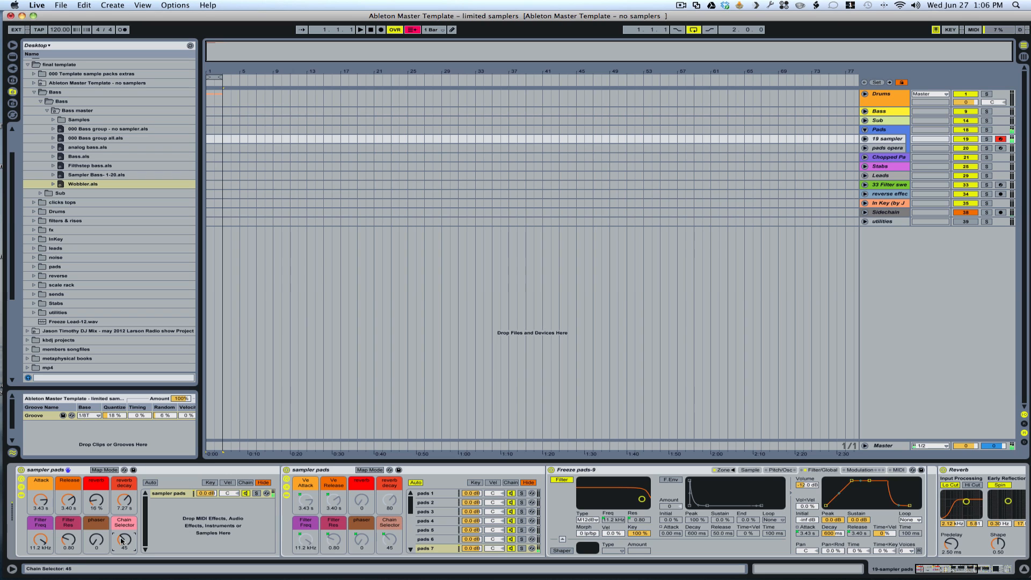
{"action": "left_click_drag", "start_coordinate": [121, 540], "coordinate": [124, 539]}
{"action": "mouse_move", "coordinate": [68, 540]}
{"action": "left_mouse_down"}
{"action": "mouse_move", "coordinate": [69, 525]}
{"action": "mouse_move", "coordinate": [41, 540]}
{"action": "mouse_move", "coordinate": [41, 579]}
{"action": "mouse_move", "coordinate": [40, 547]}
{"action": "mouse_move", "coordinate": [65, 550]}
{"action": "left_mouse_up"}
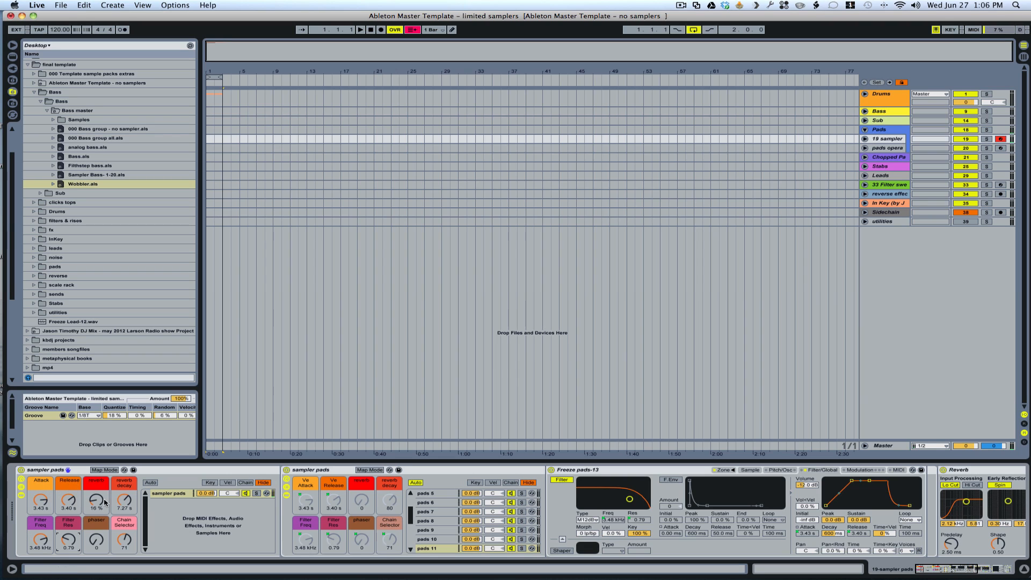
Set the sampler pads reverb macro to 19 %, phaser to 127 and Chain Selector to 57
{"action": "left_click_drag", "start_coordinate": [105, 503], "coordinate": [98, 529]}
{"action": "left_click_drag", "start_coordinate": [96, 540], "coordinate": [96, 484]}
{"action": "left_click_drag", "start_coordinate": [126, 543], "coordinate": [125, 543]}
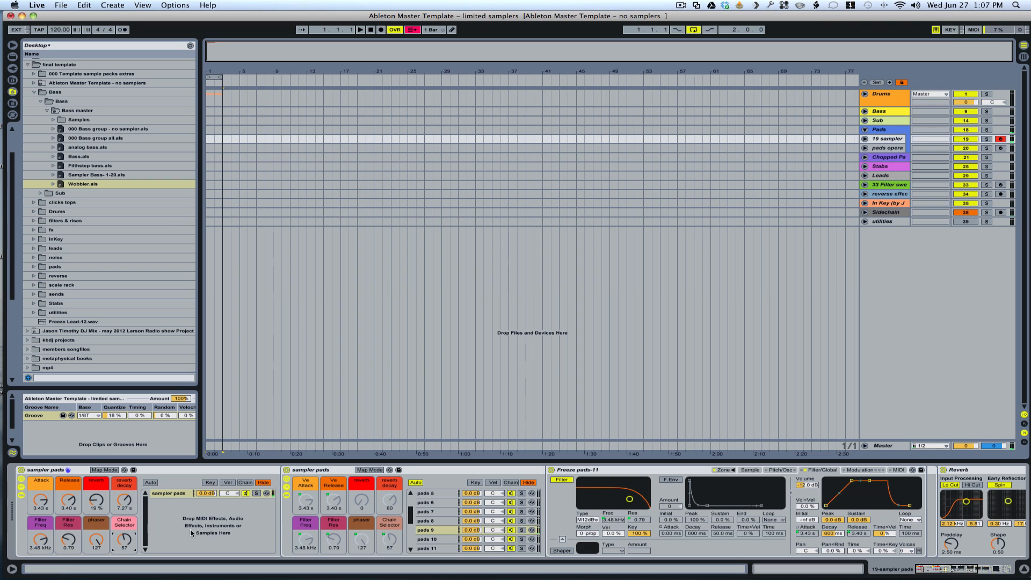
Set the sampler pads phaser macro to 0 and reverb decay to 5.81 s, and browse the pads chain list
{"action": "left_click_drag", "start_coordinate": [97, 541], "coordinate": [99, 544]}
{"action": "left_click_drag", "start_coordinate": [98, 542], "coordinate": [98, 544]}
{"action": "left_click_drag", "start_coordinate": [124, 501], "coordinate": [124, 503]}
{"action": "left_click", "coordinate": [436, 524]}
{"action": "scroll", "coordinate": [436, 522], "scroll_direction": "down", "scroll_amount": 2}
{"action": "scroll", "coordinate": [436, 521], "scroll_direction": "up", "scroll_amount": 5}
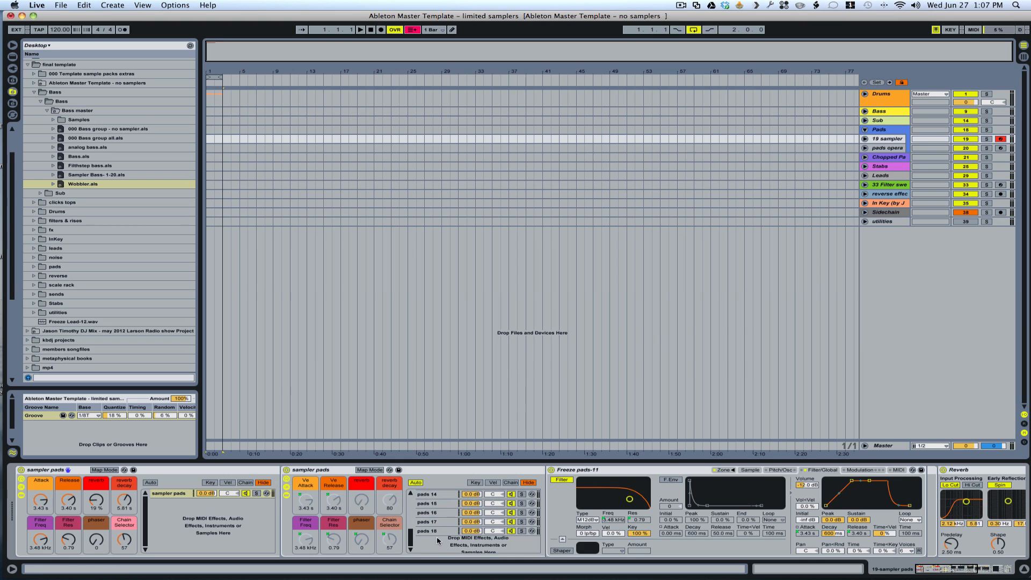
Return to the pads 1 chain in the sampler pads rack, and open and arm the pads operator track
{"action": "left_click", "coordinate": [440, 495]}
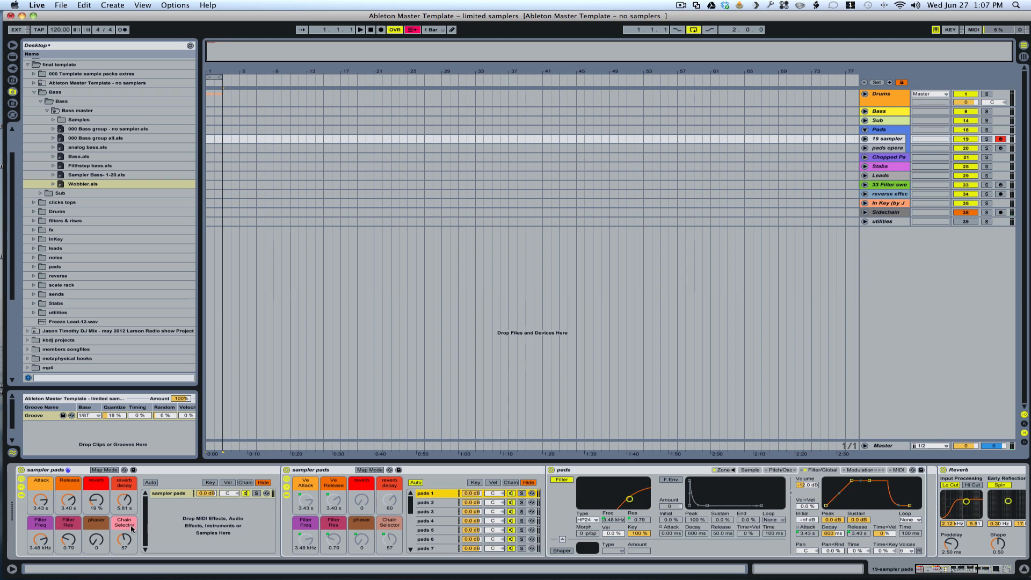
{"action": "left_click_drag", "start_coordinate": [121, 543], "coordinate": [121, 548]}
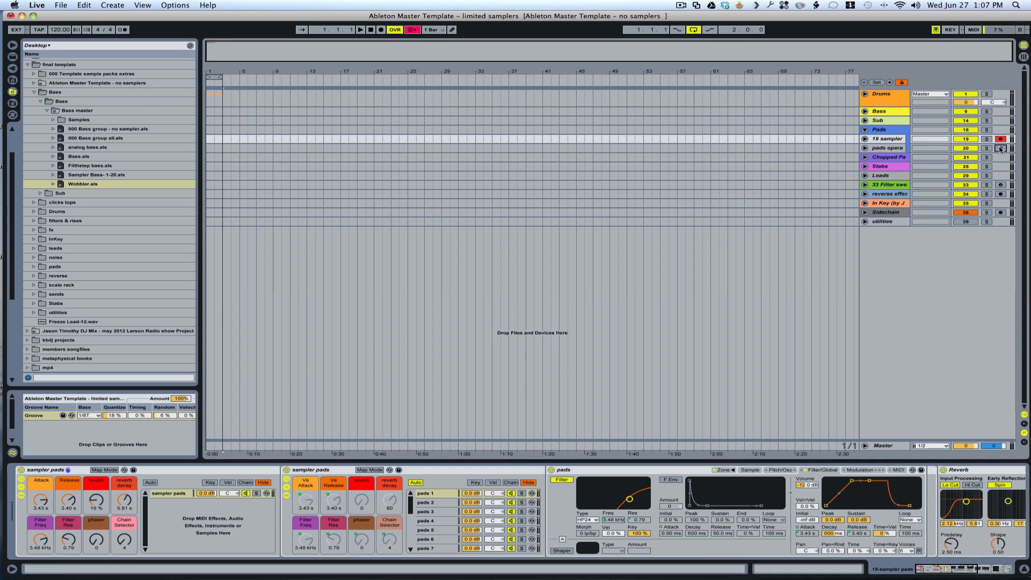
{"action": "left_click", "coordinate": [887, 148]}
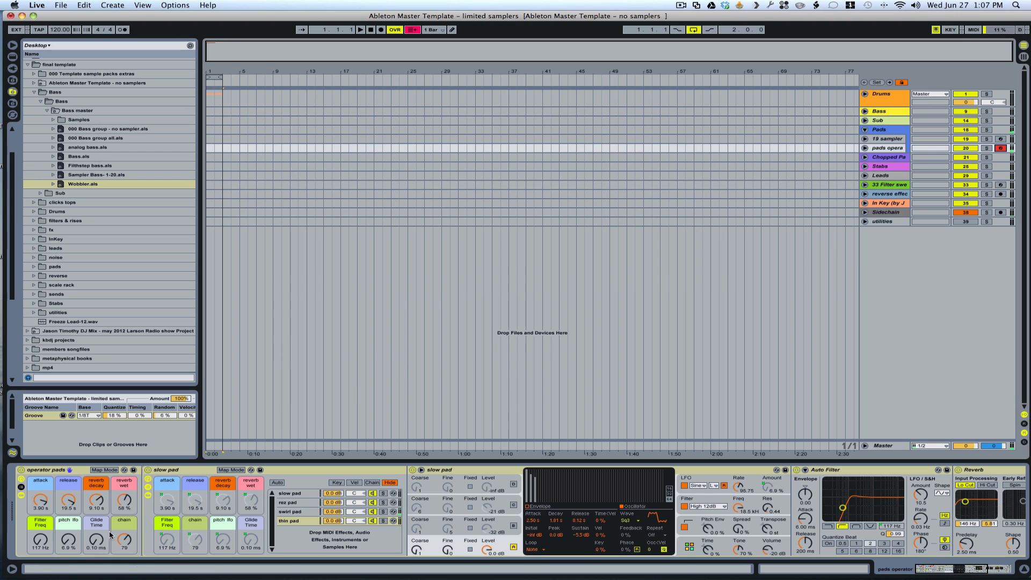
Audition the operator pads with Auto Select on in the slow pad chain list, moving the chain macro from 0 through 70 and 74 to 115
{"action": "mouse_move", "coordinate": [127, 541]}
{"action": "left_mouse_down"}
{"action": "mouse_move", "coordinate": [125, 559]}
{"action": "mouse_move", "coordinate": [123, 541]}
{"action": "left_mouse_up"}
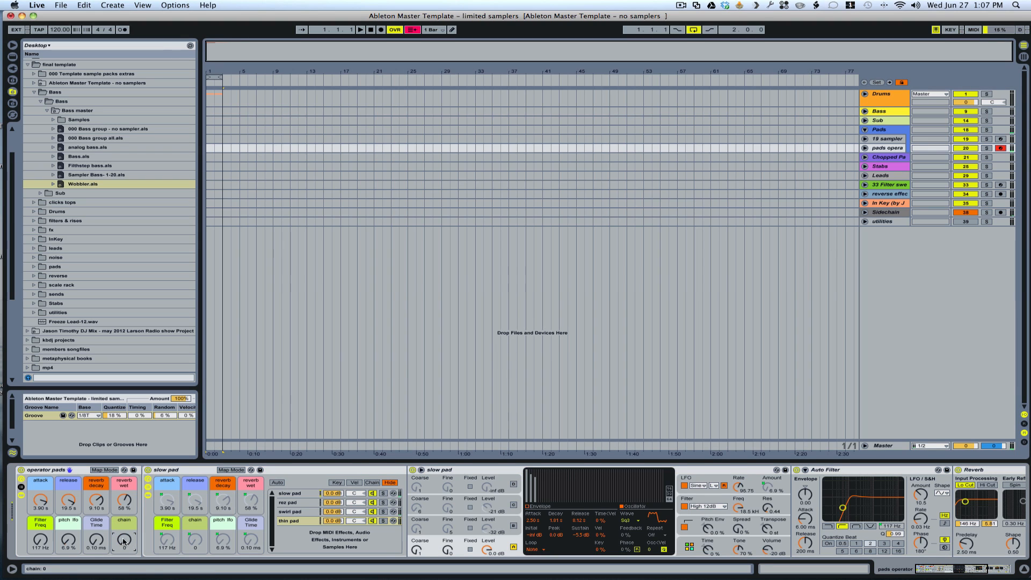
{"action": "left_click", "coordinate": [276, 483]}
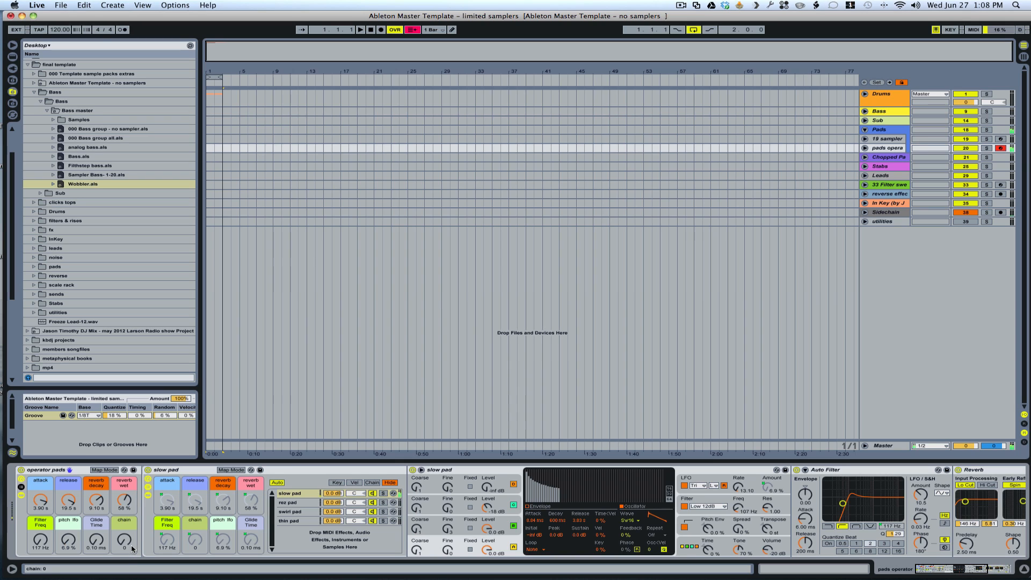
{"action": "left_click_drag", "start_coordinate": [133, 548], "coordinate": [123, 542]}
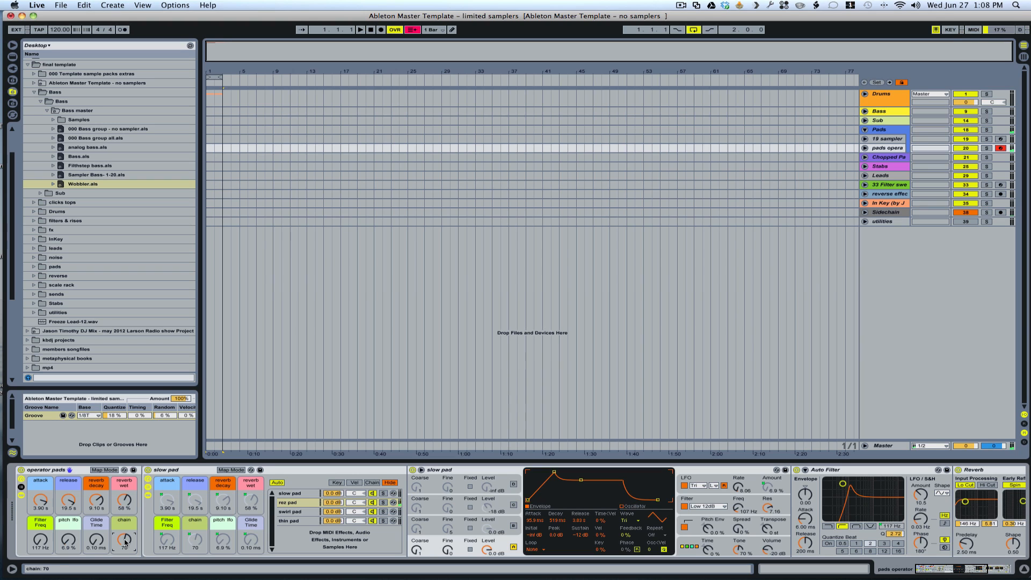
{"action": "scroll", "coordinate": [124, 541], "scroll_direction": "up", "scroll_amount": 4}
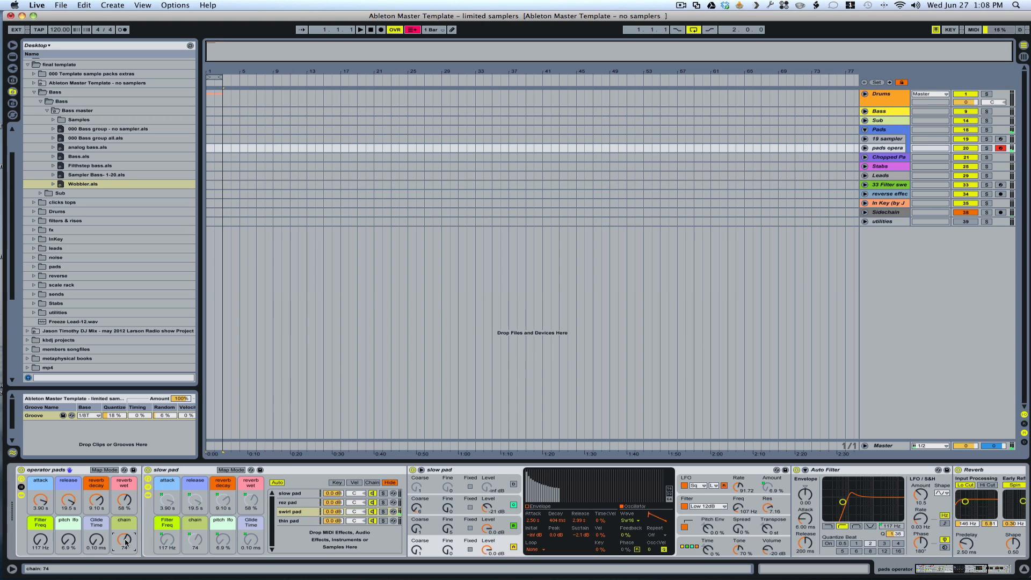
{"action": "scroll", "coordinate": [125, 542], "scroll_direction": "up", "scroll_amount": 10}
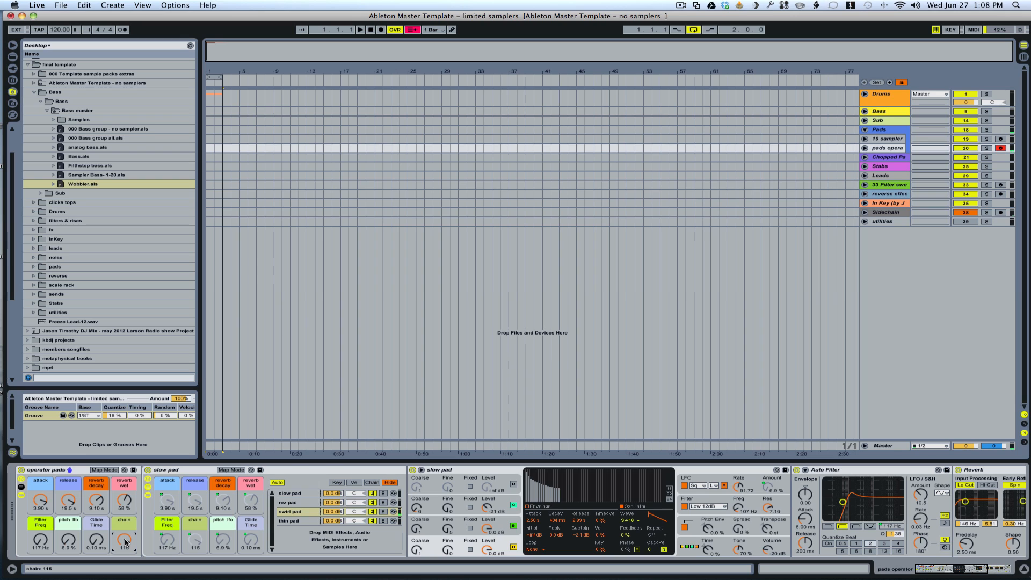
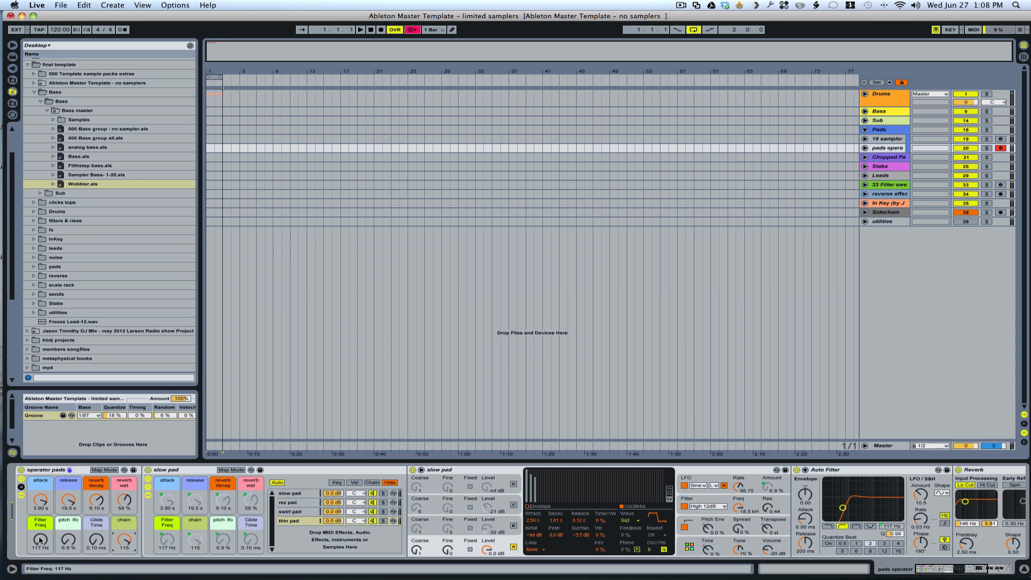
Set the operator pads macros Filter Freq to 143 Hz, pitch lfo to 6.2 % and Glide Time to 16.0 ms
{"action": "mouse_move", "coordinate": [39, 540]}
{"action": "left_mouse_down"}
{"action": "mouse_move", "coordinate": [39, 504]}
{"action": "mouse_move", "coordinate": [39, 539]}
{"action": "left_mouse_up"}
{"action": "left_click_drag", "start_coordinate": [69, 544], "coordinate": [68, 524]}
{"action": "left_click_drag", "start_coordinate": [68, 540], "coordinate": [69, 543]}
{"action": "left_click_drag", "start_coordinate": [96, 540], "coordinate": [101, 545]}
{"action": "left_click_drag", "start_coordinate": [96, 540], "coordinate": [97, 561]}
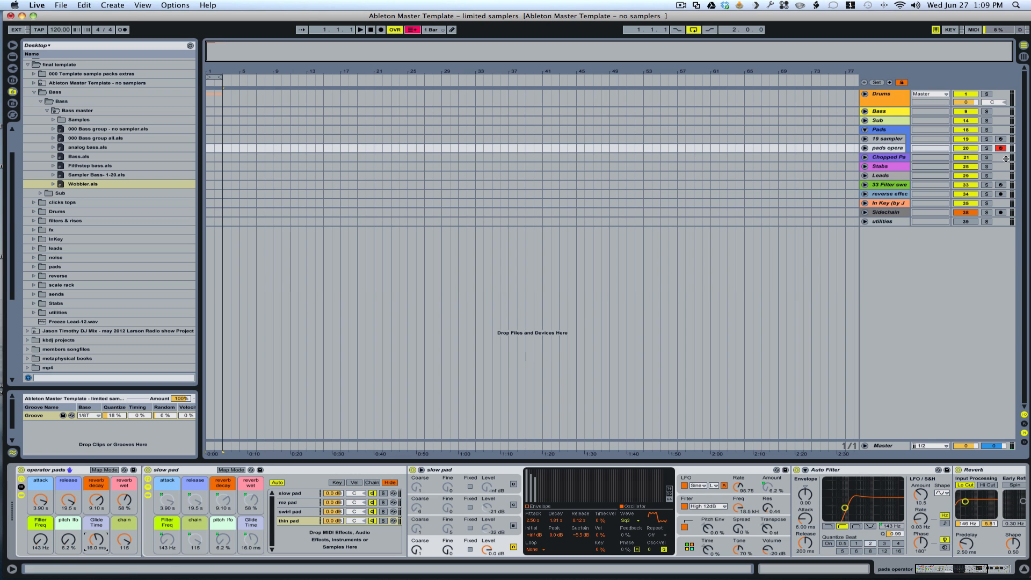
Collapse the Pads group, expand the Chopped Pads group and show its 22 operator pads track in Session View
{"action": "left_click", "coordinate": [865, 130]}
{"action": "left_click", "coordinate": [865, 139]}
{"action": "left_click", "coordinate": [886, 149]}
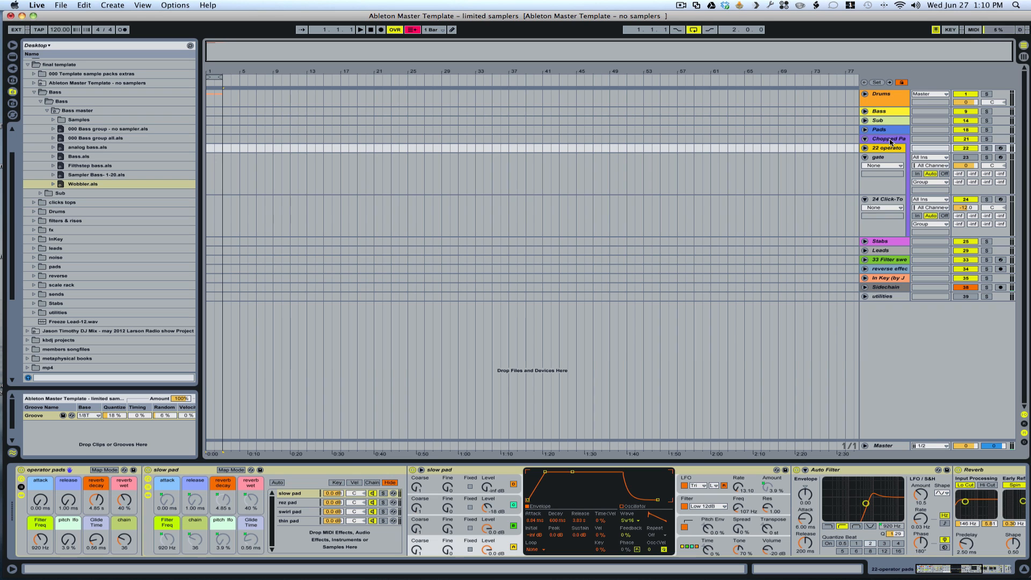
{"action": "key", "text": "Tab"}
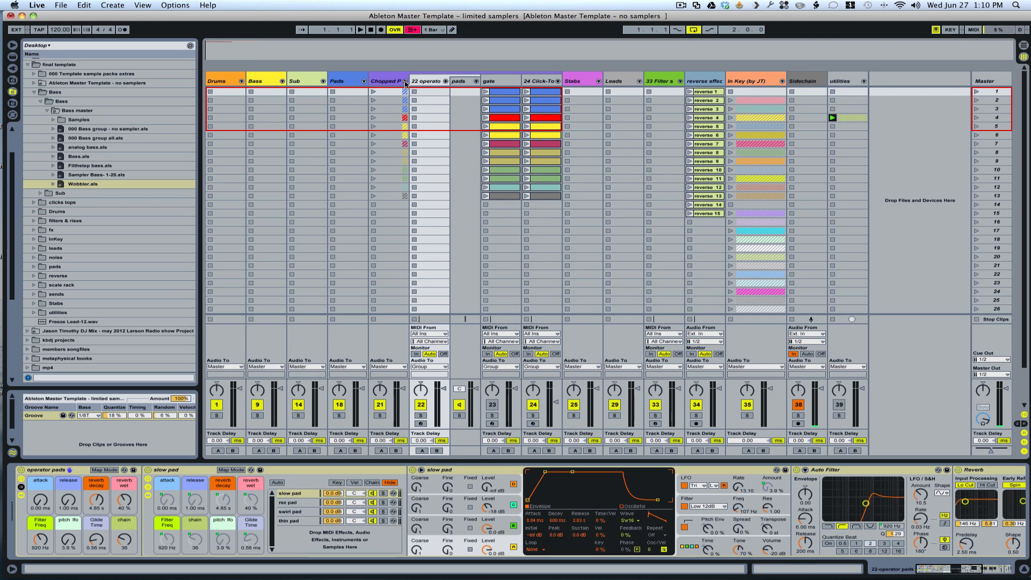
{"action": "left_click", "coordinate": [405, 81]}
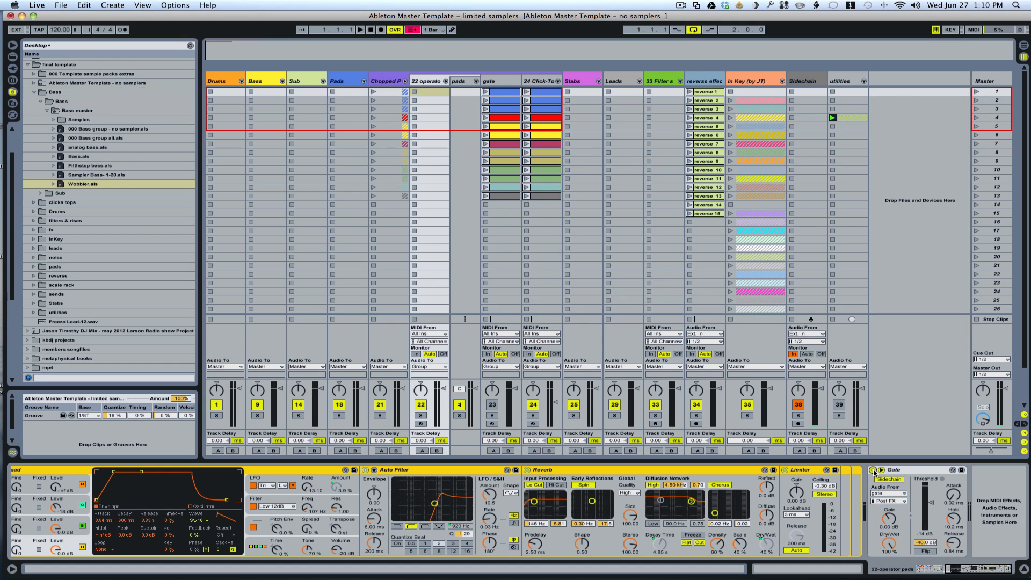
Bypass the Gate on the 22 operator pads track, arm the track to hear it ungated, and review its device chain through to the Gate
{"action": "left_click", "coordinate": [873, 470]}
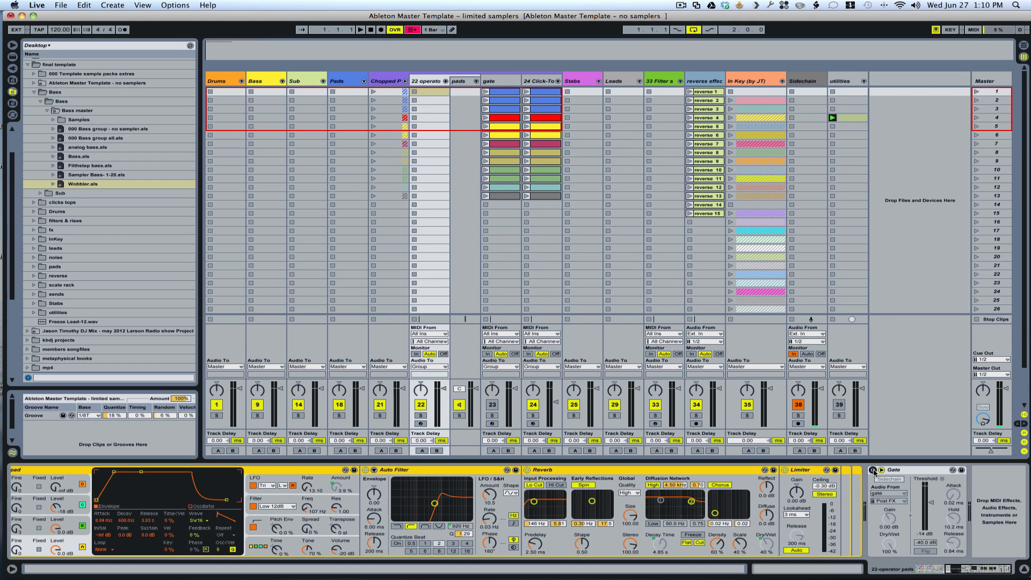
{"action": "left_click", "coordinate": [422, 424]}
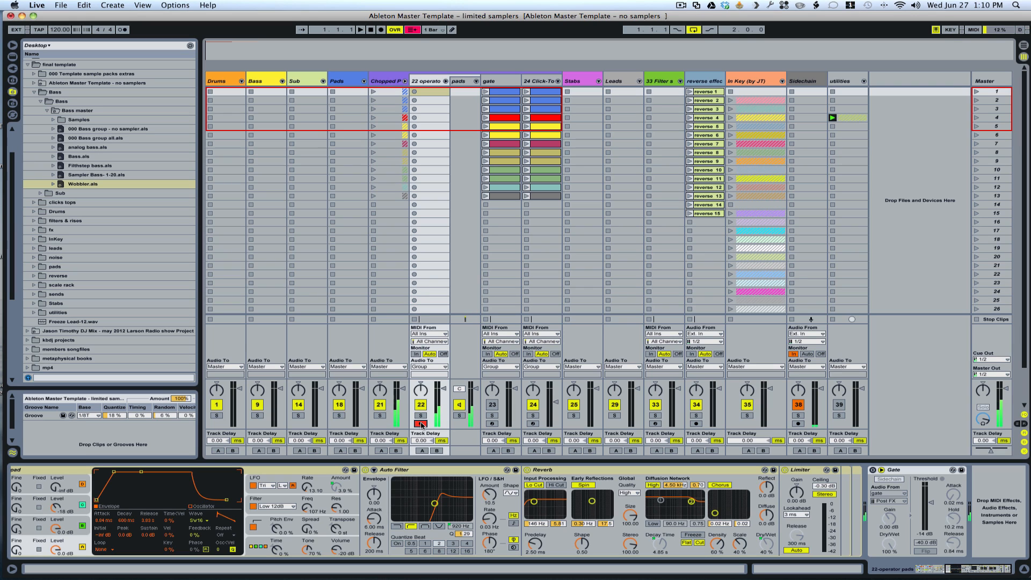
{"action": "left_click", "coordinate": [933, 570]}
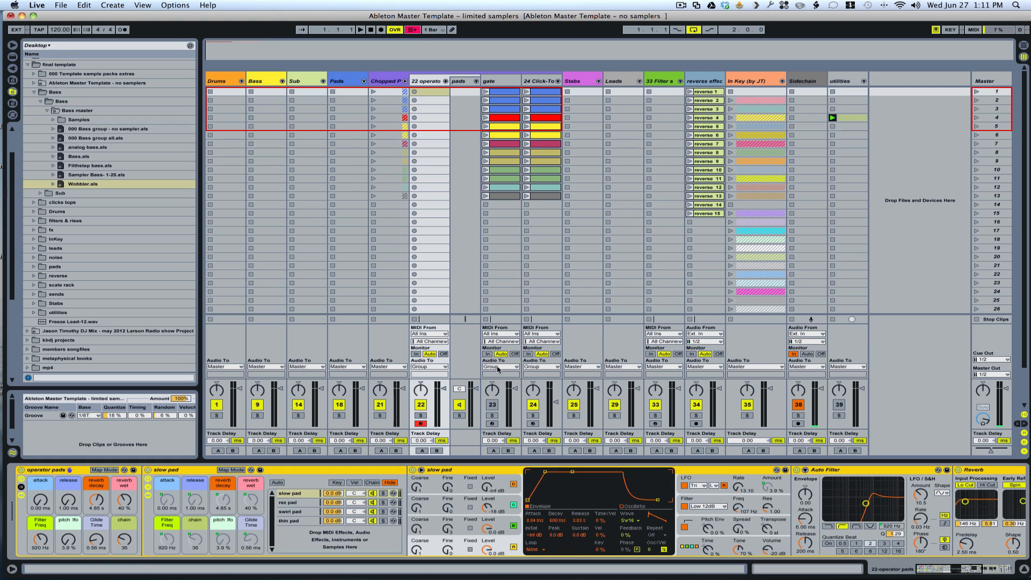
{"action": "left_click", "coordinate": [988, 569]}
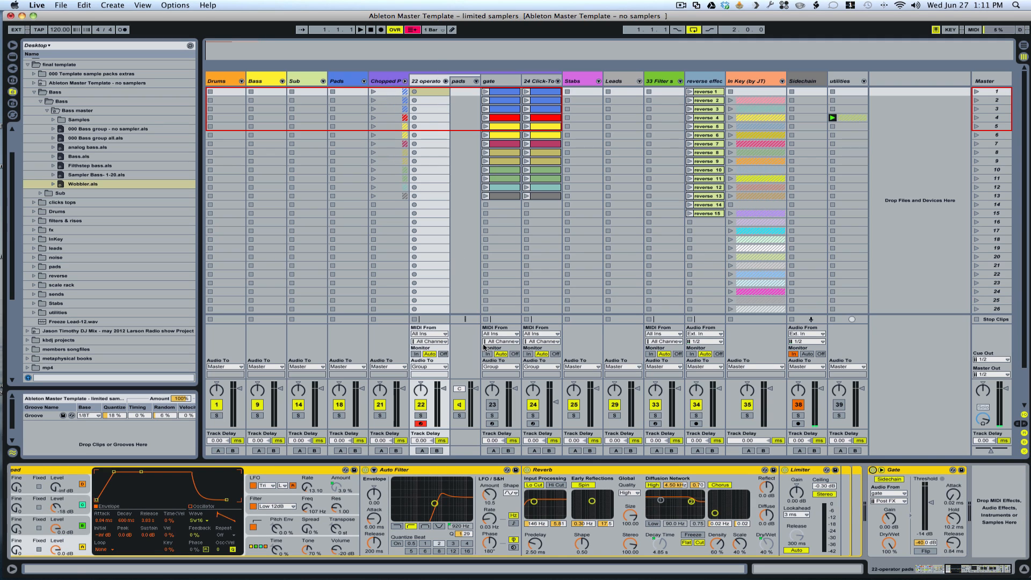
Launch the Chopped Pads group's clip rows 1 to 13 one after another to audition the gating patterns
{"action": "left_click", "coordinate": [373, 92]}
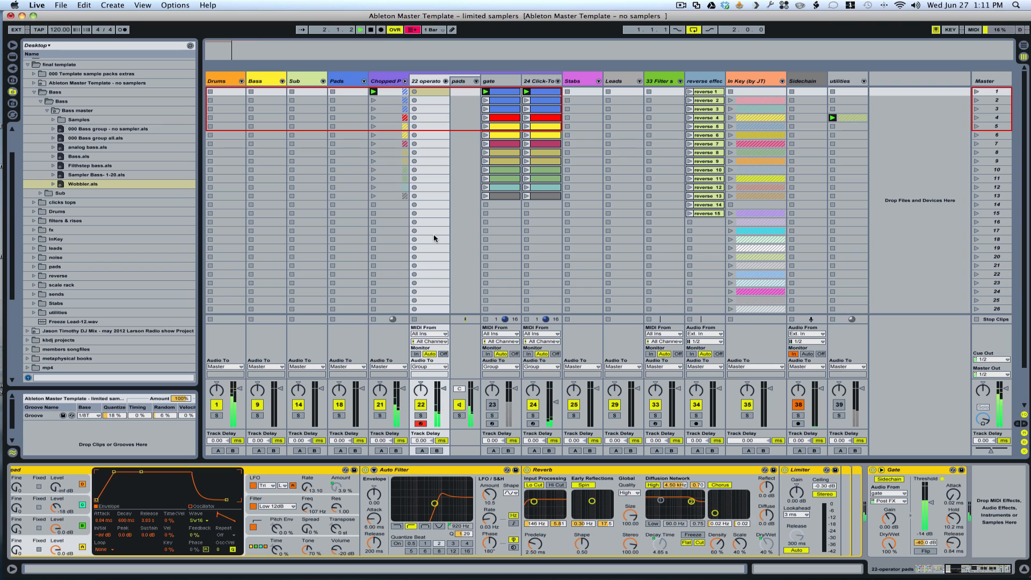
{"action": "left_click", "coordinate": [374, 100]}
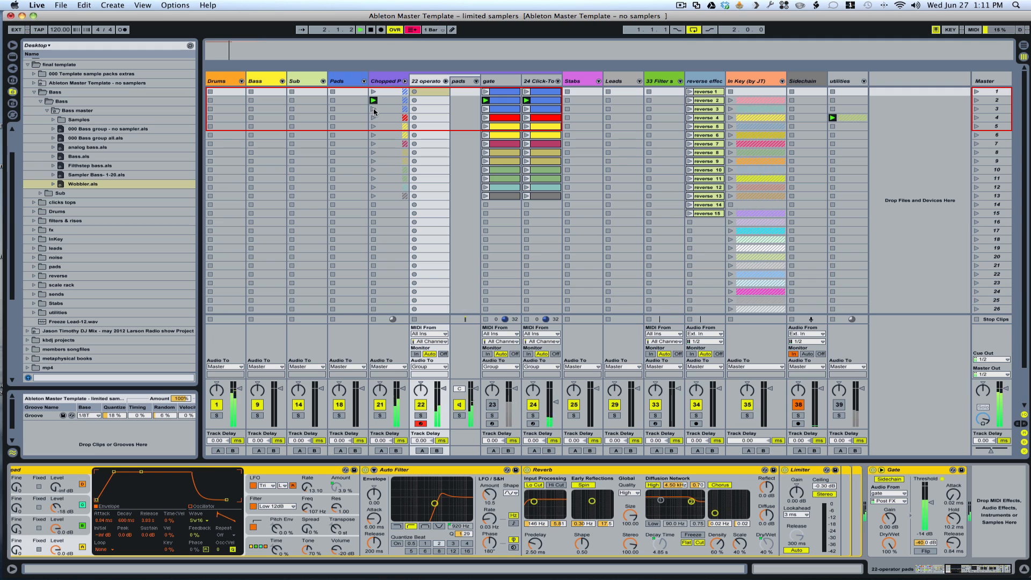
{"action": "left_click", "coordinate": [374, 110]}
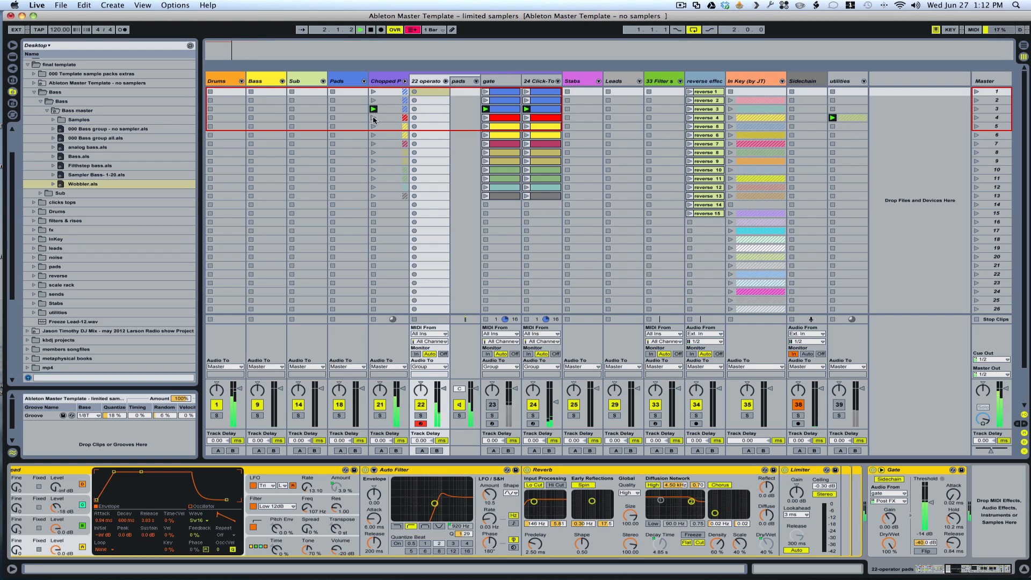
{"action": "left_click", "coordinate": [374, 118]}
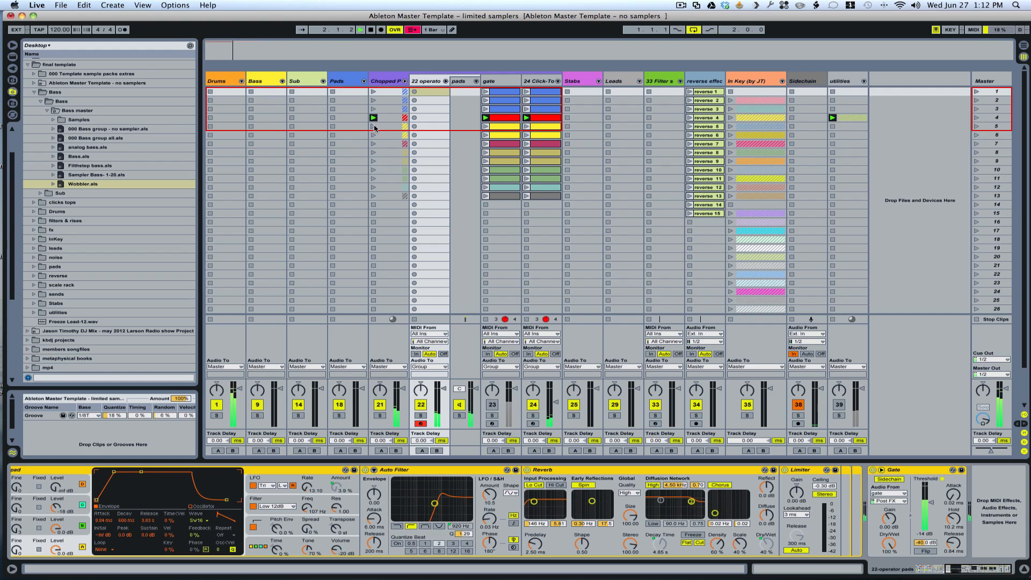
{"action": "left_click", "coordinate": [374, 127]}
{"action": "left_click", "coordinate": [374, 135]}
{"action": "left_click", "coordinate": [373, 143]}
{"action": "left_click", "coordinate": [373, 153]}
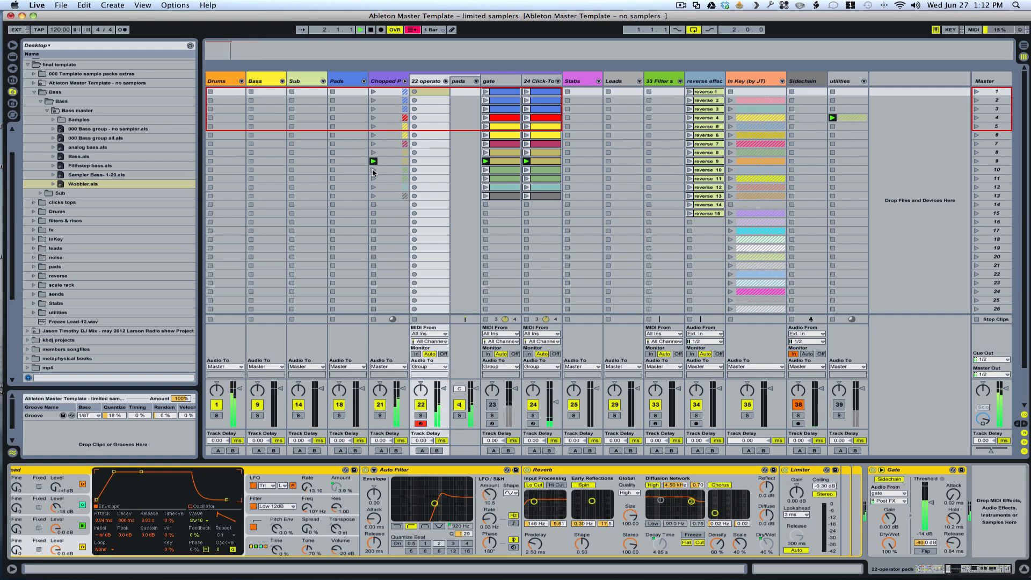
{"action": "left_click", "coordinate": [374, 170]}
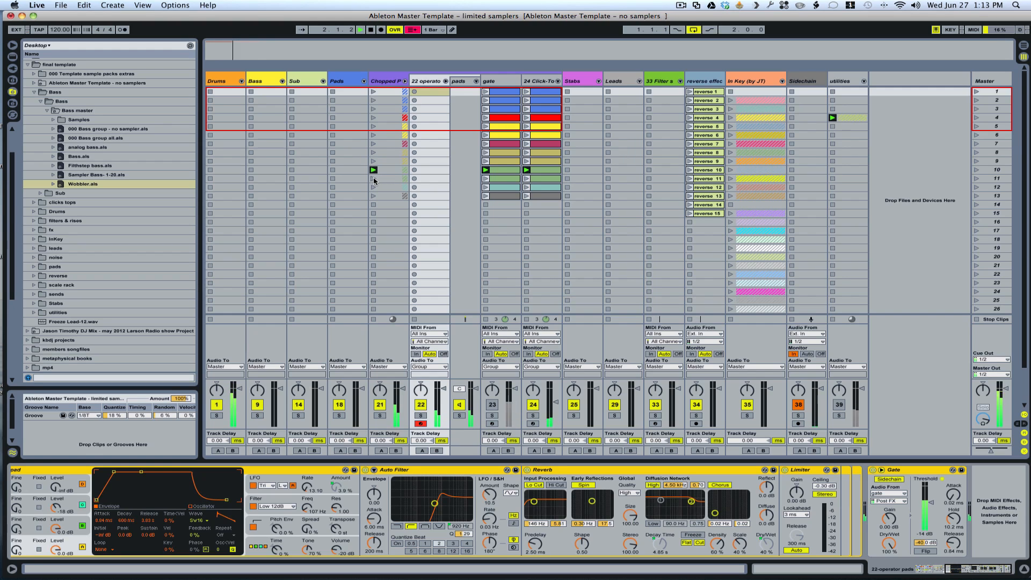
{"action": "left_click", "coordinate": [373, 179]}
{"action": "left_click", "coordinate": [373, 188]}
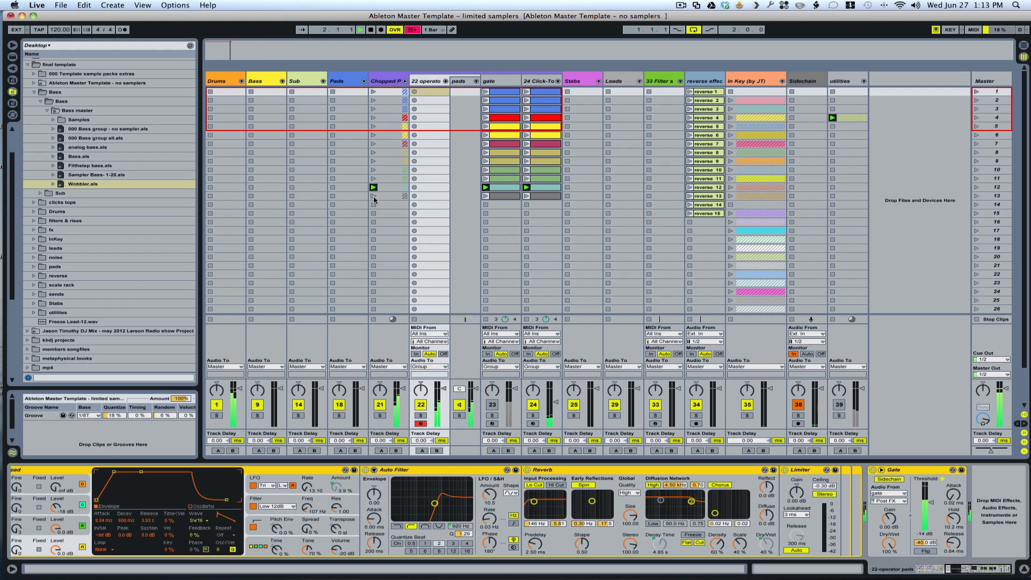
{"action": "left_click", "coordinate": [374, 196]}
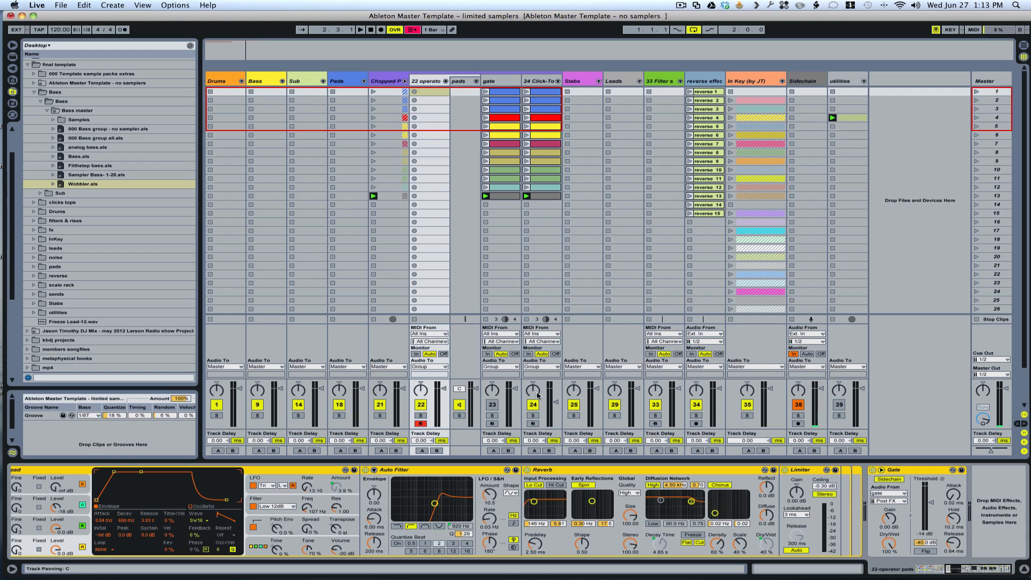
Play the 24 Click-To track soloed, unsolo it and set its volume to 3.0 dB
{"action": "left_click", "coordinate": [533, 416]}
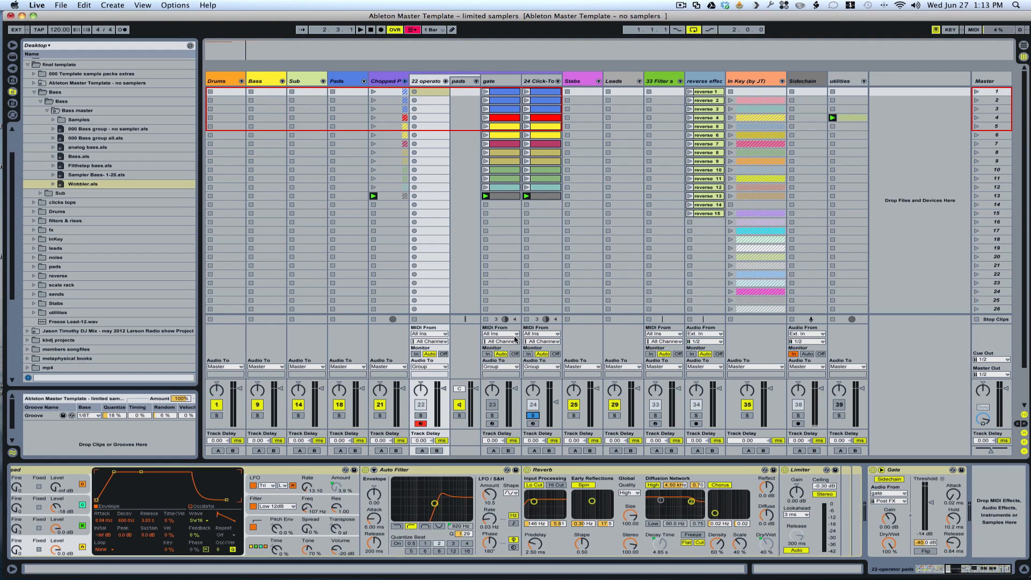
{"action": "key", "text": "space"}
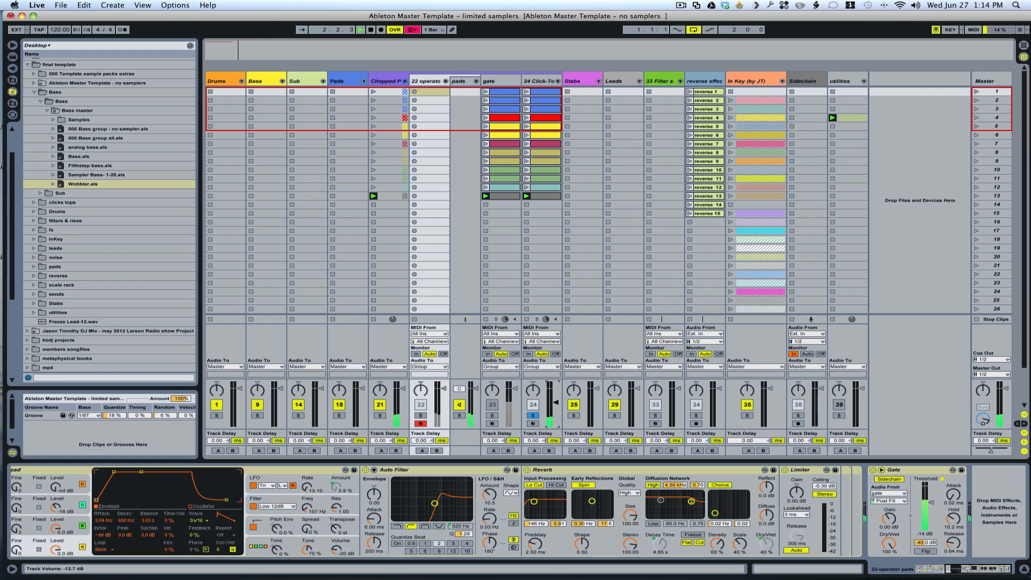
{"action": "left_click", "coordinate": [532, 415]}
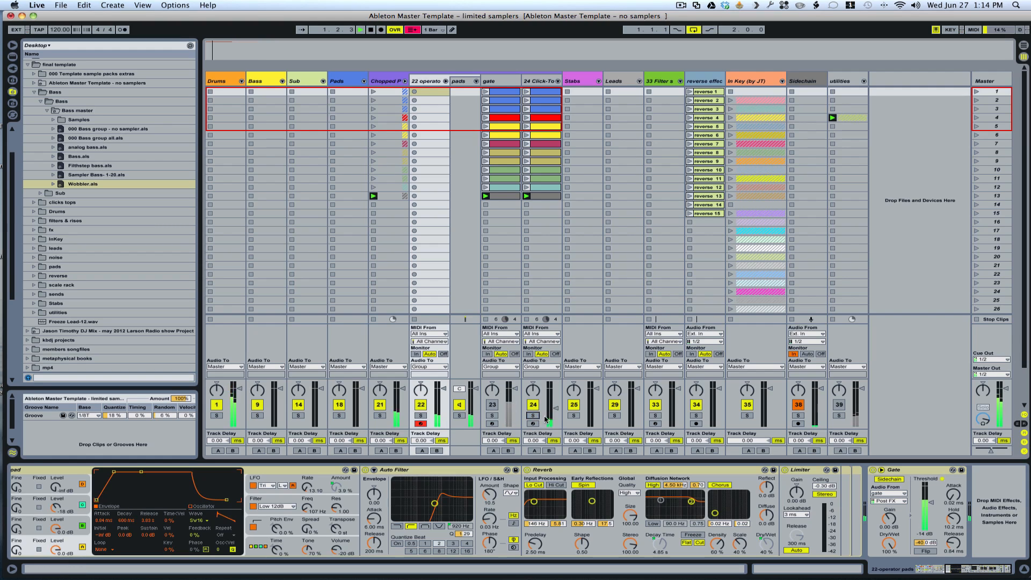
{"action": "left_click_drag", "start_coordinate": [555, 410], "coordinate": [555, 386]}
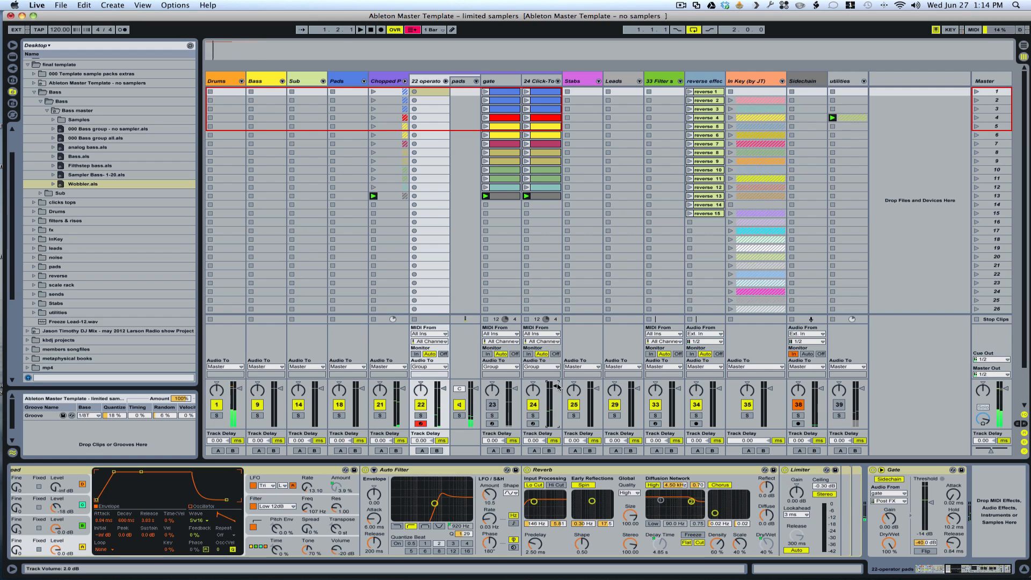
Return to Arrangement View, expand the Stabs group, and open and arm its 26 sampler stabs track
{"action": "key", "text": "Tab"}
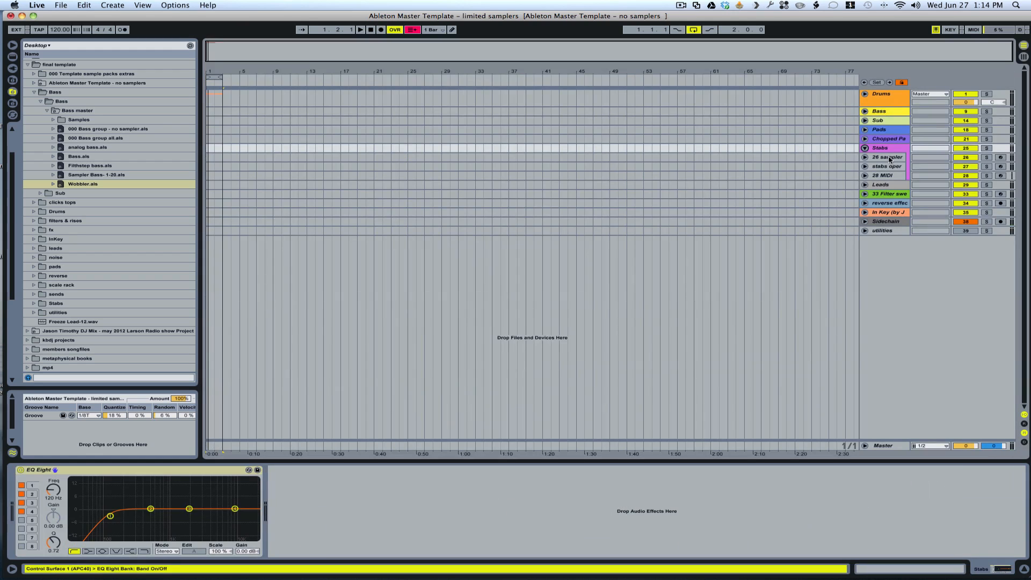
{"action": "left_click", "coordinate": [887, 158]}
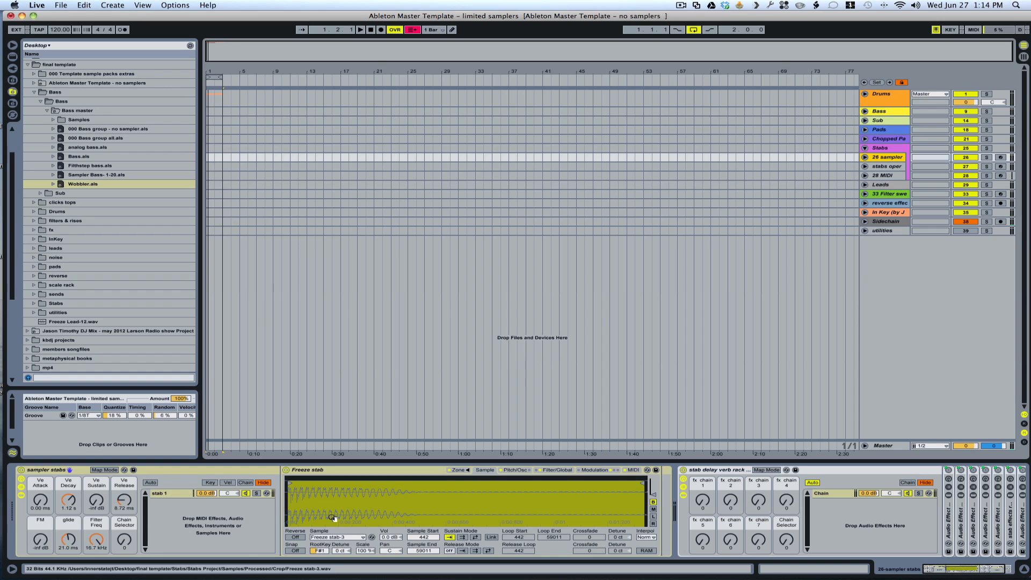
{"action": "left_click", "coordinate": [1001, 157]}
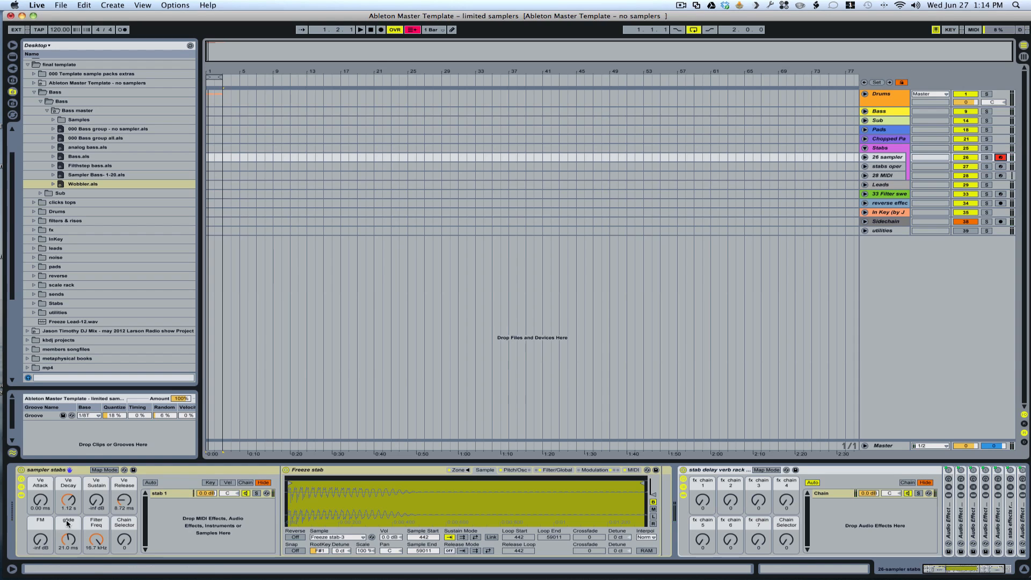
Try the sampler stabs FM macro at -40 dB, lower it again and set Filter Freq to 18.5 kHz
{"action": "left_click_drag", "start_coordinate": [40, 540], "coordinate": [40, 527]}
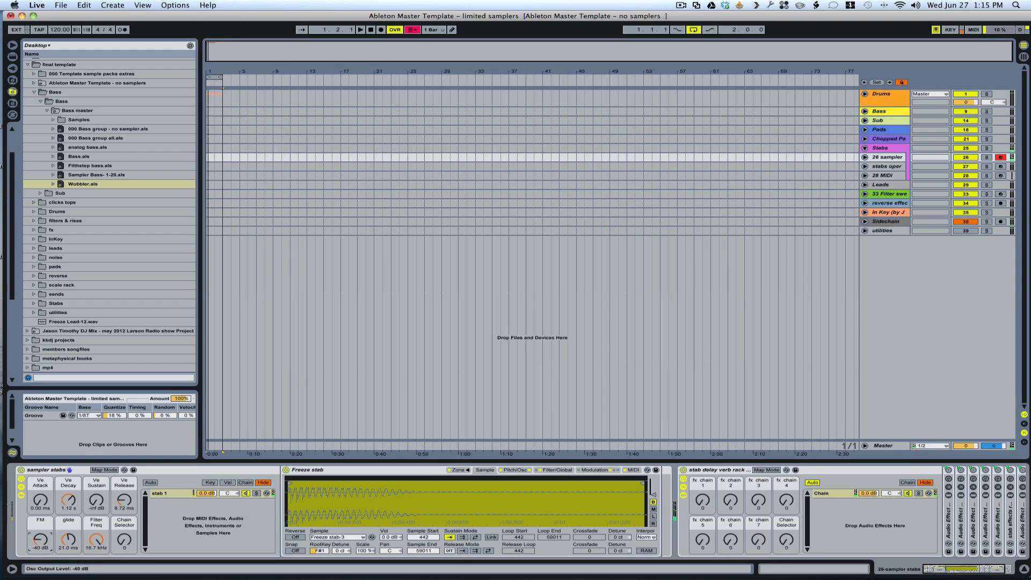
{"action": "left_click_drag", "start_coordinate": [40, 539], "coordinate": [40, 548]}
{"action": "mouse_move", "coordinate": [96, 539]}
{"action": "left_mouse_down"}
{"action": "mouse_move", "coordinate": [96, 552]}
{"action": "mouse_move", "coordinate": [96, 536]}
{"action": "left_mouse_up"}
Set the fx chain 1 macro of the stab delay verb rack to 121
{"action": "scroll", "coordinate": [818, 502], "scroll_direction": "right", "scroll_amount": 3}
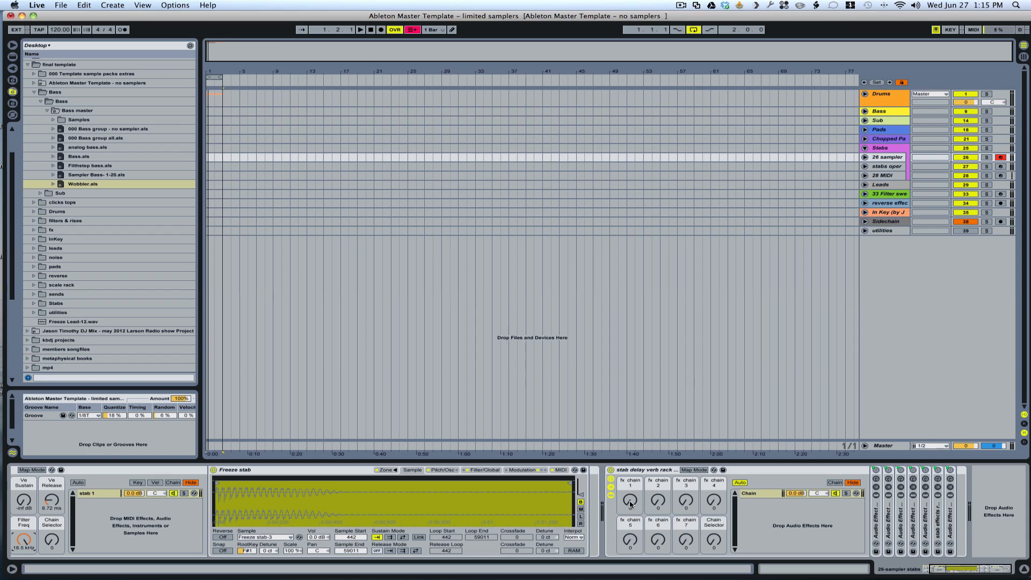
{"action": "left_click_drag", "start_coordinate": [631, 504], "coordinate": [630, 438]}
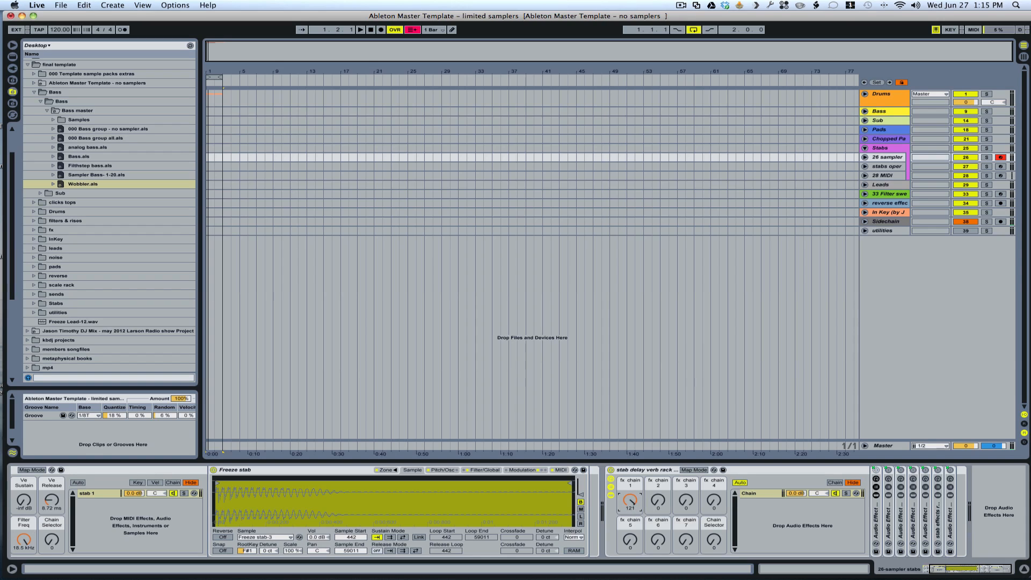
Unfold the first nested Audio Effect Rack, reveal its macros and devices, inspect its clean, reverb and delay chains, and fold it again
{"action": "left_click", "coordinate": [873, 510]}
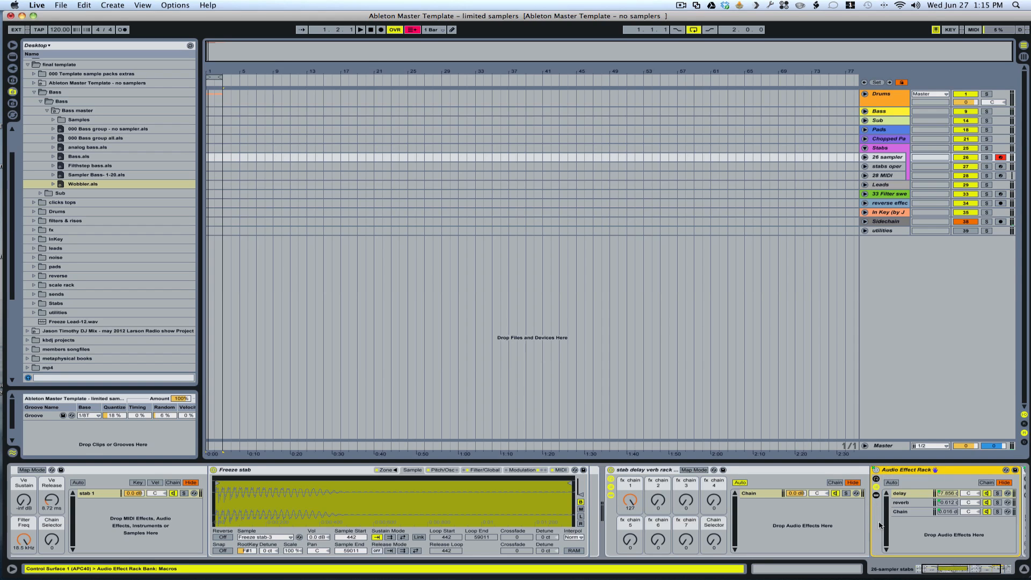
{"action": "double_click", "coordinate": [880, 524]}
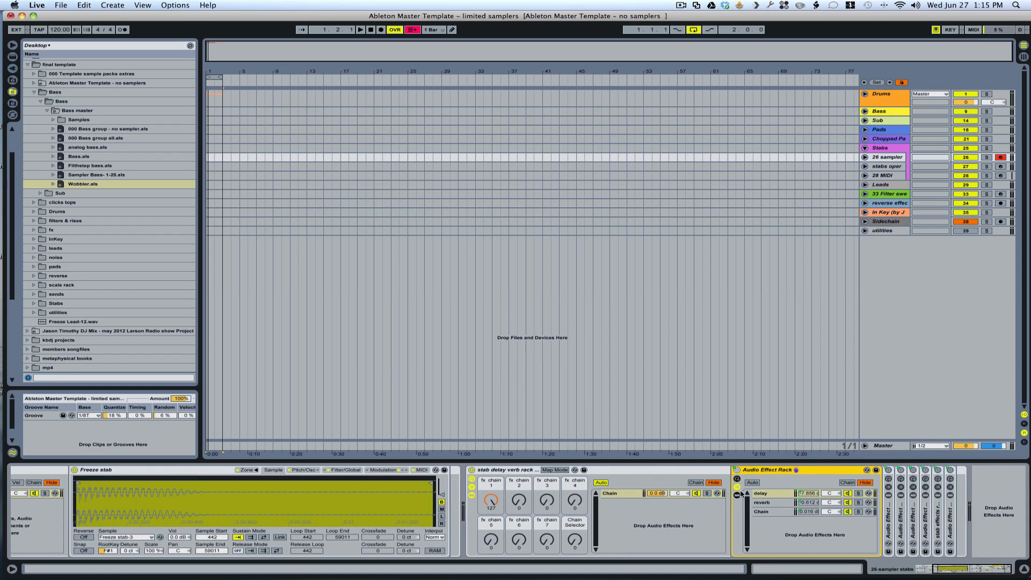
{"action": "left_click", "coordinate": [737, 479]}
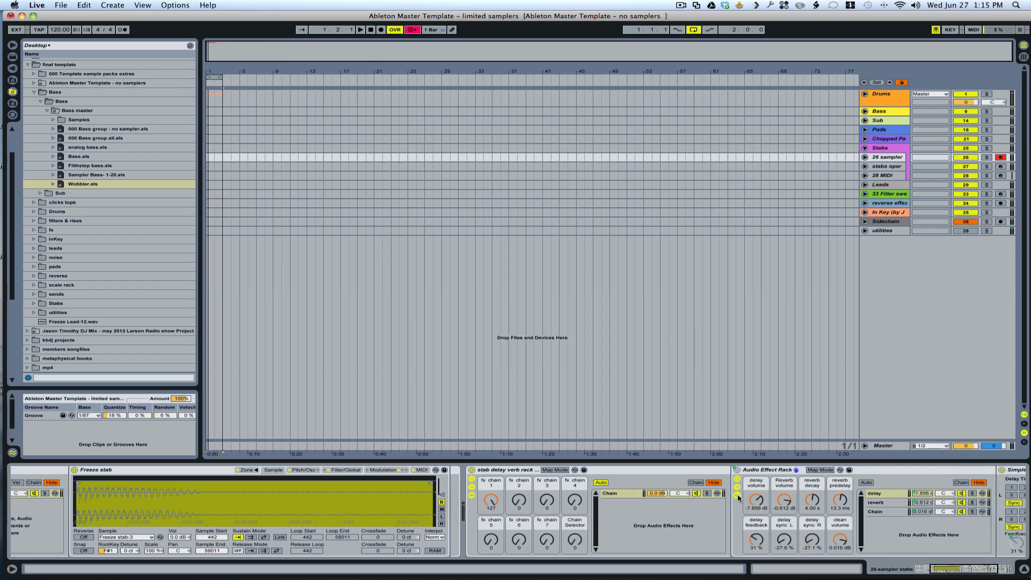
{"action": "scroll", "coordinate": [854, 526], "scroll_direction": "right", "scroll_amount": 5}
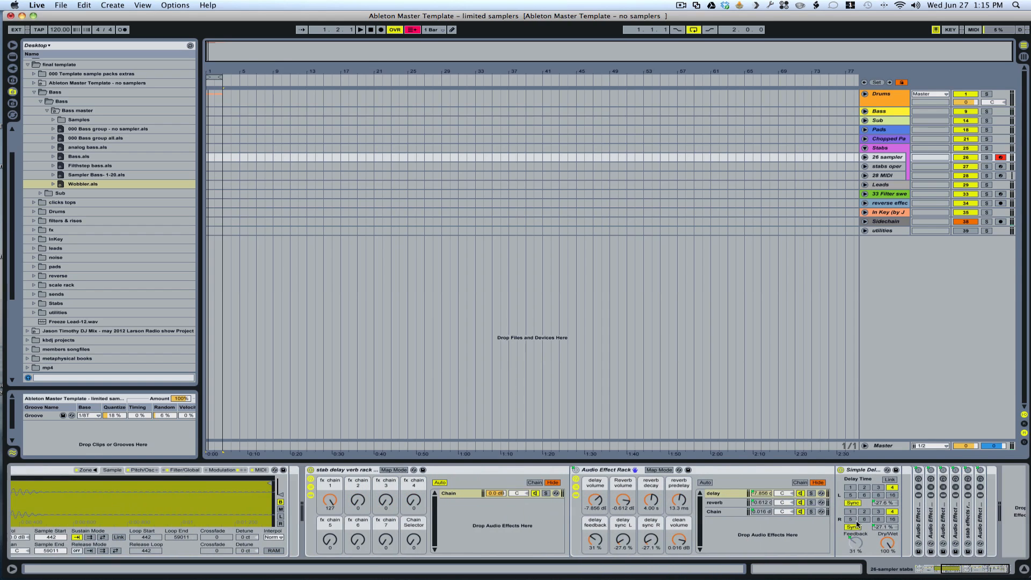
{"action": "scroll", "coordinate": [858, 524], "scroll_direction": "right", "scroll_amount": 1}
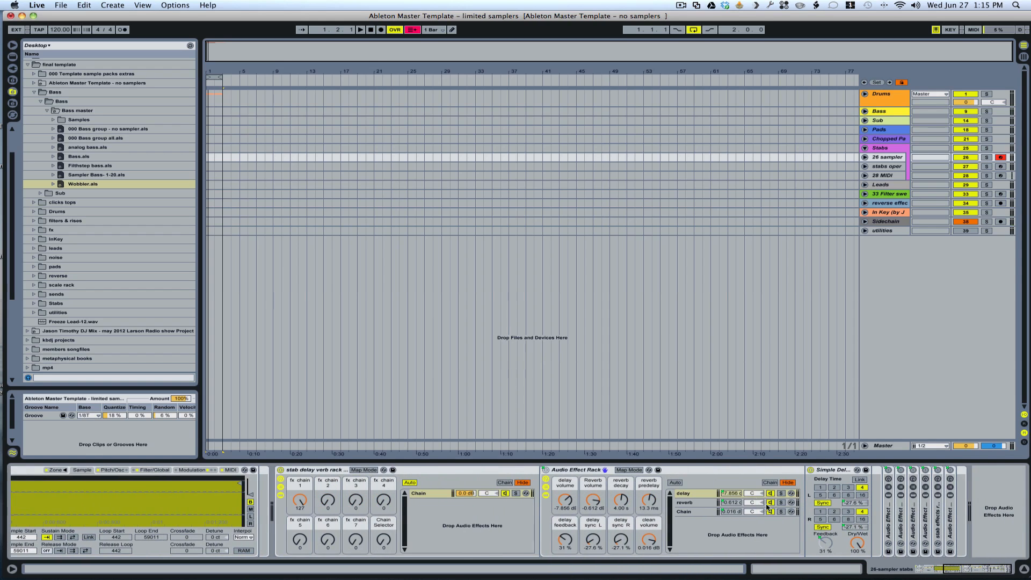
{"action": "left_click", "coordinate": [690, 512]}
{"action": "left_click", "coordinate": [692, 503]}
{"action": "left_click", "coordinate": [693, 494]}
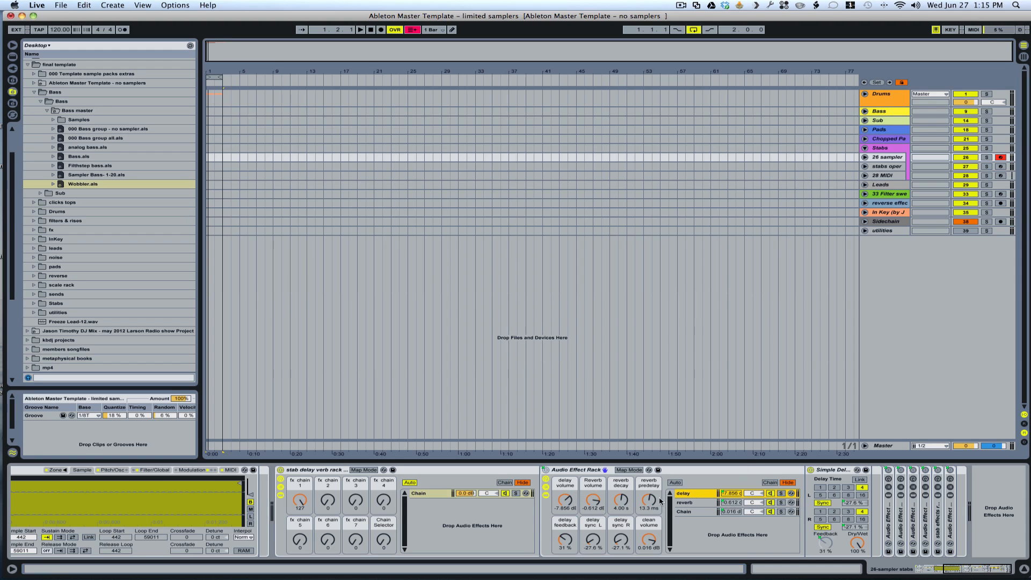
{"action": "double_click", "coordinate": [562, 470]}
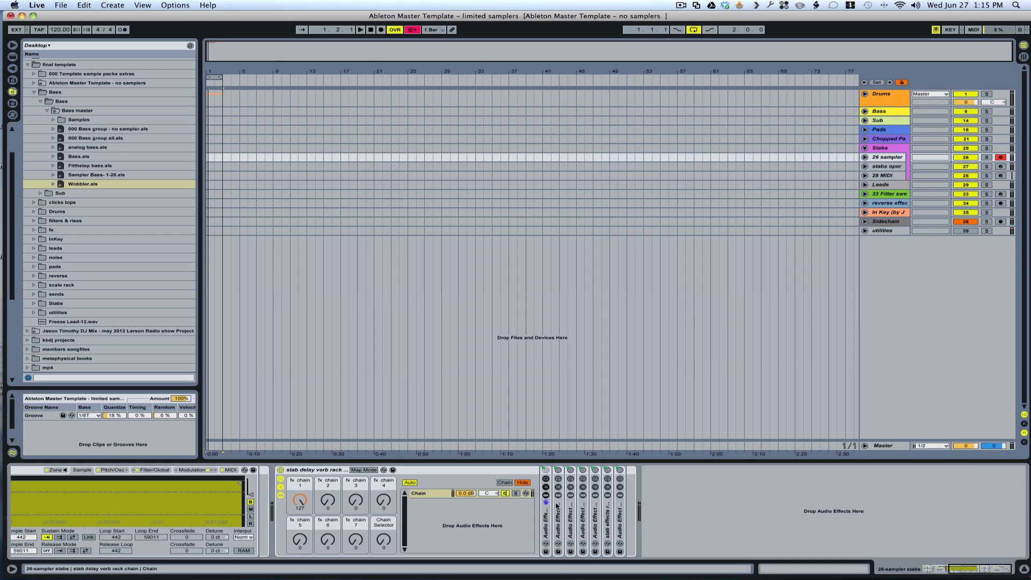
Unfold the second nested Audio Effect Rack, reveal its macros and devices, inspect its chains and fold it again
{"action": "left_click", "coordinate": [560, 488]}
{"action": "left_click", "coordinate": [559, 479]}
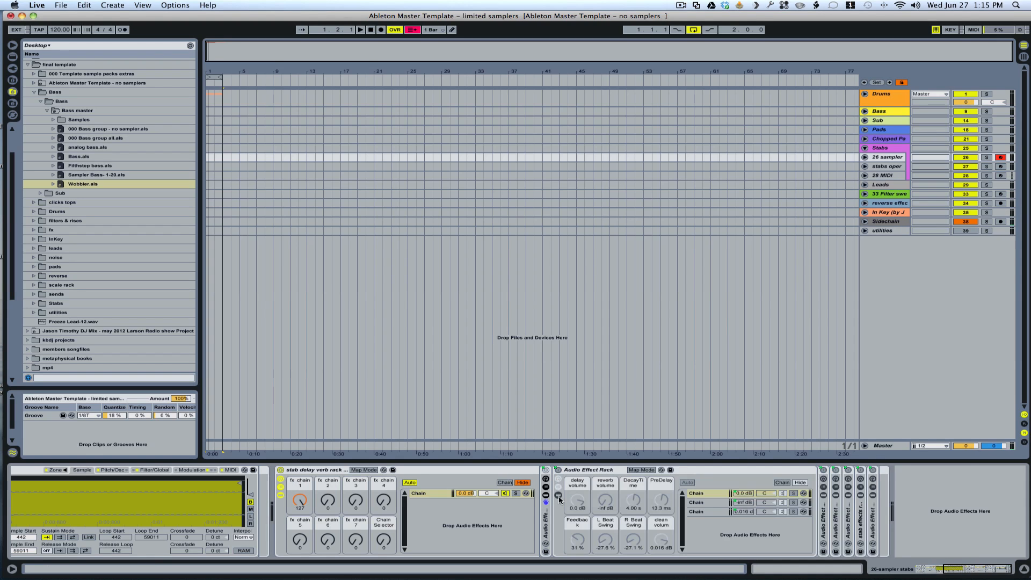
{"action": "left_click", "coordinate": [560, 497]}
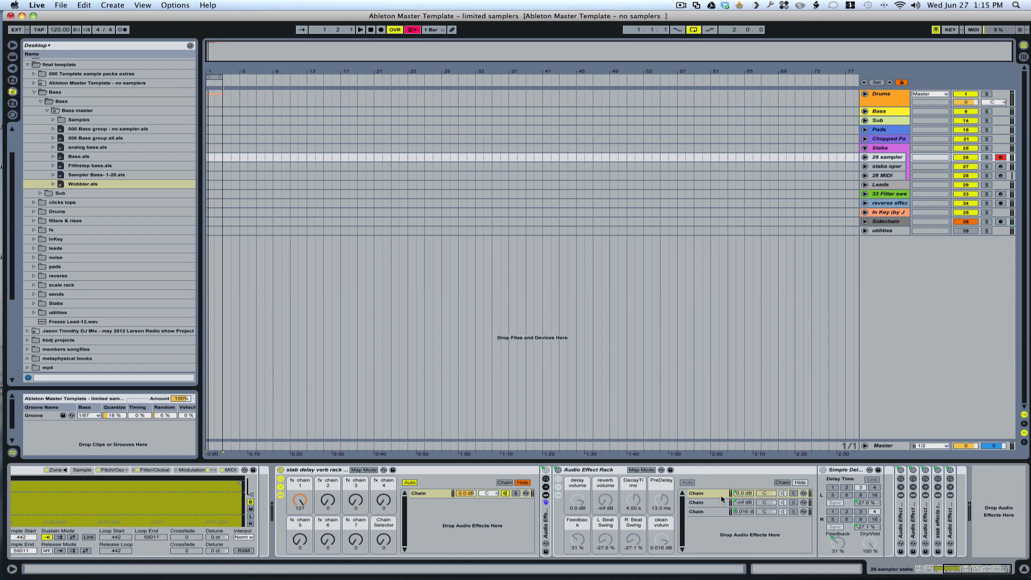
{"action": "left_click", "coordinate": [704, 511]}
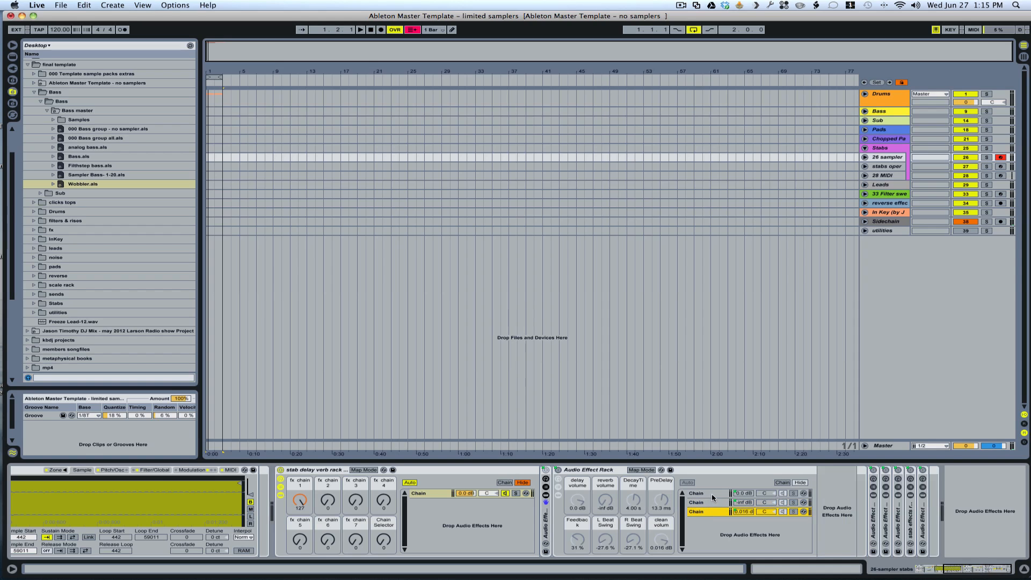
{"action": "left_click", "coordinate": [711, 494]}
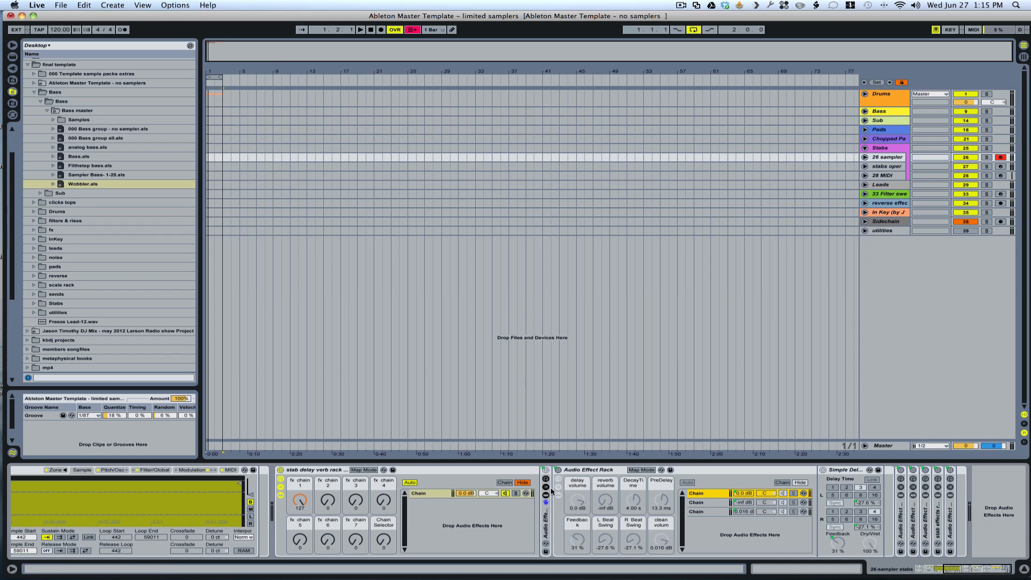
{"action": "double_click", "coordinate": [558, 503]}
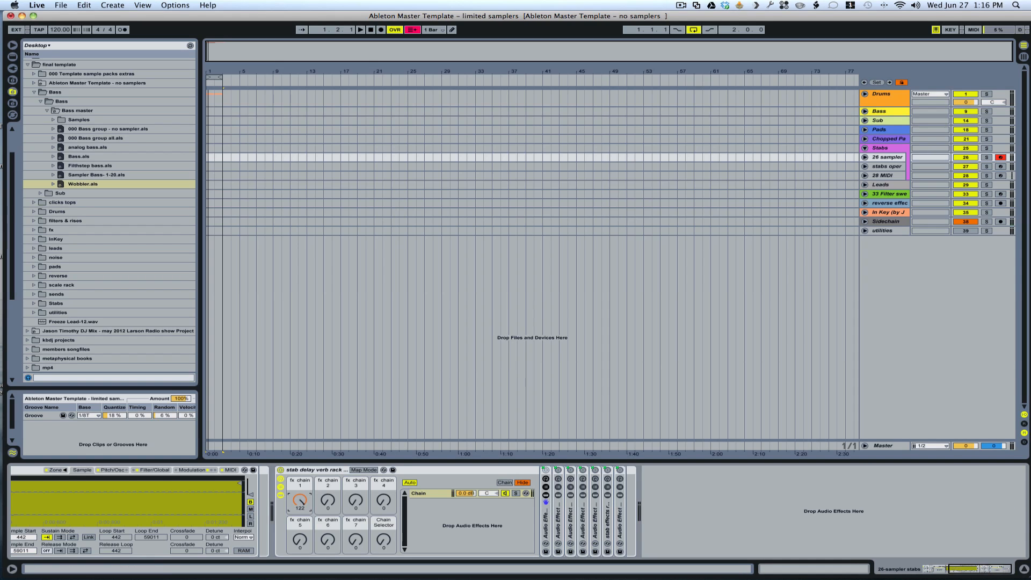
Audition the fx chain 1 and fx chain 2 macros of the stab delay verb rack at 127, resetting each to 0
{"action": "mouse_move", "coordinate": [300, 501]}
{"action": "left_mouse_down"}
{"action": "mouse_move", "coordinate": [300, 552]}
{"action": "mouse_move", "coordinate": [301, 483]}
{"action": "left_mouse_up"}
{"action": "left_click_drag", "start_coordinate": [299, 501], "coordinate": [299, 564]}
{"action": "left_click_drag", "start_coordinate": [327, 502], "coordinate": [327, 435]}
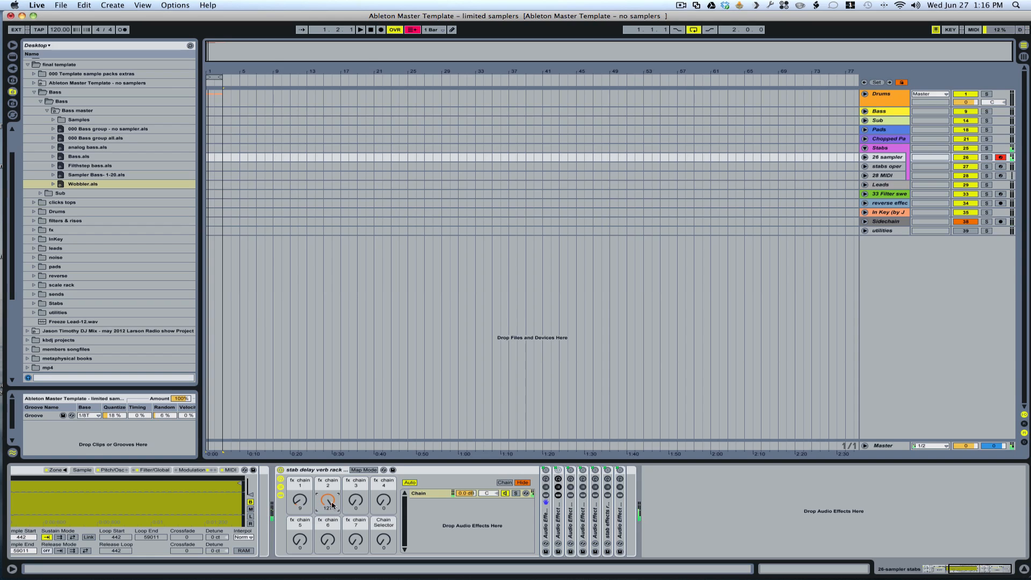
{"action": "left_click_drag", "start_coordinate": [326, 501], "coordinate": [326, 542]}
Audition the fx chain 3, 5 and 6 macros at 127 and fx chain 4 at 118, resetting each to 0
{"action": "left_click_drag", "start_coordinate": [356, 503], "coordinate": [356, 441]}
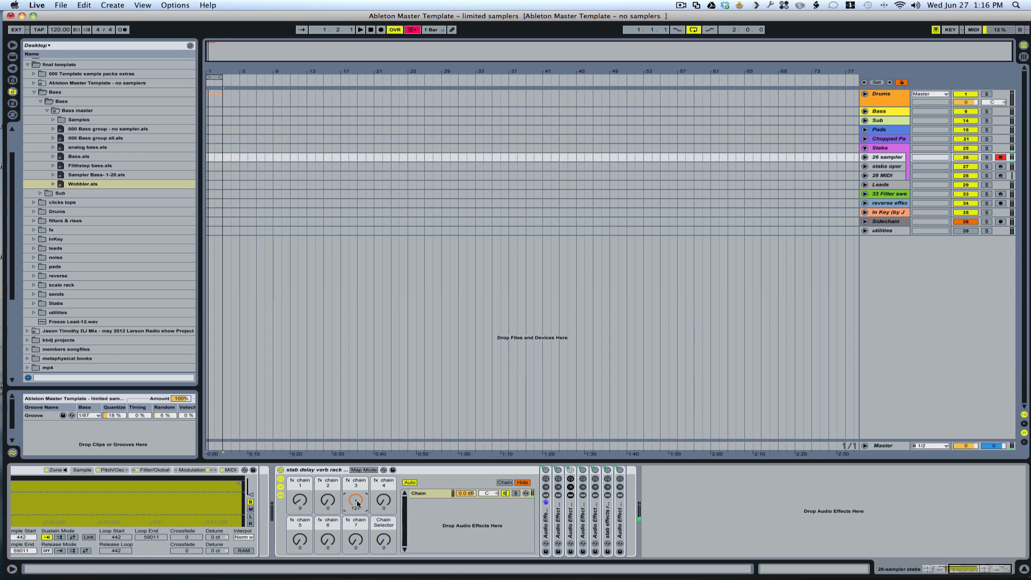
{"action": "left_click_drag", "start_coordinate": [381, 504], "coordinate": [381, 457]}
{"action": "left_click_drag", "start_coordinate": [354, 509], "coordinate": [354, 575]}
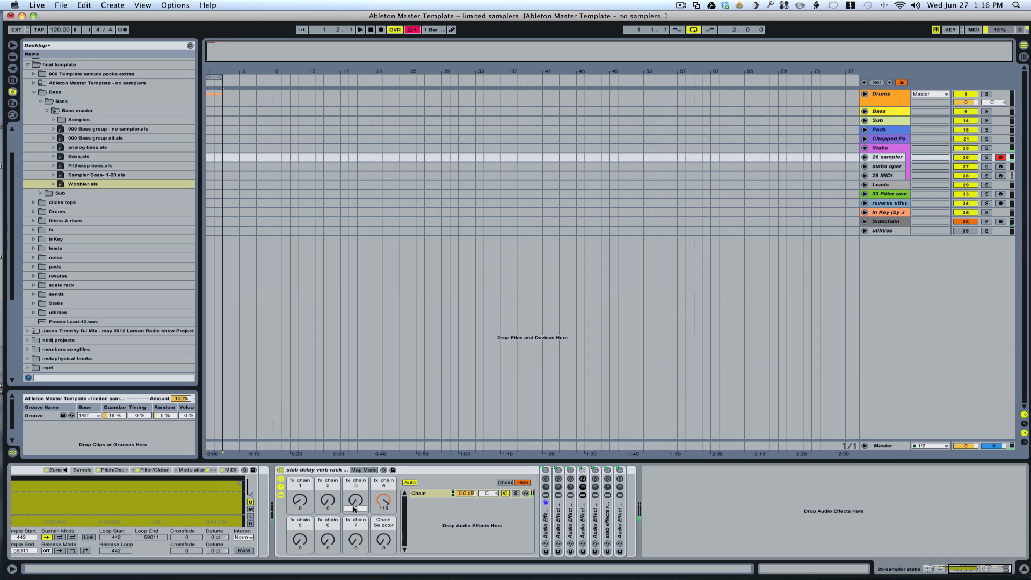
{"action": "left_click_drag", "start_coordinate": [296, 544], "coordinate": [296, 477]}
{"action": "left_click_drag", "start_coordinate": [386, 501], "coordinate": [387, 567]}
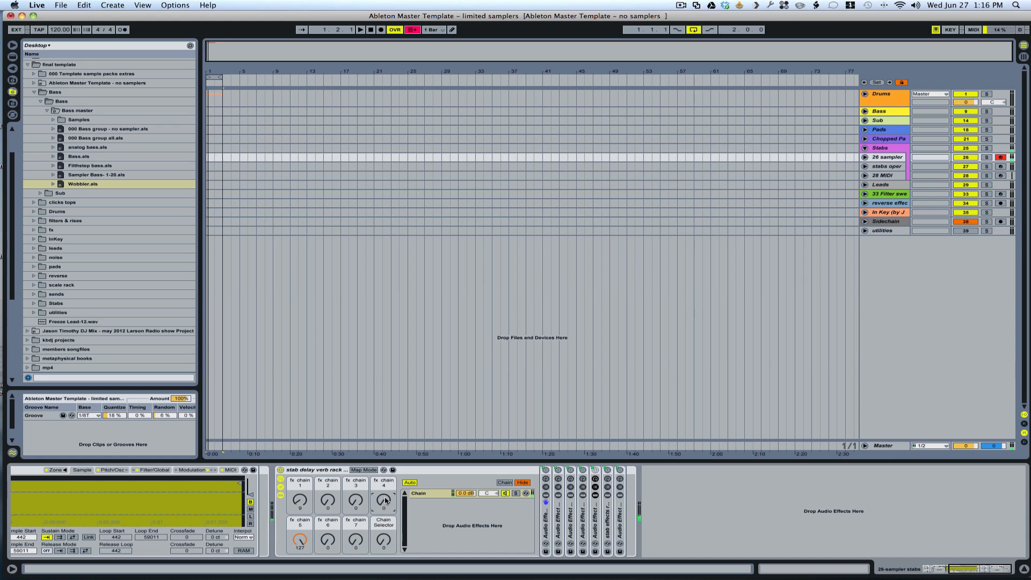
{"action": "left_click_drag", "start_coordinate": [329, 544], "coordinate": [329, 478]}
{"action": "left_click_drag", "start_coordinate": [303, 540], "coordinate": [303, 579]}
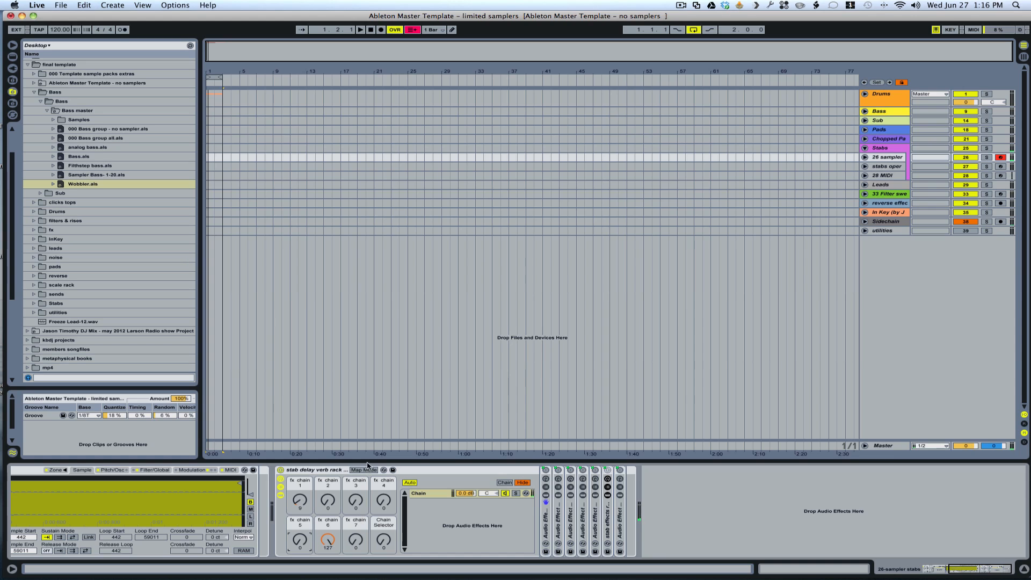
{"action": "left_click_drag", "start_coordinate": [363, 549], "coordinate": [359, 572]}
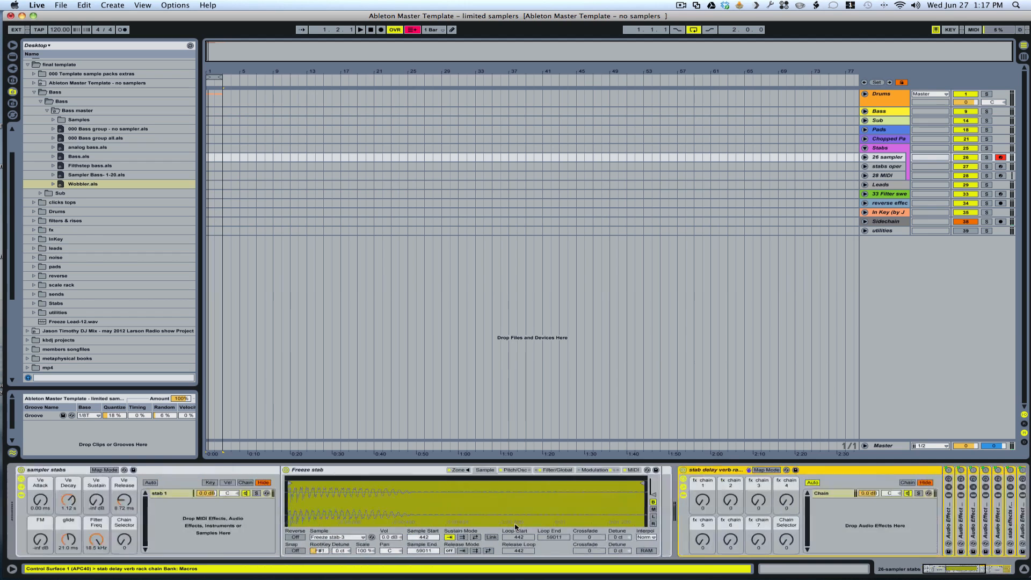
Open and arm the stabs operator track and set the operator stabs rack's Chain Selector to 31
{"action": "left_click", "coordinate": [887, 166]}
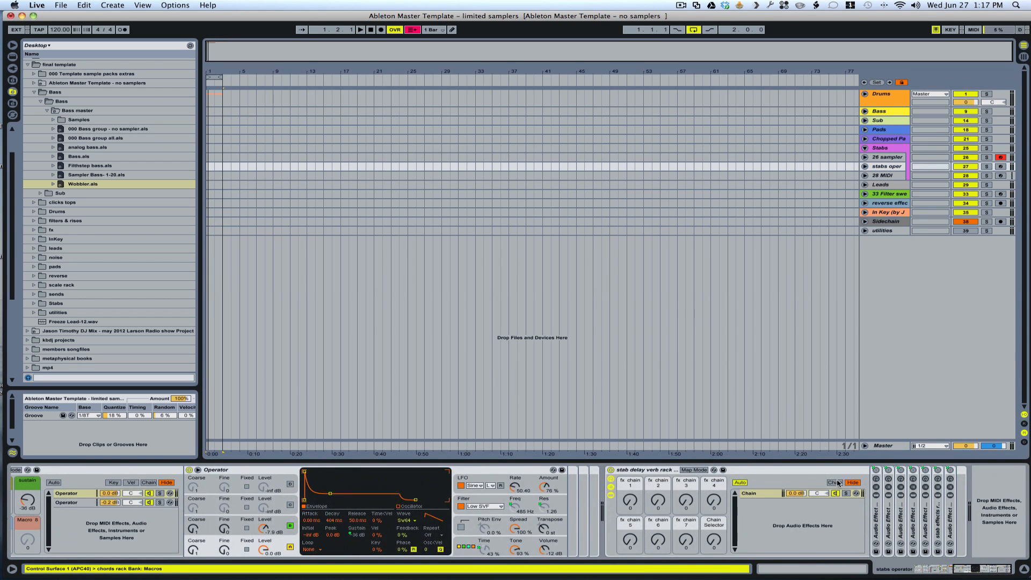
{"action": "scroll", "coordinate": [295, 508], "scroll_direction": "left", "scroll_amount": 5}
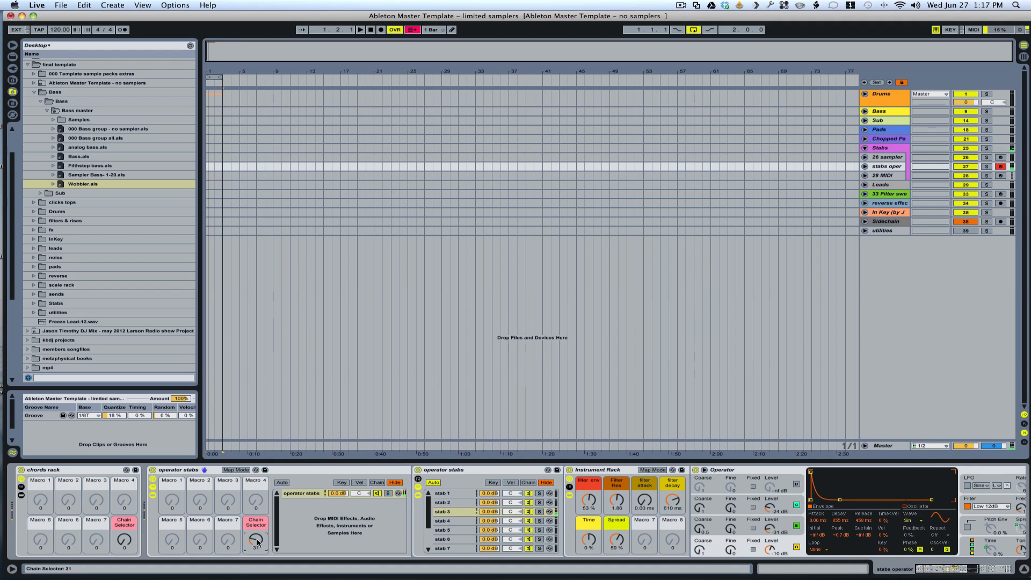
Set the fx chain 2 and fx chain 6 macros of the operator track's stab delay verb rack to 127
{"action": "scroll", "coordinate": [456, 538], "scroll_direction": "right", "scroll_amount": 10}
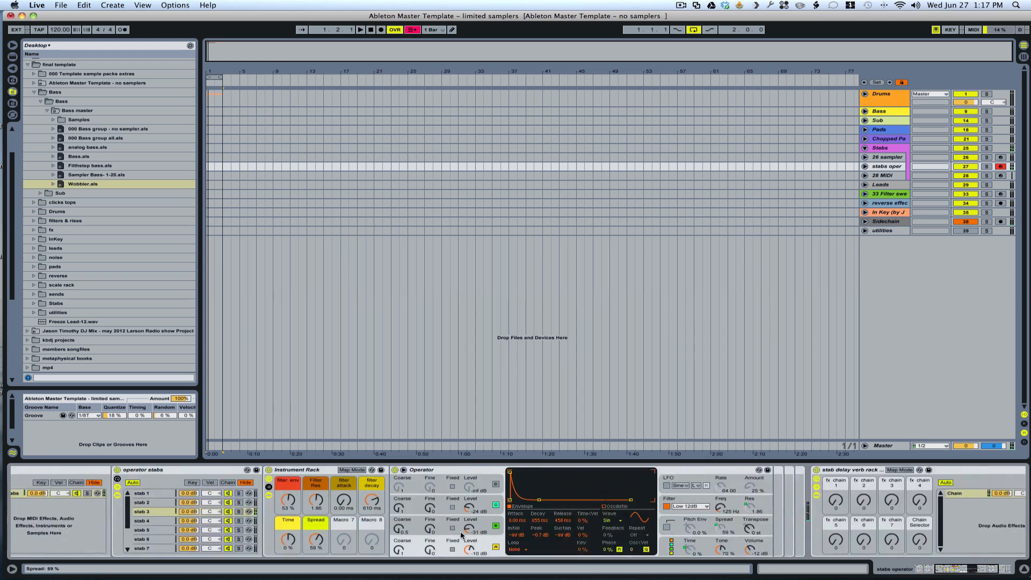
{"action": "left_click_drag", "start_coordinate": [656, 500], "coordinate": [656, 430]}
{"action": "left_click_drag", "start_coordinate": [659, 541], "coordinate": [659, 471]}
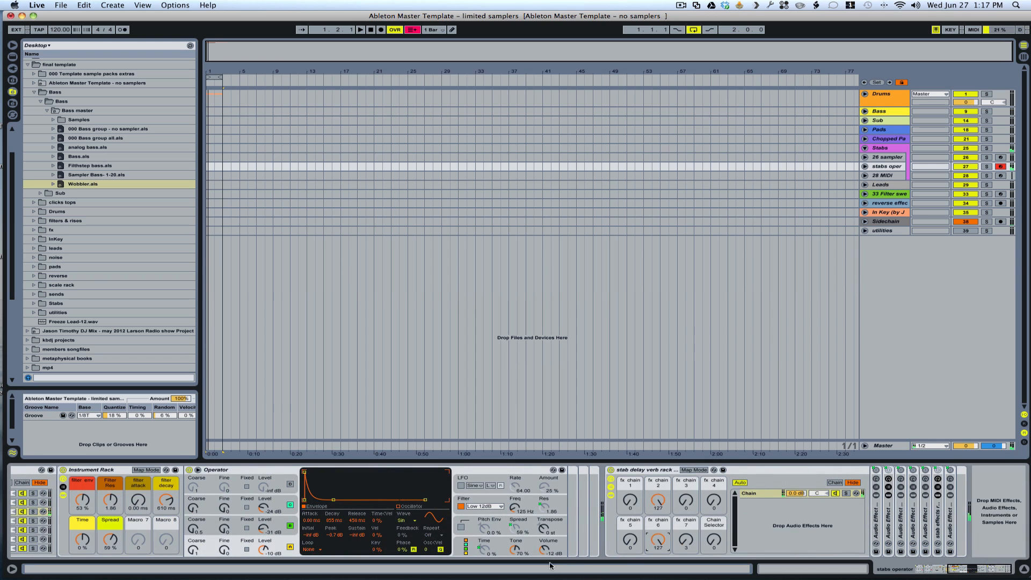
Vary the filter env, Filter Res and filter attack macros of the stab 3 Instrument Rack
{"action": "scroll", "coordinate": [567, 558], "scroll_direction": "left", "scroll_amount": 10}
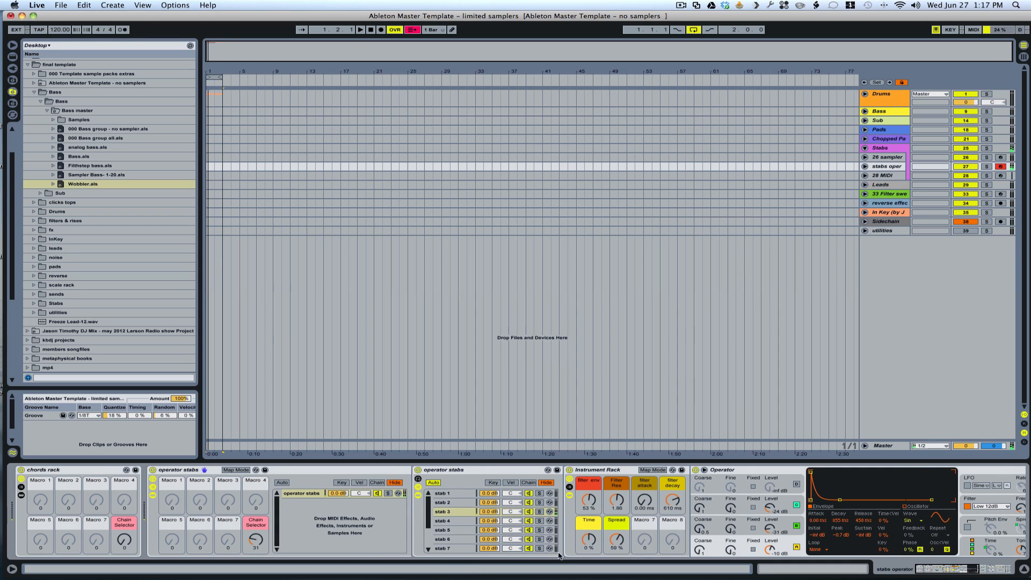
{"action": "left_click_drag", "start_coordinate": [589, 501], "coordinate": [614, 430]}
{"action": "left_click_drag", "start_coordinate": [596, 502], "coordinate": [591, 467]}
{"action": "left_click_drag", "start_coordinate": [612, 501], "coordinate": [617, 545]}
{"action": "left_click_drag", "start_coordinate": [645, 499], "coordinate": [669, 489]}
Audition further operator stabs by moving the Chain Selector through 44, 62, 73 and 86 up to 118
{"action": "left_click", "coordinate": [256, 540]}
{"action": "left_click_drag", "start_coordinate": [257, 540], "coordinate": [256, 541]}
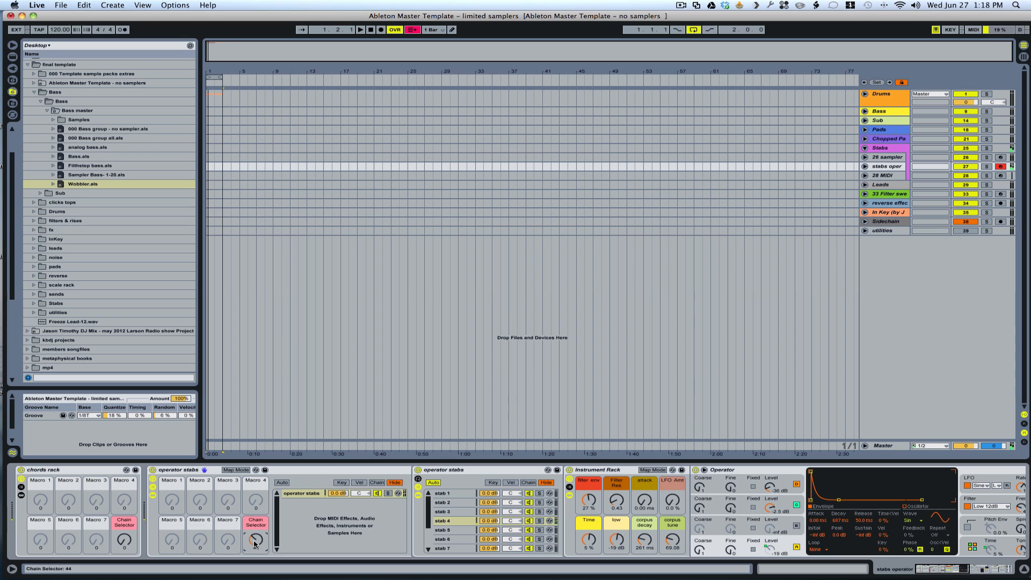
{"action": "mouse_move", "coordinate": [255, 544]}
{"action": "left_mouse_down"}
{"action": "mouse_move", "coordinate": [255, 532]}
{"action": "mouse_move", "coordinate": [255, 543]}
{"action": "left_mouse_up"}
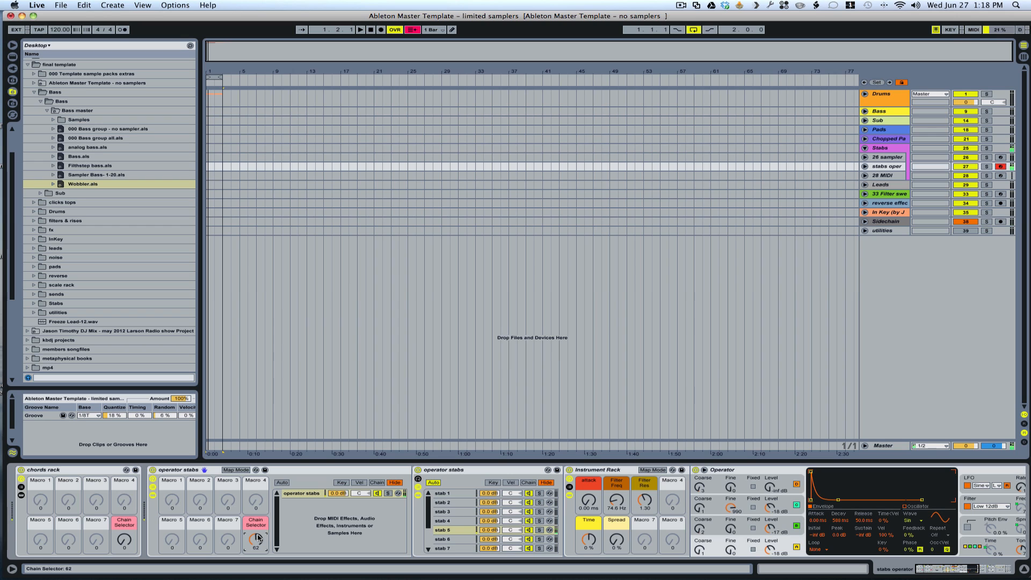
{"action": "left_click_drag", "start_coordinate": [259, 538], "coordinate": [257, 544]}
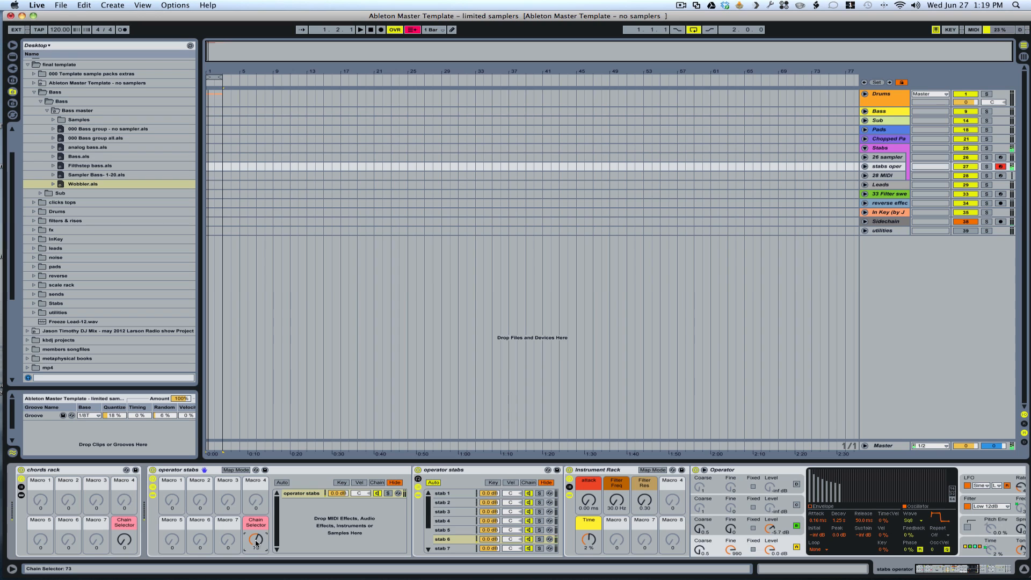
{"action": "left_click_drag", "start_coordinate": [256, 544], "coordinate": [256, 542]}
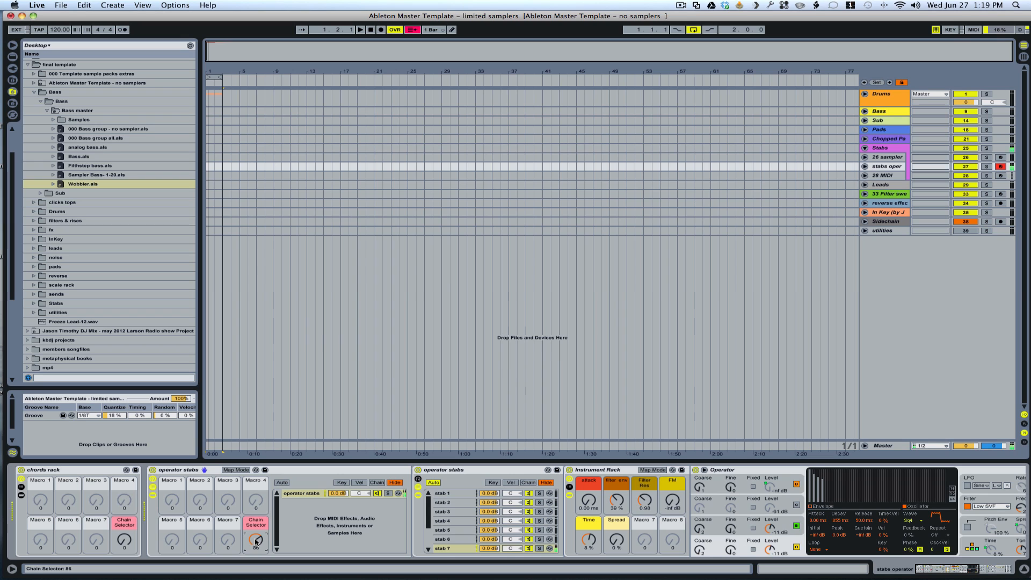
{"action": "key", "text": "z"}
{"action": "key", "text": "z"}
{"action": "left_click_drag", "start_coordinate": [256, 542], "coordinate": [257, 521]}
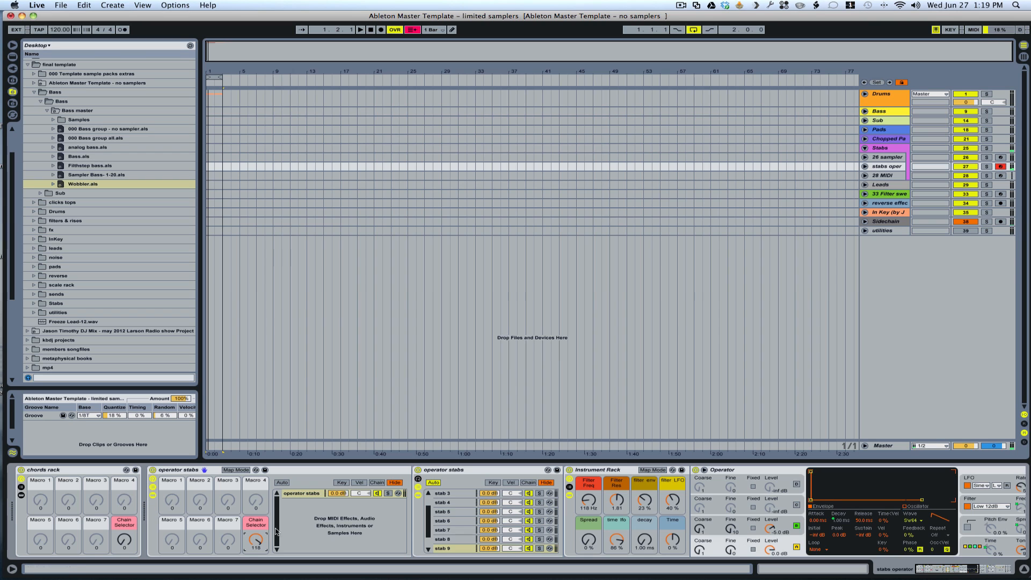
Reset the fx chain 2 and fx chain 6 macros to 0, and unfold the first nested Audio Effect Rack with its macros
{"action": "scroll", "coordinate": [397, 537], "scroll_direction": "right", "scroll_amount": 5}
{"action": "scroll", "coordinate": [396, 537], "scroll_direction": "left", "scroll_amount": 5}
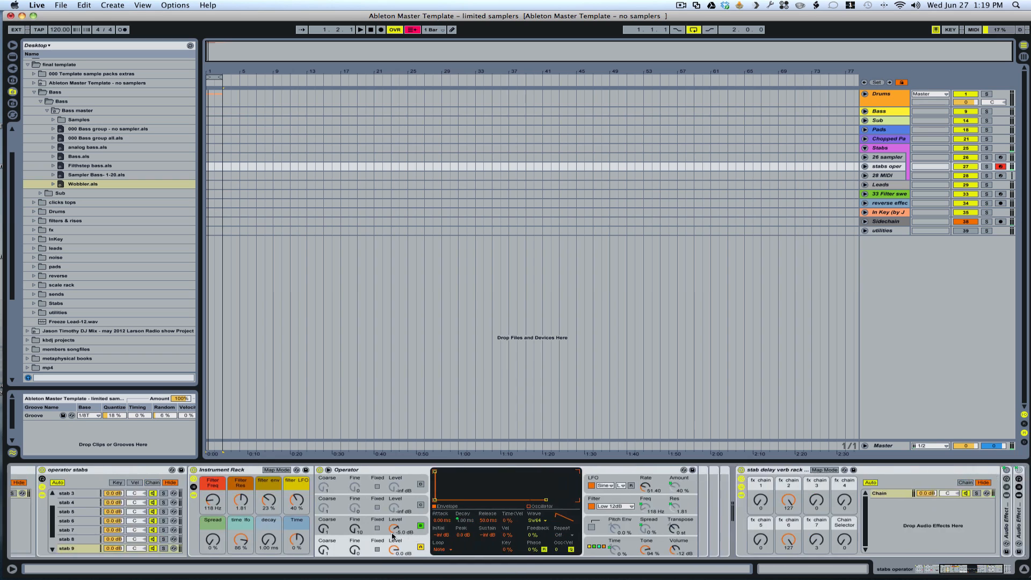
{"action": "scroll", "coordinate": [553, 544], "scroll_direction": "right", "scroll_amount": 6}
{"action": "scroll", "coordinate": [553, 544], "scroll_direction": "right", "scroll_amount": 3}
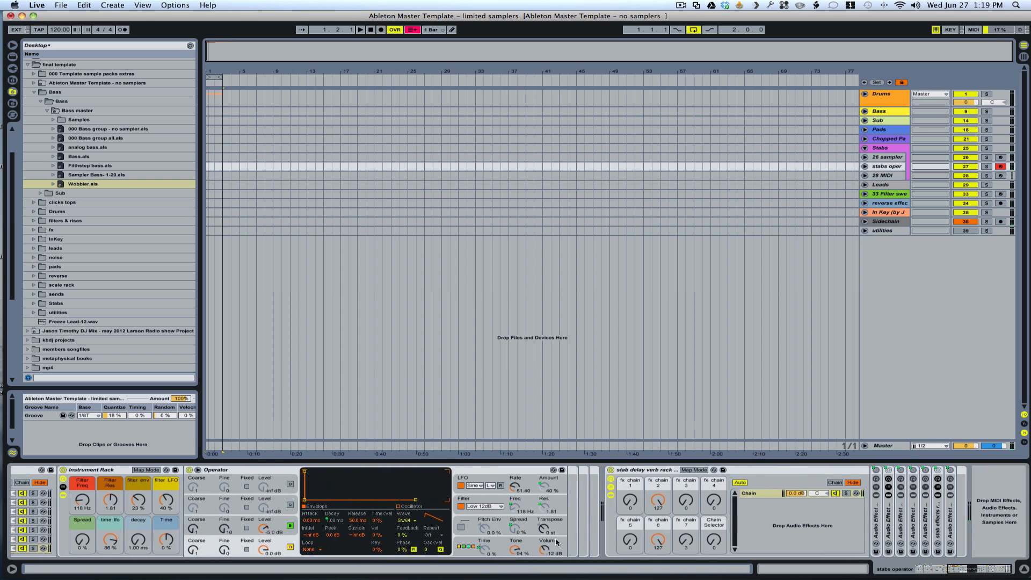
{"action": "left_click_drag", "start_coordinate": [658, 500], "coordinate": [658, 569]}
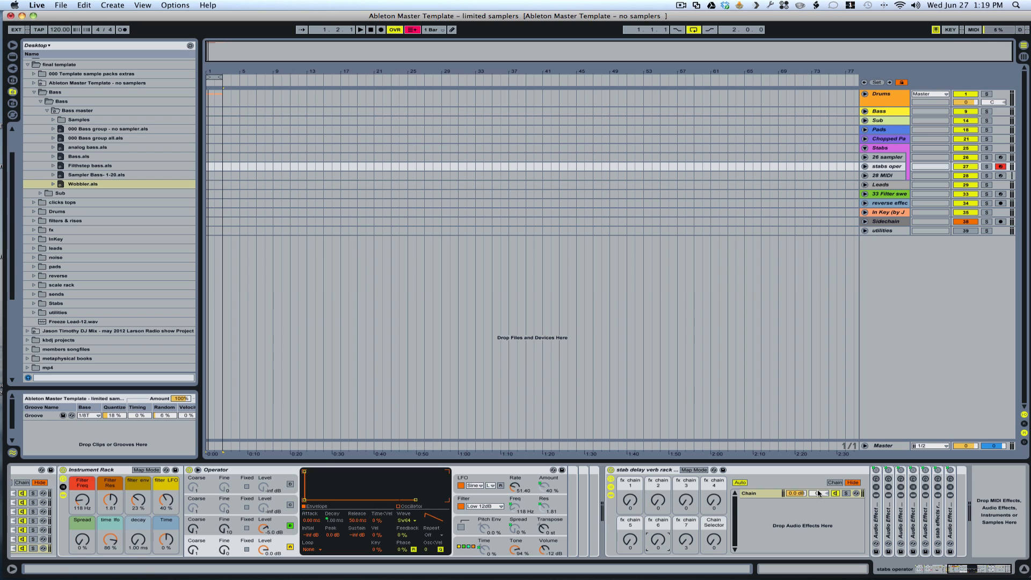
{"action": "left_click", "coordinate": [877, 494]}
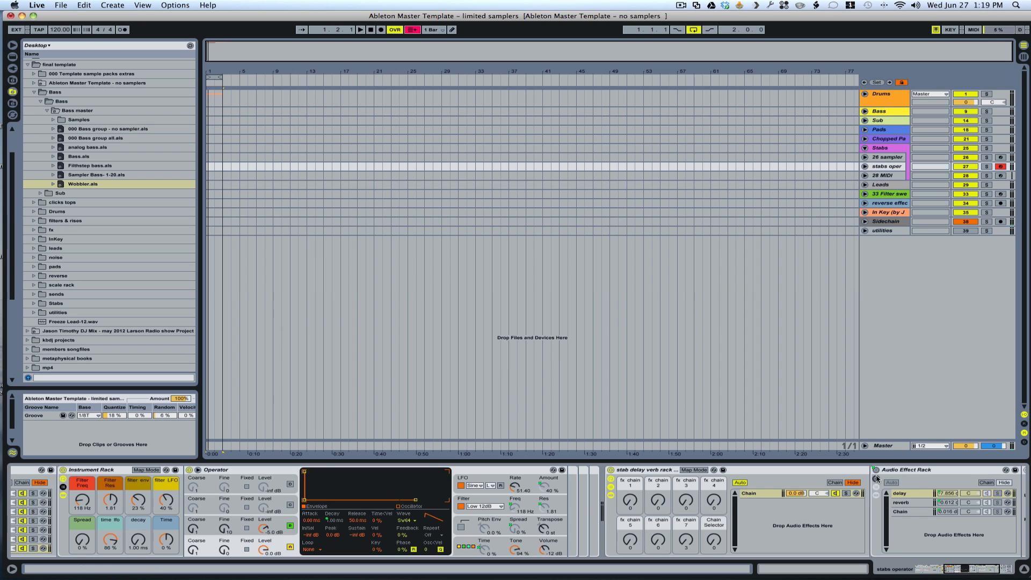
{"action": "left_click", "coordinate": [877, 479]}
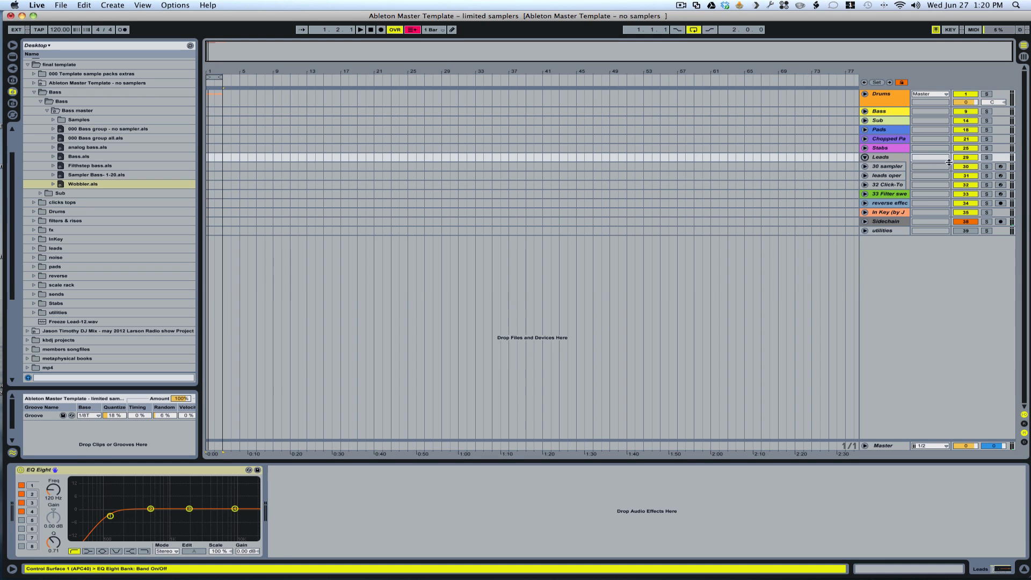
Expand the Leads group, arm the 30 sampler leads track and select its lead 1 chain
{"action": "left_click", "coordinate": [1000, 167]}
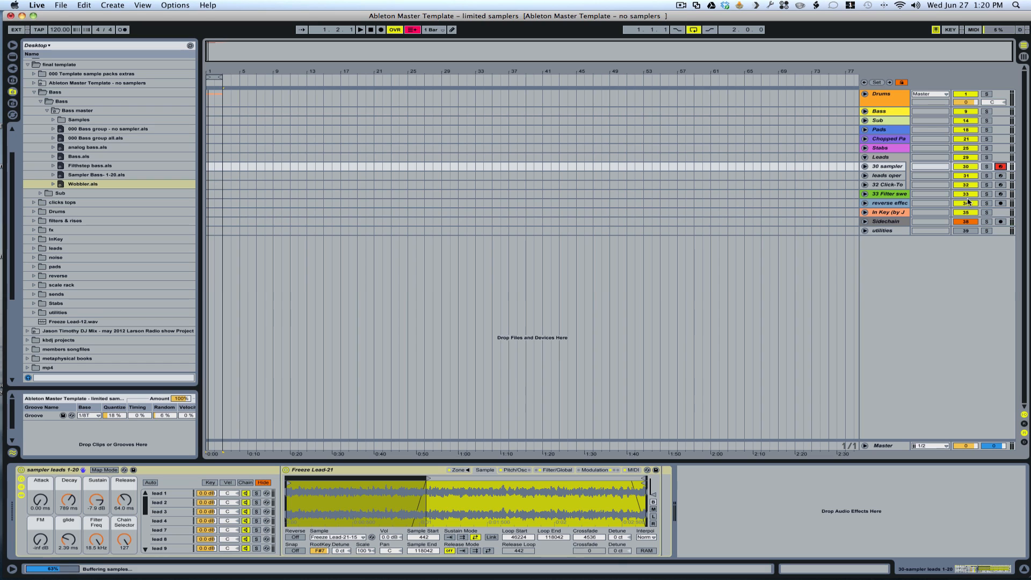
{"action": "left_click", "coordinate": [168, 494]}
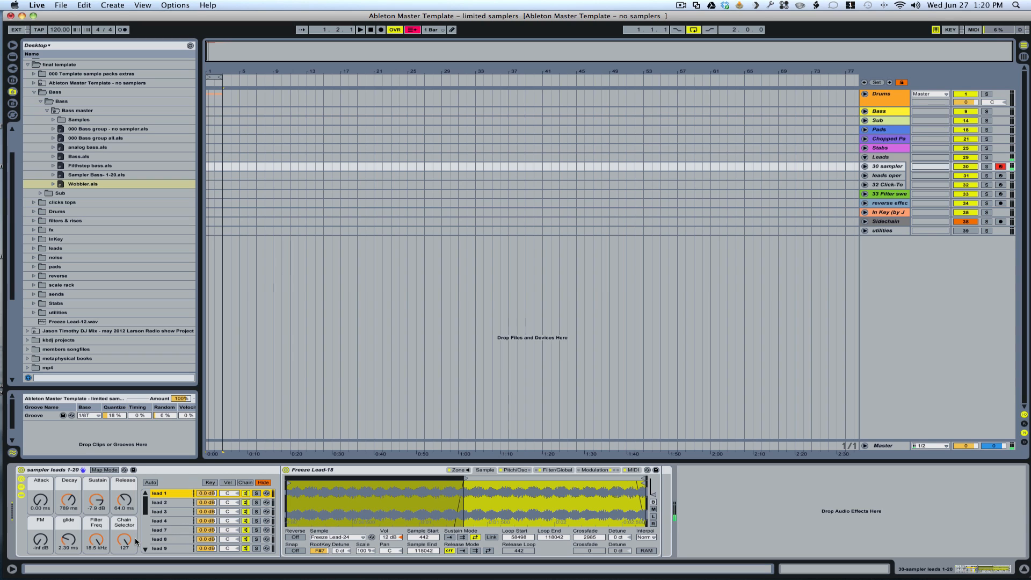
Turn on automatic chain selection in the sampler leads rack and browse leads > Leads group Project to Lead click layer.als
{"action": "left_click", "coordinate": [152, 483]}
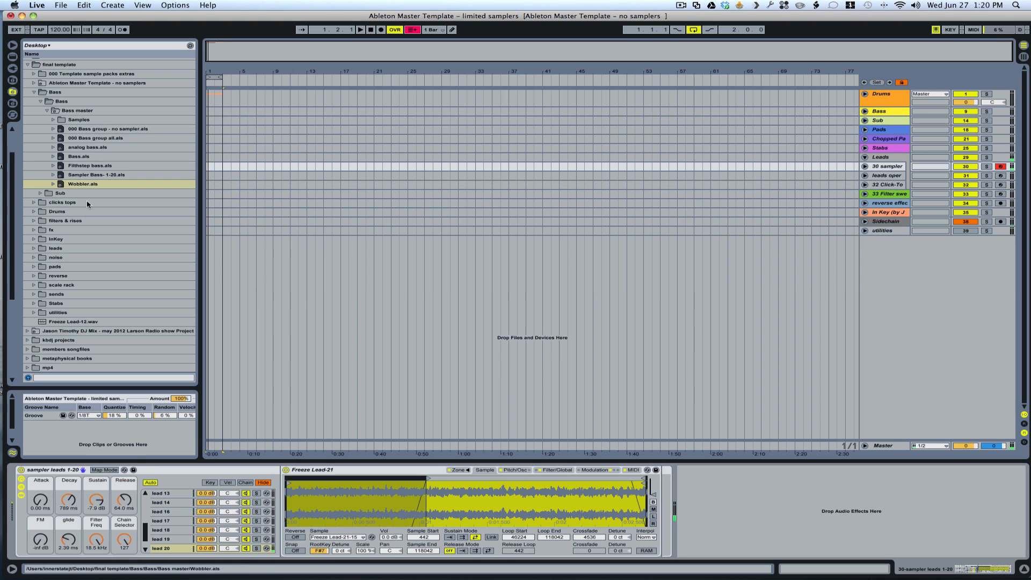
{"action": "left_click", "coordinate": [34, 248]}
{"action": "left_click", "coordinate": [40, 258]}
{"action": "left_click", "coordinate": [82, 295]}
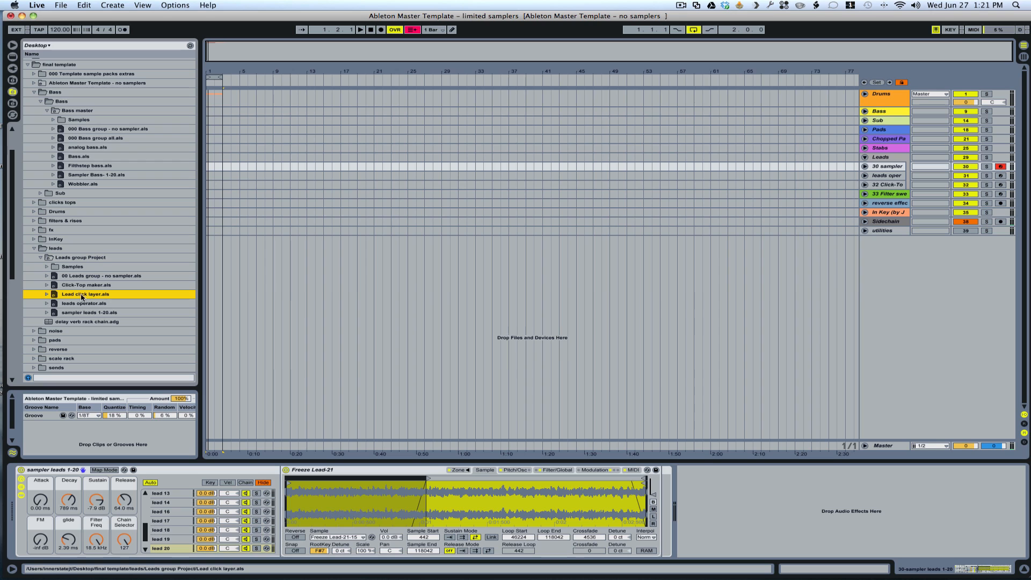
Set the Click-Top maker's noise macro to -10 dB, and load delay verb rack chain.adg onto the 30 sampler track with fx chain 1 at 83
{"action": "left_click", "coordinate": [894, 187]}
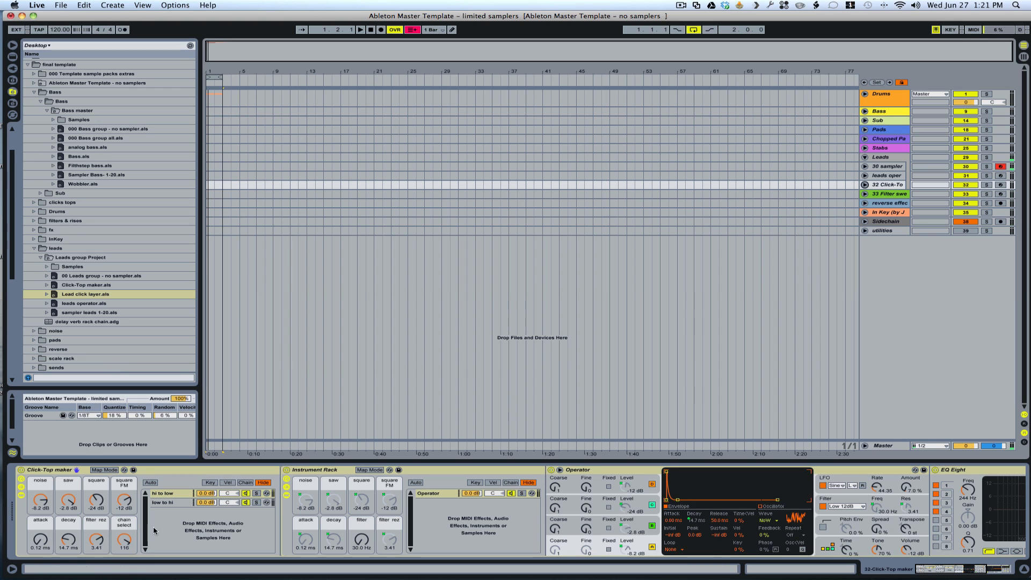
{"action": "left_click_drag", "start_coordinate": [41, 500], "coordinate": [41, 511]}
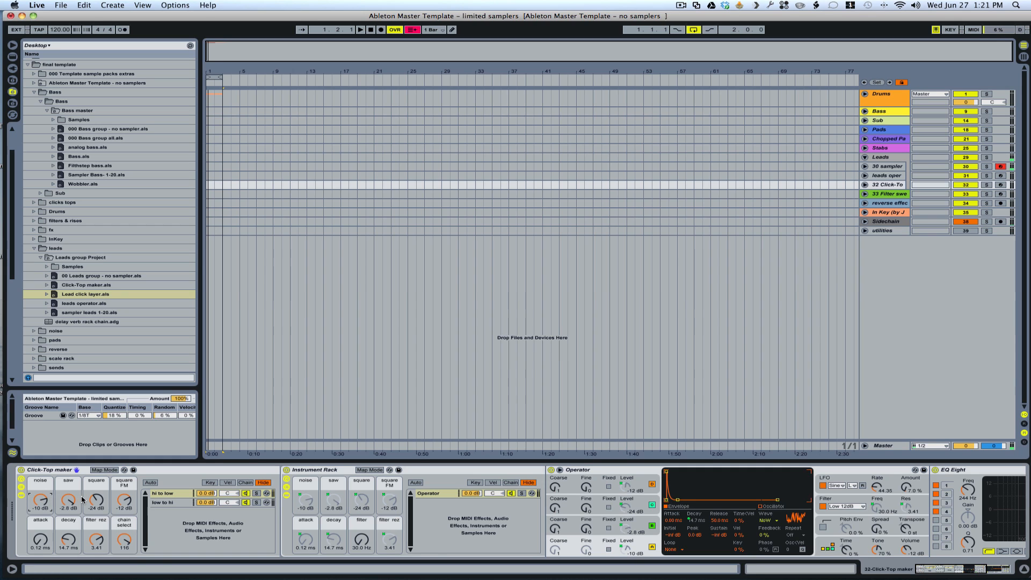
{"action": "left_click_drag", "start_coordinate": [102, 323], "coordinate": [705, 498]}
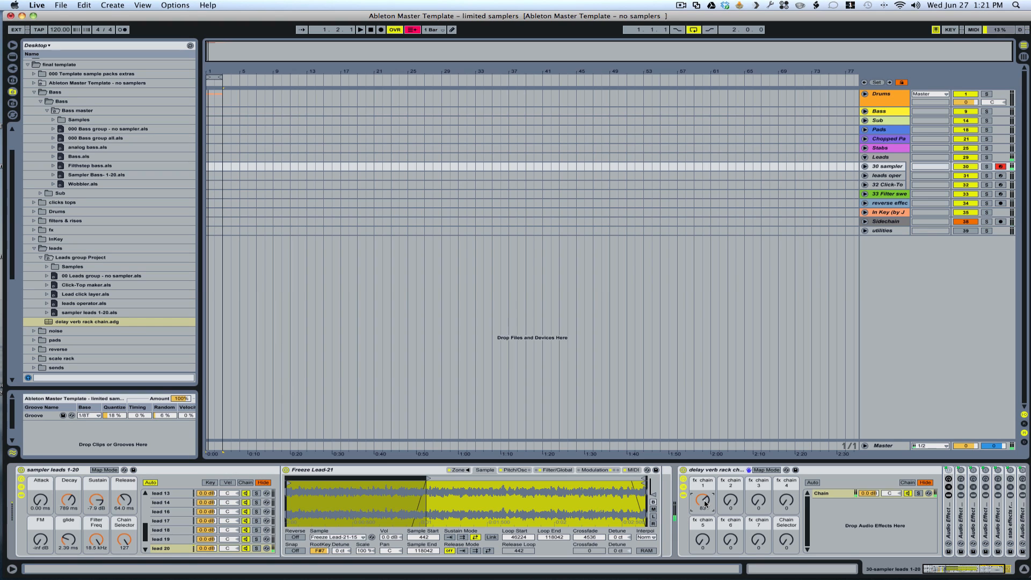
Audition the sampler leads by moving the Chain Selector from 115 down through 73, 62, 51, 32 and 22 to 1
{"action": "left_click_drag", "start_coordinate": [127, 539], "coordinate": [128, 542]}
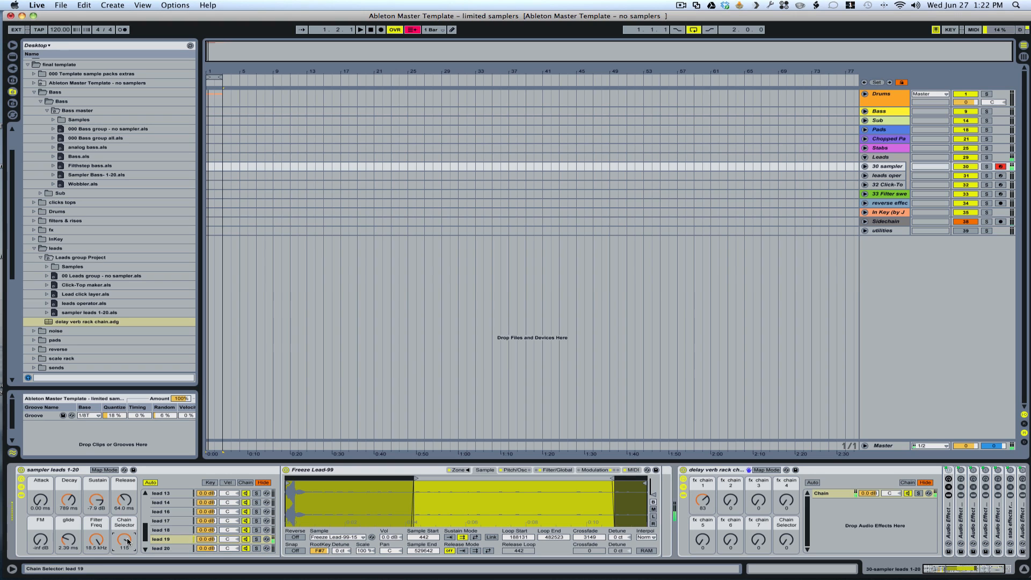
{"action": "key", "text": "x"}
{"action": "left_click_drag", "start_coordinate": [127, 542], "coordinate": [124, 541]}
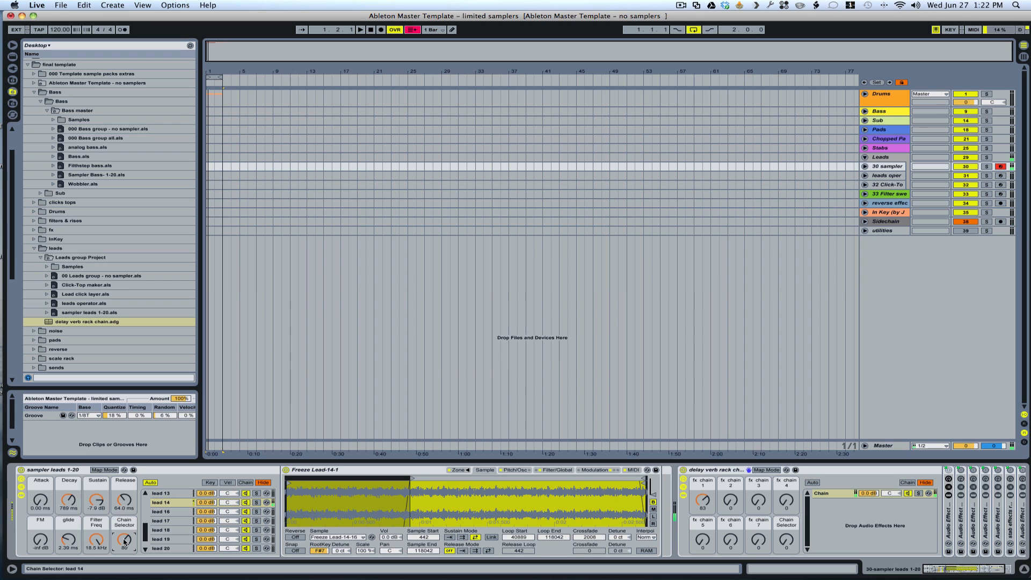
{"action": "left_click_drag", "start_coordinate": [124, 541], "coordinate": [126, 541]}
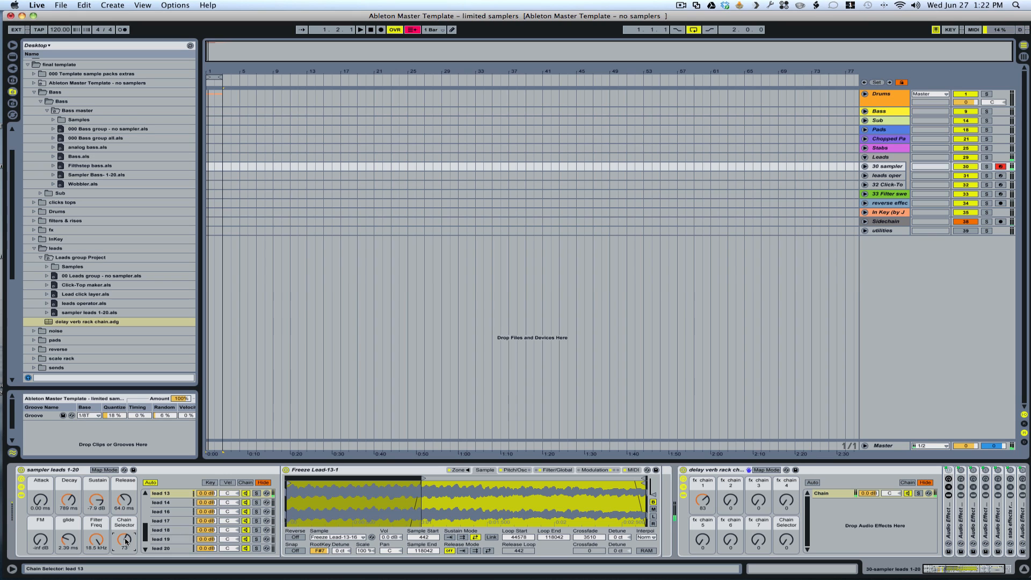
{"action": "left_click_drag", "start_coordinate": [126, 540], "coordinate": [126, 542]}
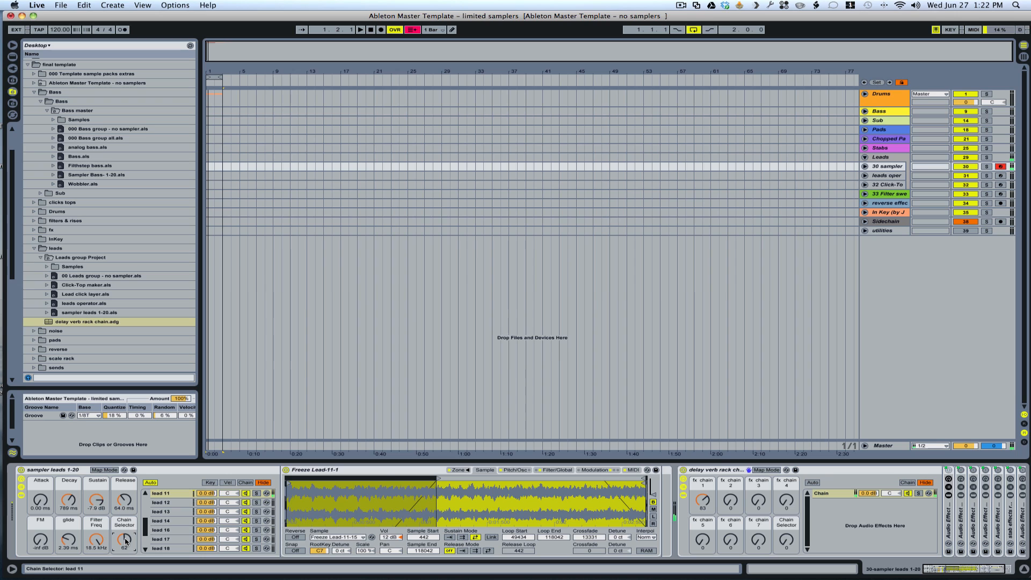
{"action": "left_click_drag", "start_coordinate": [126, 541], "coordinate": [126, 544]}
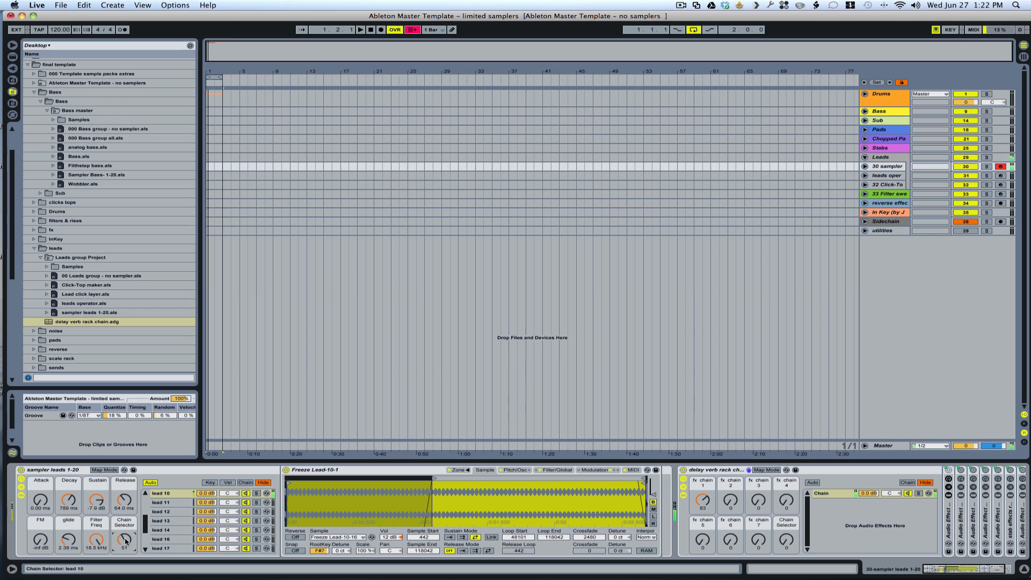
{"action": "left_click_drag", "start_coordinate": [126, 542], "coordinate": [124, 540]}
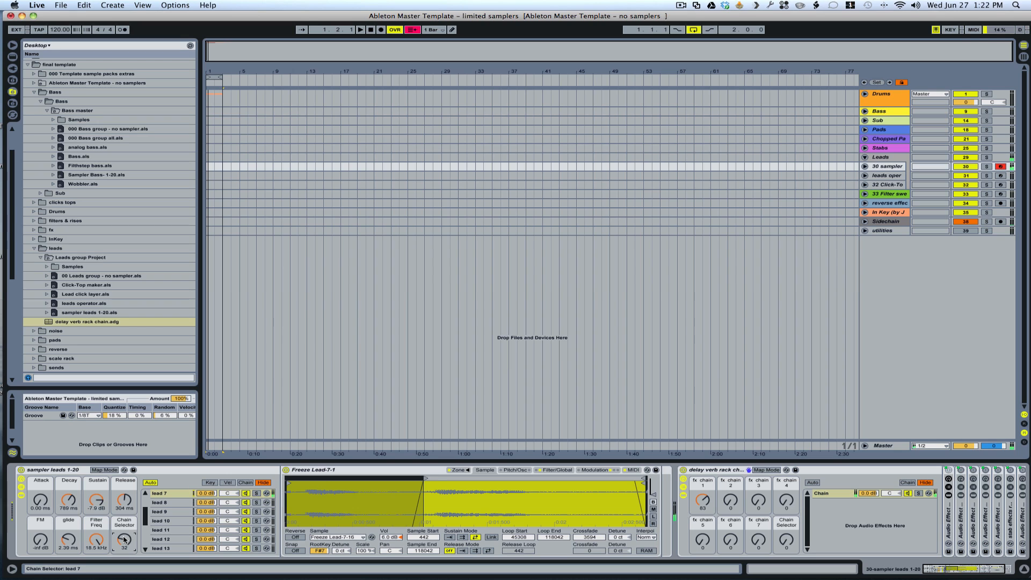
{"action": "left_click_drag", "start_coordinate": [124, 540], "coordinate": [122, 540]}
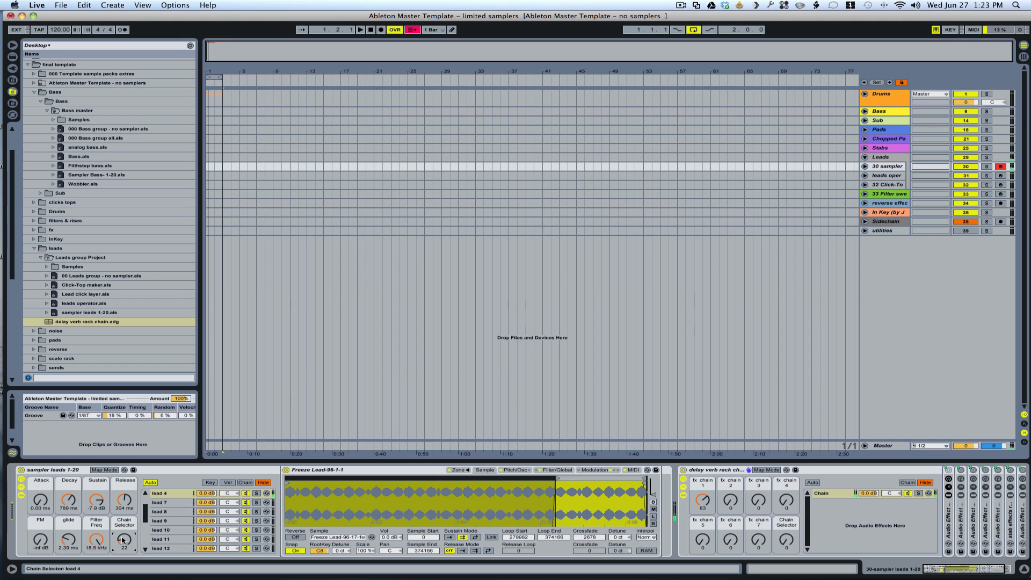
{"action": "left_click_drag", "start_coordinate": [124, 540], "coordinate": [123, 540]}
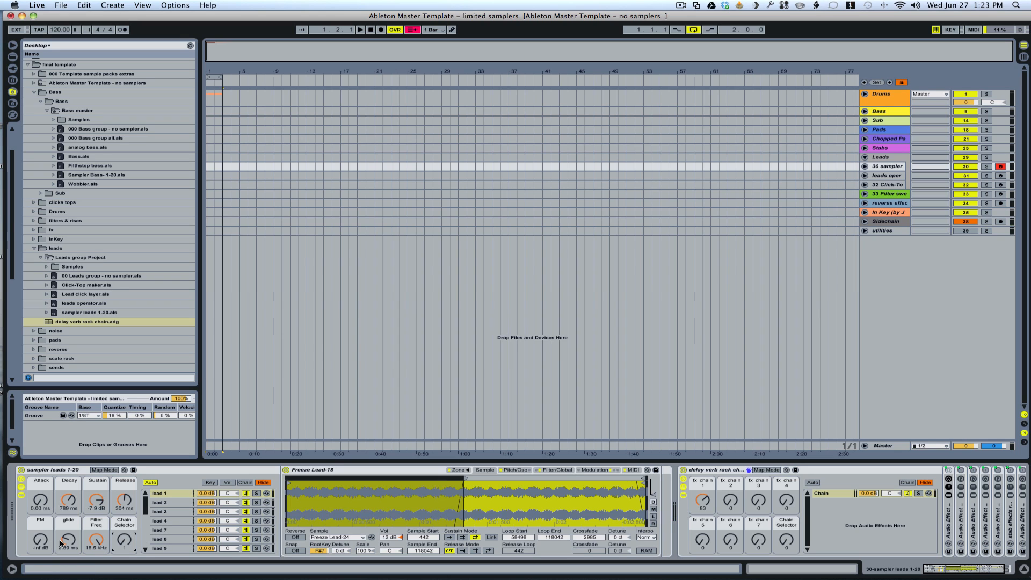
Set the sampler leads rack's FM macro to -49 dB, shorten its glide and try the Filter Freq macro
{"action": "left_click_drag", "start_coordinate": [44, 544], "coordinate": [71, 540]}
{"action": "mouse_move", "coordinate": [71, 540]}
{"action": "left_mouse_down"}
{"action": "mouse_move", "coordinate": [71, 551]}
{"action": "mouse_move", "coordinate": [71, 540]}
{"action": "left_mouse_up"}
{"action": "left_click_drag", "start_coordinate": [69, 539], "coordinate": [96, 523]}
Examine the sampler leads rack's chain list from lead 1 through lead 20
{"action": "left_click", "coordinate": [64, 473]}
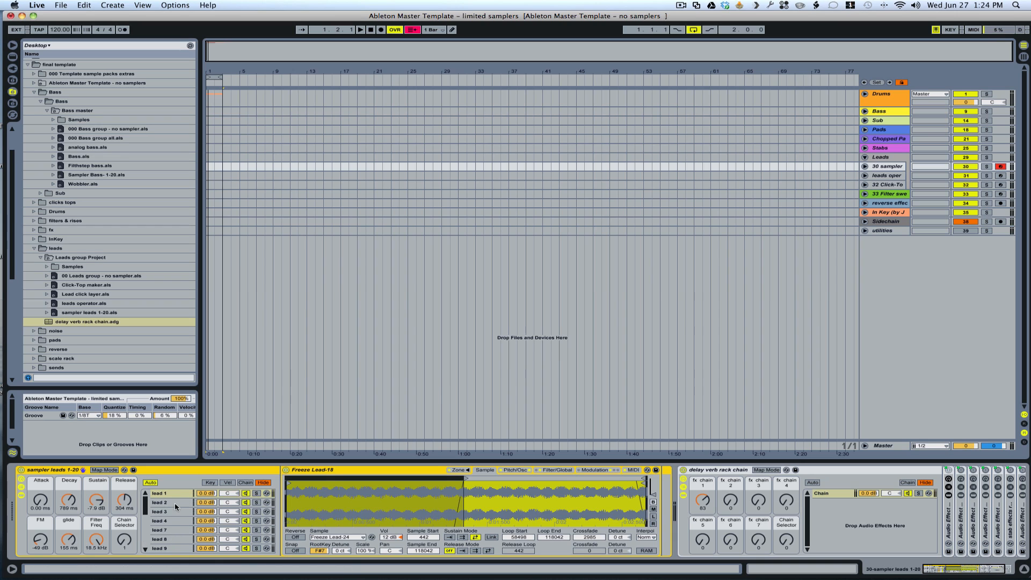
{"action": "scroll", "coordinate": [175, 504], "scroll_direction": "down", "scroll_amount": 10}
{"action": "scroll", "coordinate": [165, 528], "scroll_direction": "up", "scroll_amount": 10}
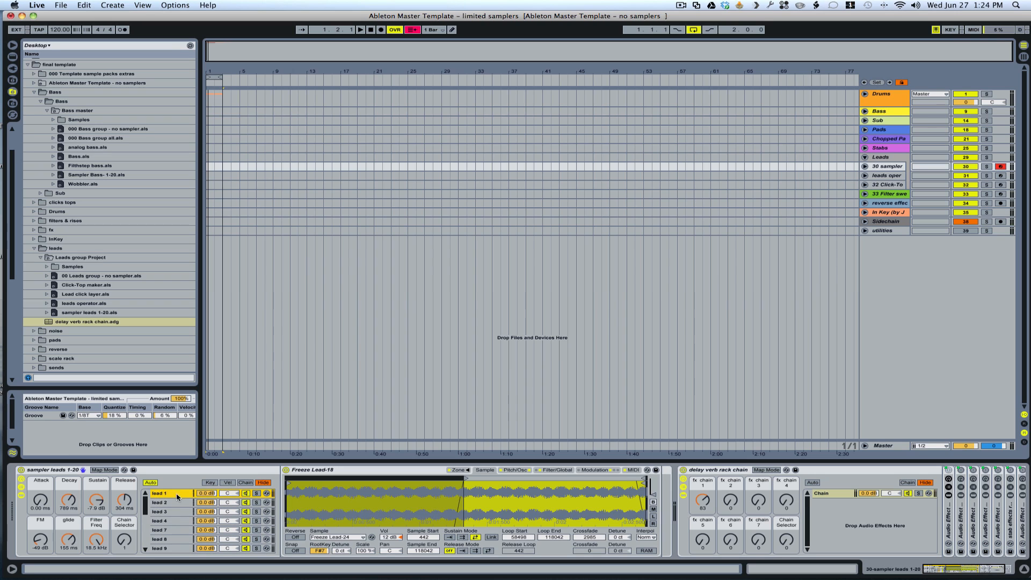
{"action": "left_click", "coordinate": [164, 475]}
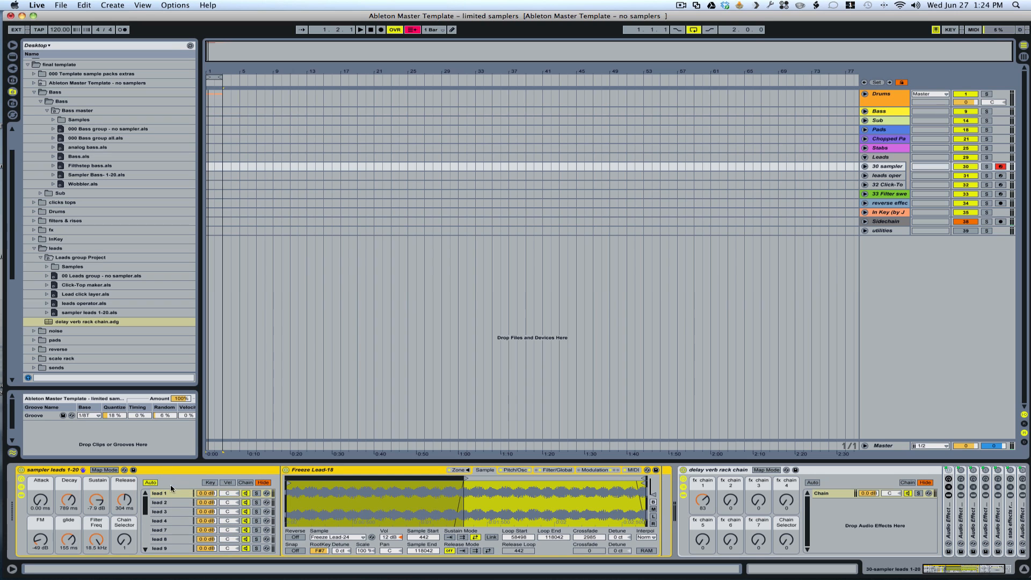
{"action": "scroll", "coordinate": [164, 513], "scroll_direction": "down", "scroll_amount": 10}
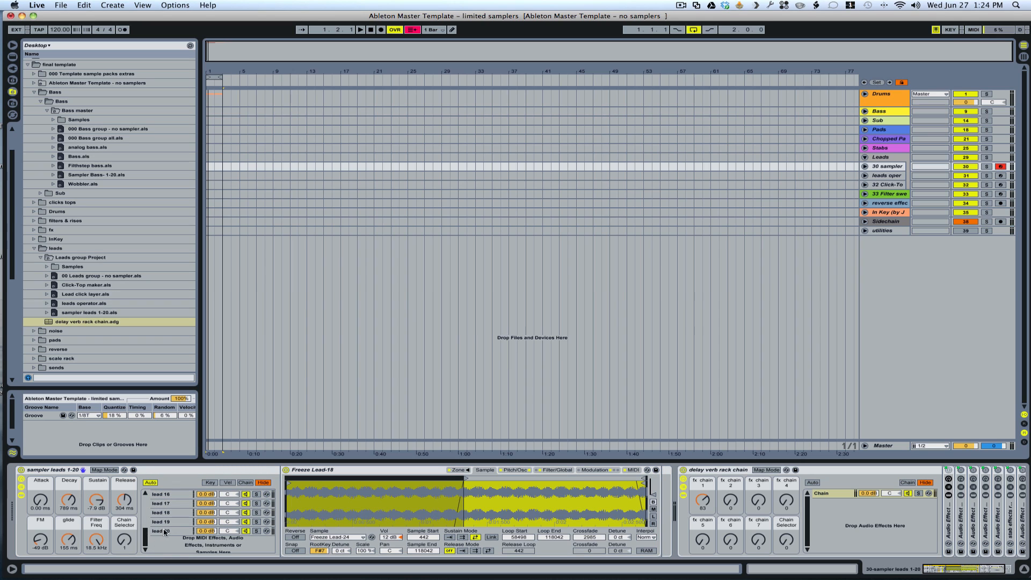
{"action": "scroll", "coordinate": [174, 524], "scroll_direction": "up", "scroll_amount": 10}
Select the leads operator track and its lead 1 chain, and inspect the Operator and delay verb rack chain devices
{"action": "key", "text": "Down"}
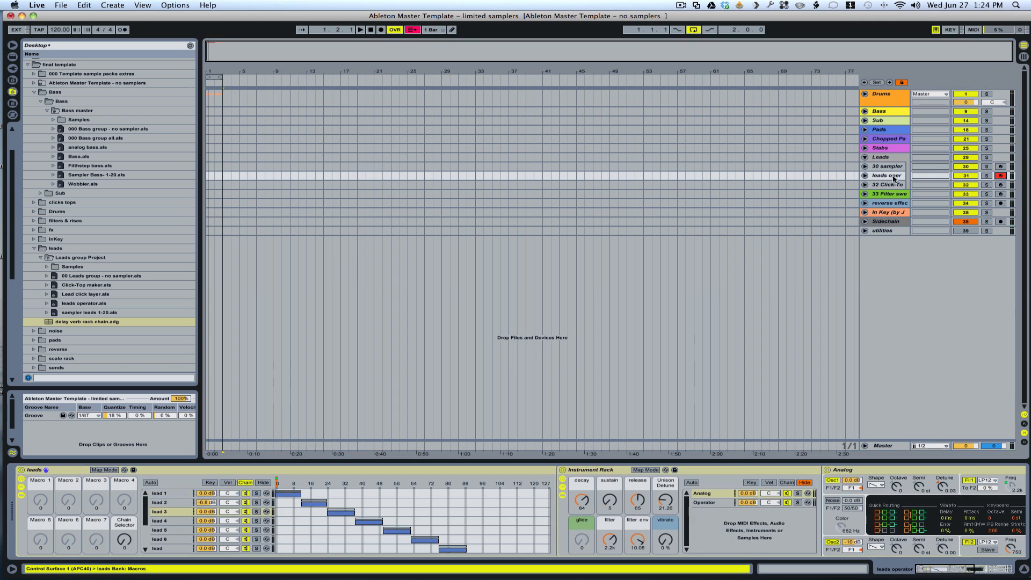
{"action": "left_click", "coordinate": [161, 493]}
{"action": "scroll", "coordinate": [719, 552], "scroll_direction": "right", "scroll_amount": 5}
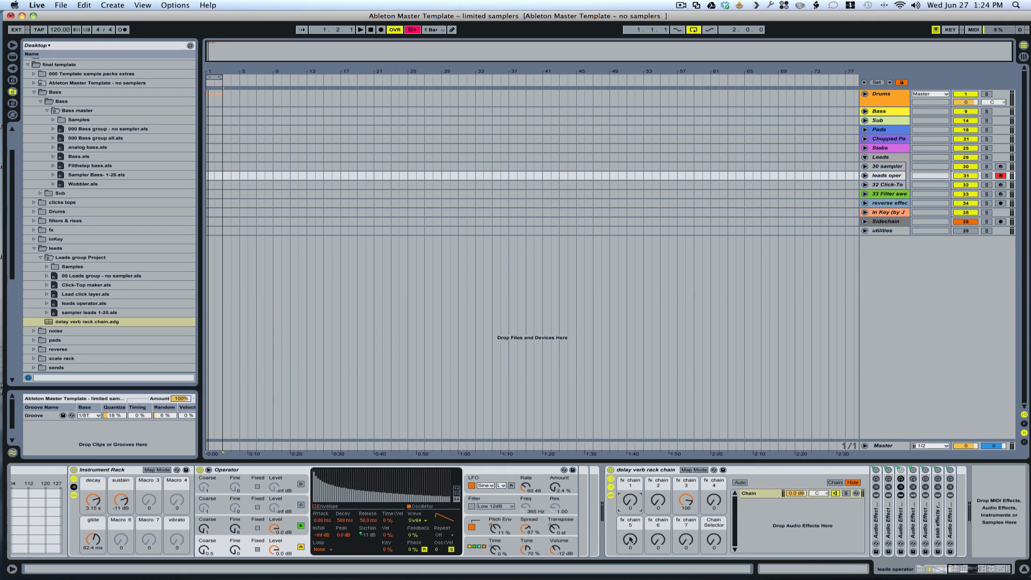
{"action": "scroll", "coordinate": [567, 519], "scroll_direction": "left", "scroll_amount": 6}
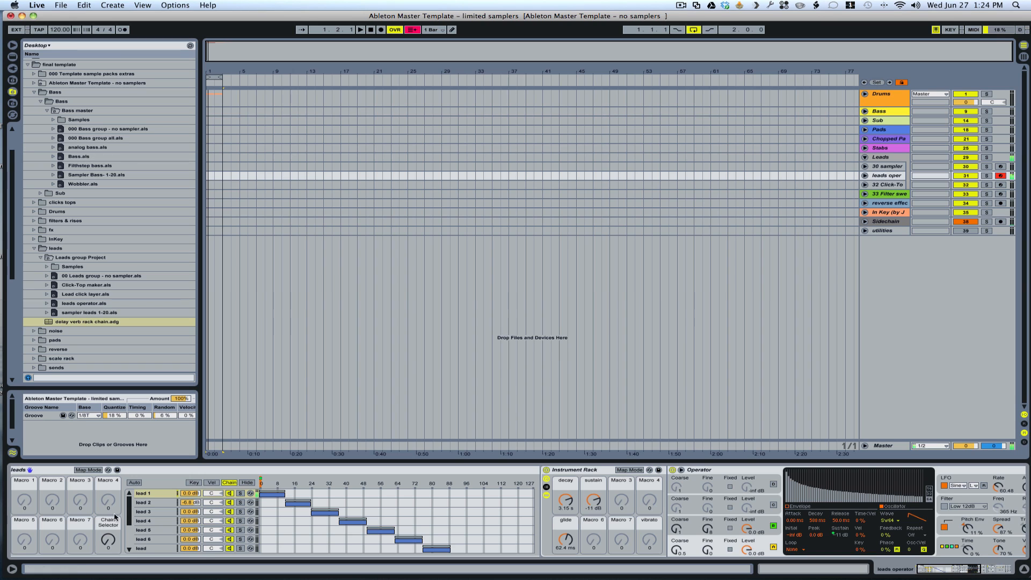
Turn on automatic chain selection in the leads rack and audition its leads by moving the Chain Selector through 16, 50, 67 and 84 to 95
{"action": "left_click", "coordinate": [134, 483]}
{"action": "left_click_drag", "start_coordinate": [106, 542], "coordinate": [104, 543]}
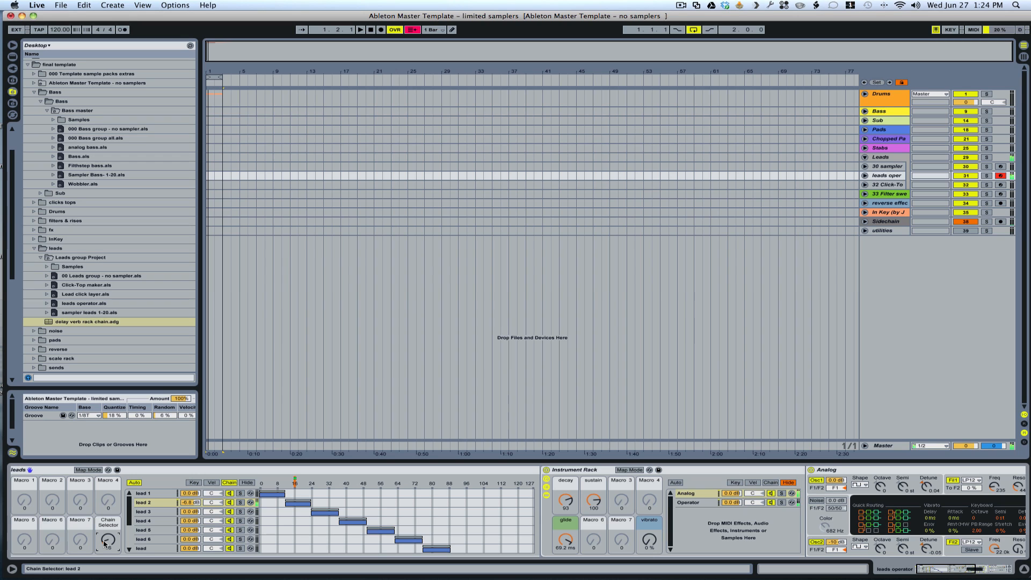
{"action": "mouse_move", "coordinate": [105, 544]}
{"action": "left_mouse_down"}
{"action": "mouse_move", "coordinate": [105, 534]}
{"action": "mouse_move", "coordinate": [105, 544]}
{"action": "left_mouse_up"}
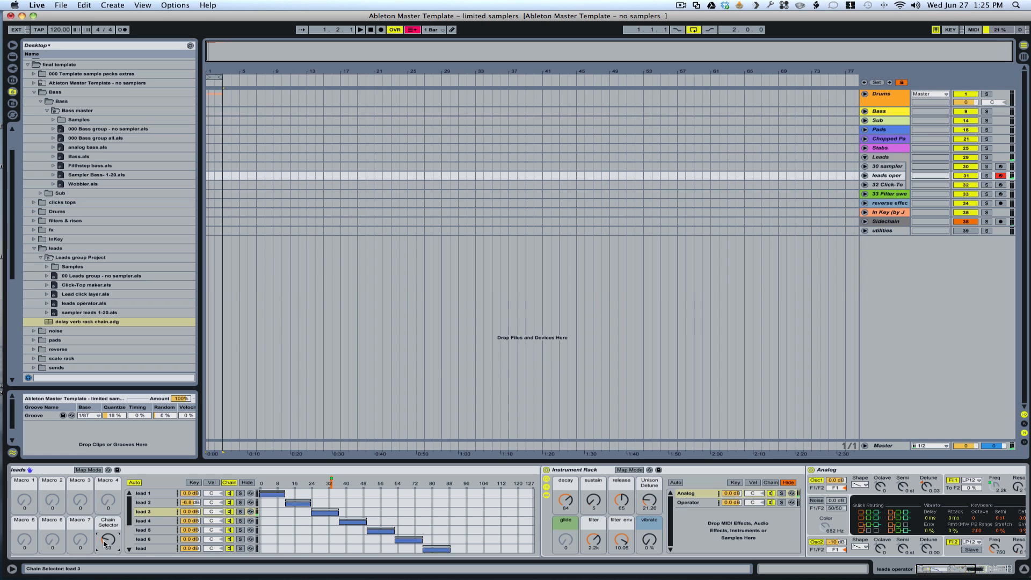
{"action": "left_click_drag", "start_coordinate": [105, 543], "coordinate": [111, 540]}
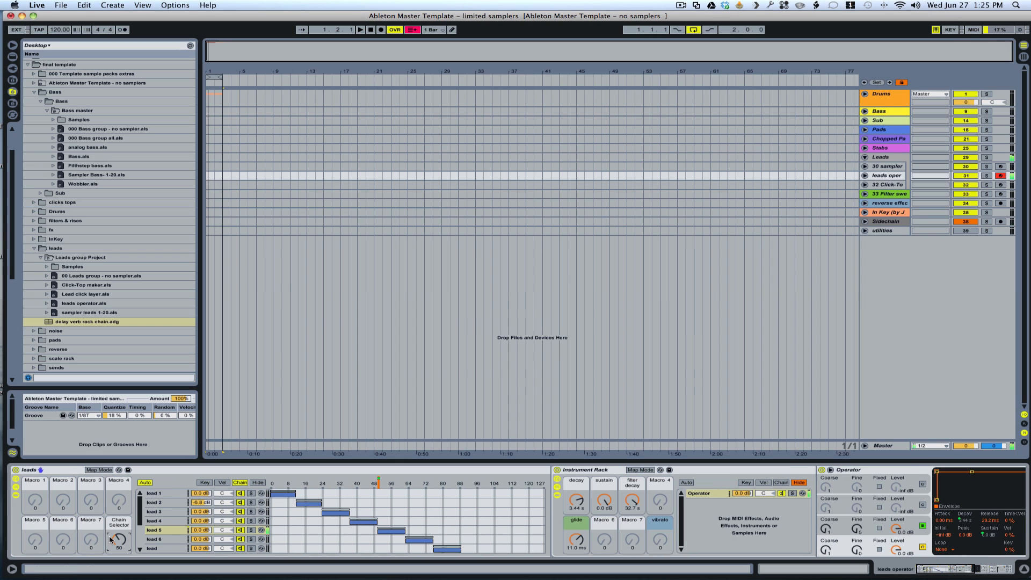
{"action": "left_click_drag", "start_coordinate": [119, 542], "coordinate": [121, 542]}
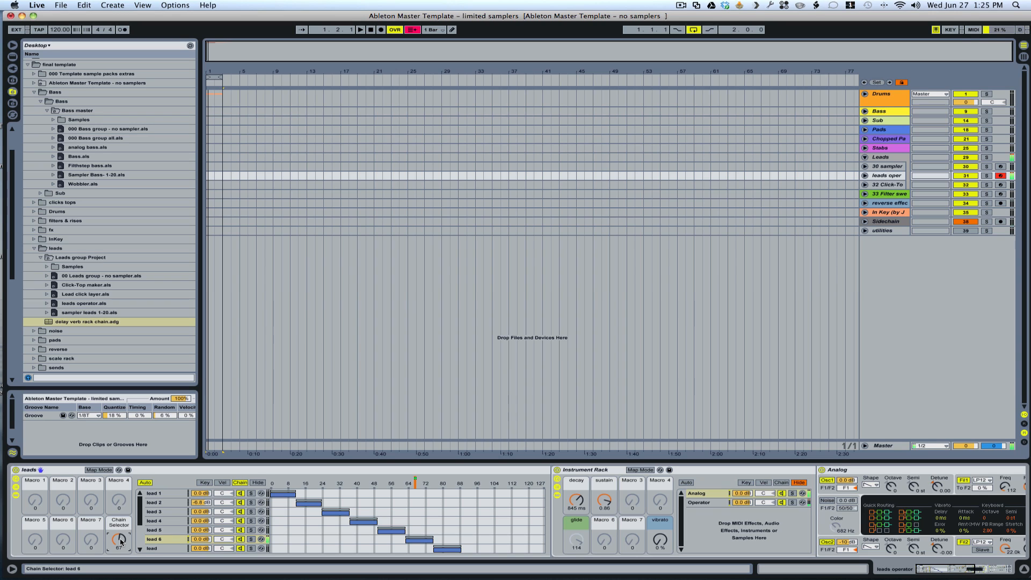
{"action": "key", "text": "z"}
{"action": "left_click_drag", "start_coordinate": [122, 543], "coordinate": [122, 532]}
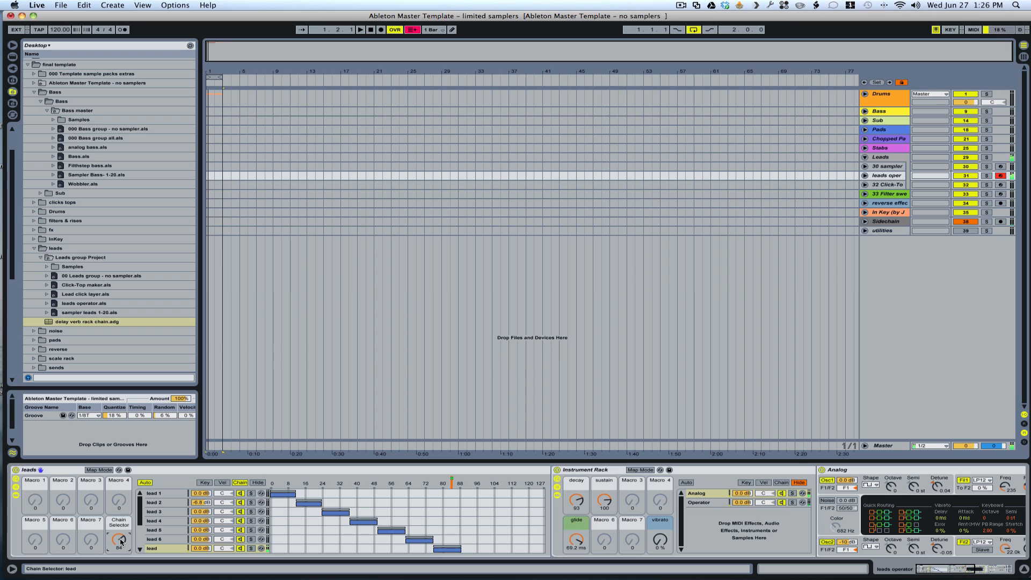
{"action": "left_click_drag", "start_coordinate": [121, 542], "coordinate": [121, 533]}
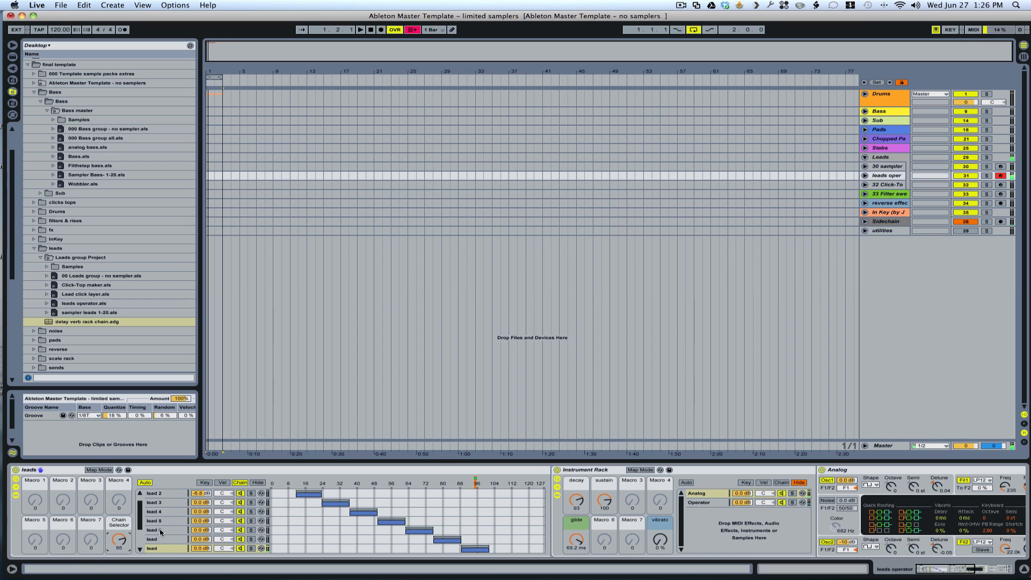
{"action": "scroll", "coordinate": [161, 535], "scroll_direction": "down", "scroll_amount": 4}
{"action": "scroll", "coordinate": [155, 547], "scroll_direction": "up", "scroll_amount": 5}
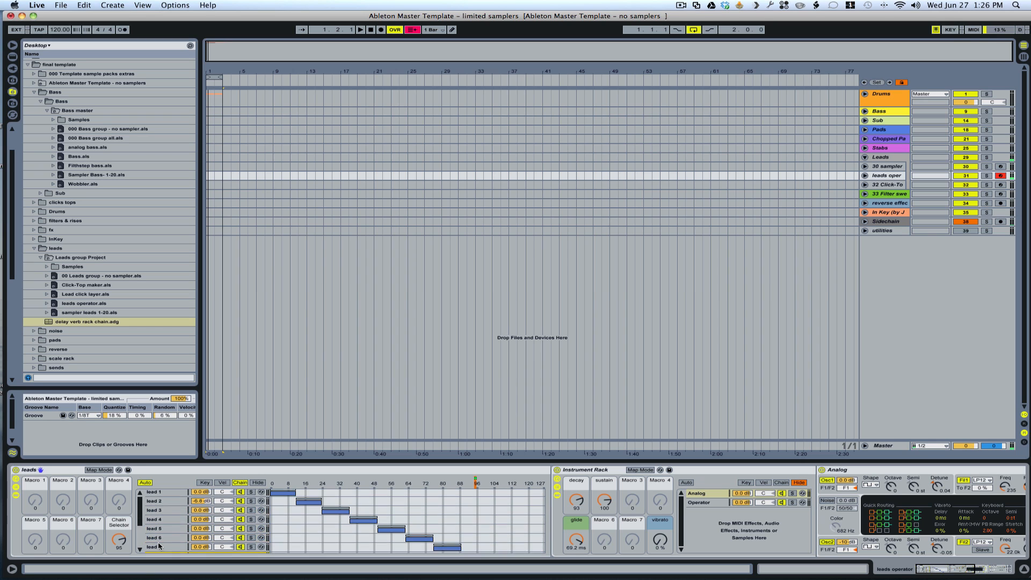
{"action": "scroll", "coordinate": [156, 547], "scroll_direction": "right", "scroll_amount": 2}
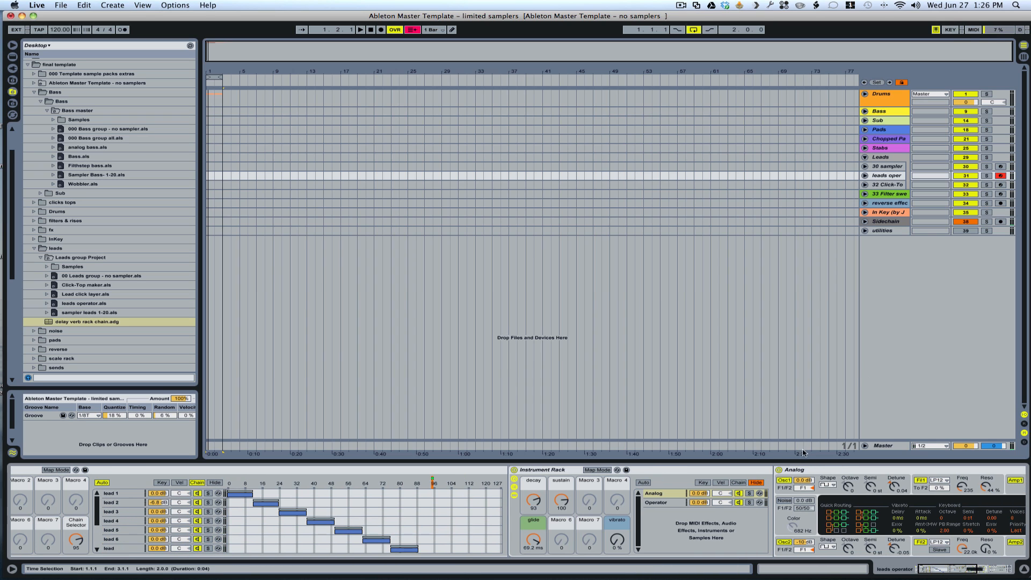
{"action": "scroll", "coordinate": [787, 505], "scroll_direction": "right", "scroll_amount": 10}
Arm the 32 Click-Top maker track and adjust its macros to noise -39 dB, attack 0.56 ms, filter rez 10.0 and chain select 7
{"action": "left_click", "coordinate": [886, 184]}
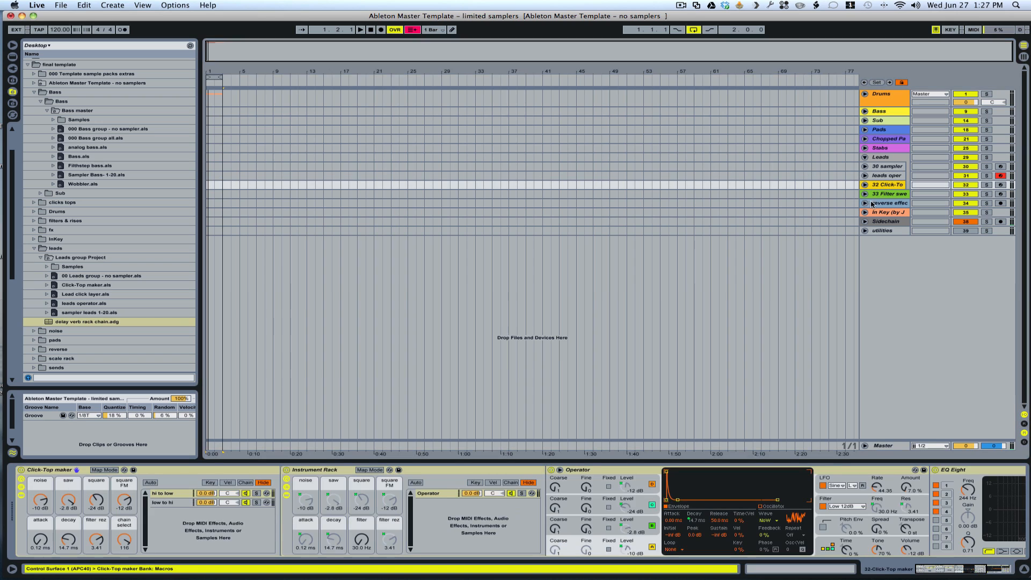
{"action": "left_click", "coordinate": [1001, 186]}
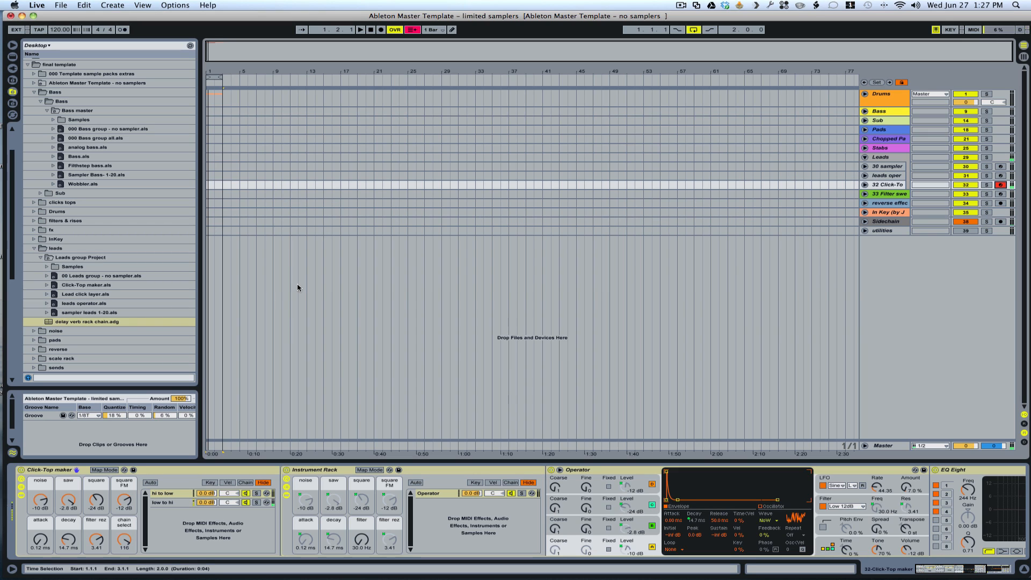
{"action": "left_click", "coordinate": [40, 501]}
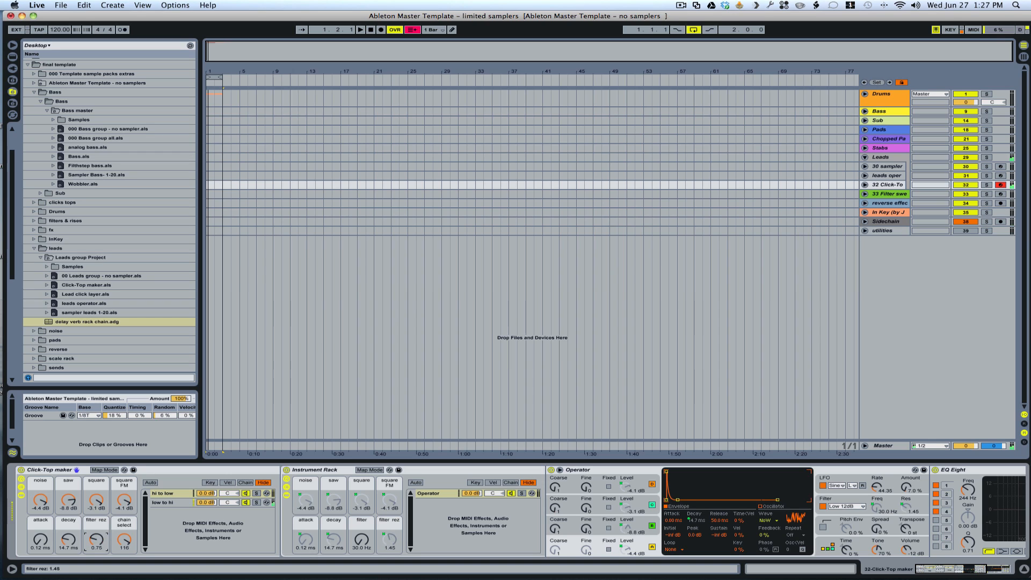
{"action": "left_click_drag", "start_coordinate": [42, 540], "coordinate": [42, 493]}
{"action": "left_click_drag", "start_coordinate": [42, 540], "coordinate": [41, 545]}
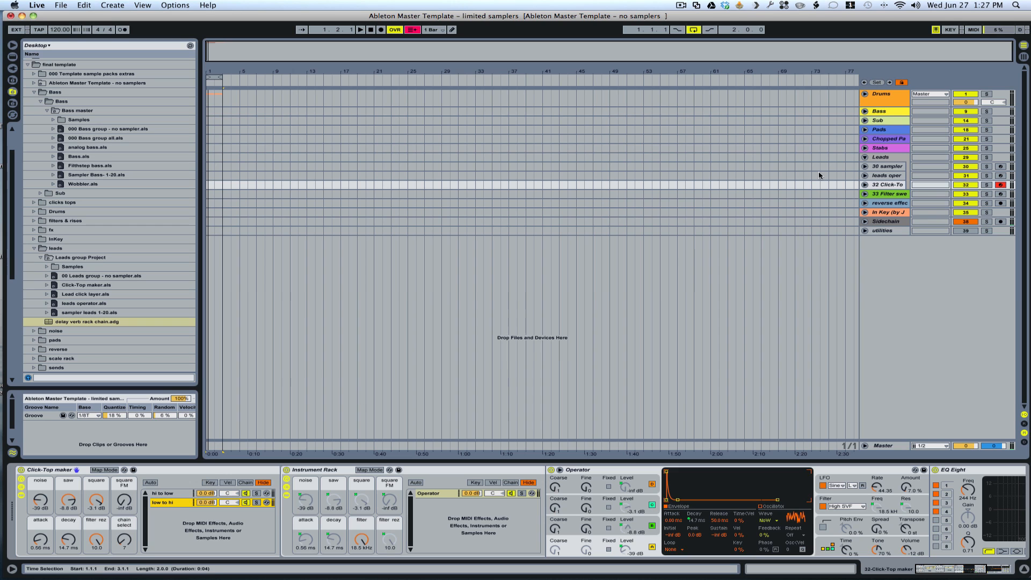
Unfold the 33 Filter sweep track and set its rack's Filter Freq to 218 Hz and Filter Res to 5.01
{"action": "left_click", "coordinate": [865, 194]}
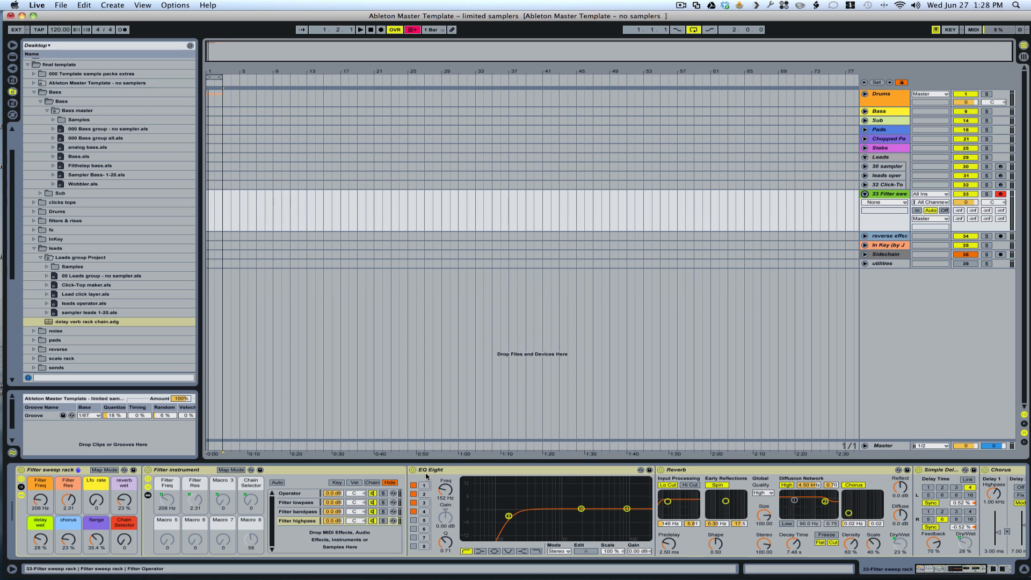
{"action": "mouse_move", "coordinate": [40, 500]}
{"action": "left_mouse_down"}
{"action": "mouse_move", "coordinate": [41, 472]}
{"action": "mouse_move", "coordinate": [40, 501]}
{"action": "left_mouse_up"}
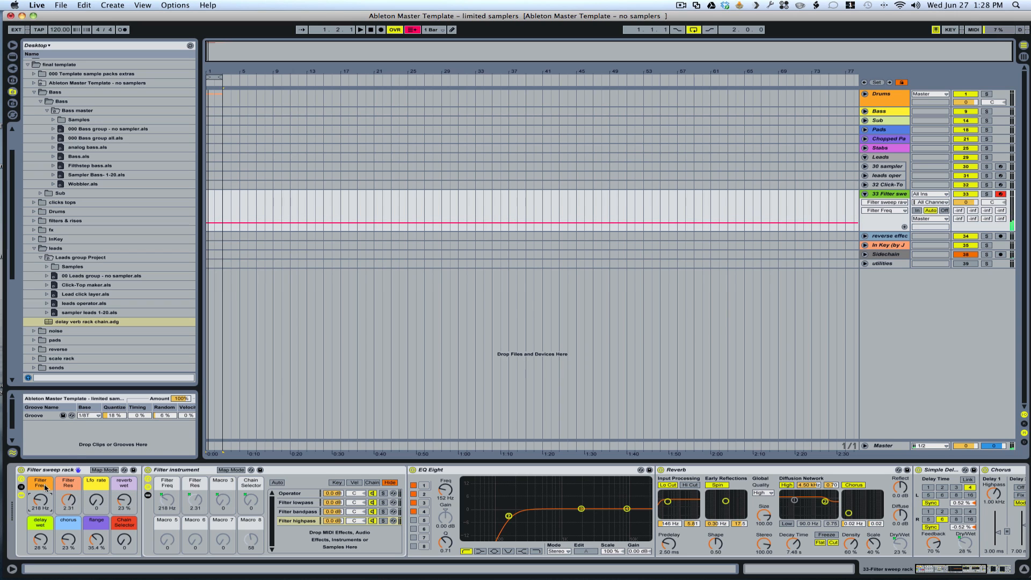
{"action": "left_click_drag", "start_coordinate": [68, 500], "coordinate": [68, 491]}
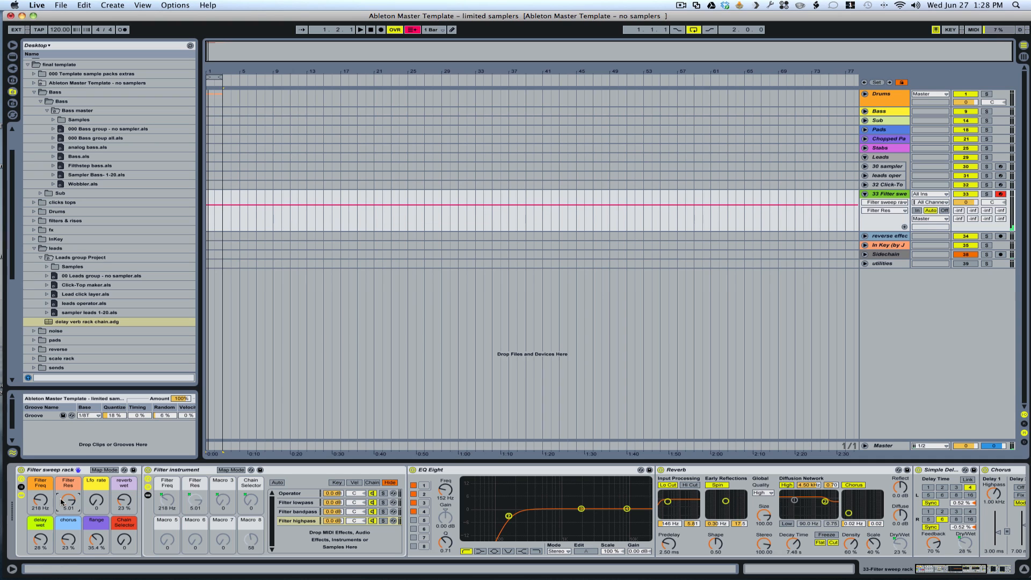
Adjust the Filter sweep rack to Filter Freq 684 Hz, Filter Res 1.81 and Lfo rate 53 while auditioning the sweep
{"action": "left_click", "coordinate": [40, 501]}
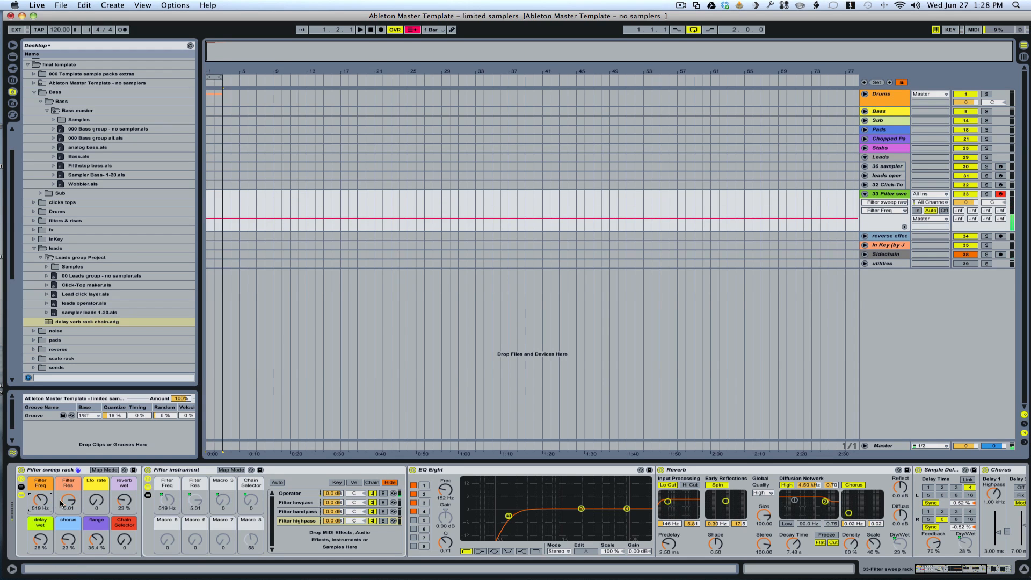
{"action": "mouse_move", "coordinate": [68, 501]}
{"action": "left_mouse_down"}
{"action": "mouse_move", "coordinate": [68, 529]}
{"action": "mouse_move", "coordinate": [40, 483]}
{"action": "mouse_move", "coordinate": [40, 503]}
{"action": "mouse_move", "coordinate": [68, 500]}
{"action": "left_mouse_up"}
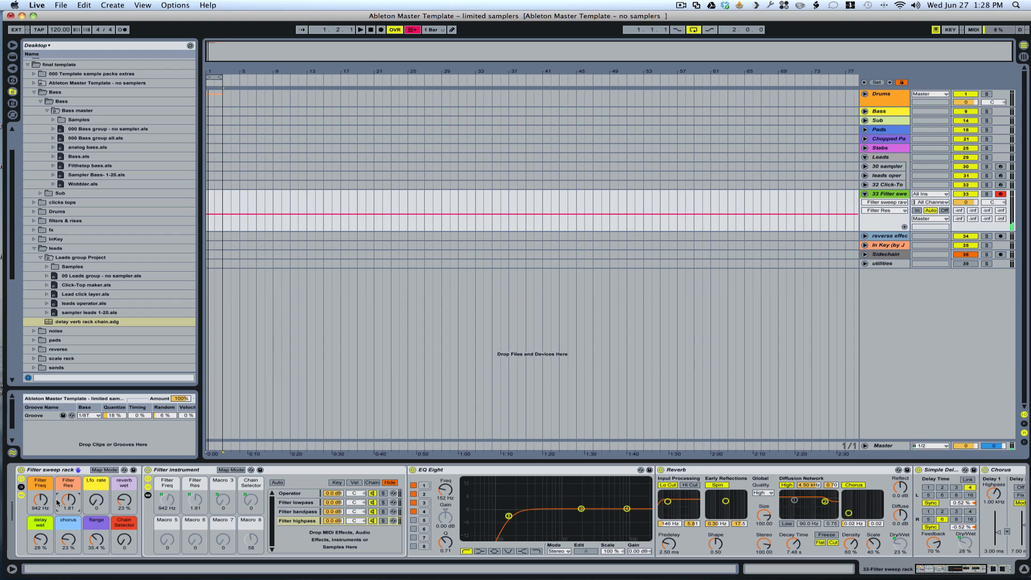
{"action": "left_click_drag", "start_coordinate": [96, 499], "coordinate": [97, 490]}
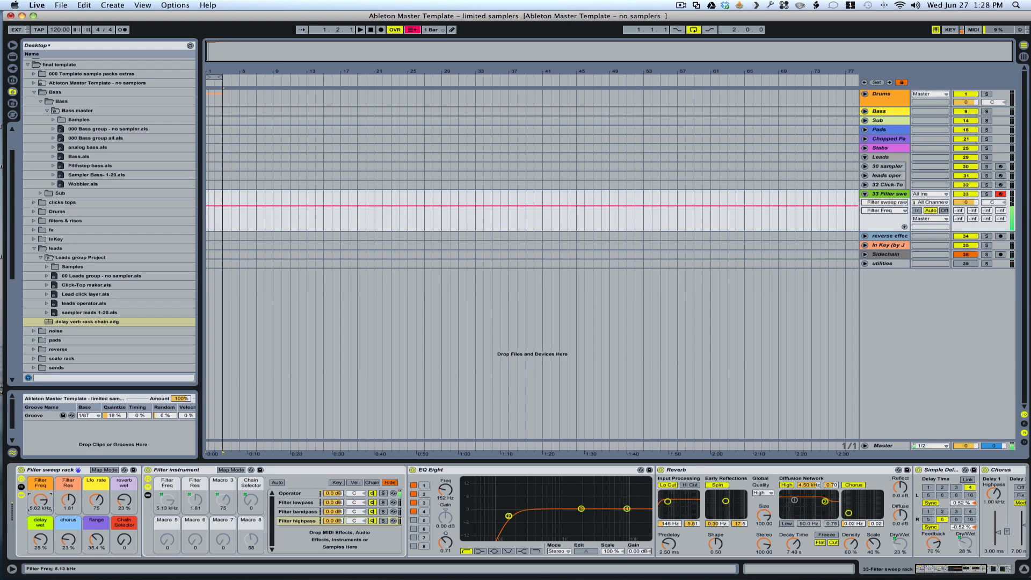
{"action": "left_click_drag", "start_coordinate": [96, 500], "coordinate": [97, 525]}
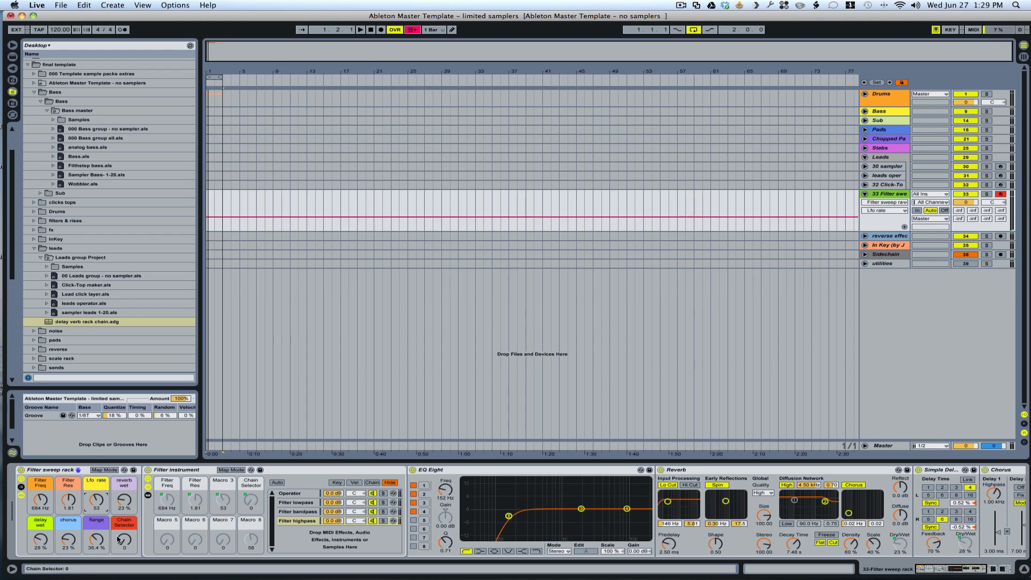
Take the Filter sweep rack's delay wet and reverb wet down to 0.0 %, and audition chorus at 100 % and flange at 44.9 %
{"action": "left_click_drag", "start_coordinate": [68, 543], "coordinate": [95, 572]}
{"action": "left_click_drag", "start_coordinate": [39, 540], "coordinate": [69, 569]}
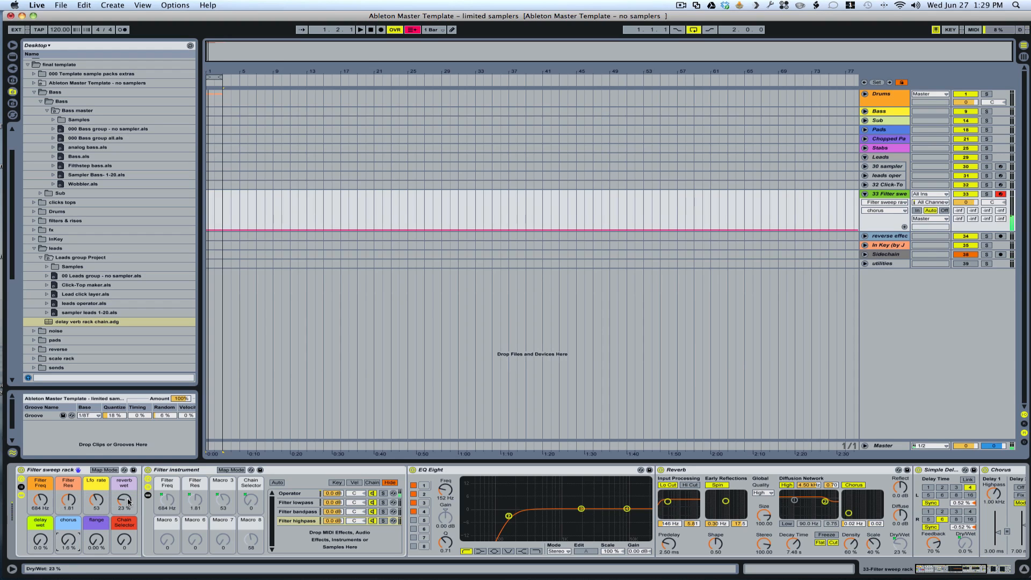
{"action": "left_click_drag", "start_coordinate": [124, 500], "coordinate": [124, 536]}
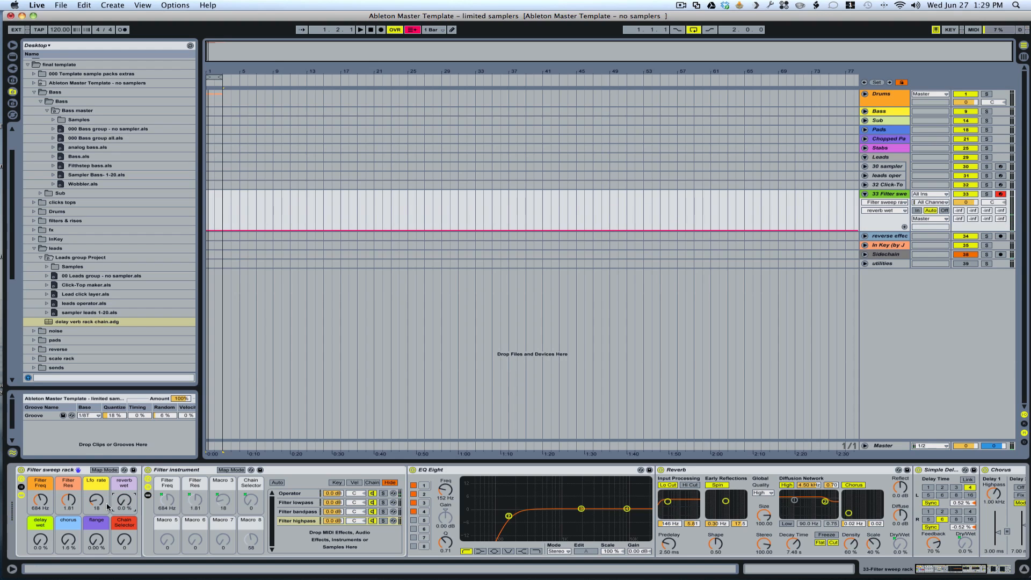
{"action": "left_click_drag", "start_coordinate": [42, 540], "coordinate": [63, 489]}
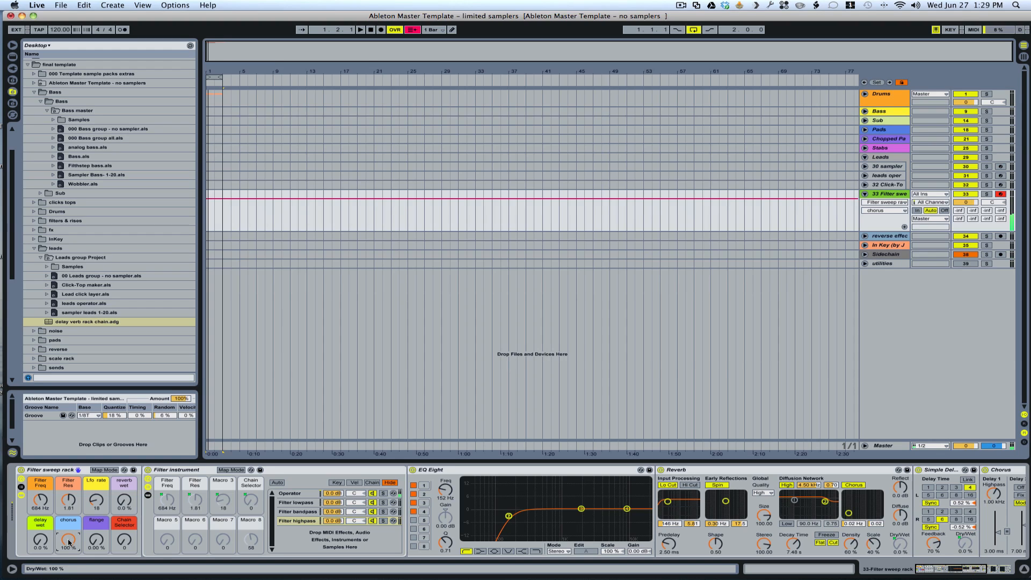
{"action": "left_click_drag", "start_coordinate": [69, 543], "coordinate": [96, 542]}
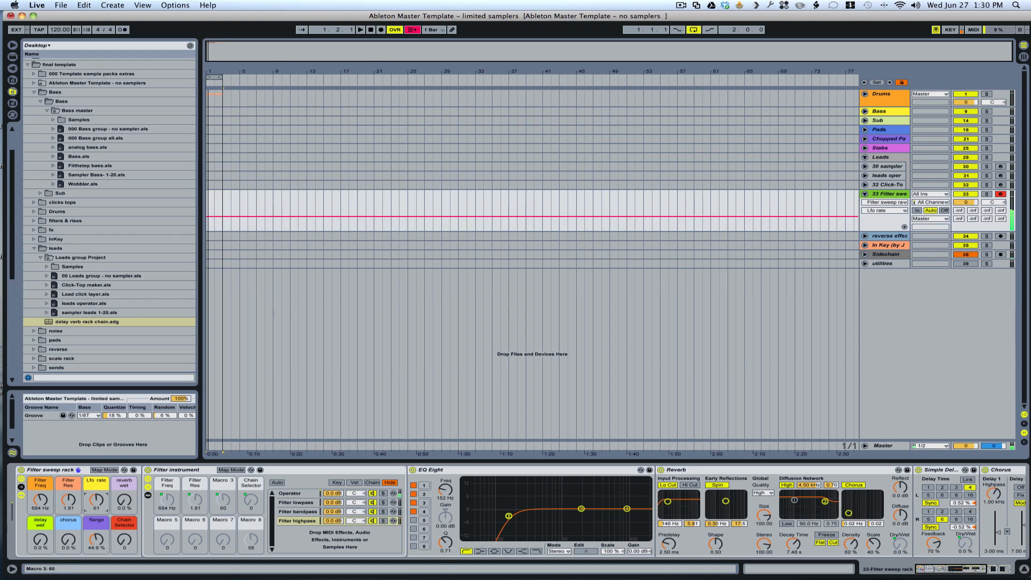
Set the Filter sweep rack to Filter Res 2.45, delay wet 49 %, reverb wet 53 %, Lfo rate 86, Filter Freq 55.0 Hz and flange 15.7 %
{"action": "left_click_drag", "start_coordinate": [63, 501], "coordinate": [42, 496]}
{"action": "left_click_drag", "start_coordinate": [45, 553], "coordinate": [44, 532]}
{"action": "left_click_drag", "start_coordinate": [124, 500], "coordinate": [124, 480]}
{"action": "left_click_drag", "start_coordinate": [96, 500], "coordinate": [41, 514]}
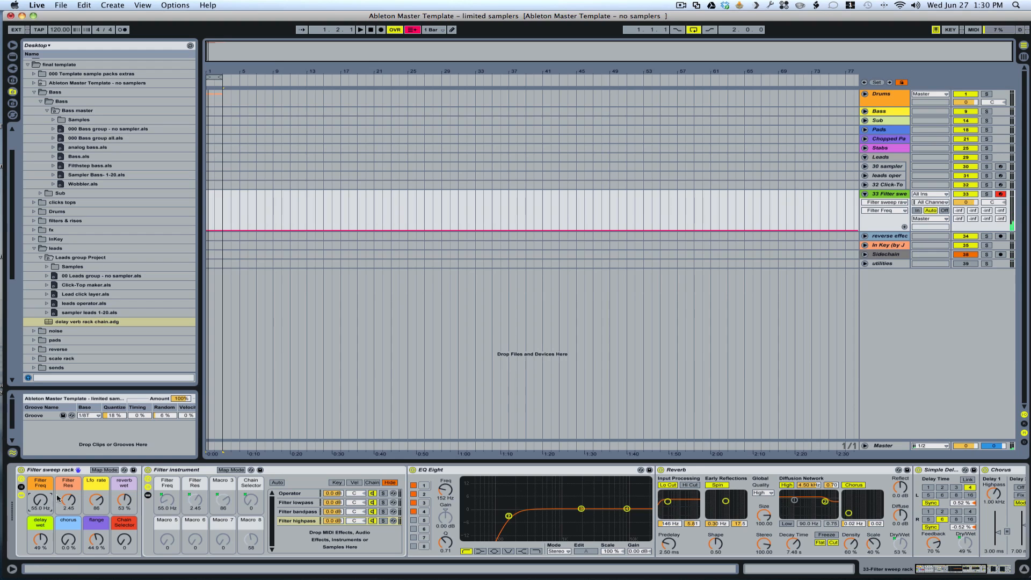
{"action": "left_click_drag", "start_coordinate": [96, 540], "coordinate": [96, 557]}
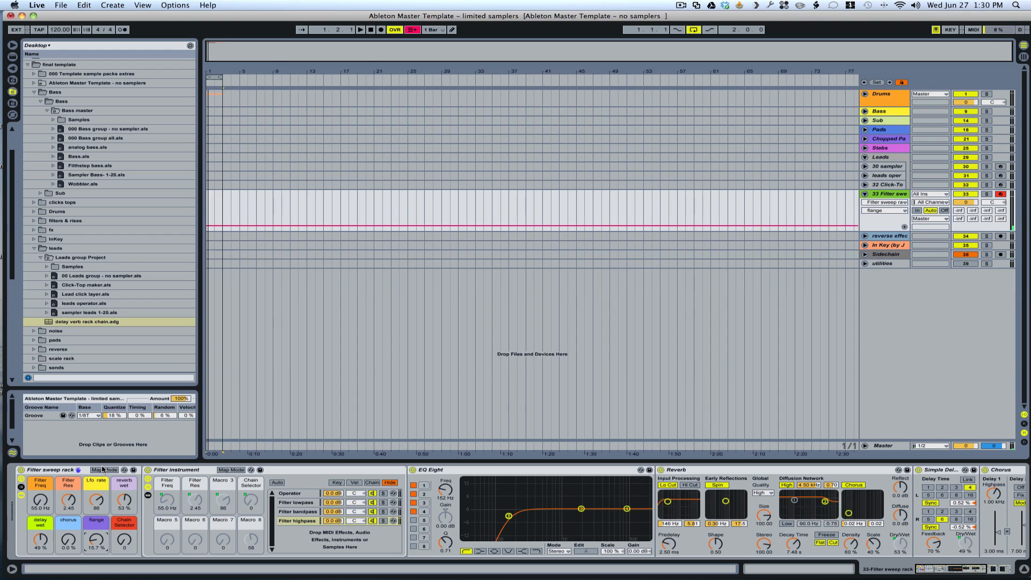
{"action": "left_click", "coordinate": [61, 471]}
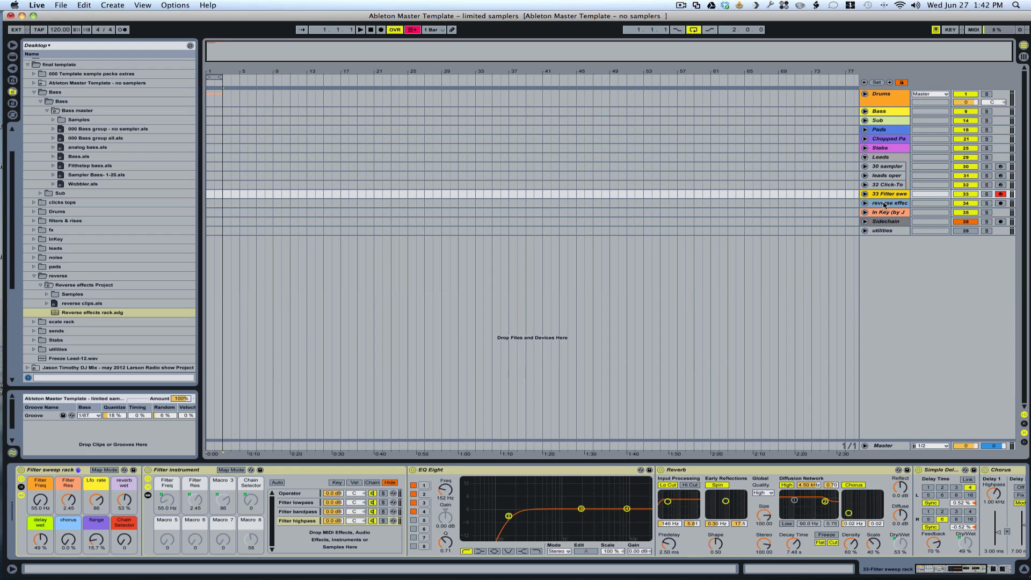
Select the reverse effects track, show its clips in Session View and turn off looping for the reverse 9 clip
{"action": "left_click", "coordinate": [884, 203]}
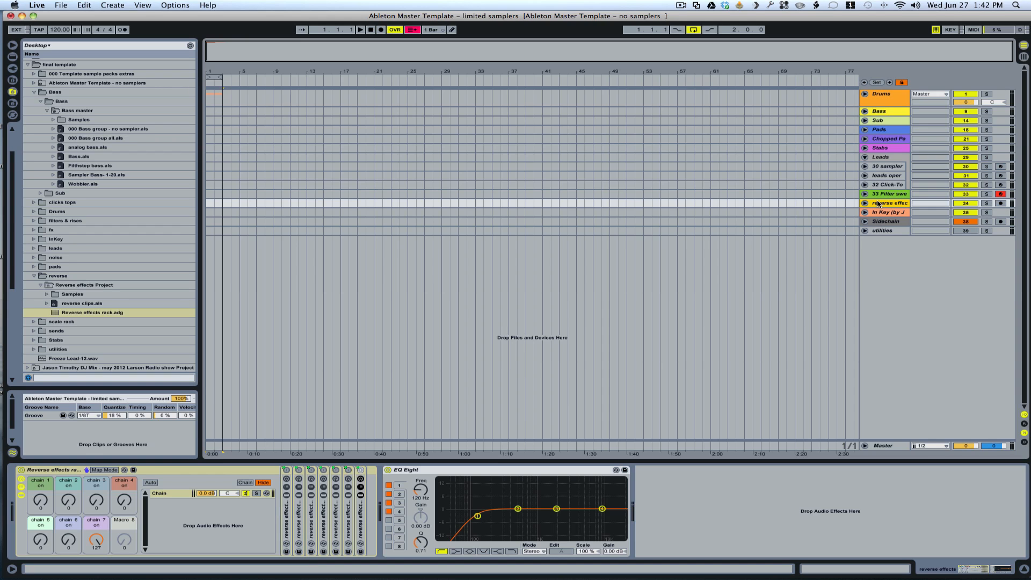
{"action": "key", "text": "Tab"}
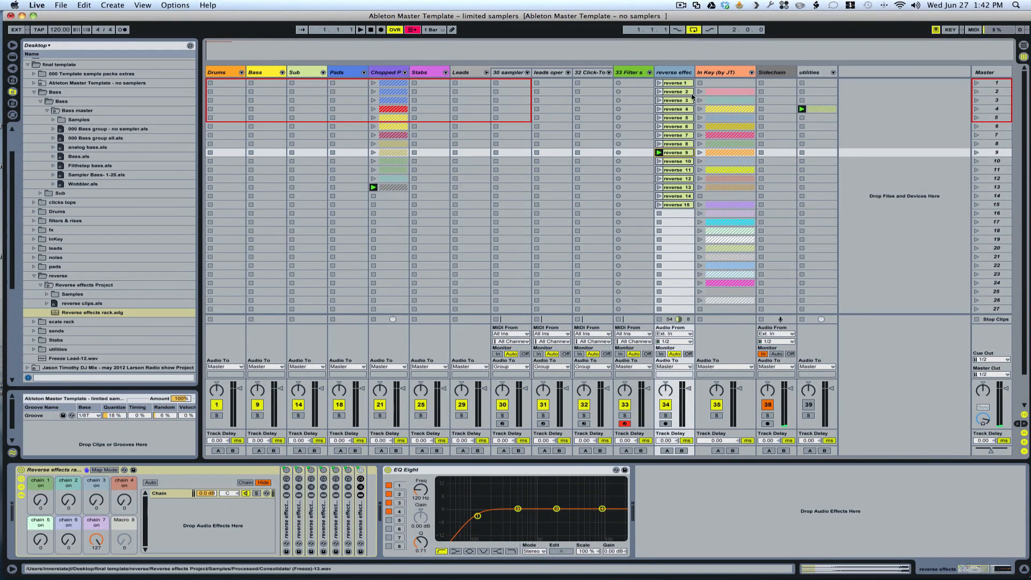
{"action": "left_click", "coordinate": [669, 83]}
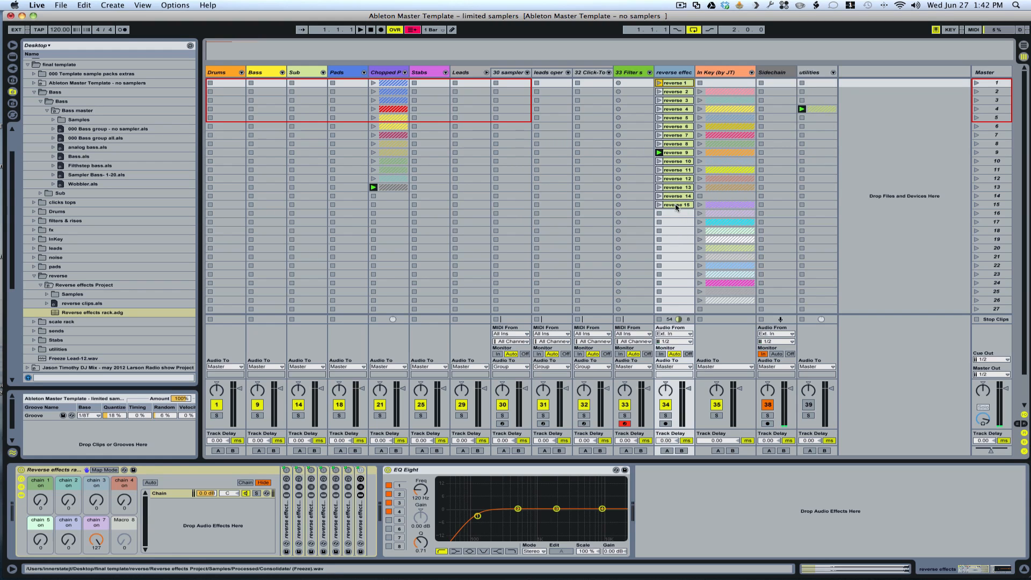
{"action": "left_click", "coordinate": [681, 155]}
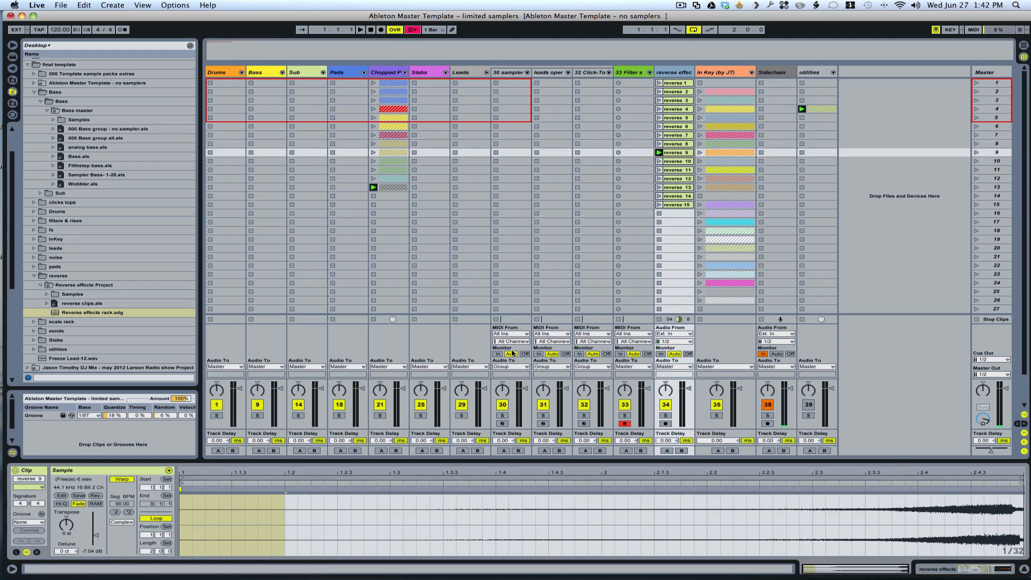
{"action": "left_click", "coordinate": [157, 518]}
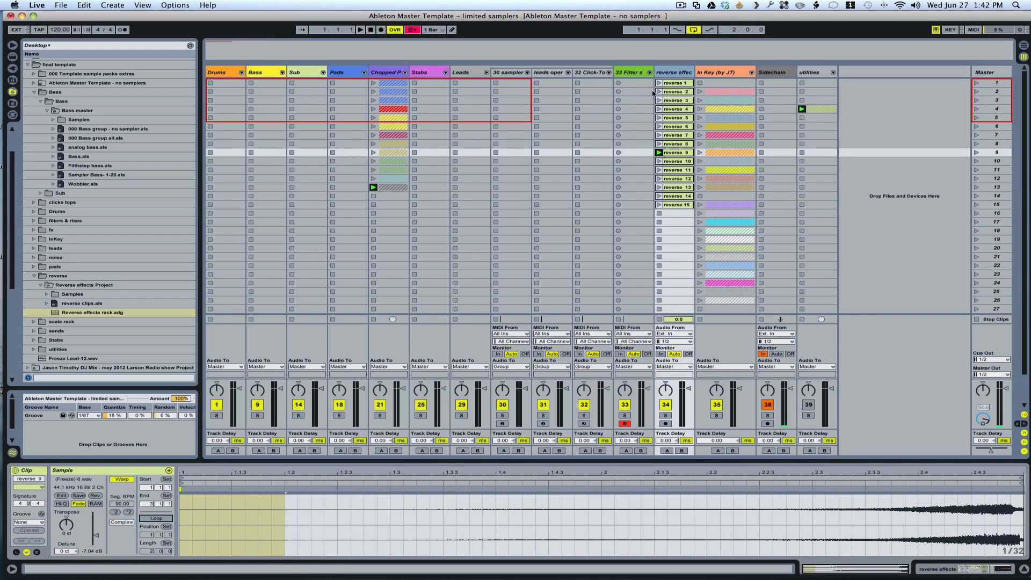
Lower the Reverse effects rack's chain 7 macro to 2 and audition the reverse 1 and reverse 2 clips
{"action": "left_click", "coordinate": [676, 84]}
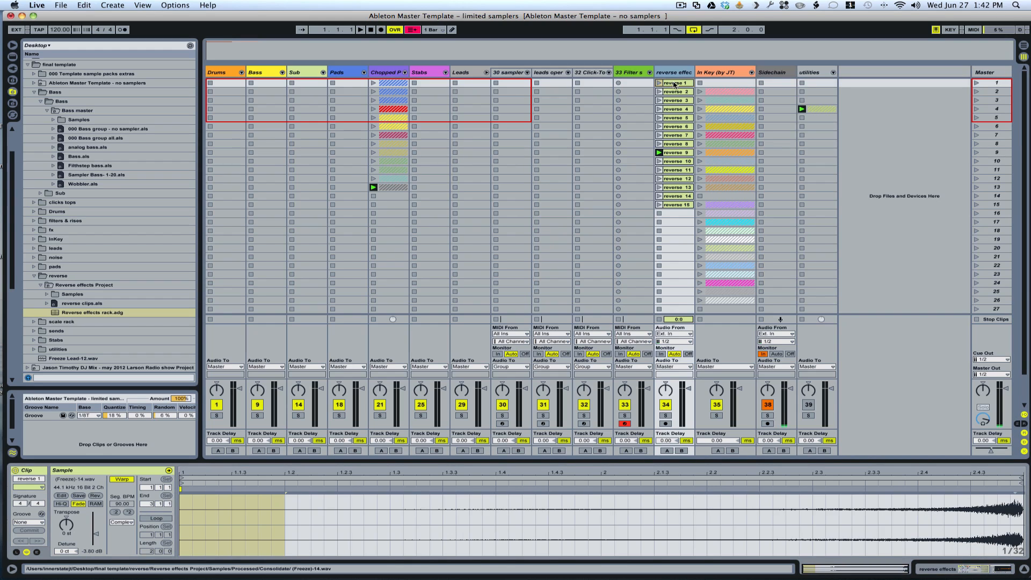
{"action": "left_click", "coordinate": [666, 75]}
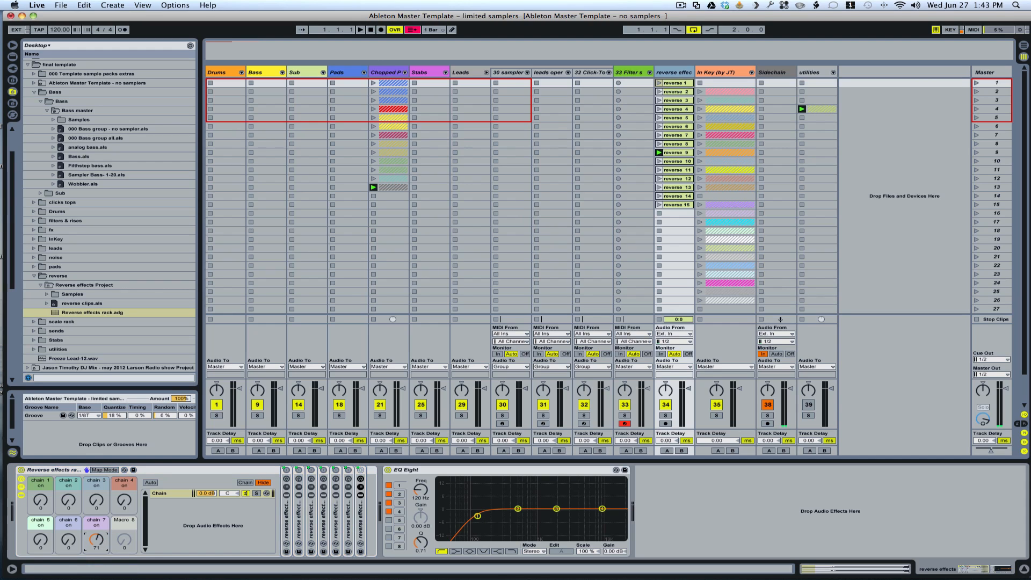
{"action": "left_click_drag", "start_coordinate": [95, 540], "coordinate": [95, 570]}
{"action": "left_click", "coordinate": [659, 83]}
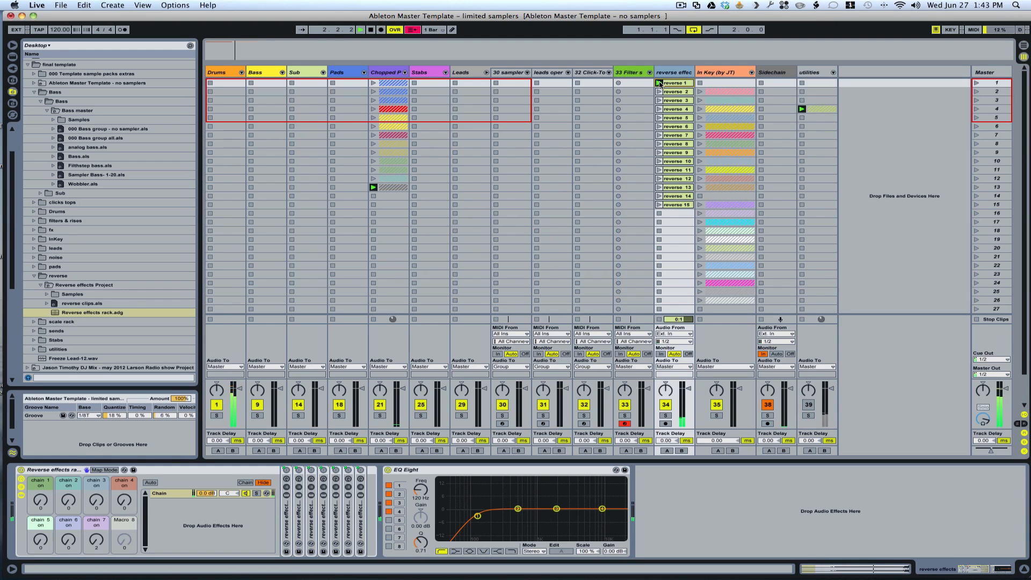
{"action": "left_click", "coordinate": [660, 92]}
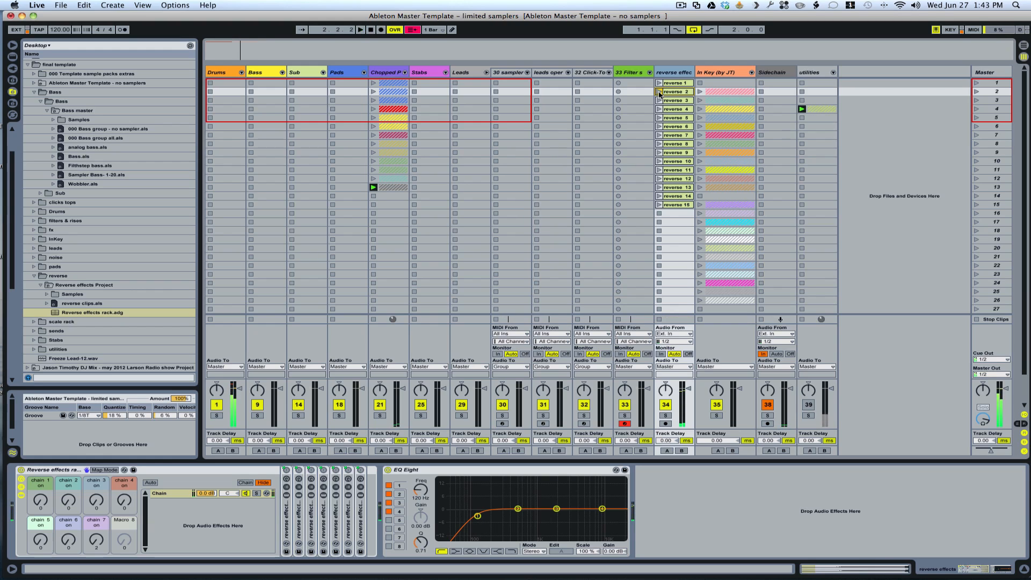
Audition reverse 3 with the chain 1 macro at 127, and reverse 8 with chain 1 at 1 and chain 2 at 127
{"action": "left_click_drag", "start_coordinate": [42, 500], "coordinate": [42, 429]}
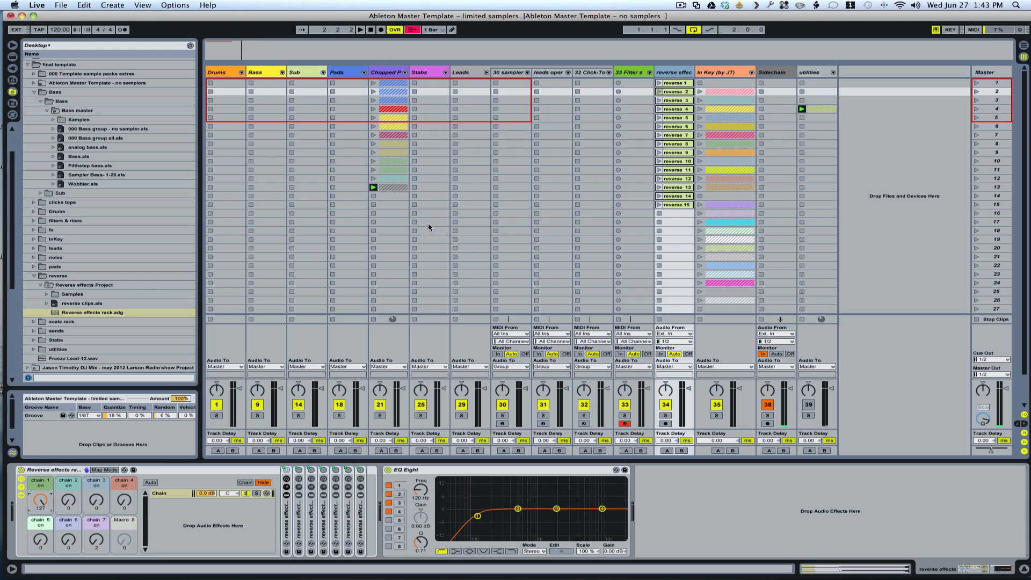
{"action": "left_click", "coordinate": [659, 101]}
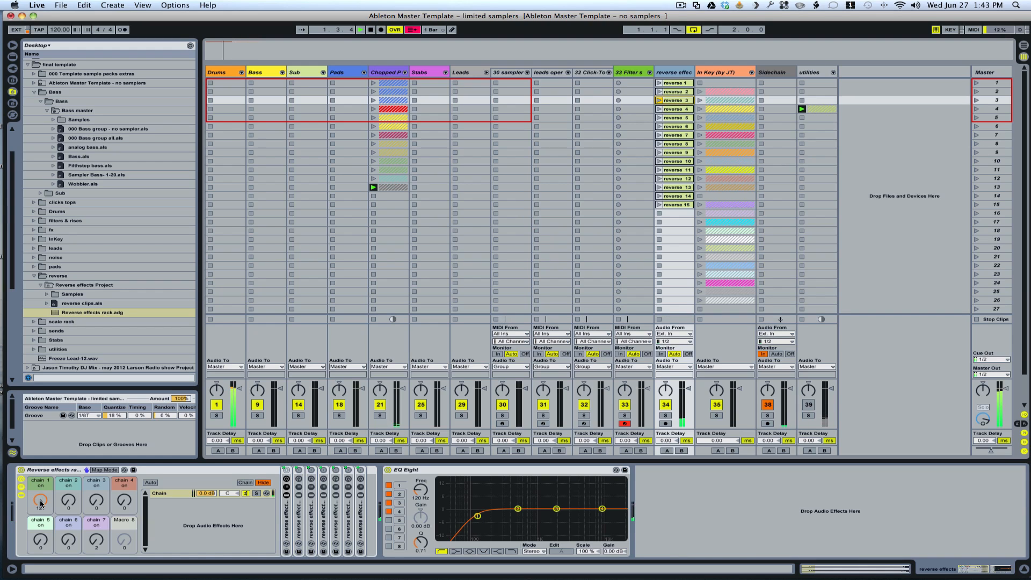
{"action": "left_click_drag", "start_coordinate": [41, 503], "coordinate": [71, 465]}
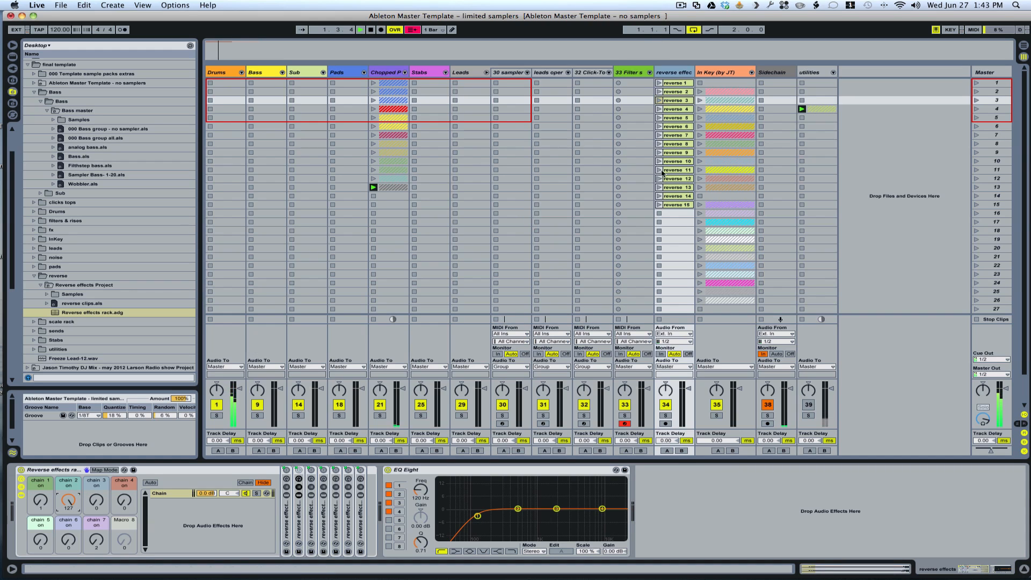
{"action": "left_click", "coordinate": [660, 144]}
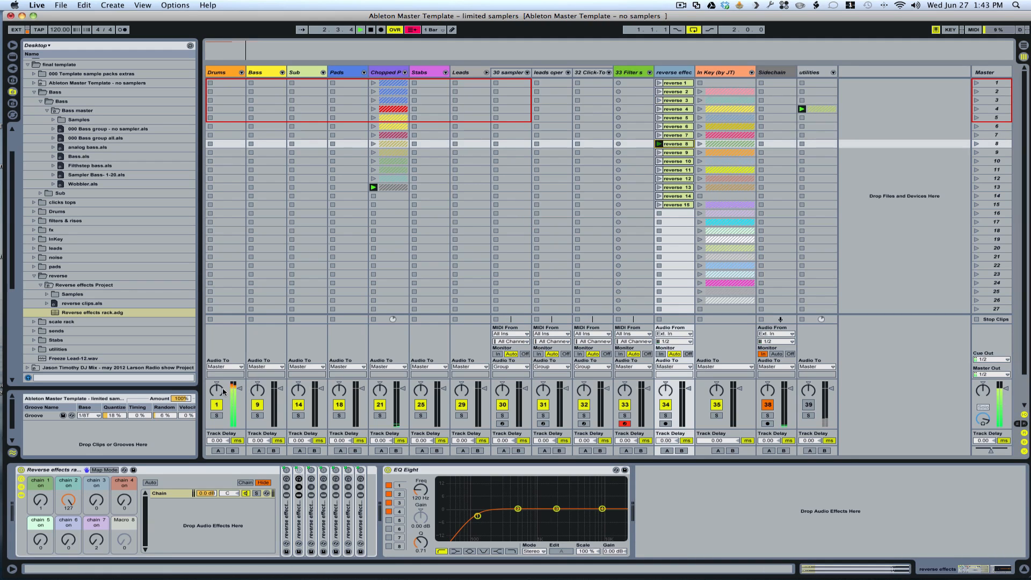
Mute the Drums track and audition reverse 10 with chain 3 at 127 and chain 2 at 0, and reverse 11 with chain 4 at 127
{"action": "left_click", "coordinate": [217, 404]}
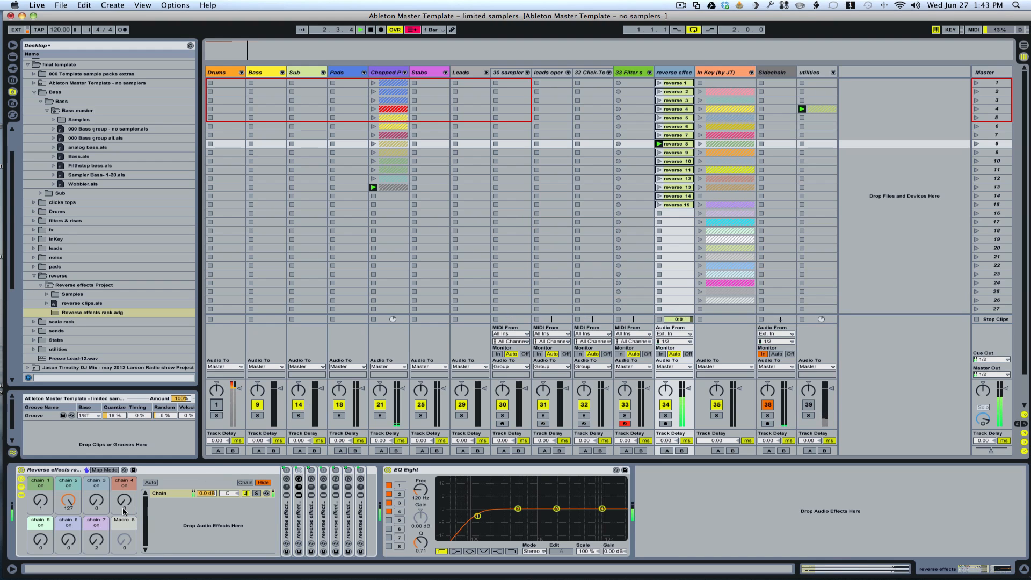
{"action": "left_click", "coordinate": [659, 162]}
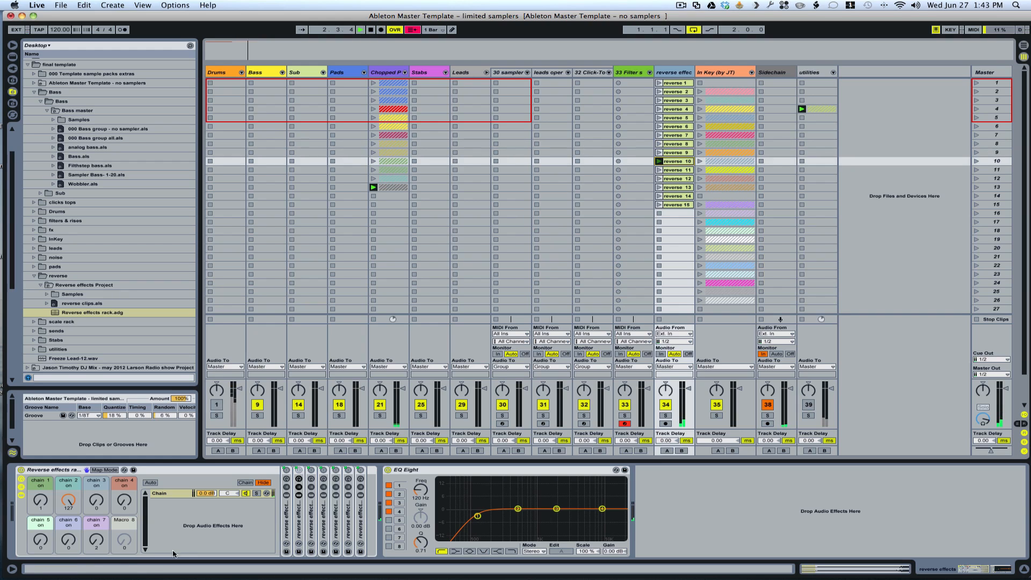
{"action": "left_click_drag", "start_coordinate": [93, 499], "coordinate": [68, 519]}
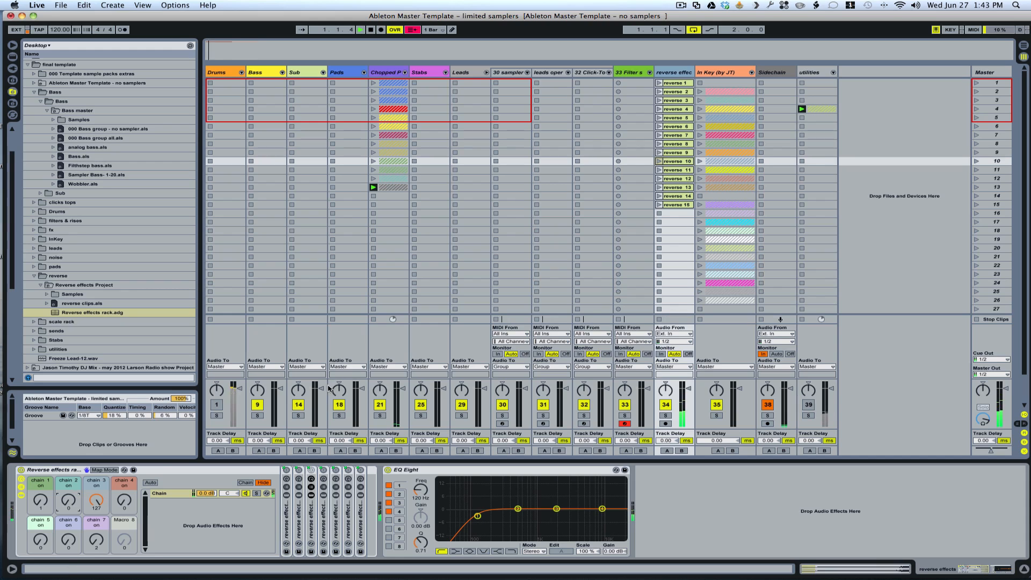
{"action": "left_click", "coordinate": [659, 171]}
{"action": "left_click_drag", "start_coordinate": [124, 502], "coordinate": [95, 532]}
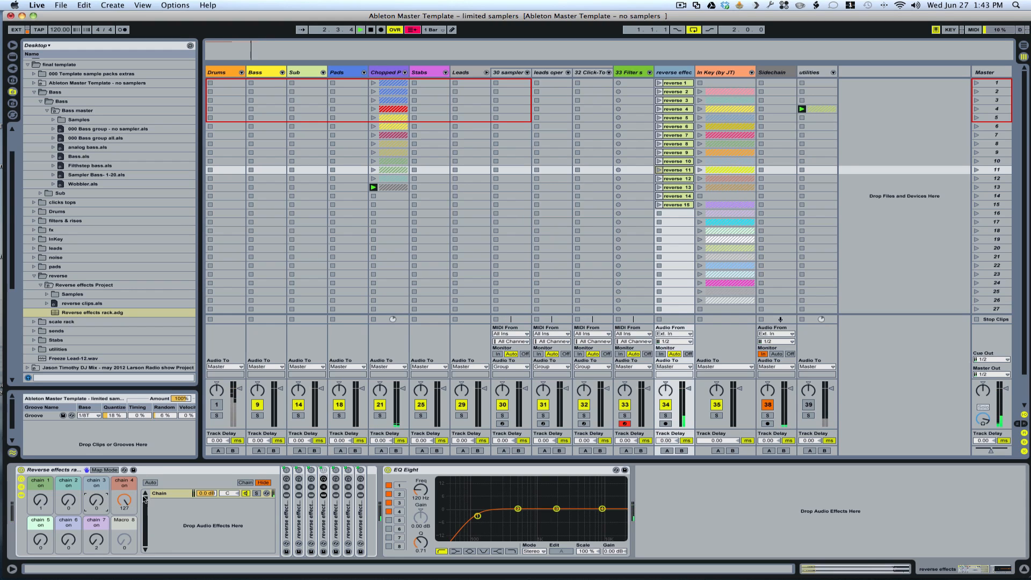
Reset chain 4 to 0 and audition reverse 14 with chain 5 at 127, and with chain 6 at 127 and chain 5 at 3
{"action": "left_click_drag", "start_coordinate": [124, 500], "coordinate": [124, 532]}
{"action": "left_click_drag", "start_coordinate": [38, 540], "coordinate": [38, 513]}
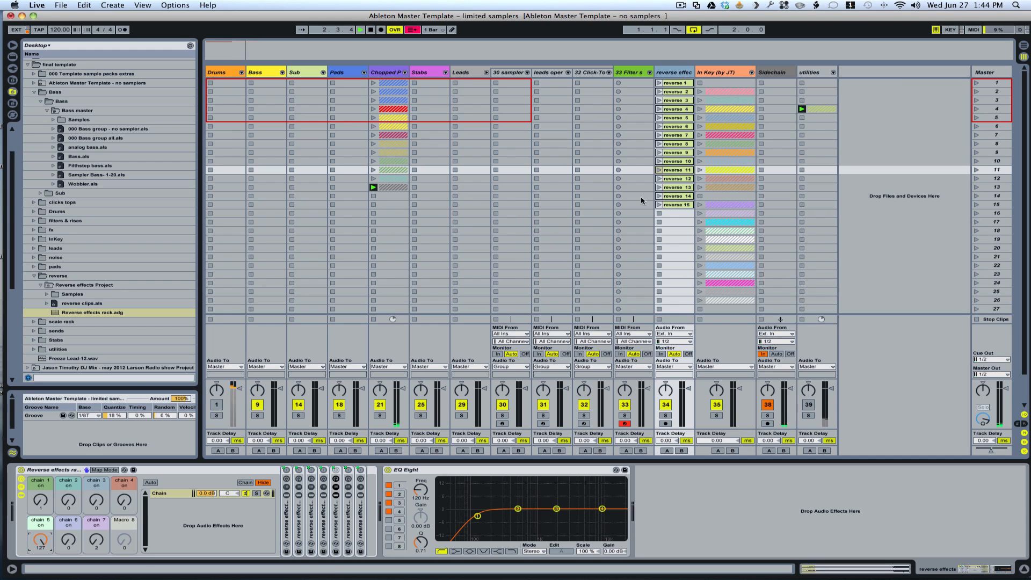
{"action": "left_click", "coordinate": [659, 196]}
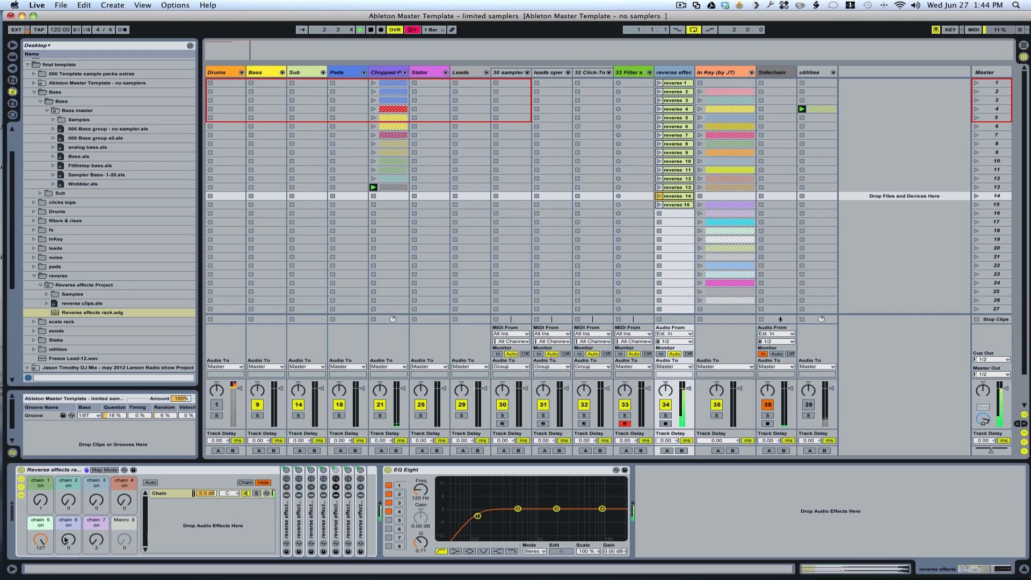
{"action": "left_click_drag", "start_coordinate": [64, 540], "coordinate": [68, 500]}
{"action": "left_click_drag", "start_coordinate": [41, 540], "coordinate": [41, 577]}
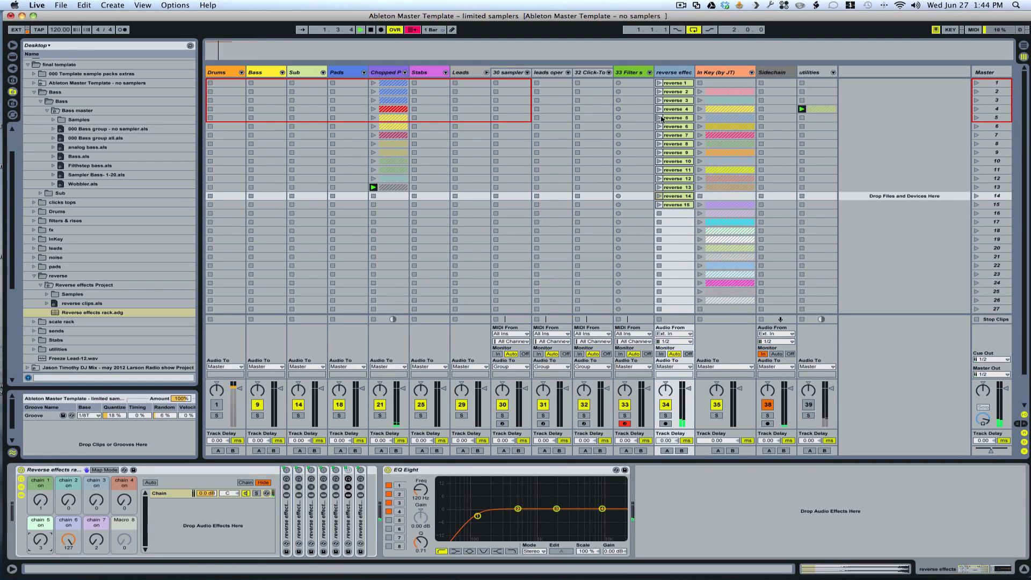
Audition reverse 4 with chain 6 at 0 and chain 7 at 127, and launch reverse 13 and reverse 1 with chain 7 at 0
{"action": "left_click", "coordinate": [659, 109]}
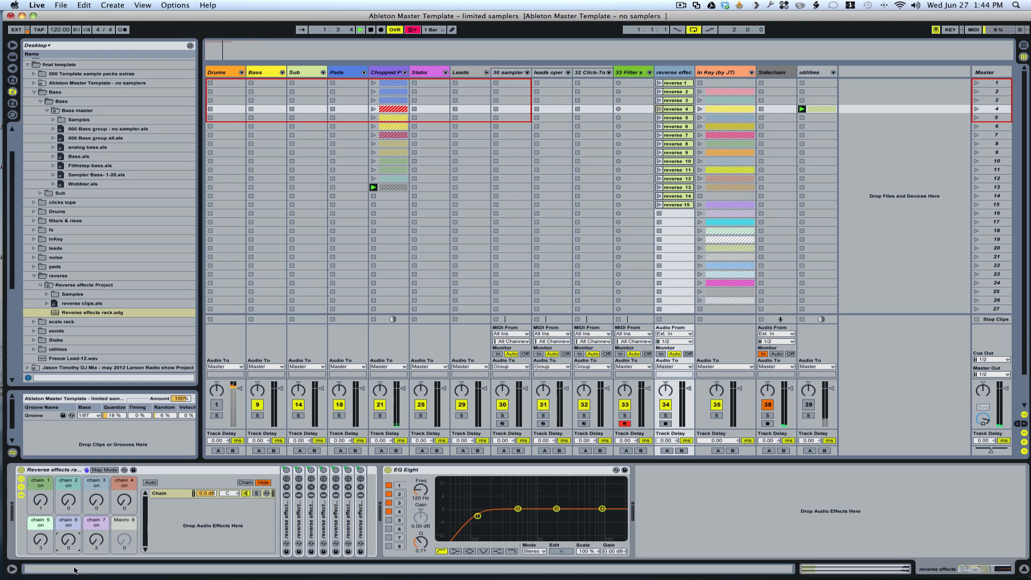
{"action": "left_click_drag", "start_coordinate": [92, 541], "coordinate": [91, 542]}
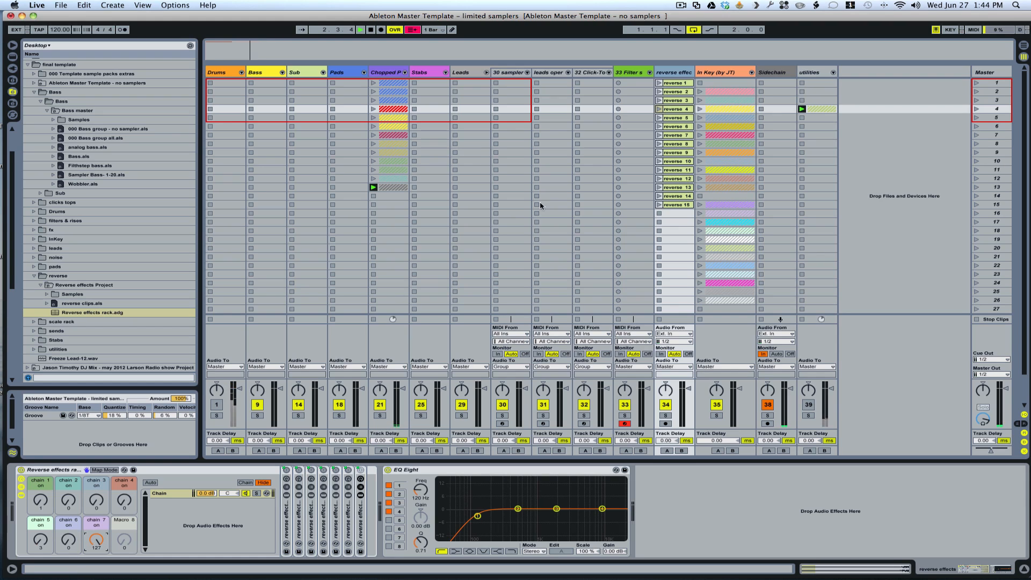
{"action": "left_click", "coordinate": [660, 188]}
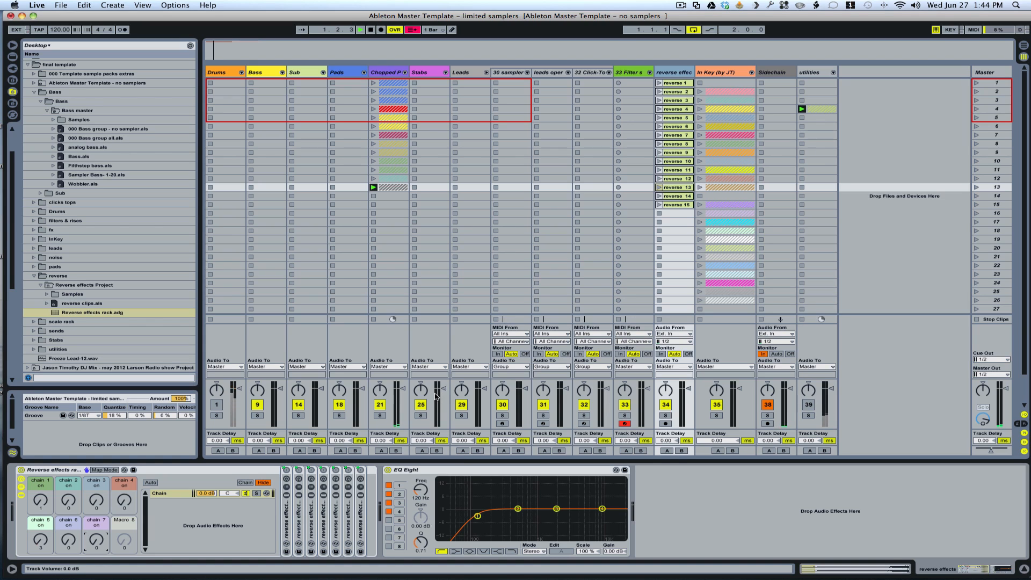
{"action": "left_click", "coordinate": [678, 84]}
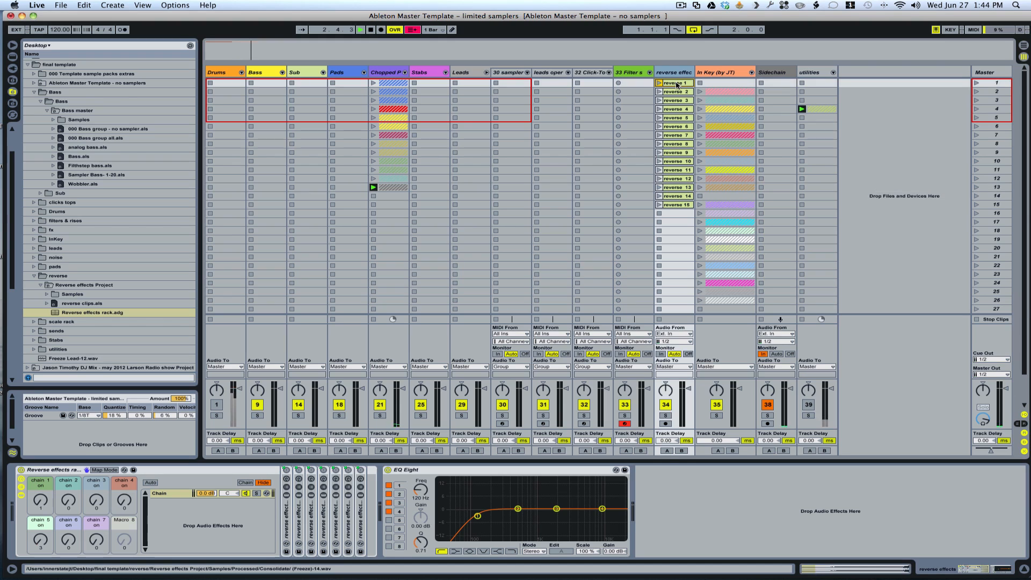
Select the reverse 15 clip and the reverse effects track
{"action": "left_click", "coordinate": [677, 205]}
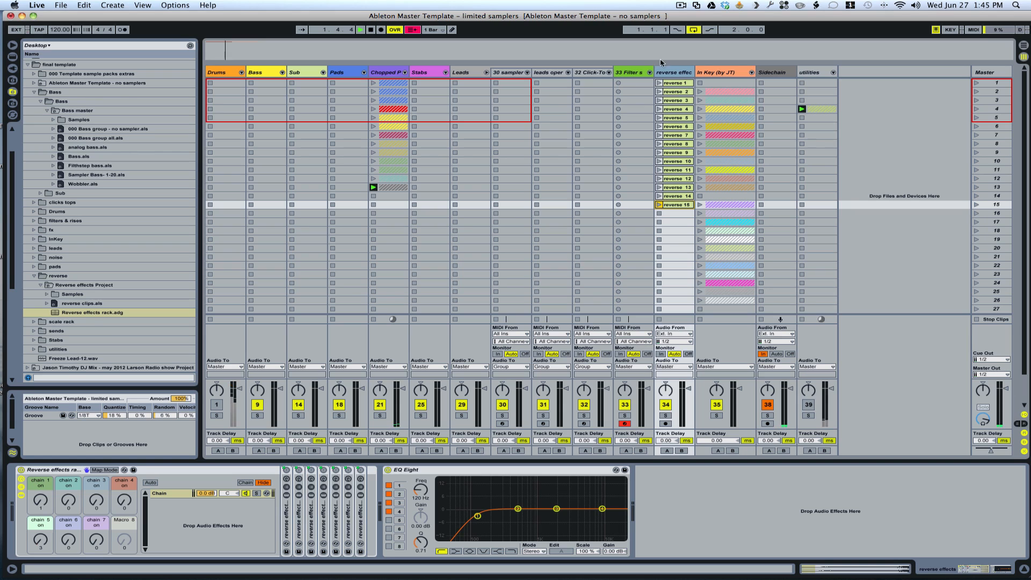
{"action": "left_click", "coordinate": [671, 72]}
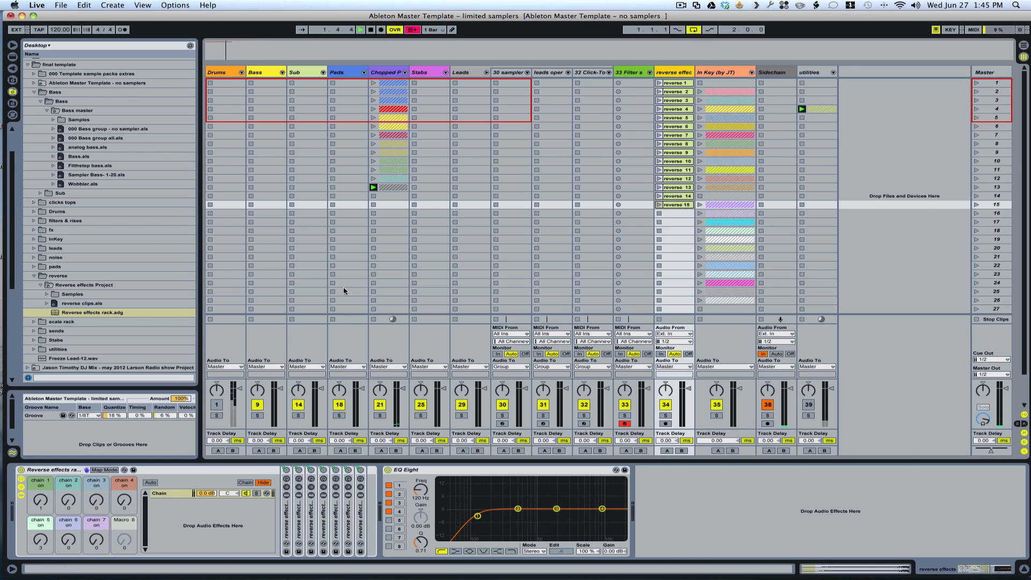
Unfold and select the In Key (by JT) group in the arrangement, then return to the session view
{"action": "key", "text": "Tab"}
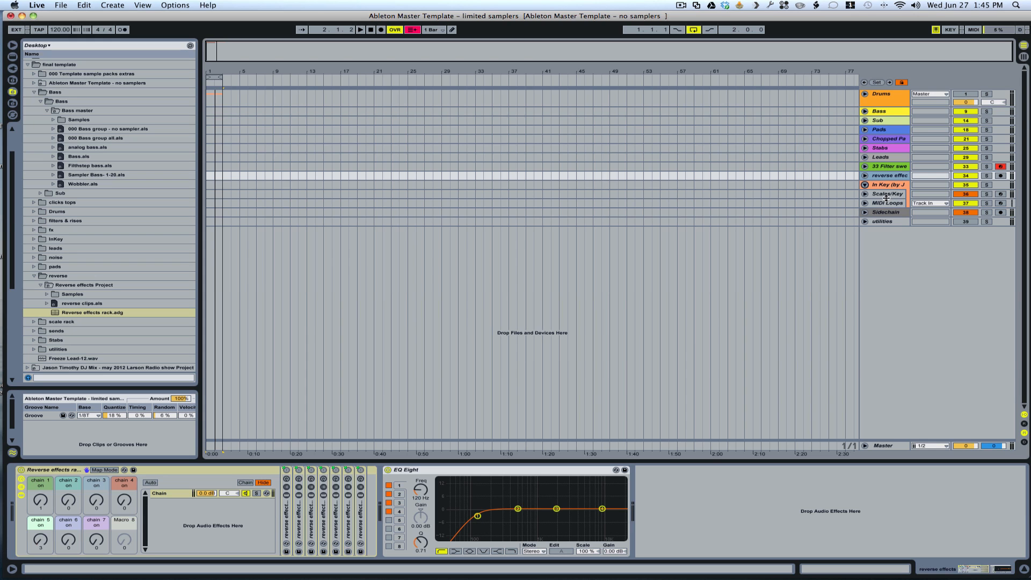
{"action": "left_click", "coordinate": [881, 188]}
{"action": "key", "text": "Tab"}
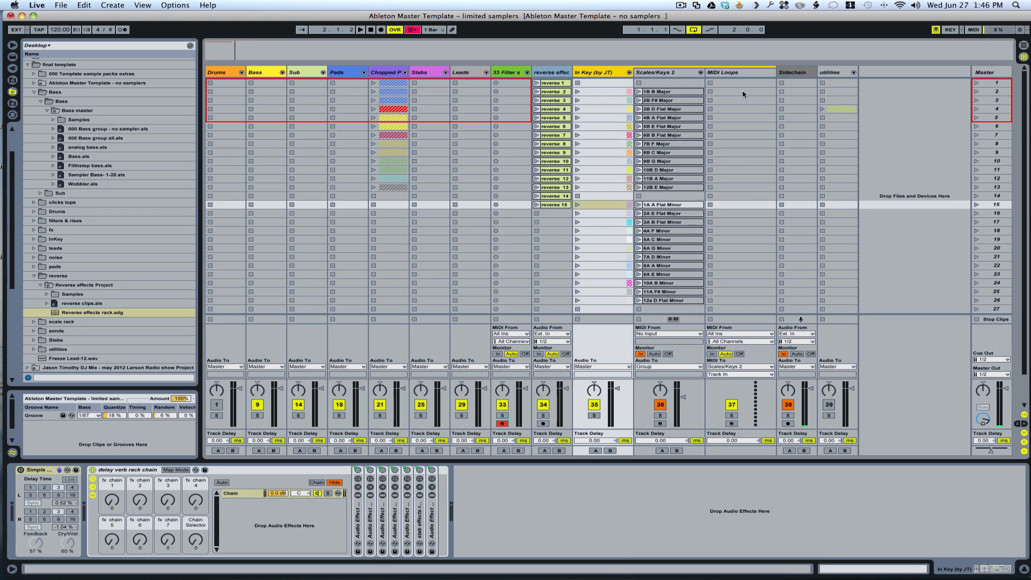
Arm the MIDI Loops track and create an empty MIDI clip in its scene 2 slot
{"action": "left_click", "coordinate": [733, 423]}
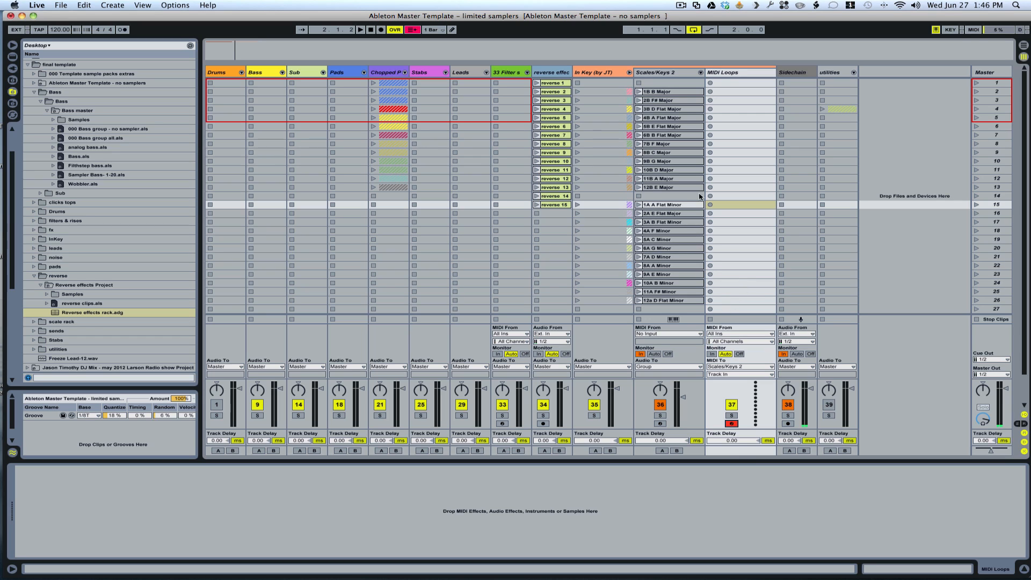
{"action": "double_click", "coordinate": [733, 92]}
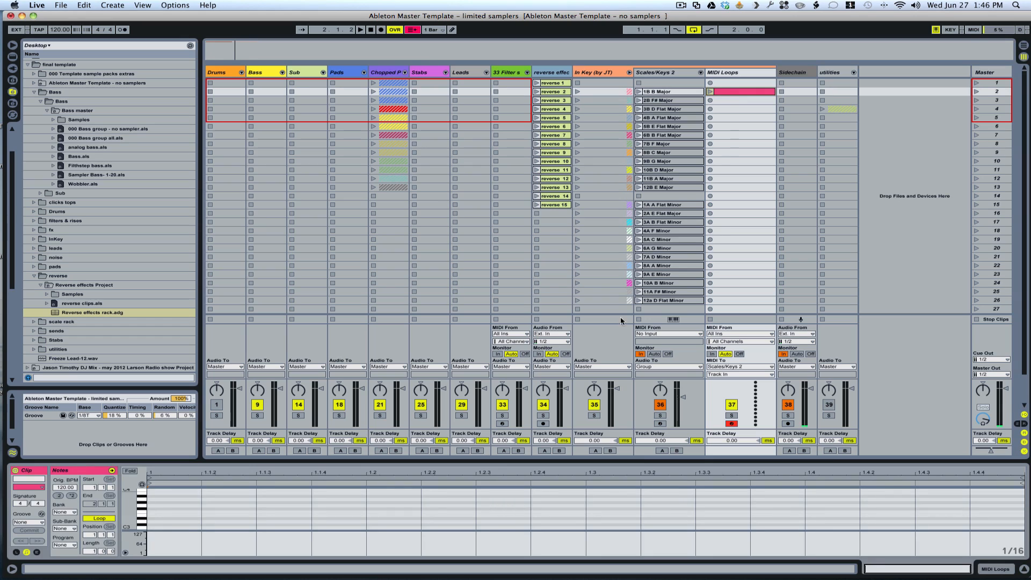
Draw sixteenth notes C#3 at 1.1.1, E3 at 1.1.2 and 1.2.1, D3 at 1.1.4 and A#3 at 1.2.3
{"action": "double_click", "coordinate": [185, 525]}
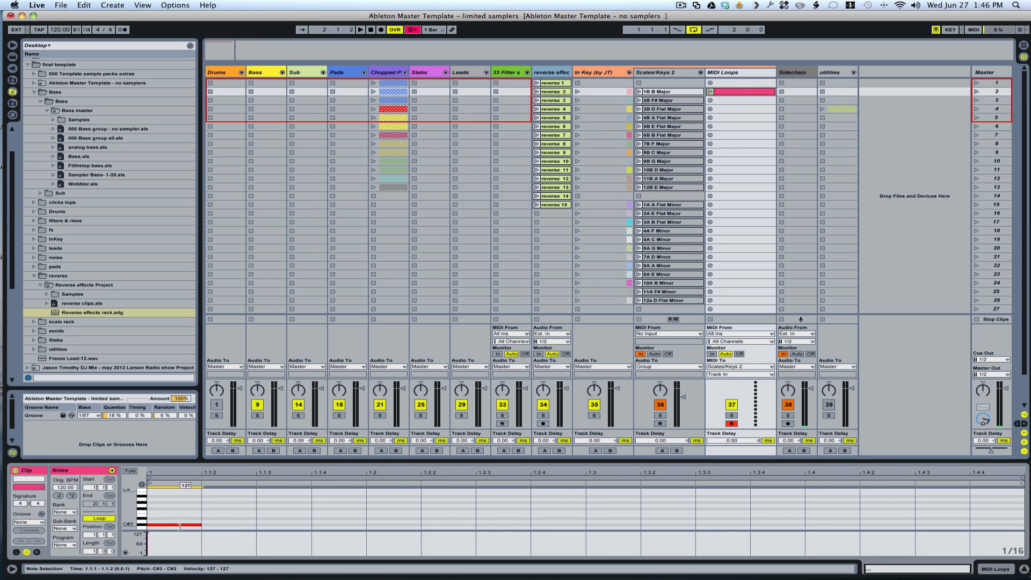
{"action": "double_click", "coordinate": [228, 515]}
{"action": "double_click", "coordinate": [392, 515]}
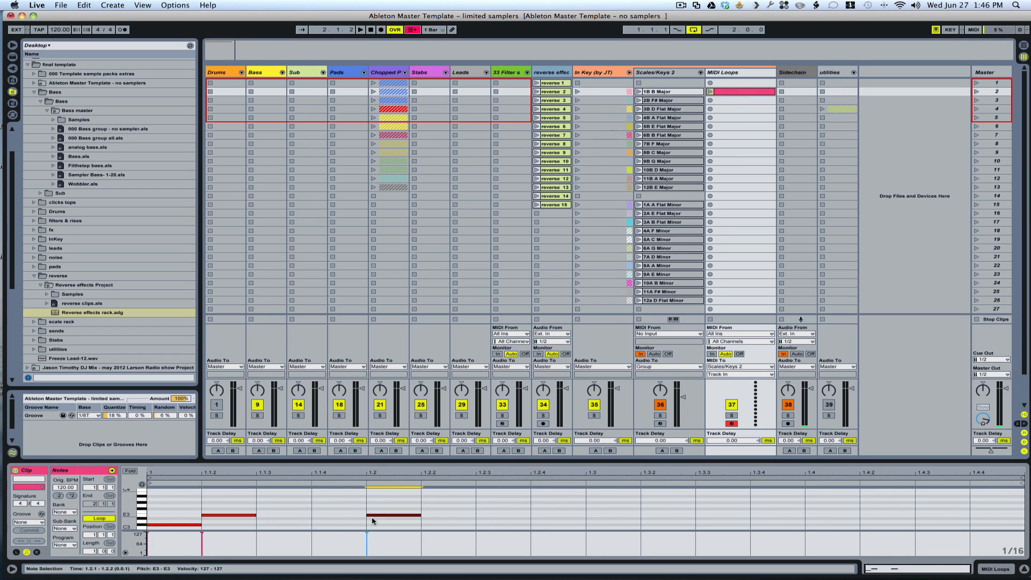
{"action": "double_click", "coordinate": [340, 521]}
{"action": "double_click", "coordinate": [477, 499]}
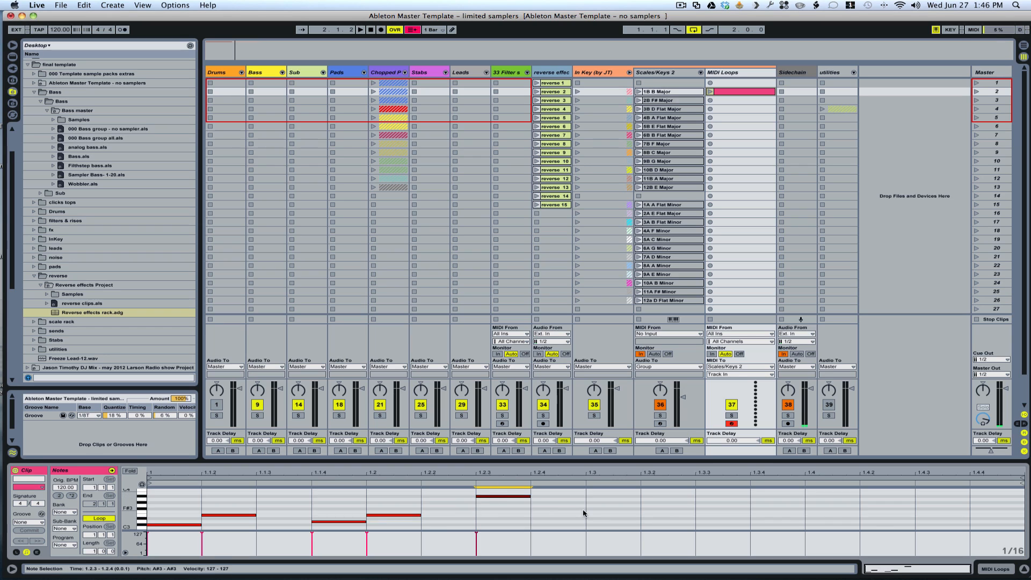
Add sixteenth notes C4 at 1.2.4, G4 at 1.3.2, E4 at 1.3.3 and D4 at 1.3.4 to the scene 2 clip
{"action": "scroll", "coordinate": [580, 513], "scroll_direction": "up", "scroll_amount": 1}
{"action": "double_click", "coordinate": [559, 500]}
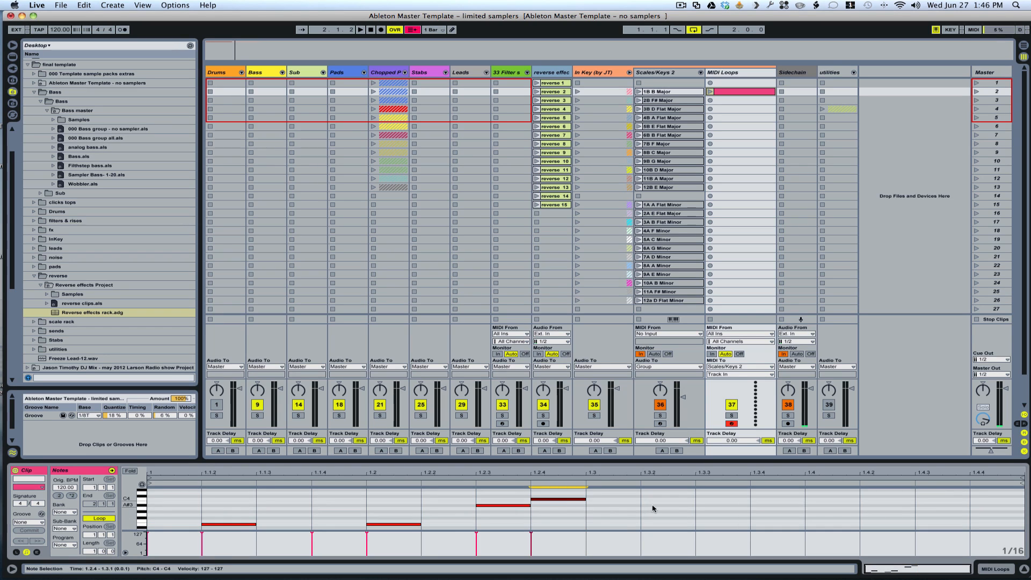
{"action": "scroll", "coordinate": [652, 509], "scroll_direction": "up", "scroll_amount": 2}
{"action": "left_click", "coordinate": [667, 499]}
{"action": "double_click", "coordinate": [667, 497]}
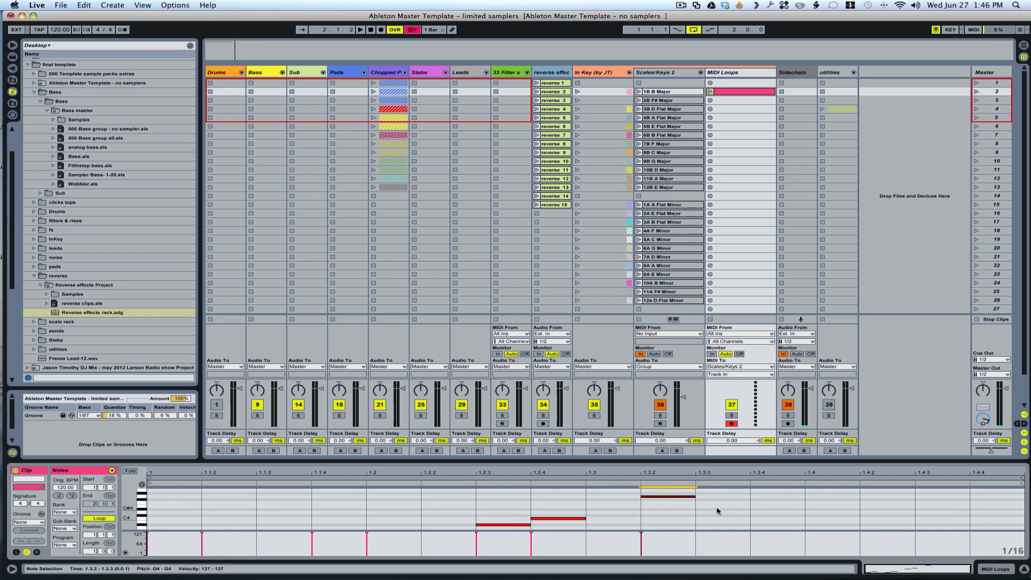
{"action": "double_click", "coordinate": [725, 506]}
{"action": "double_click", "coordinate": [771, 512]}
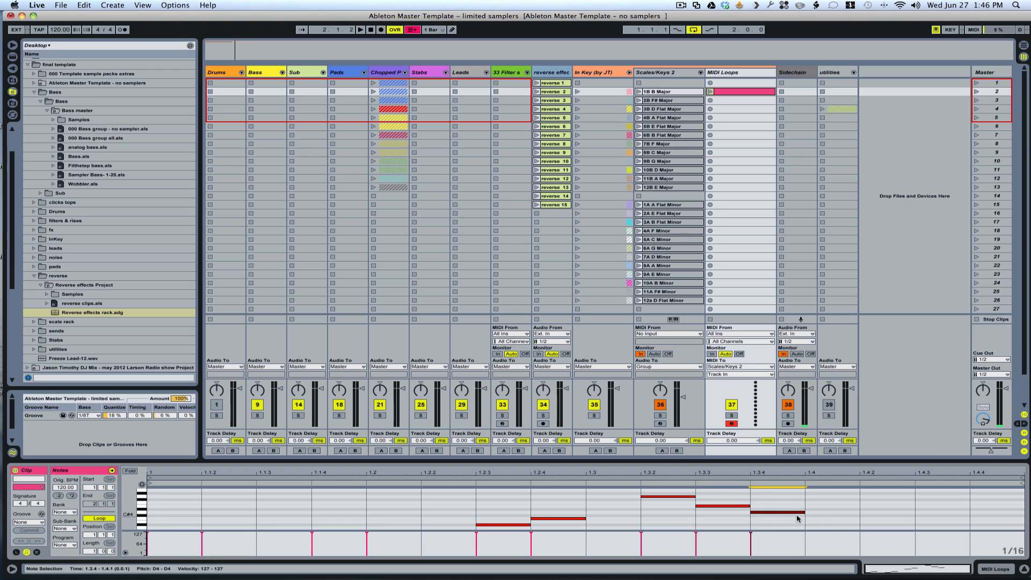
Complete the scene 2 clip with B3 at 1.4.1, E3 at 1.4.2 and G#3 at 1.4.3
{"action": "double_click", "coordinate": [830, 521]}
{"action": "scroll", "coordinate": [912, 518], "scroll_direction": "down", "scroll_amount": 1}
{"action": "scroll", "coordinate": [911, 517], "scroll_direction": "down", "scroll_amount": 1}
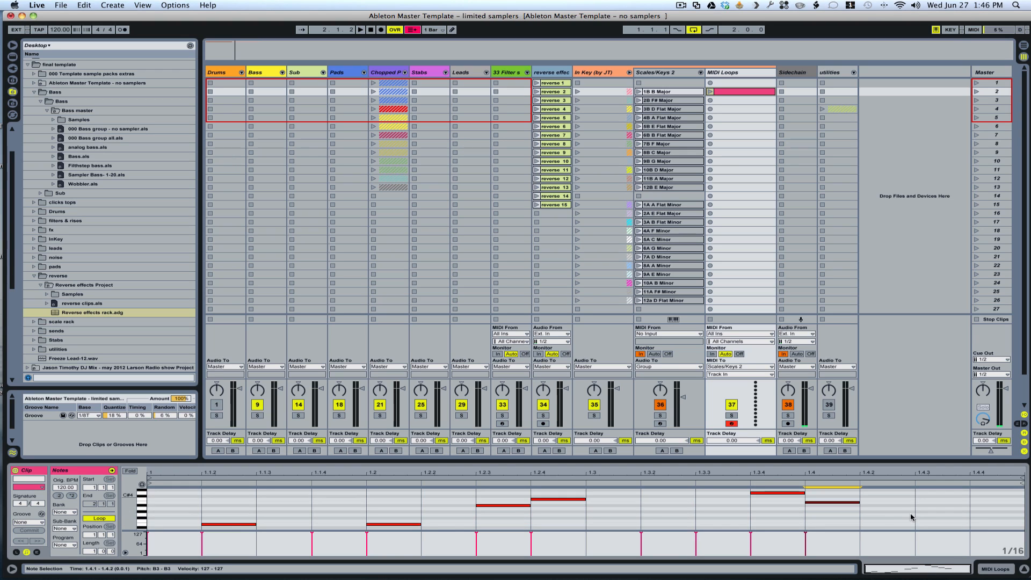
{"action": "double_click", "coordinate": [889, 524]}
{"action": "double_click", "coordinate": [934, 512]}
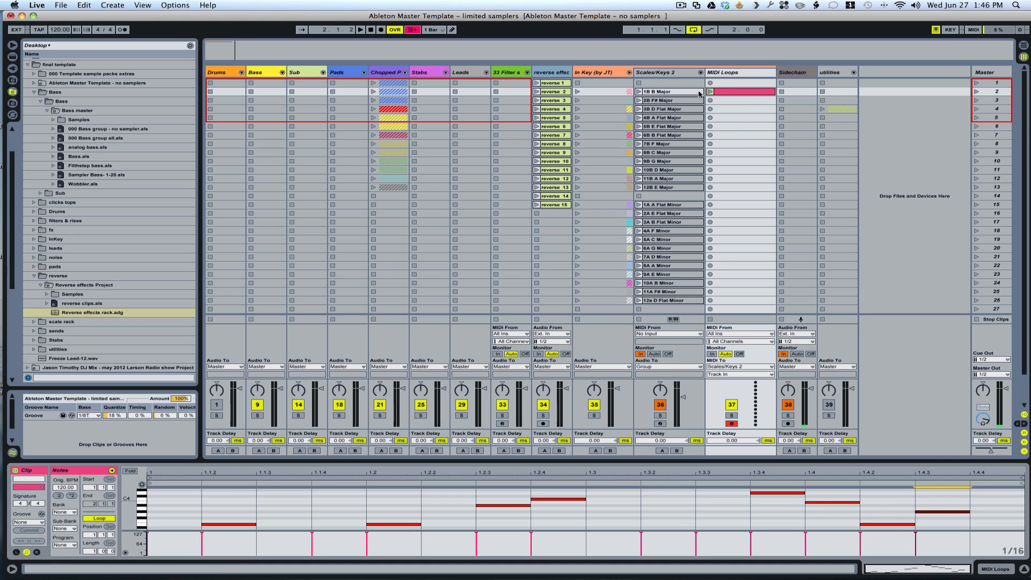
Disarm the MIDI Loops track and play its scene 2 clip
{"action": "left_click", "coordinate": [710, 92]}
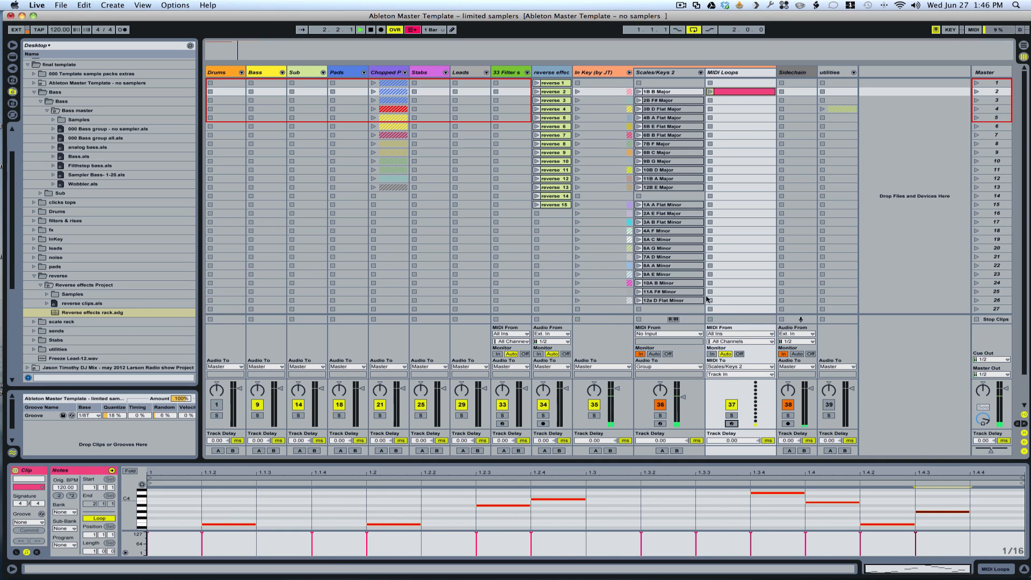
{"action": "left_click", "coordinate": [709, 92]}
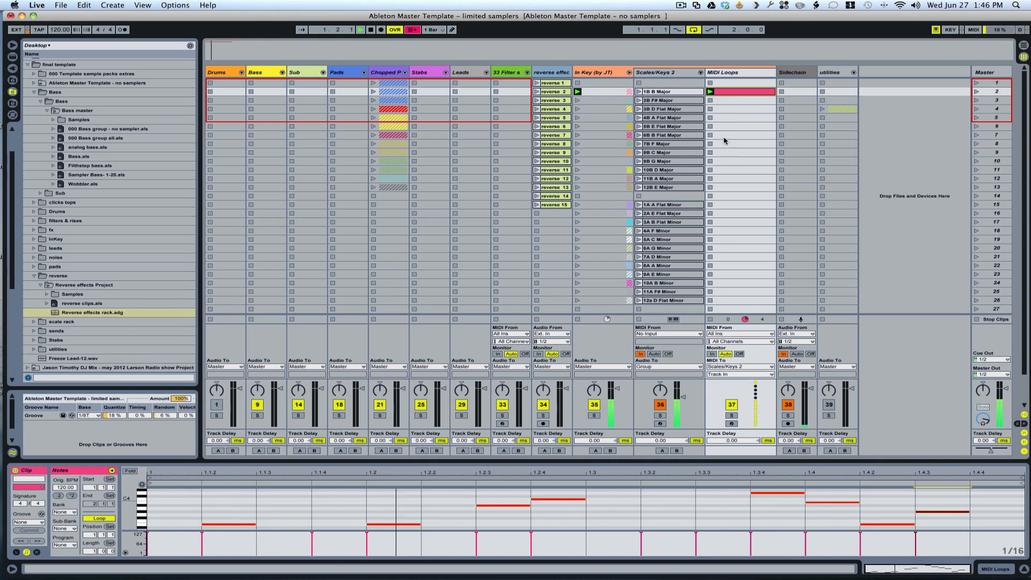
Add a Simple Delay audio effect after the instruments on Scales/Keys 2 and set its second delay time to 3
{"action": "double_click", "coordinate": [731, 73]}
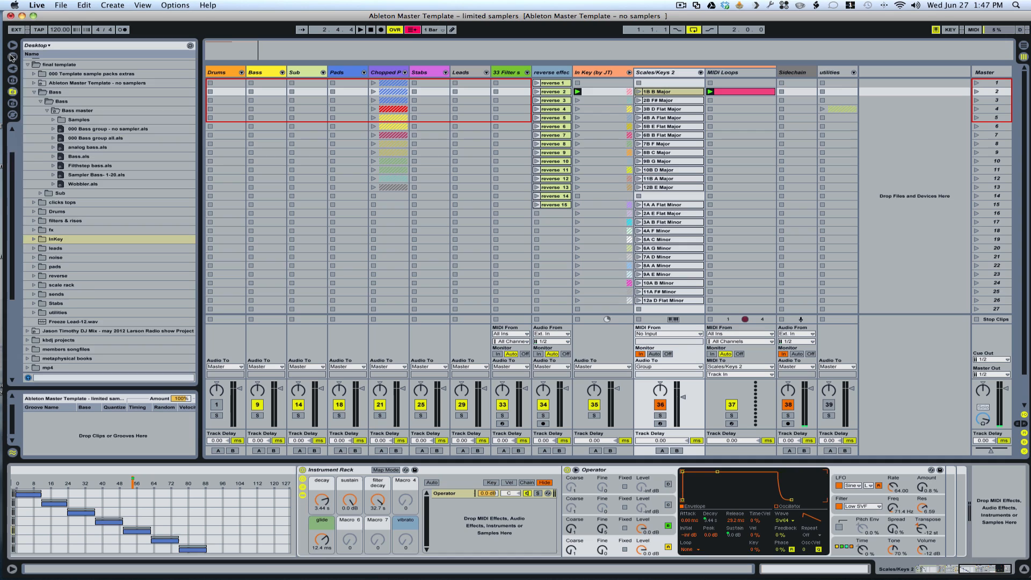
{"action": "left_click", "coordinate": [11, 57]}
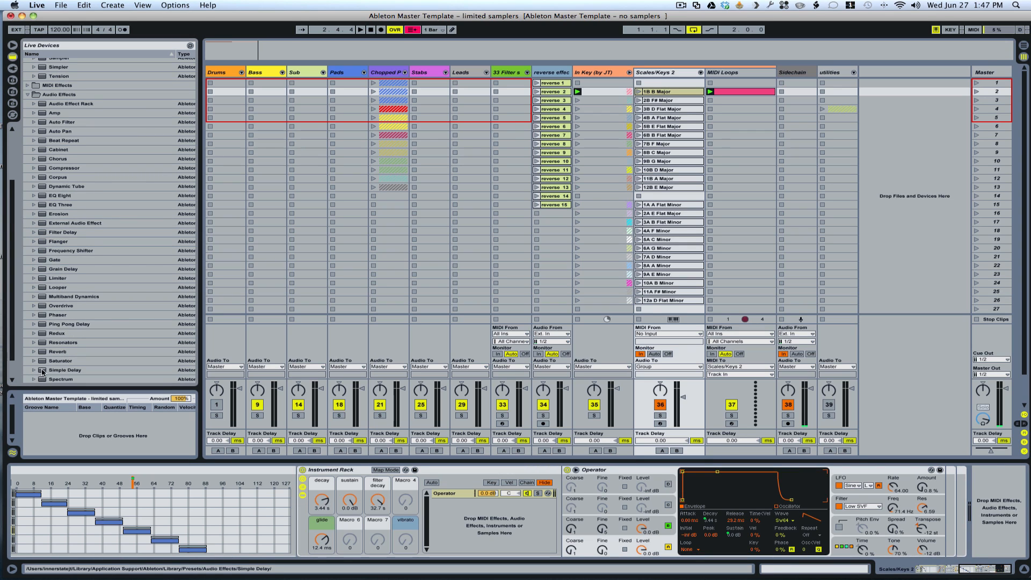
{"action": "left_click_drag", "start_coordinate": [41, 370], "coordinate": [618, 511]}
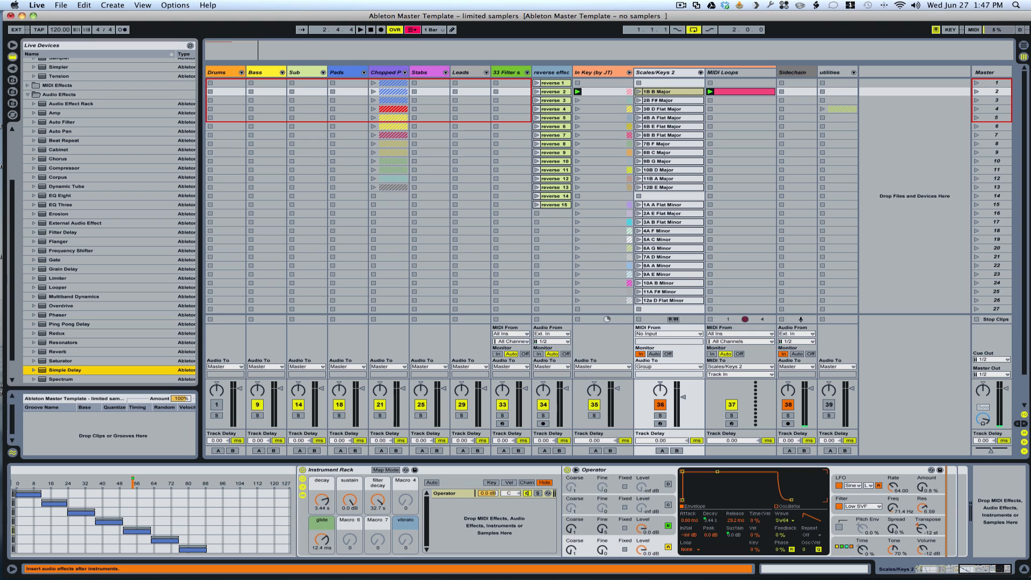
{"action": "left_click_drag", "start_coordinate": [618, 510], "coordinate": [1000, 499]}
{"action": "left_click", "coordinate": [1000, 513]}
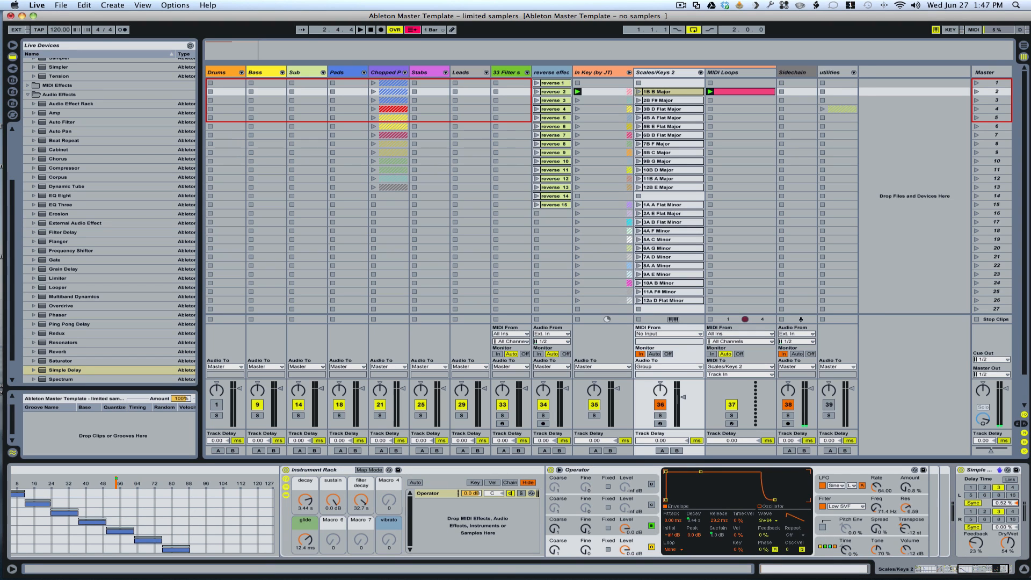
Play the scene 2 MIDI loop through the 1B B Major scale clip
{"action": "left_click", "coordinate": [711, 92]}
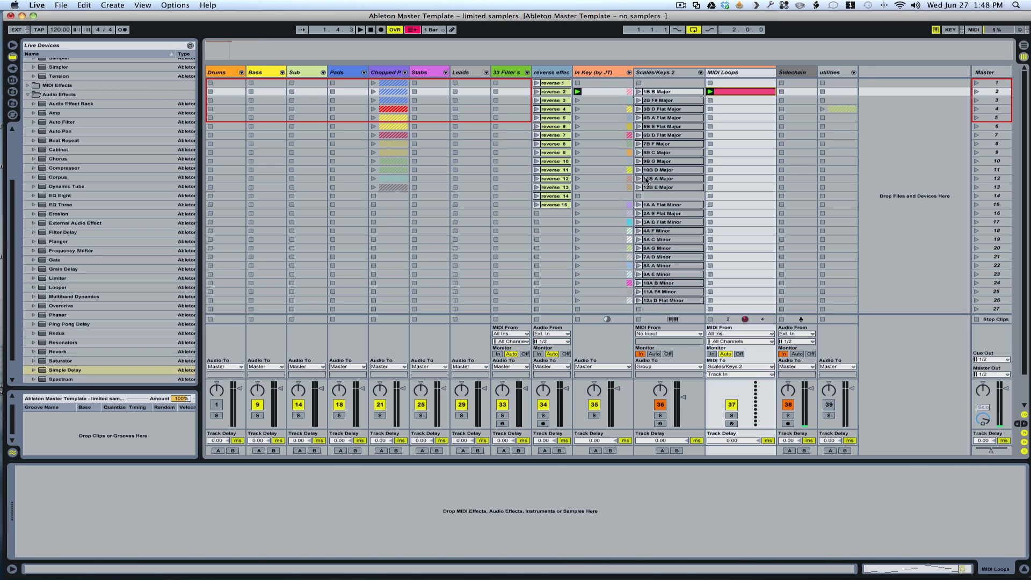
{"action": "left_click", "coordinate": [651, 92]}
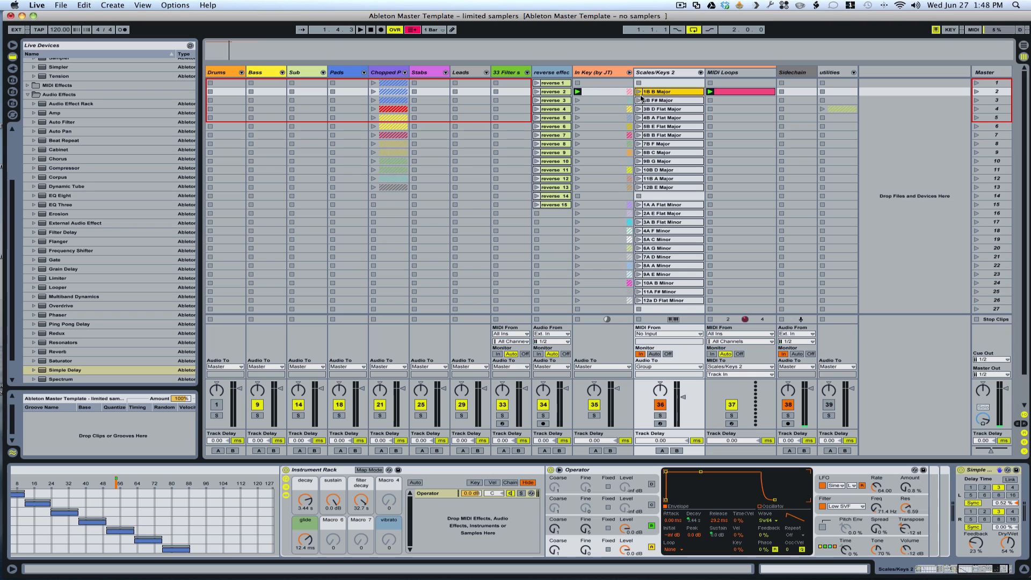
{"action": "key", "text": "space"}
{"action": "left_click", "coordinate": [639, 91]}
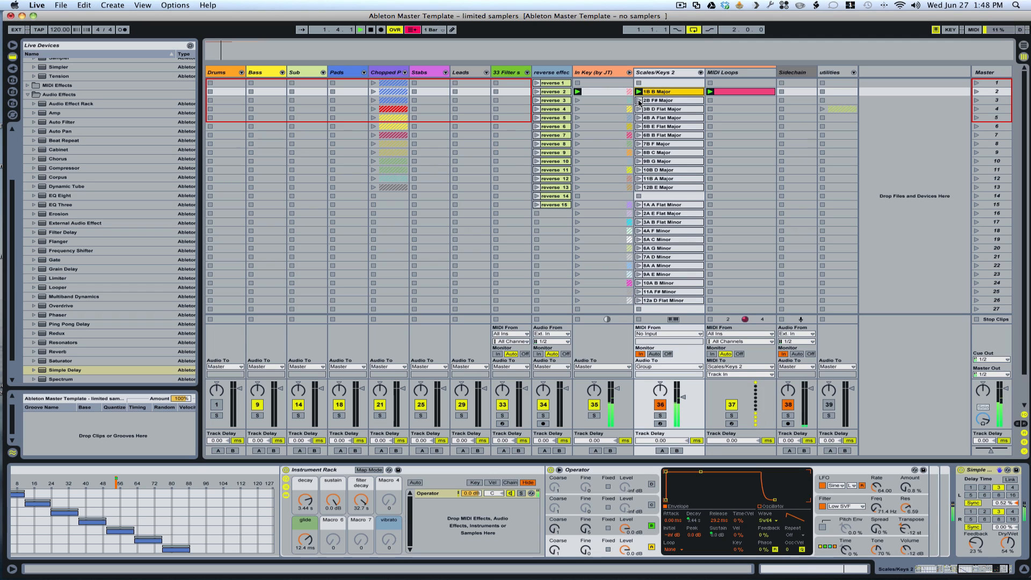
Launch the 2B F# Major scale clip and set the Simple Delay to 17% feedback and 43% dry/wet
{"action": "left_click", "coordinate": [639, 100]}
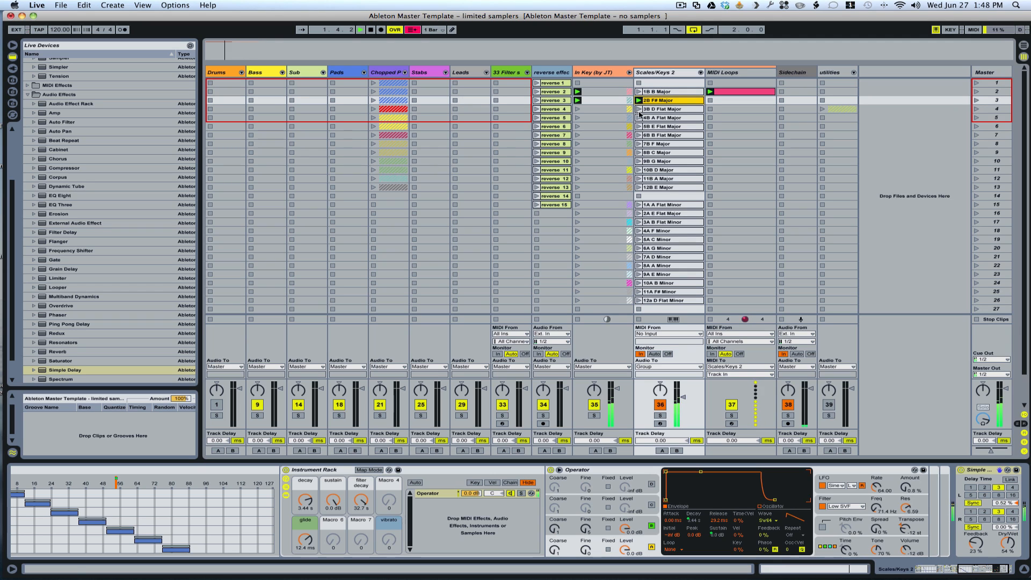
{"action": "left_click_drag", "start_coordinate": [979, 543], "coordinate": [1008, 544]}
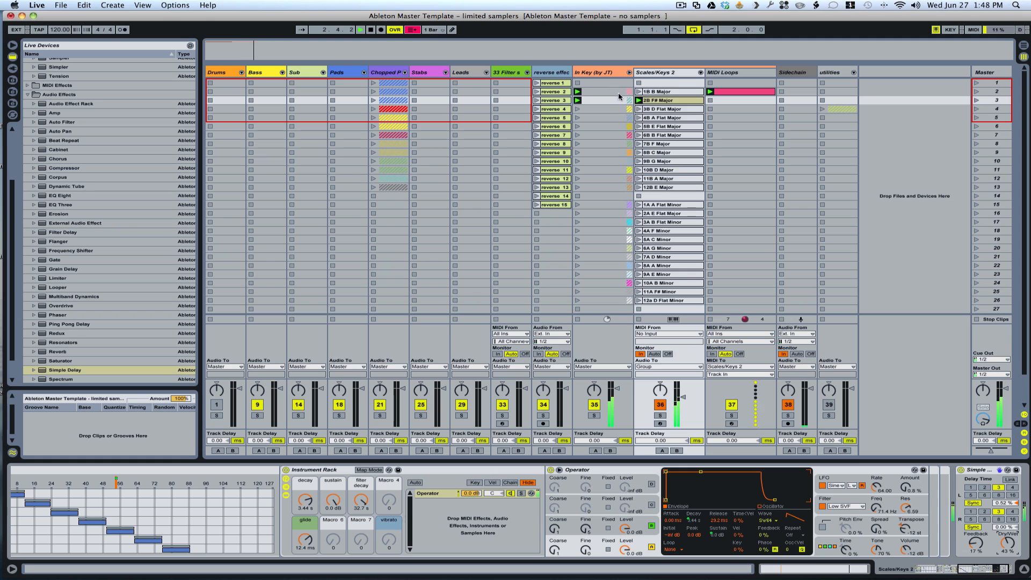
Audition the loop through 3B D Flat Major, 4B A Flat Major, 5B E Flat Major, 1A A Flat Minor and 2A E Flat Major
{"action": "left_click", "coordinate": [638, 110]}
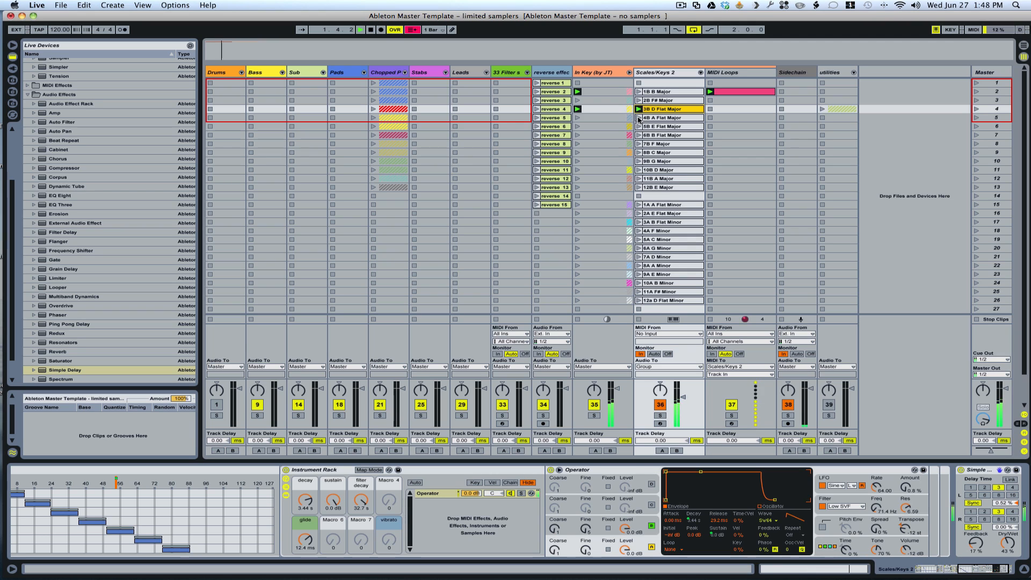
{"action": "left_click", "coordinate": [639, 118]}
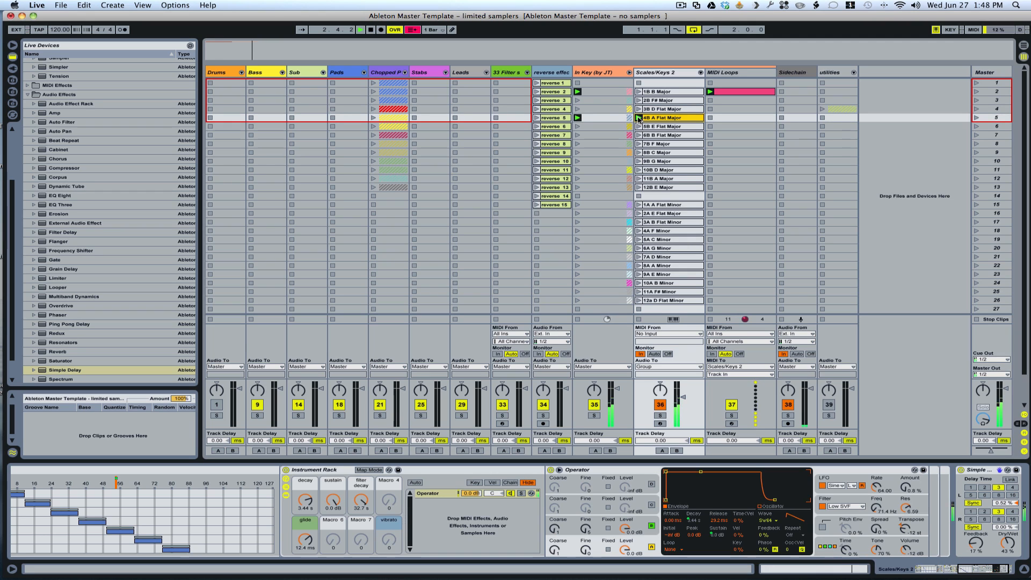
{"action": "left_click", "coordinate": [639, 127]}
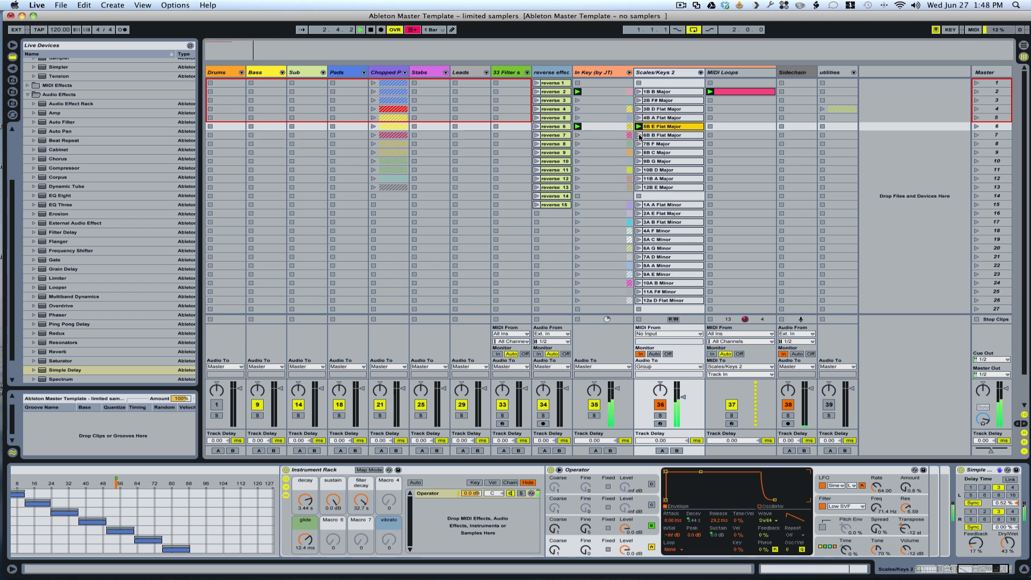
{"action": "left_click", "coordinate": [640, 204]}
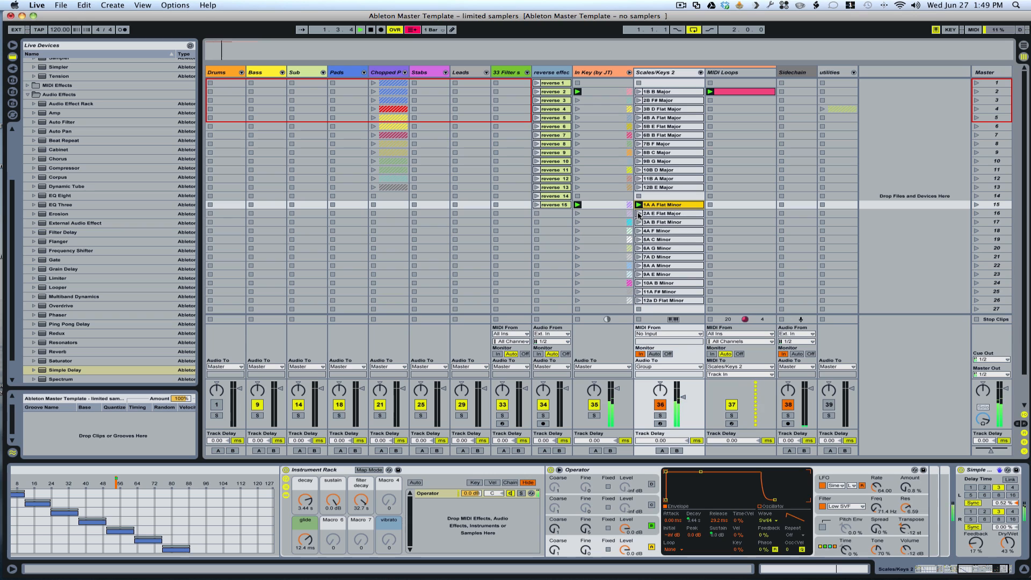
{"action": "left_click", "coordinate": [640, 213]}
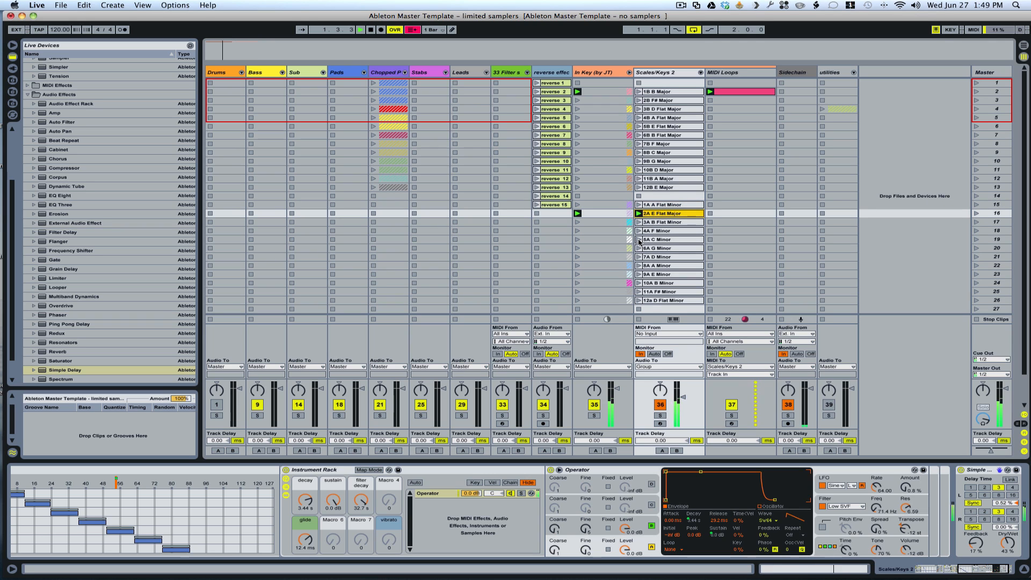
Create a MIDI Loops clip in scene 3 and draw G#3, D#3, two G3, B3 and A3 notes between 1.1.2 and 1.2.3
{"action": "double_click", "coordinate": [741, 101]}
{"action": "double_click", "coordinate": [227, 503]}
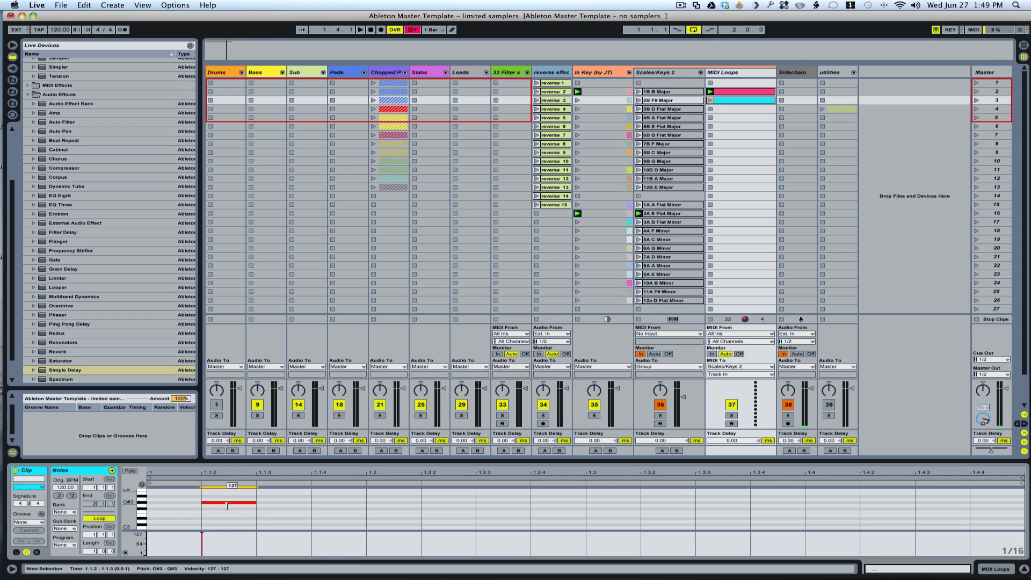
{"action": "double_click", "coordinate": [266, 519]}
{"action": "double_click", "coordinate": [290, 506]}
{"action": "double_click", "coordinate": [344, 506]}
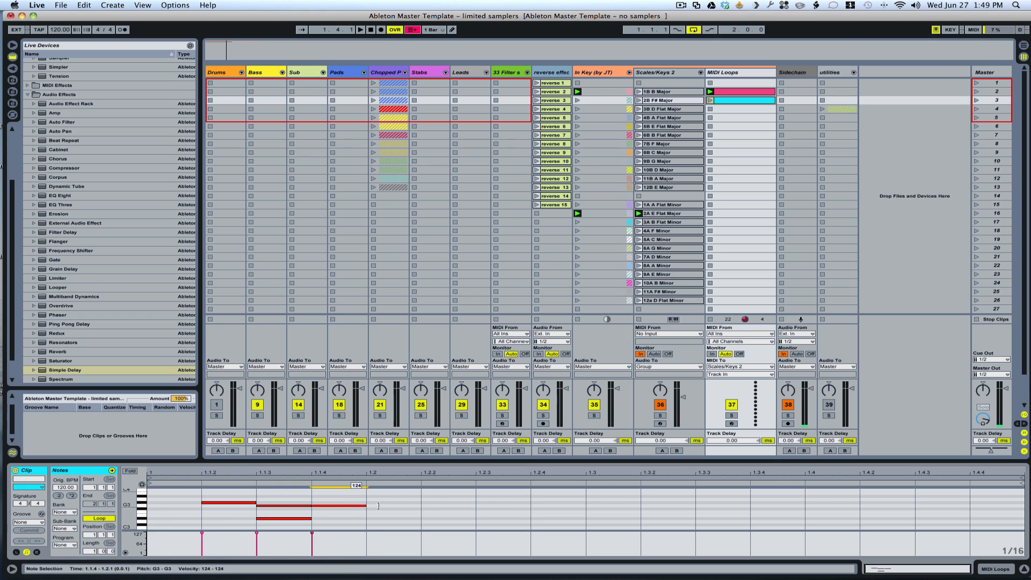
{"action": "double_click", "coordinate": [430, 493]}
{"action": "double_click", "coordinate": [521, 500]}
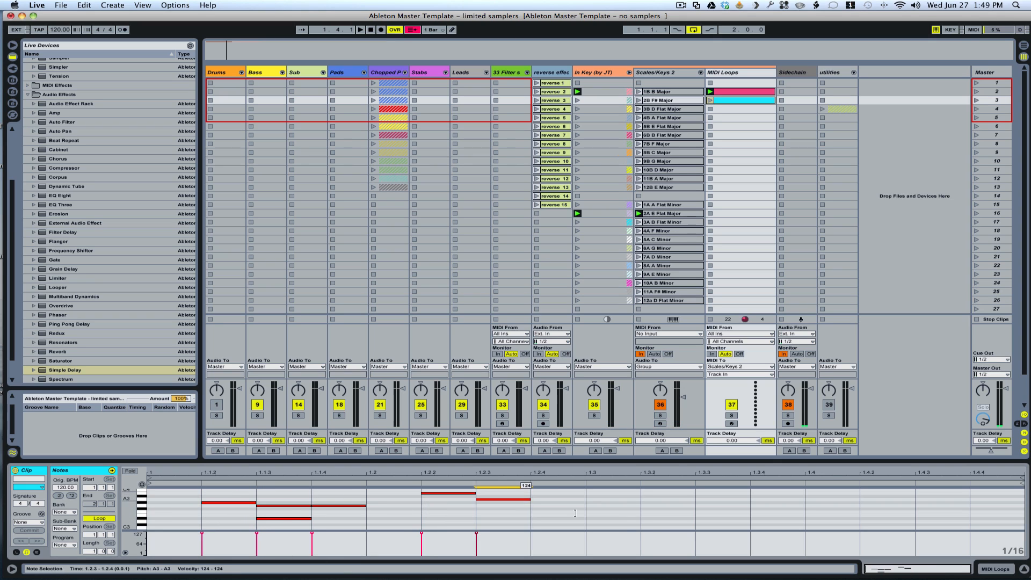
Add A3 at 1.3.1, C#3 at 1.3.2 and 1.3.4, F#3 at 1.4.2 and B3 at 1.4.3 to the scene 3 clip
{"action": "double_click", "coordinate": [666, 524]}
{"action": "double_click", "coordinate": [594, 500]}
{"action": "left_click", "coordinate": [789, 522]}
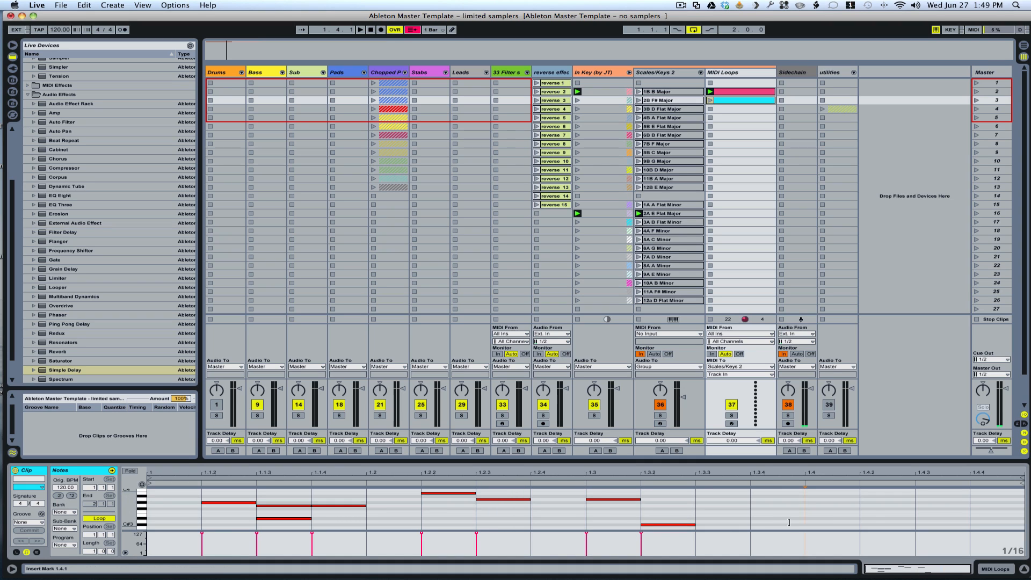
{"action": "double_click", "coordinate": [790, 525]}
{"action": "double_click", "coordinate": [875, 509]}
{"action": "double_click", "coordinate": [956, 493]}
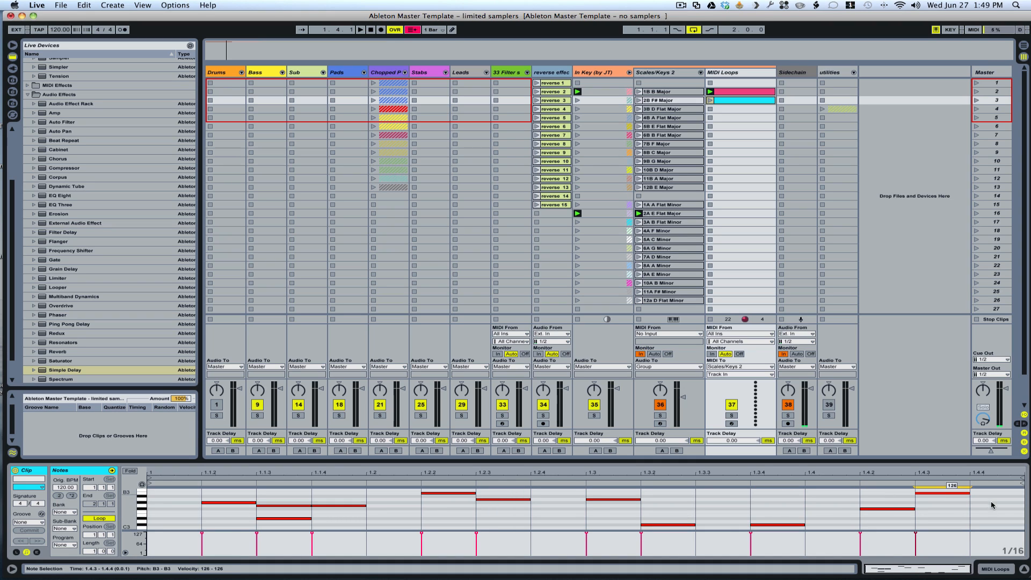
Add F#3 at 1.4.4 and C3 at 1.1.1 to the scene 3 MIDI Loops clip and launch the clip
{"action": "double_click", "coordinate": [994, 509]}
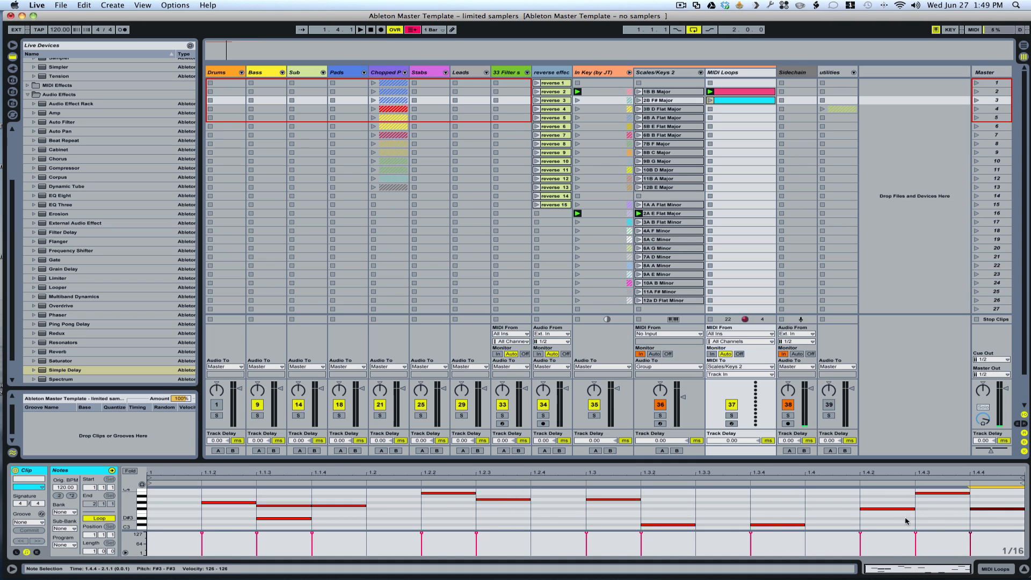
{"action": "double_click", "coordinate": [167, 528]}
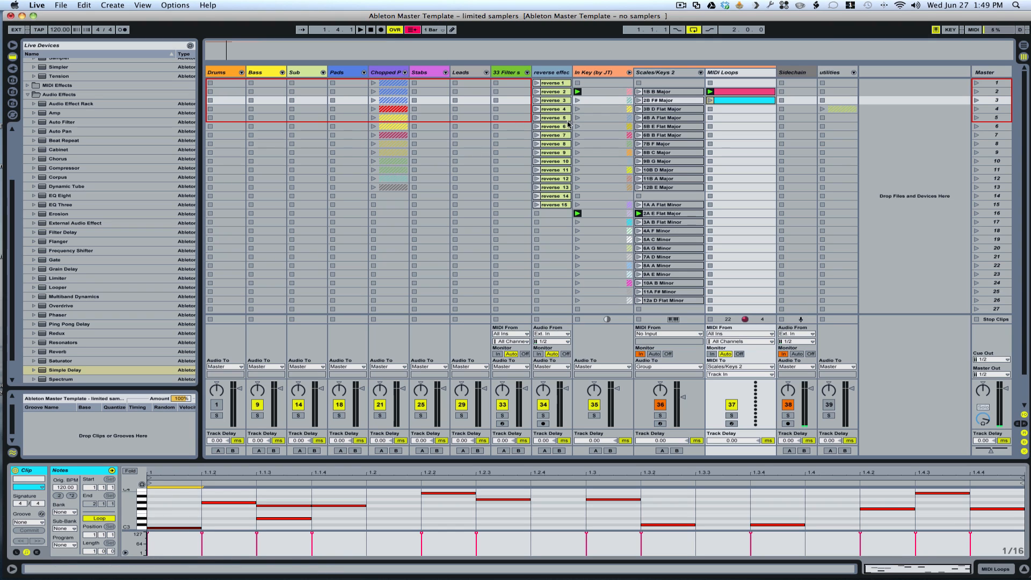
{"action": "left_click", "coordinate": [710, 100]}
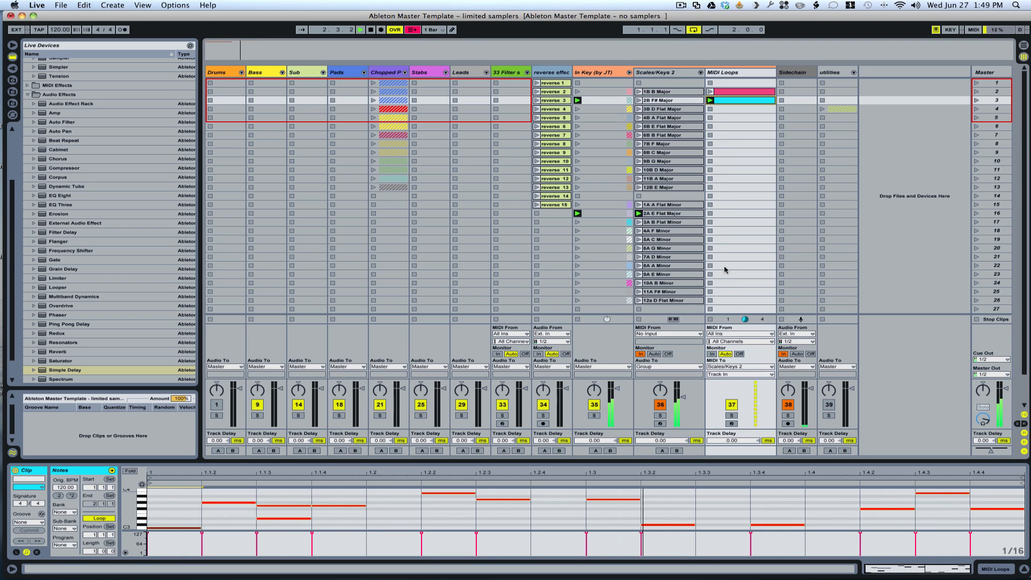
Audition the loop through the 3A B Flat Minor and 5A C Minor scale clips, ending with the MIDI Loops track selected
{"action": "left_click", "coordinate": [640, 223]}
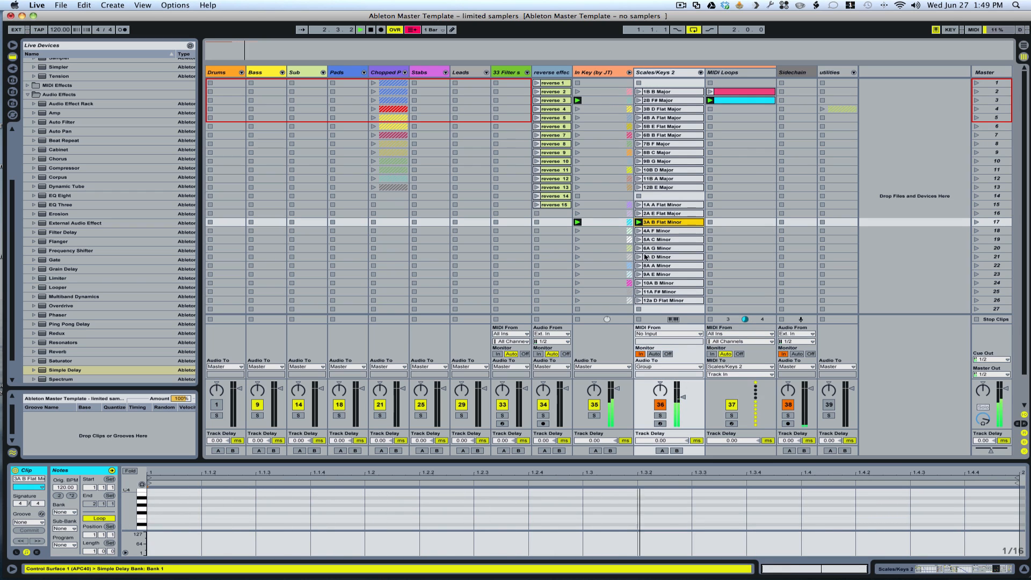
{"action": "left_click", "coordinate": [640, 241]}
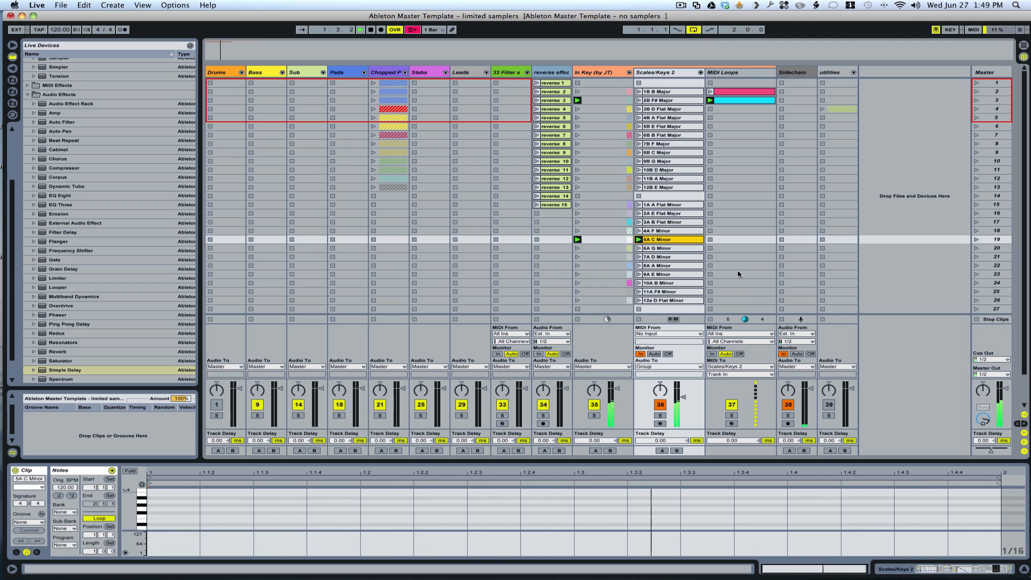
{"action": "left_click", "coordinate": [740, 73]}
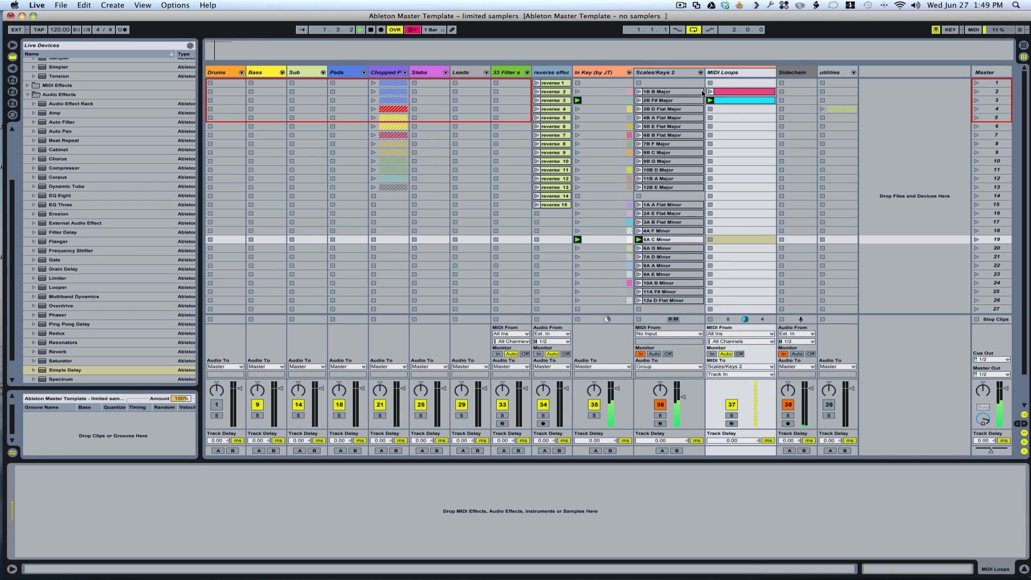
Fold the In Key group and stop its playing clips
{"action": "left_click", "coordinate": [657, 72]}
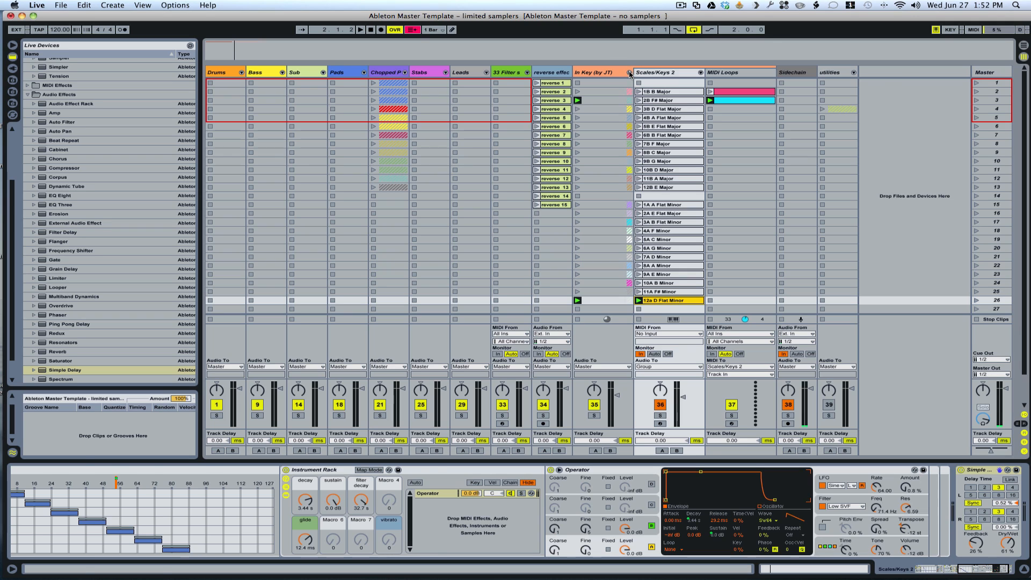
{"action": "left_click", "coordinate": [630, 72]}
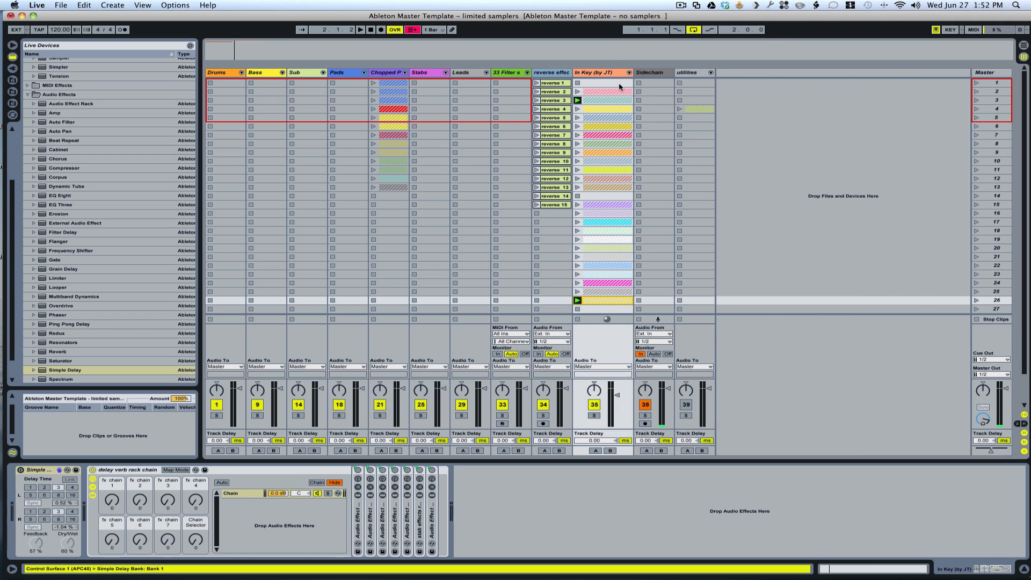
{"action": "left_click", "coordinate": [578, 319]}
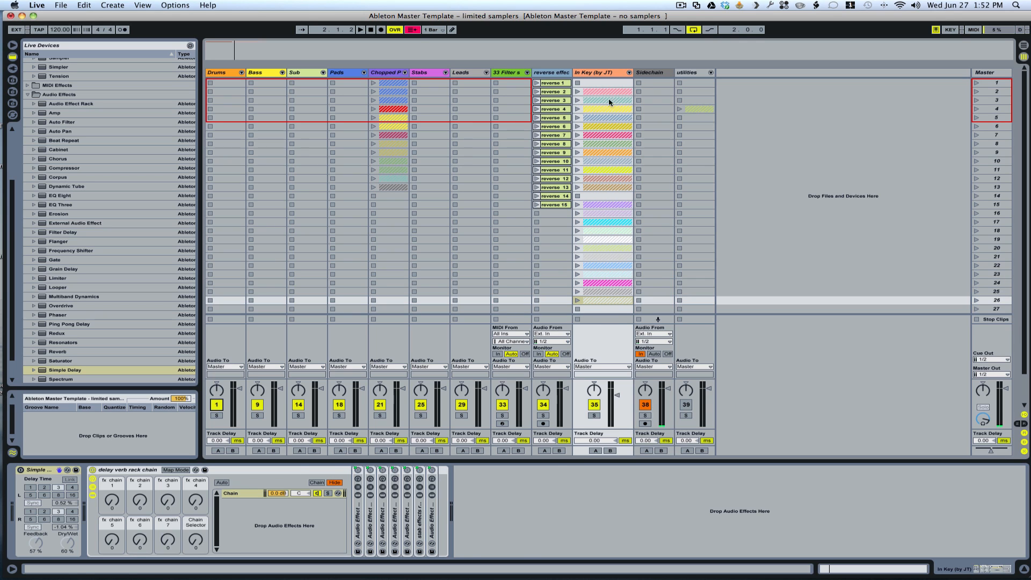
Show the Sidechain track's devices in the Arrangement View and select its second Compressor
{"action": "left_click", "coordinate": [651, 73]}
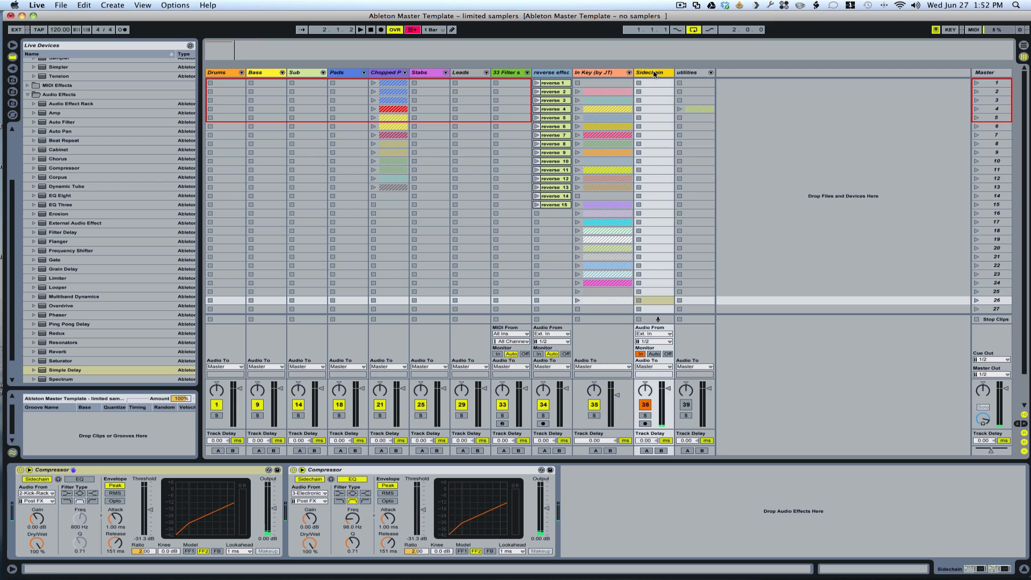
{"action": "key", "text": "Tab"}
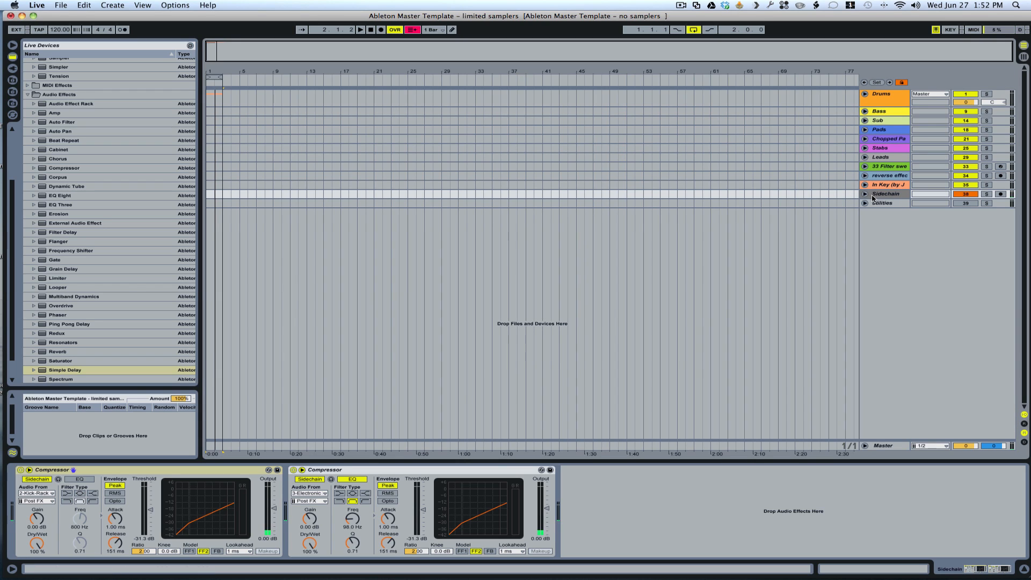
{"action": "left_click", "coordinate": [322, 470]}
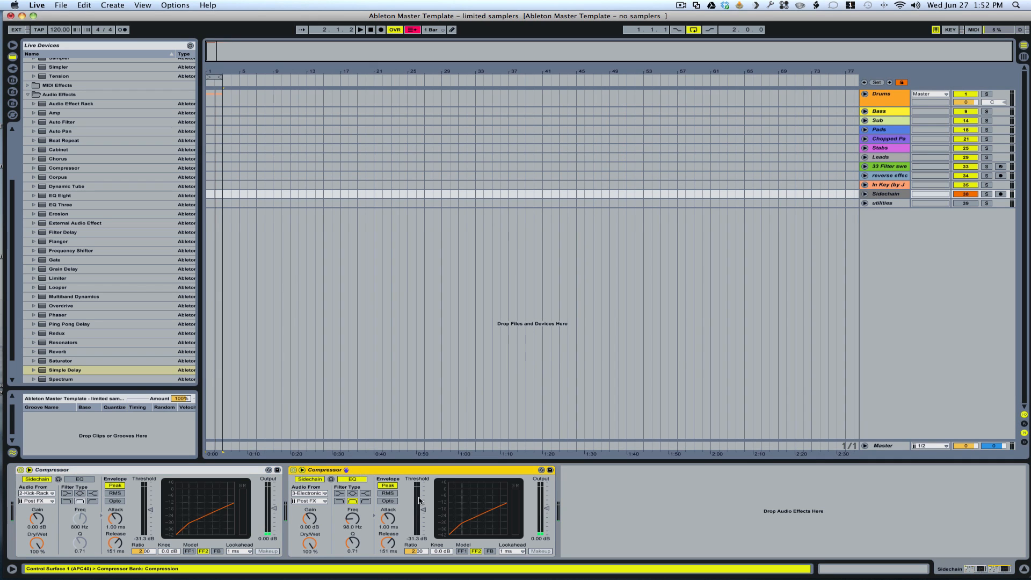
Examine the Kick-Rack and Electronic Drums tracks inside the Drums group, fold the group and return to the Sidechain track
{"action": "left_click", "coordinate": [865, 94]}
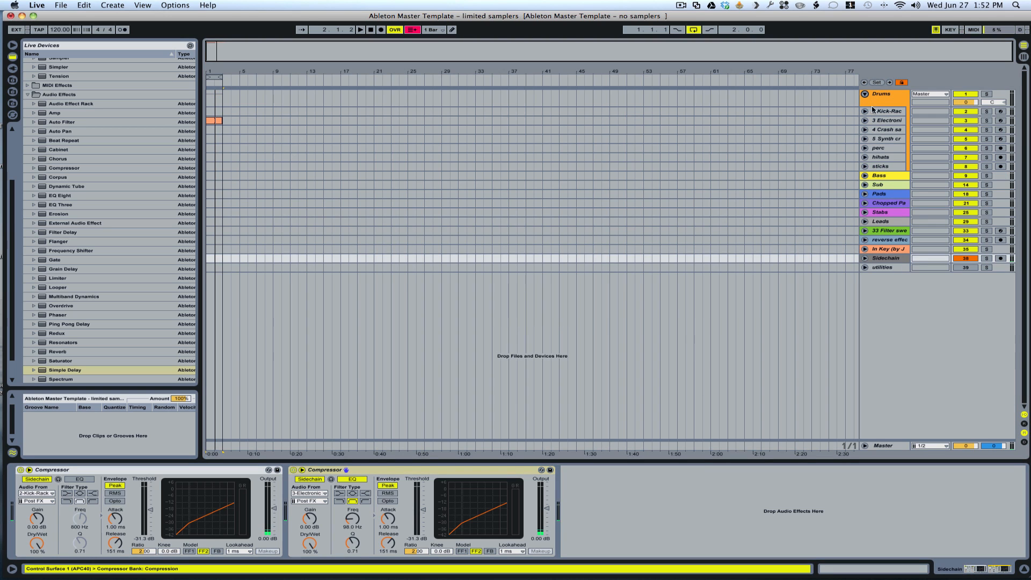
{"action": "left_click", "coordinate": [886, 113]}
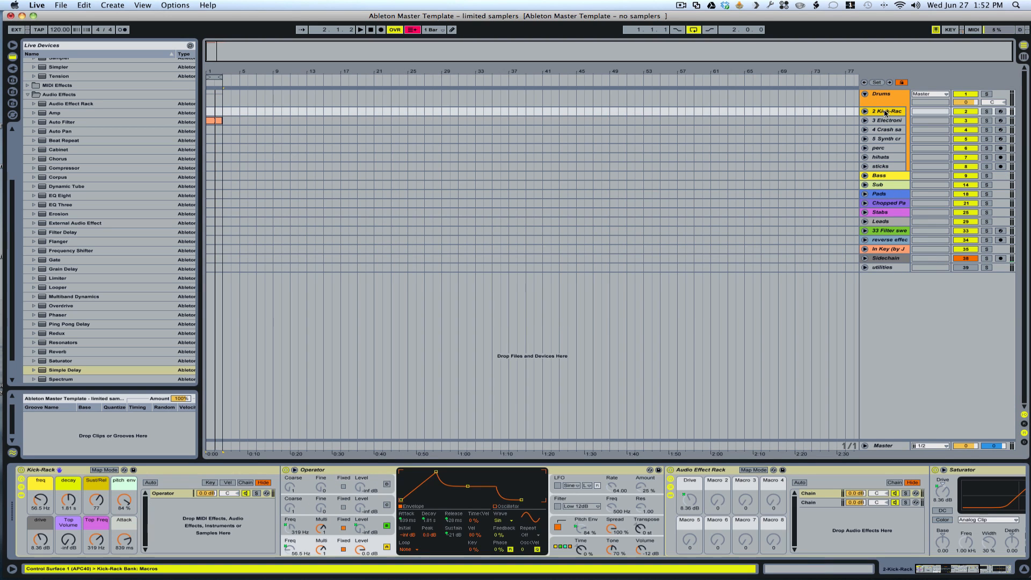
{"action": "left_click", "coordinate": [889, 121]}
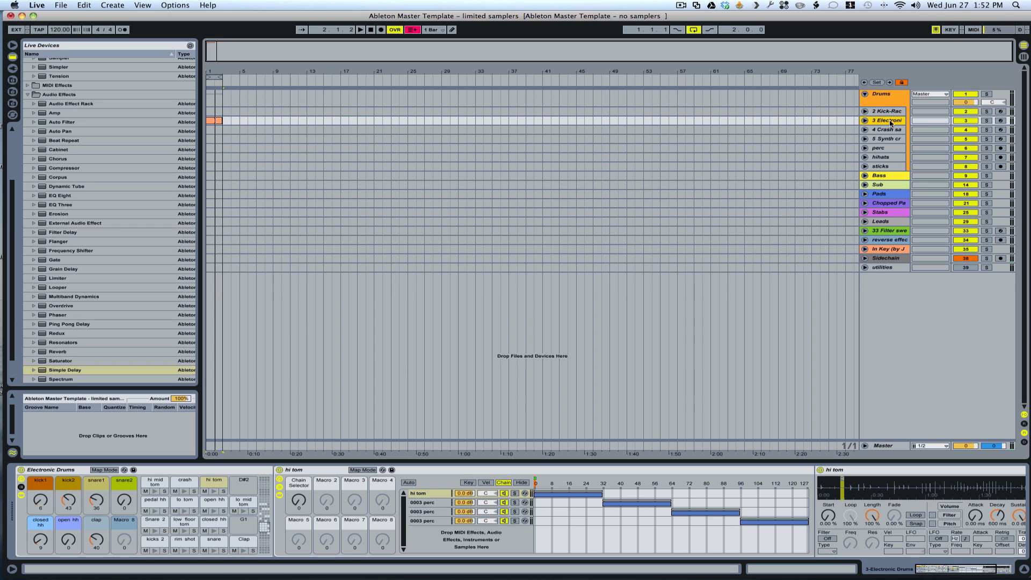
{"action": "left_click", "coordinate": [886, 112]}
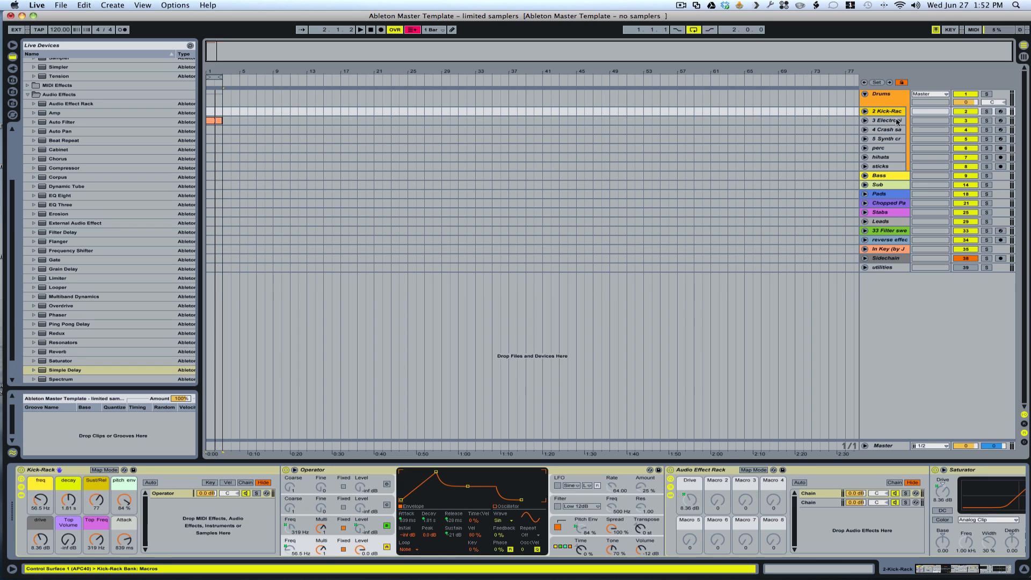
{"action": "left_click", "coordinate": [866, 95]}
{"action": "left_click", "coordinate": [877, 195]}
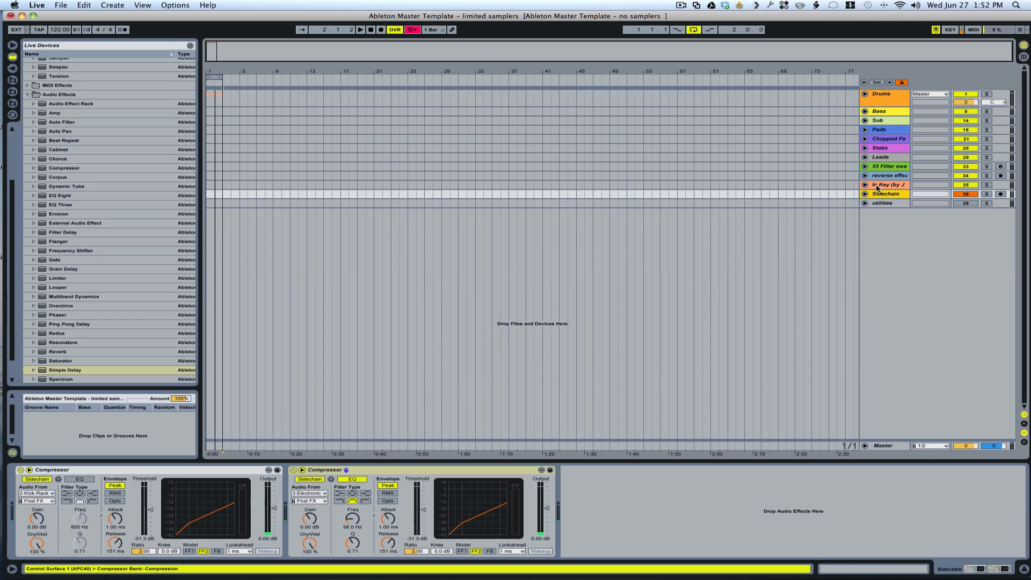
In the Session View, show the Sidechain destination among the audio outputs for track 10 of the Bass group
{"action": "key", "text": "Tab"}
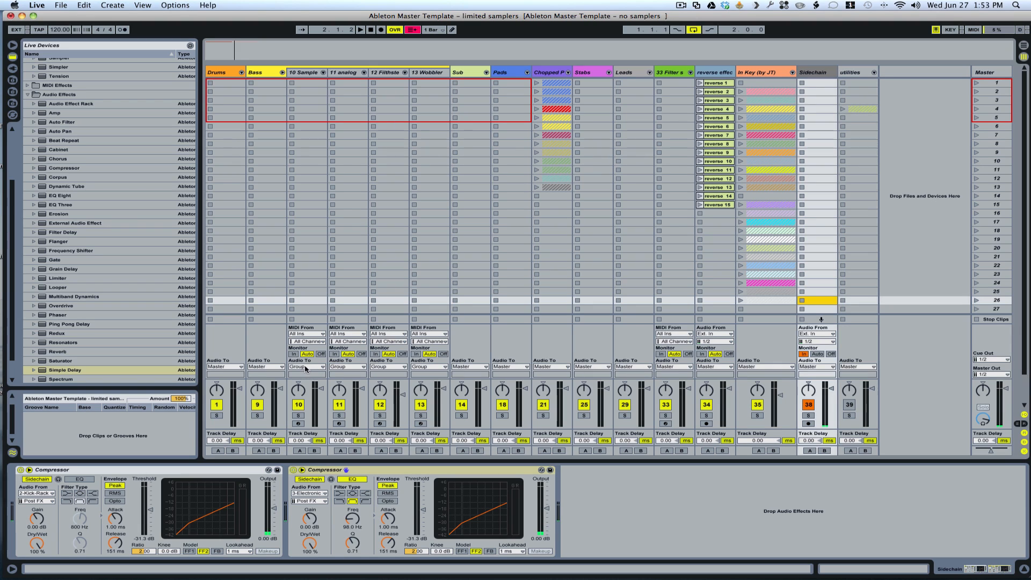
{"action": "left_click", "coordinate": [323, 367]}
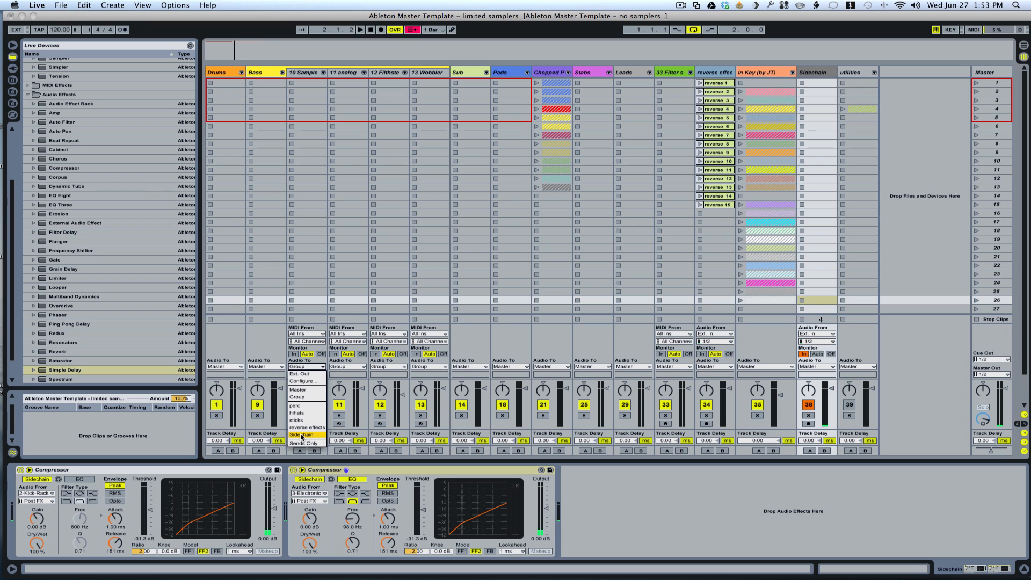
{"action": "left_click", "coordinate": [305, 348]}
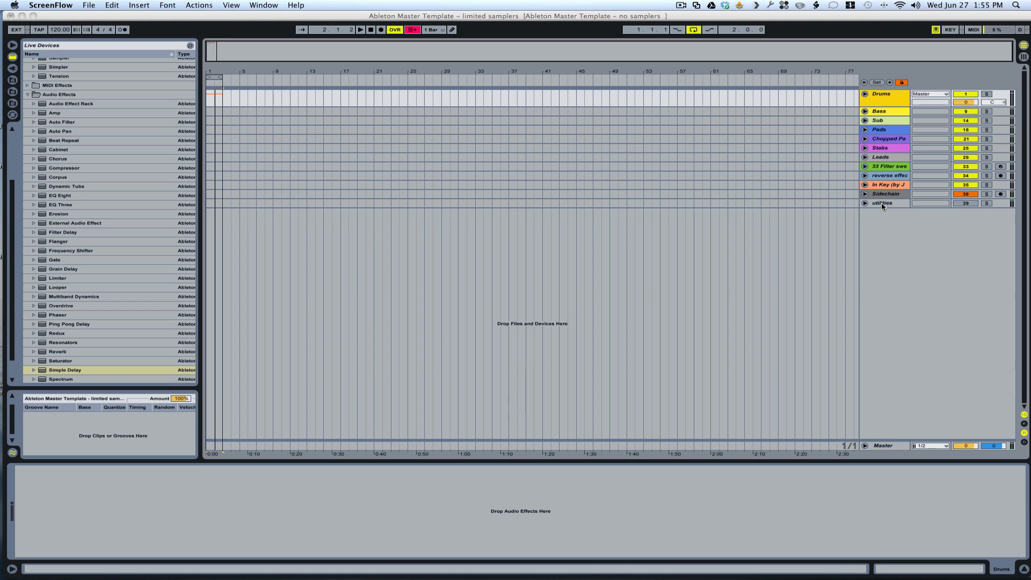
Unfold the utilities group and show the devices of its Verb tester track
{"action": "left_click", "coordinate": [882, 205]}
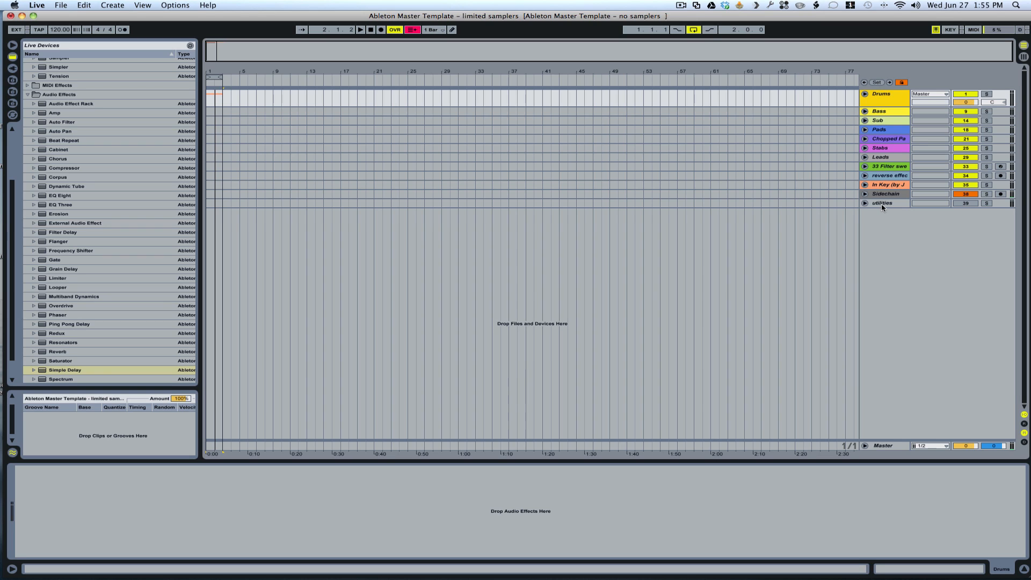
{"action": "left_click", "coordinate": [882, 205]}
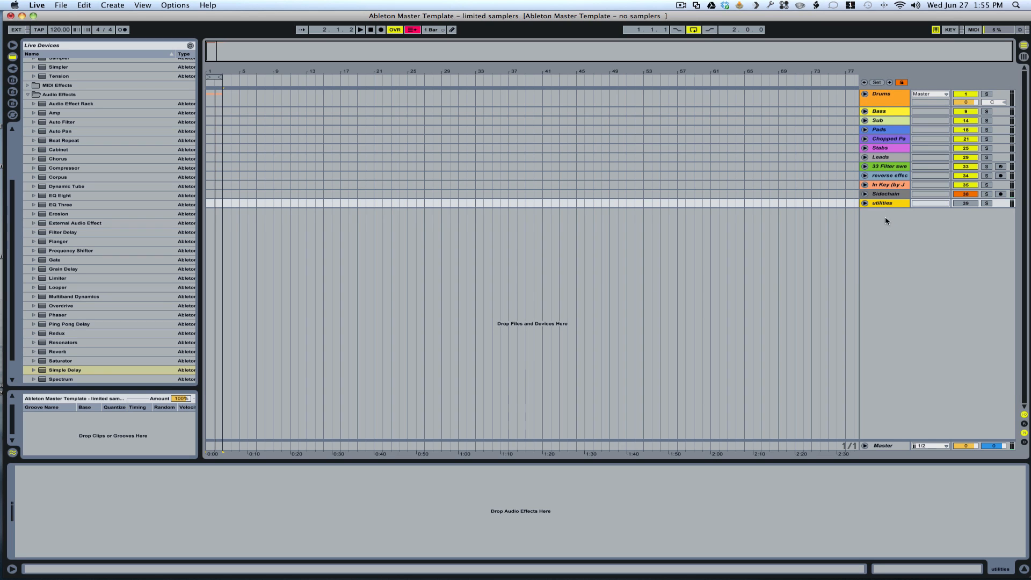
{"action": "left_click", "coordinate": [866, 203]}
{"action": "left_click", "coordinate": [884, 214]}
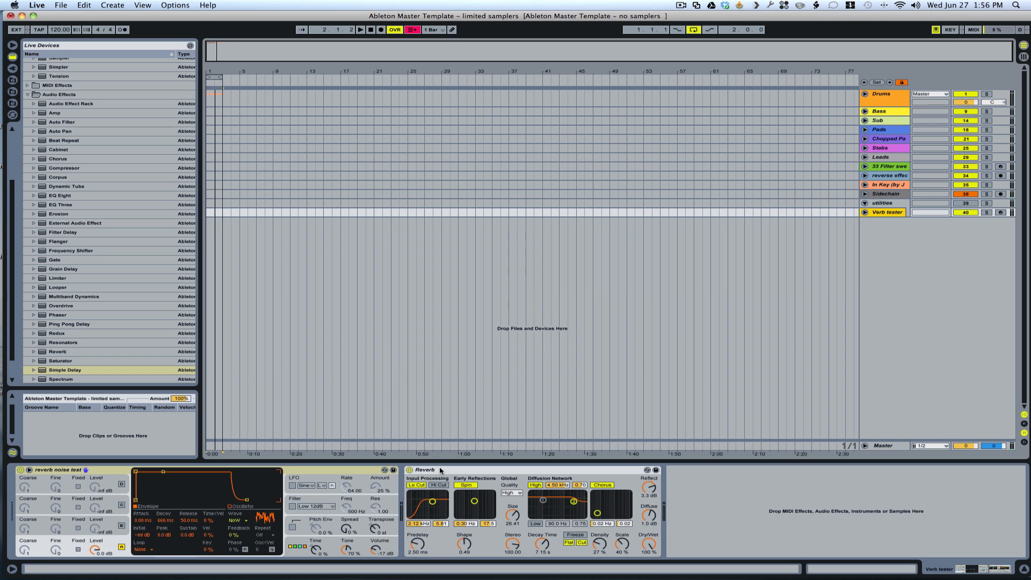
Select and launch the Verb tester clip in scene 4 of the Session View
{"action": "key", "text": "Tab"}
{"action": "left_click", "coordinate": [734, 110]}
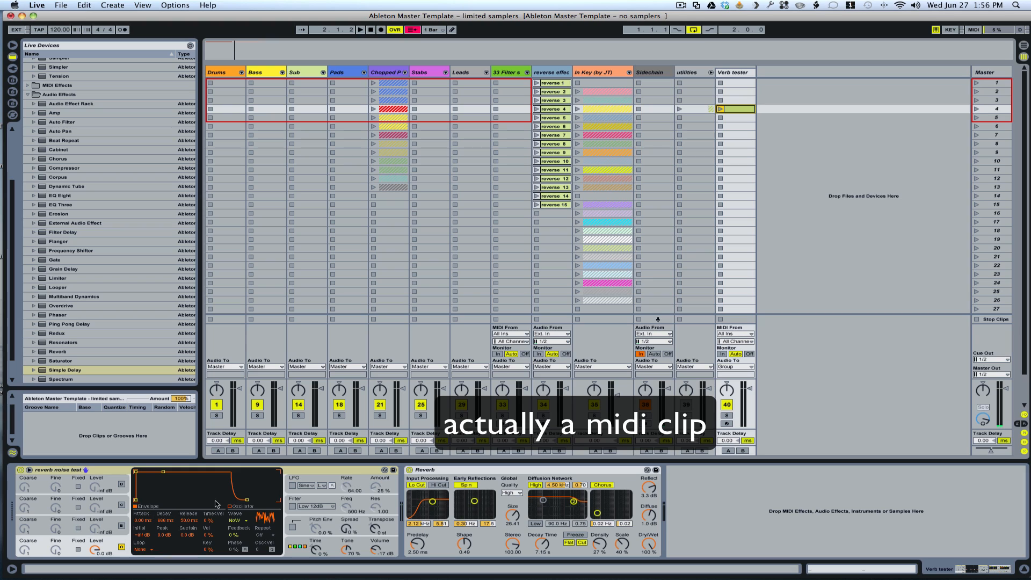
{"action": "left_click", "coordinate": [721, 109]}
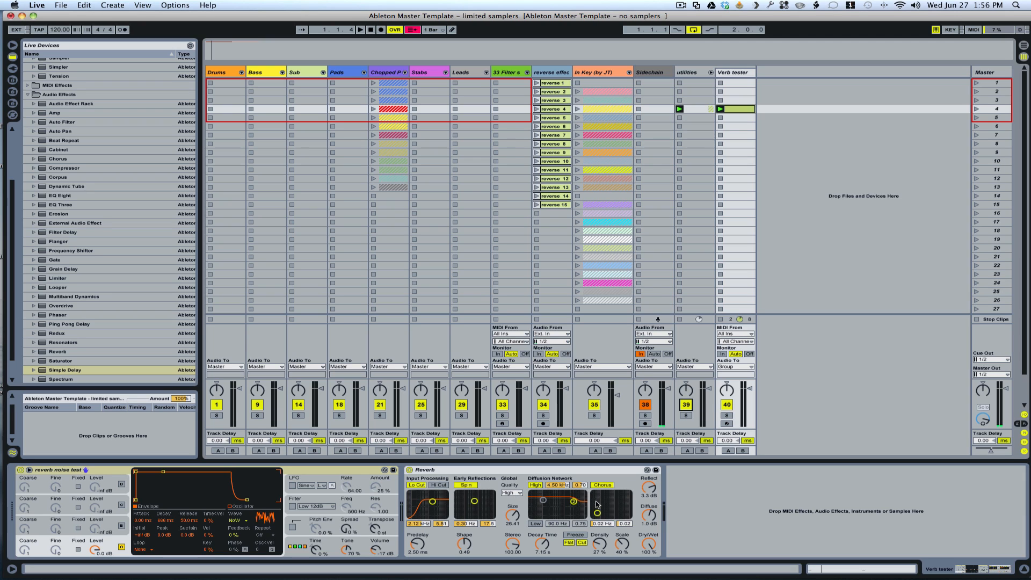
Select the Verb tester's Reverb and look at its device options, such as Save as Default Preset
{"action": "left_click", "coordinate": [600, 472]}
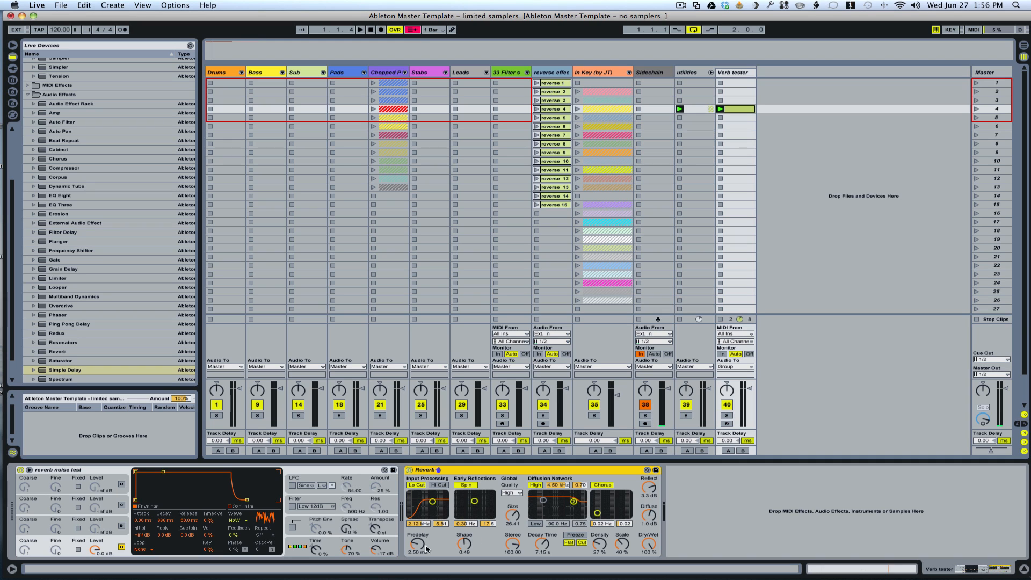
{"action": "right_click", "coordinate": [595, 472]}
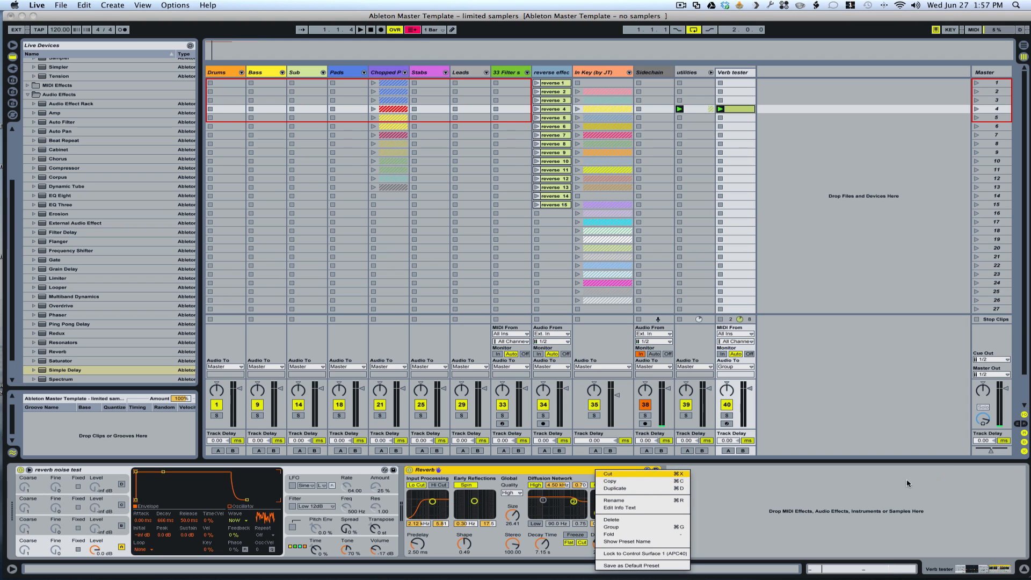
{"action": "left_click", "coordinate": [790, 490]}
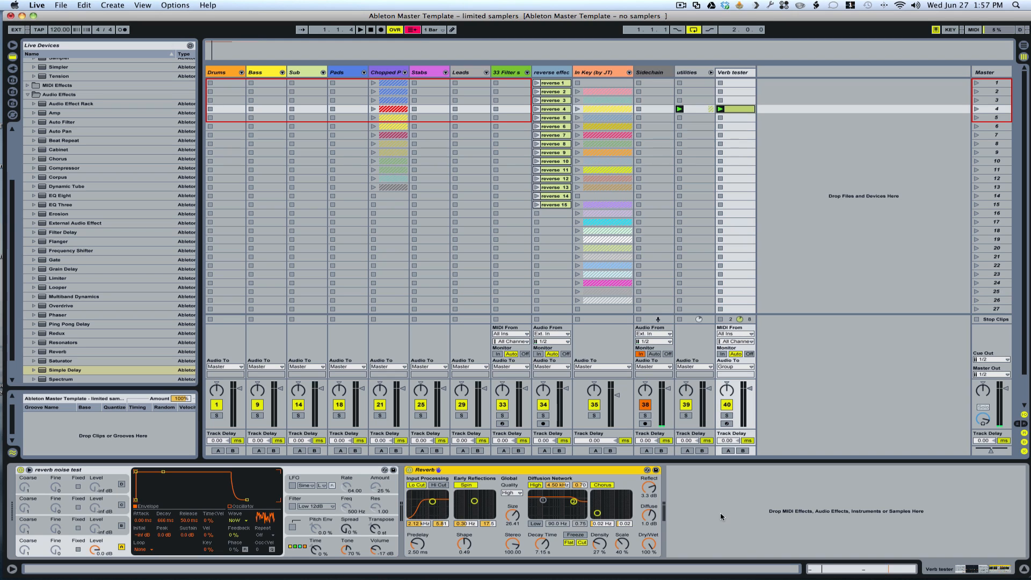
Relaunch the Verb tester clip and set the Reverb's size to 108.09 and decay time to 2.41 s
{"action": "left_click", "coordinate": [721, 109]}
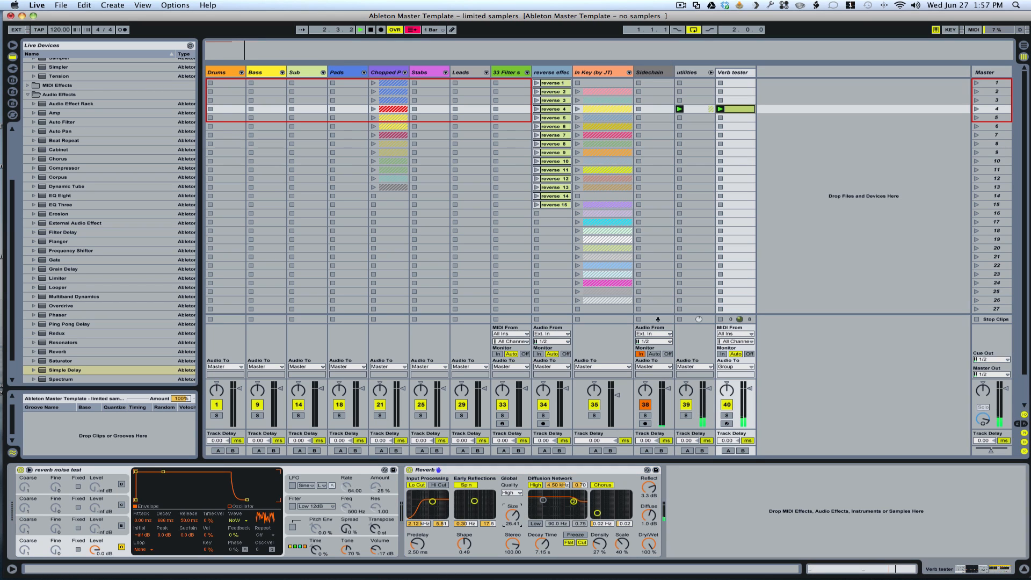
{"action": "left_click_drag", "start_coordinate": [513, 519], "coordinate": [513, 505]}
{"action": "left_click_drag", "start_coordinate": [510, 514], "coordinate": [511, 513]}
{"action": "left_click_drag", "start_coordinate": [542, 547], "coordinate": [543, 560]}
{"action": "left_click_drag", "start_coordinate": [542, 544], "coordinate": [542, 545]}
Set the Reverb's reflect level to 1.8 dB, diffuse level to -1.2 dB, stereo to 103.61 and dry/wet to 48%
{"action": "left_click_drag", "start_coordinate": [659, 499], "coordinate": [660, 517]}
{"action": "left_click_drag", "start_coordinate": [648, 490], "coordinate": [649, 482]}
{"action": "left_click_drag", "start_coordinate": [649, 482], "coordinate": [649, 476]}
{"action": "left_click_drag", "start_coordinate": [649, 487], "coordinate": [649, 522]}
{"action": "left_click_drag", "start_coordinate": [649, 516], "coordinate": [649, 564]}
{"action": "left_click_drag", "start_coordinate": [513, 545], "coordinate": [513, 526]}
{"action": "left_click_drag", "start_coordinate": [649, 544], "coordinate": [648, 555]}
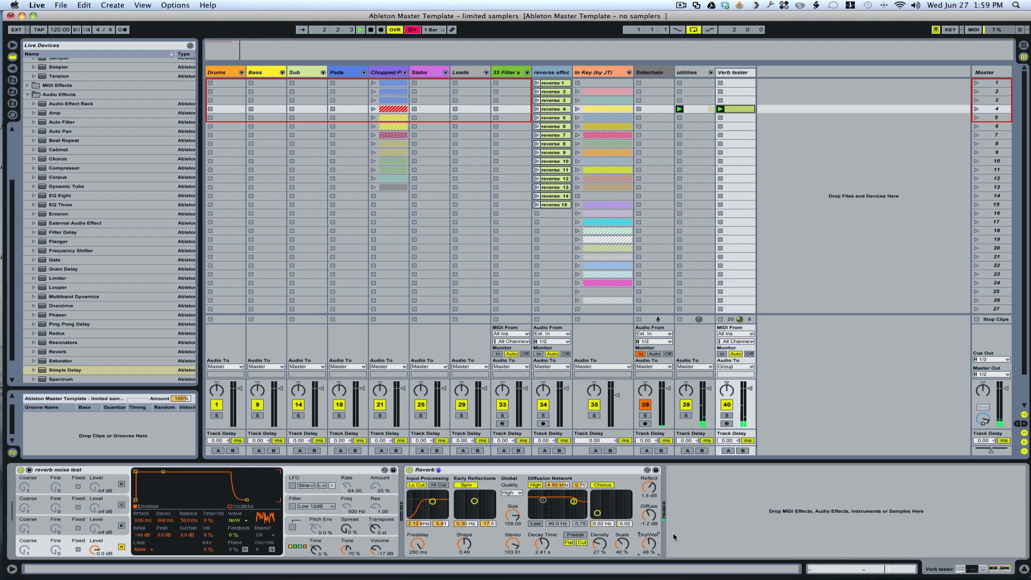
Set the Reverb's predelay to 83.2 ms and its shape to 0.51
{"action": "mouse_move", "coordinate": [419, 545]}
{"action": "left_mouse_down"}
{"action": "mouse_move", "coordinate": [420, 559]}
{"action": "mouse_move", "coordinate": [419, 545]}
{"action": "left_mouse_up"}
{"action": "mouse_move", "coordinate": [419, 544]}
{"action": "left_mouse_down"}
{"action": "mouse_move", "coordinate": [419, 554]}
{"action": "mouse_move", "coordinate": [419, 537]}
{"action": "left_mouse_up"}
{"action": "left_click_drag", "start_coordinate": [418, 544], "coordinate": [465, 555]}
{"action": "left_click_drag", "start_coordinate": [465, 544], "coordinate": [465, 534]}
Set the Reverb's density to 34%, decay time to 8.96 s and scale to 94%, with chorus switched off
{"action": "left_click_drag", "start_coordinate": [600, 544], "coordinate": [600, 523]}
{"action": "left_click_drag", "start_coordinate": [542, 544], "coordinate": [542, 529]}
{"action": "left_click_drag", "start_coordinate": [600, 544], "coordinate": [601, 547]}
{"action": "left_click", "coordinate": [603, 485]}
{"action": "left_click_drag", "start_coordinate": [601, 544], "coordinate": [622, 535]}
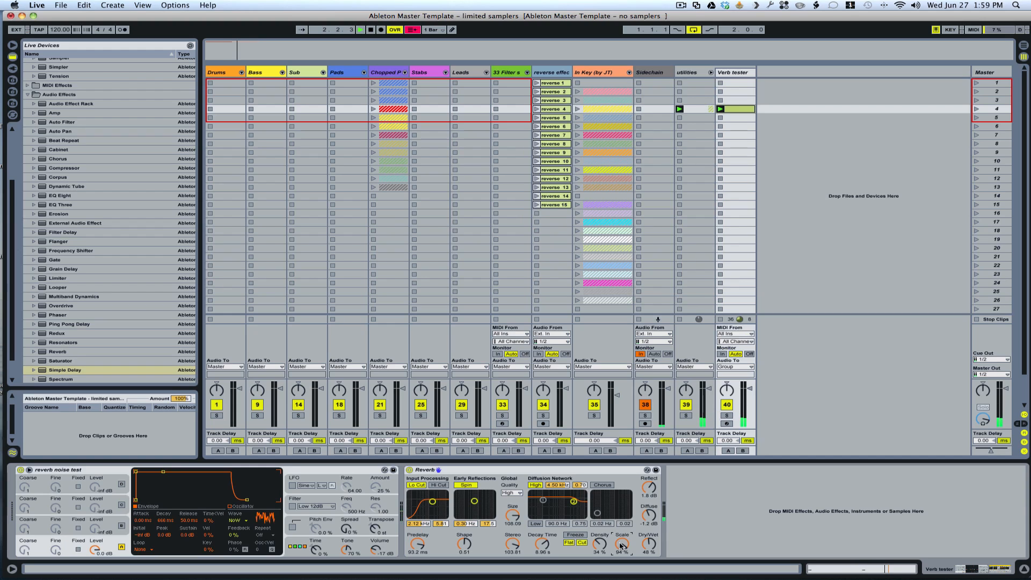
Set the Reverb's scale to 21%, decay time to 24.3 s and density to 0.1%, switch chorus back on and readjust the dry/wet balance
{"action": "left_click_drag", "start_coordinate": [621, 546], "coordinate": [622, 503]}
{"action": "left_click_drag", "start_coordinate": [542, 544], "coordinate": [542, 542]}
{"action": "mouse_move", "coordinate": [600, 545]}
{"action": "left_mouse_down"}
{"action": "mouse_move", "coordinate": [600, 561]}
{"action": "mouse_move", "coordinate": [600, 544]}
{"action": "left_mouse_up"}
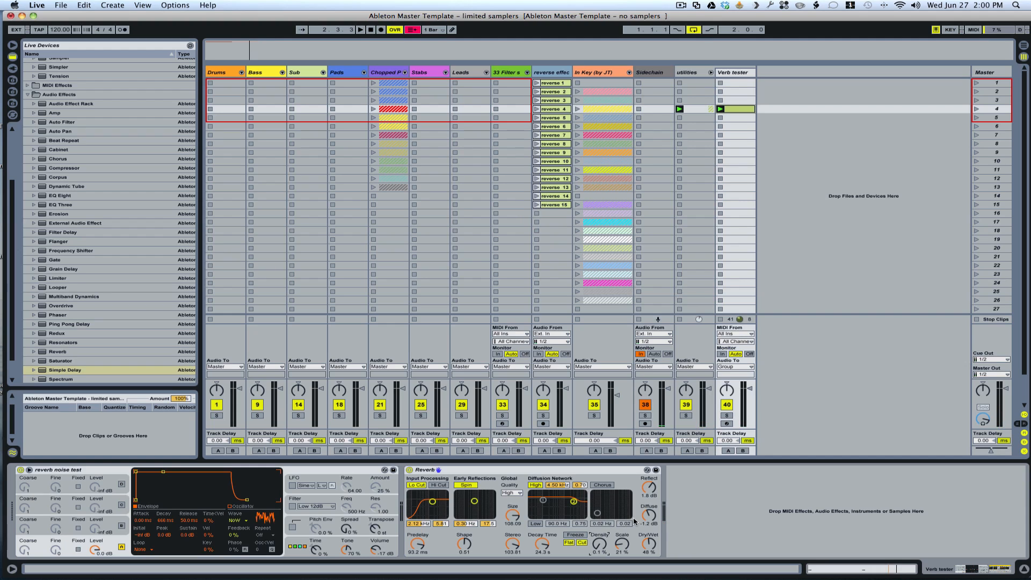
{"action": "left_click", "coordinate": [605, 487]}
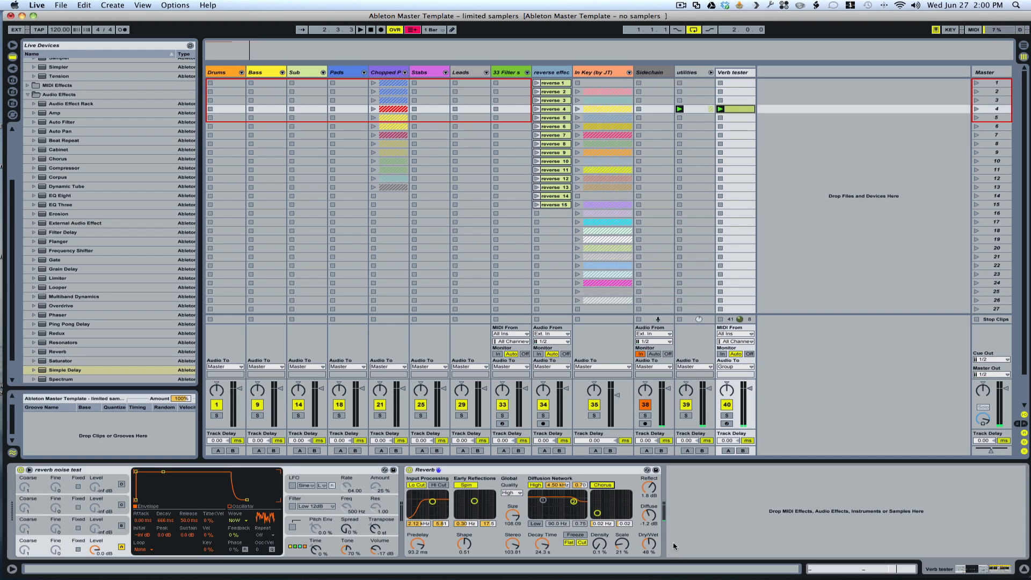
{"action": "left_click_drag", "start_coordinate": [653, 546], "coordinate": [654, 494]}
{"action": "mouse_move", "coordinate": [651, 546]}
{"action": "left_mouse_down"}
{"action": "mouse_move", "coordinate": [651, 570]}
{"action": "mouse_move", "coordinate": [650, 551]}
{"action": "left_mouse_up"}
Fold the utilities group and show the Arrangement View with the return tracks
{"action": "key", "text": "Delete"}
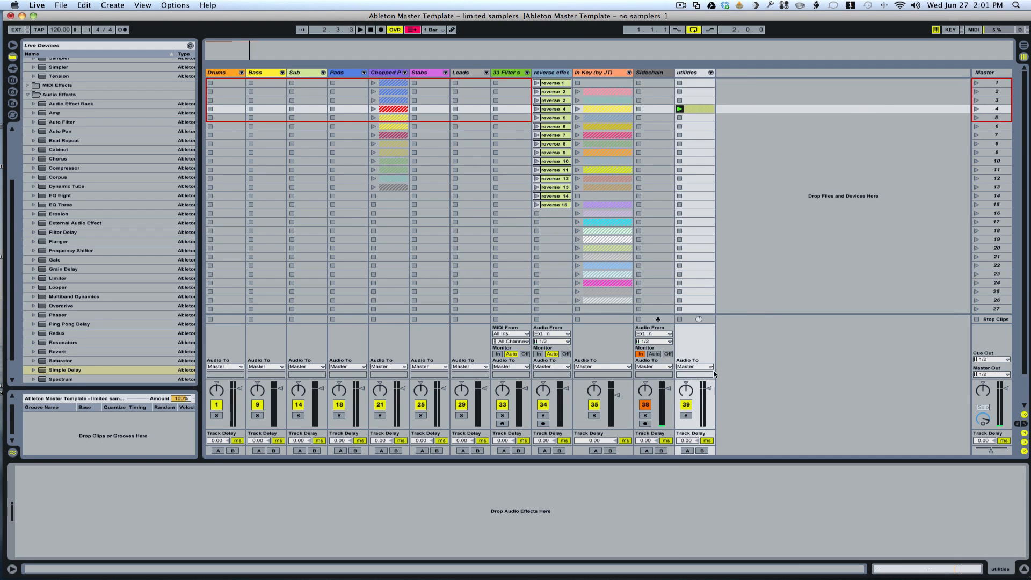
{"action": "key", "text": "Tab"}
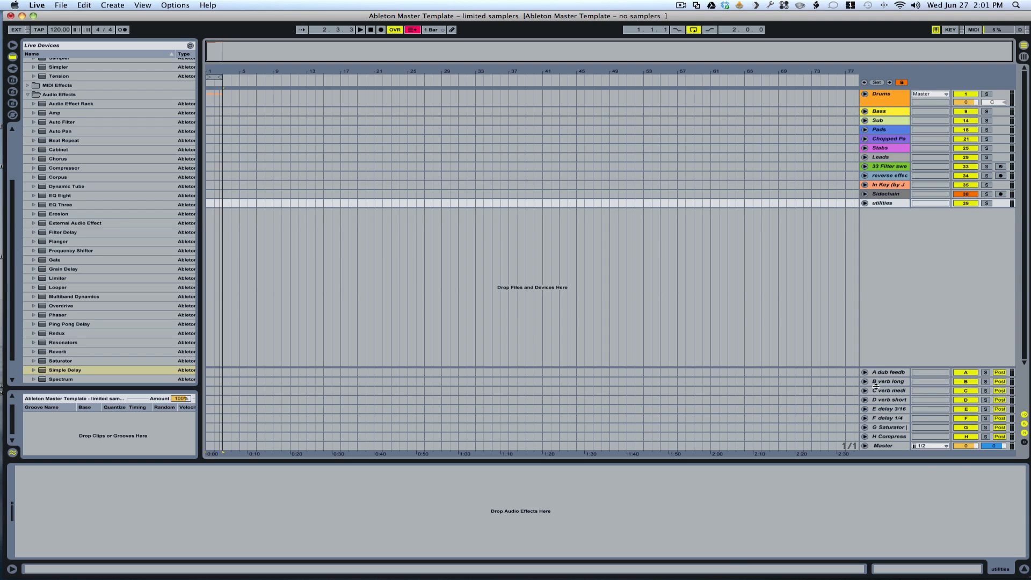
Unfold the A dub feedback return and the Drums group, and select the 3 Electronic Drums track
{"action": "left_click", "coordinate": [865, 372]}
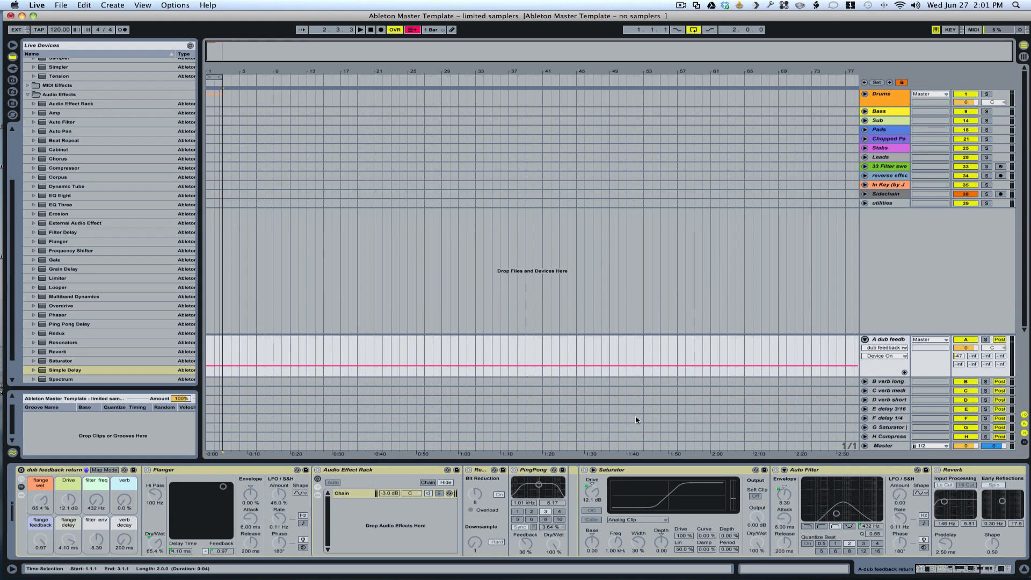
{"action": "left_click", "coordinate": [865, 94]}
{"action": "left_click", "coordinate": [886, 120]}
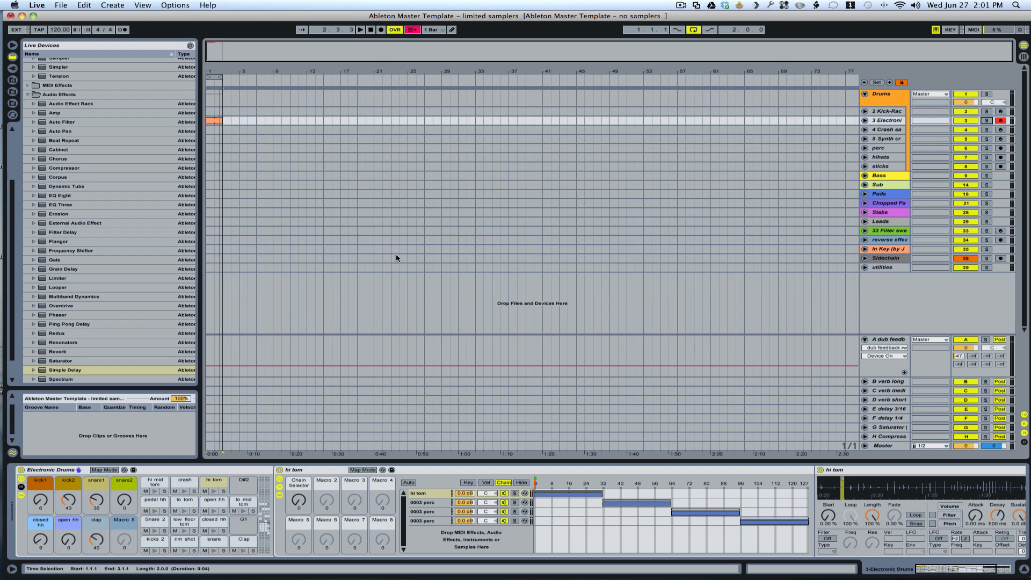
Show the sends section of the mixer in the Session View
{"action": "key", "text": "Tab"}
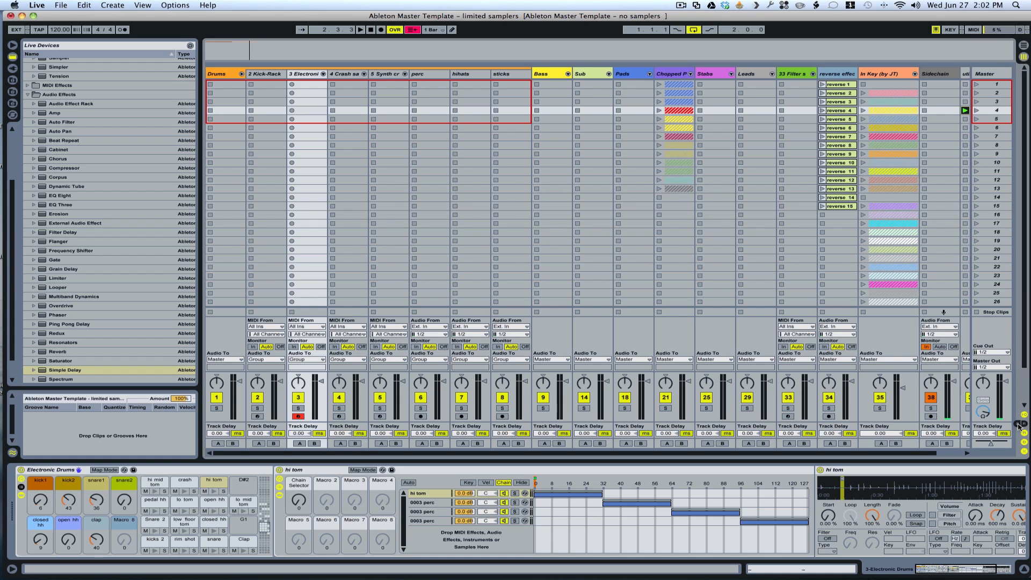
{"action": "left_click", "coordinate": [1022, 424]}
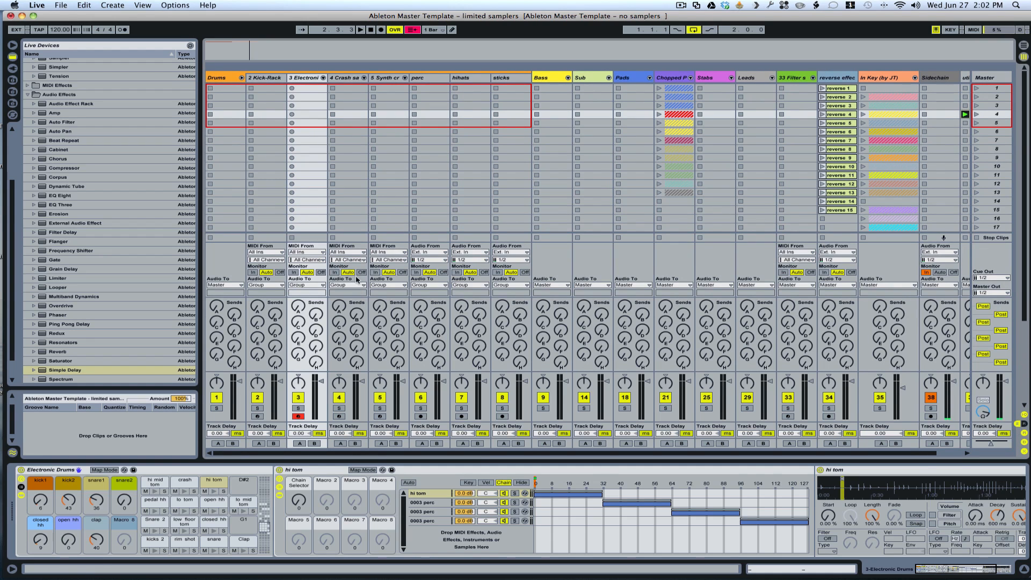
Switch on the dub feedback return rack and set drive to 8.22 dB, filter frequency to 848 Hz, verb to 34% and verb decay to 11.9 s
{"action": "key", "text": "Tab"}
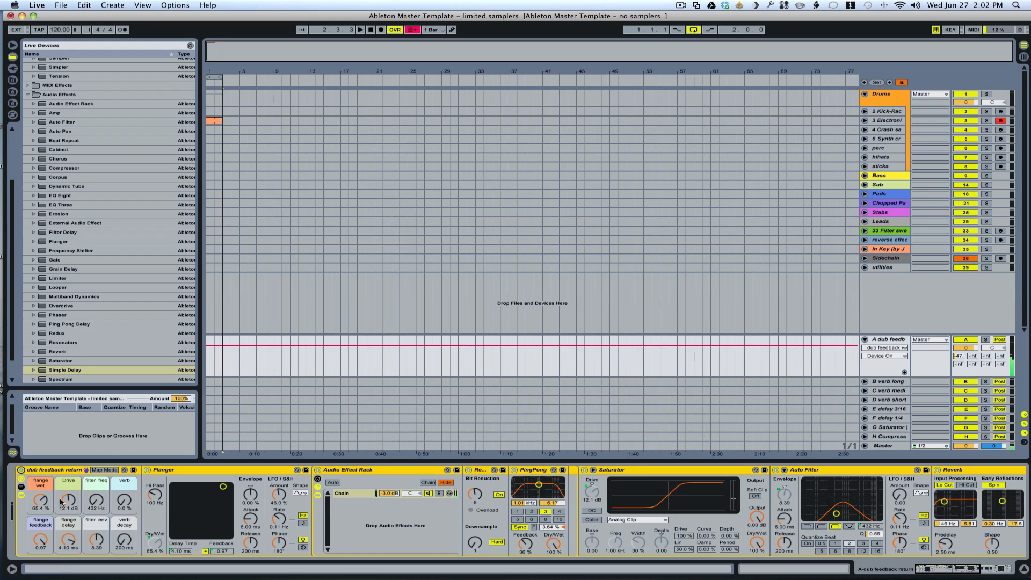
{"action": "left_click_drag", "start_coordinate": [61, 503], "coordinate": [96, 497]}
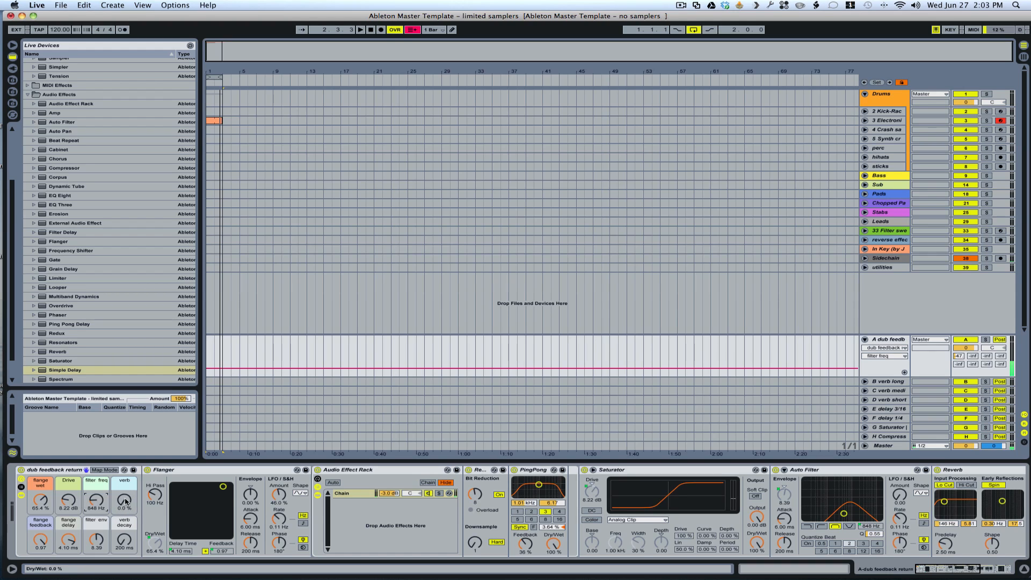
{"action": "left_click_drag", "start_coordinate": [124, 501], "coordinate": [125, 469]}
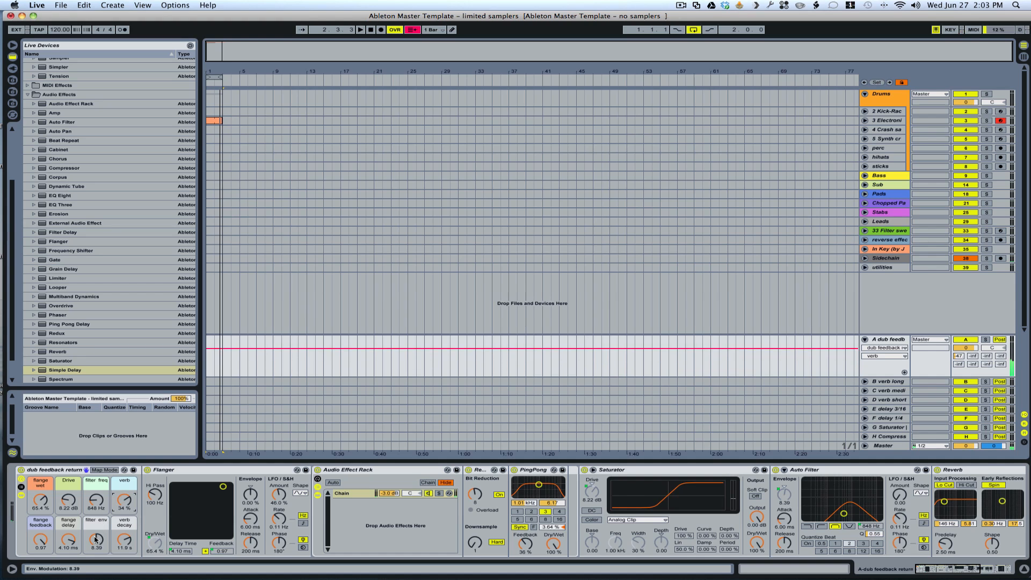
Set the dub feedback rack's filter envelope to 15.6, flange feedback to 0.86, flange wet to 75.6% and flange delay to 0.63 ms
{"action": "left_click_drag", "start_coordinate": [97, 540], "coordinate": [68, 574]}
{"action": "left_click_drag", "start_coordinate": [41, 539], "coordinate": [40, 572]}
{"action": "left_click_drag", "start_coordinate": [40, 500], "coordinate": [68, 544]}
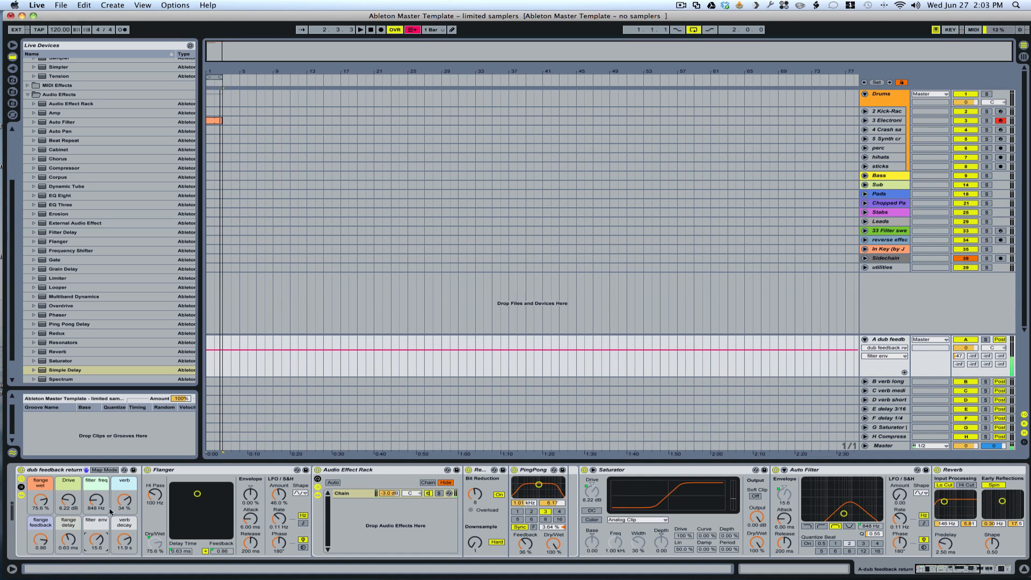
Set the dub feedback rack's filter frequency to 705 Hz and drive to 4.75 dB, and switch the rack off
{"action": "left_click_drag", "start_coordinate": [96, 500], "coordinate": [97, 542]}
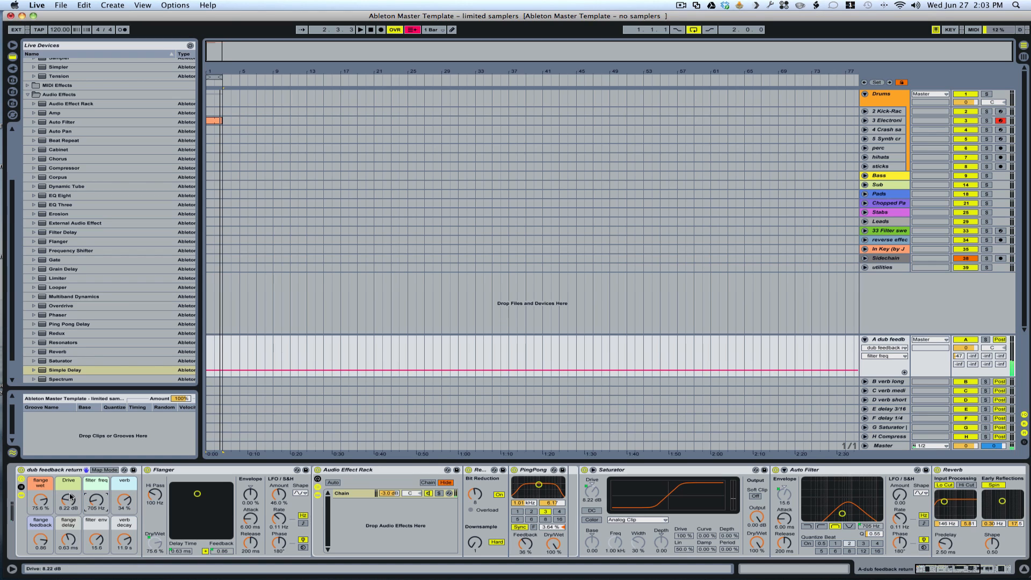
{"action": "left_click_drag", "start_coordinate": [71, 501], "coordinate": [71, 483]}
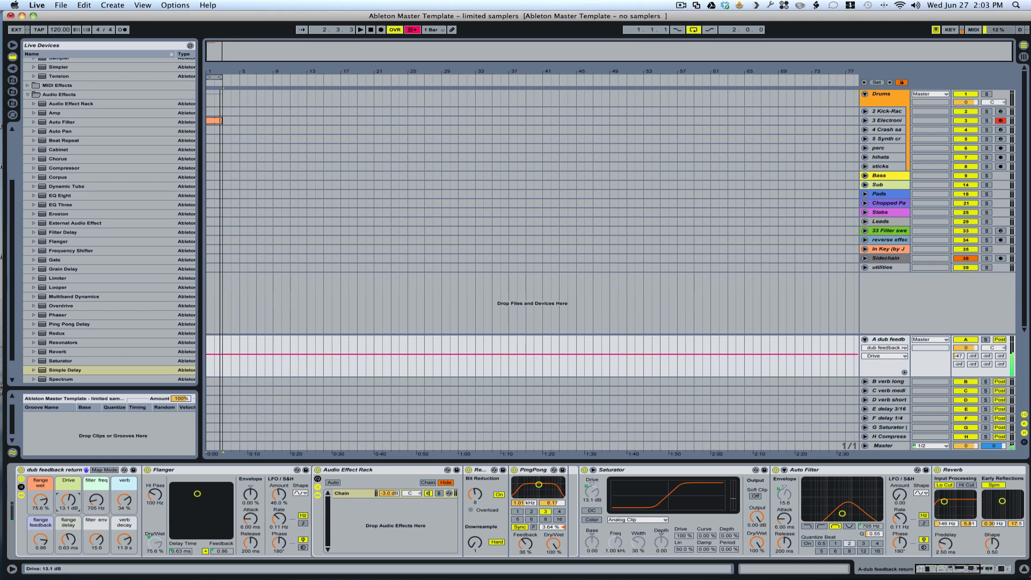
{"action": "left_click", "coordinate": [21, 470]}
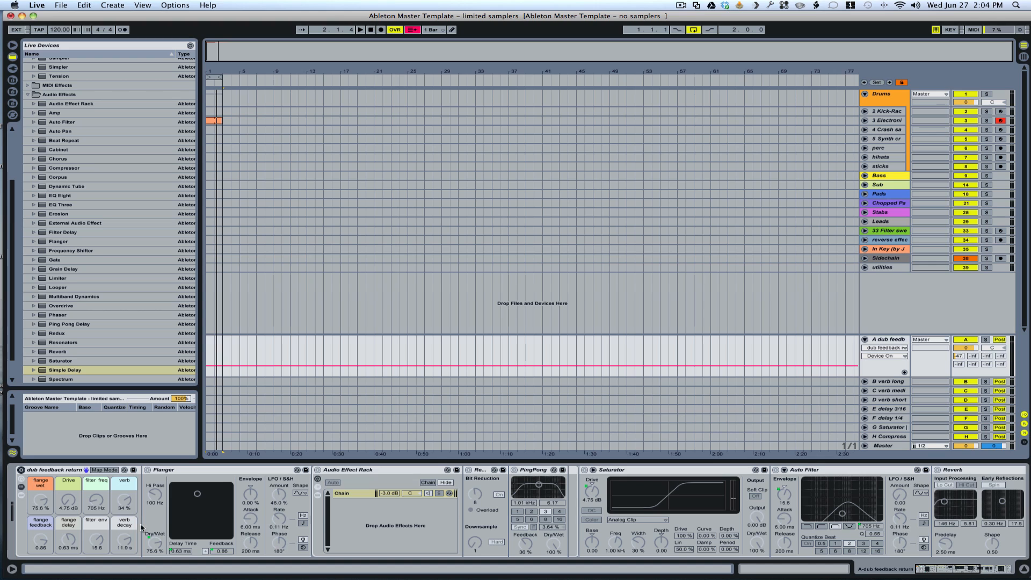
{"action": "left_click", "coordinate": [57, 471]}
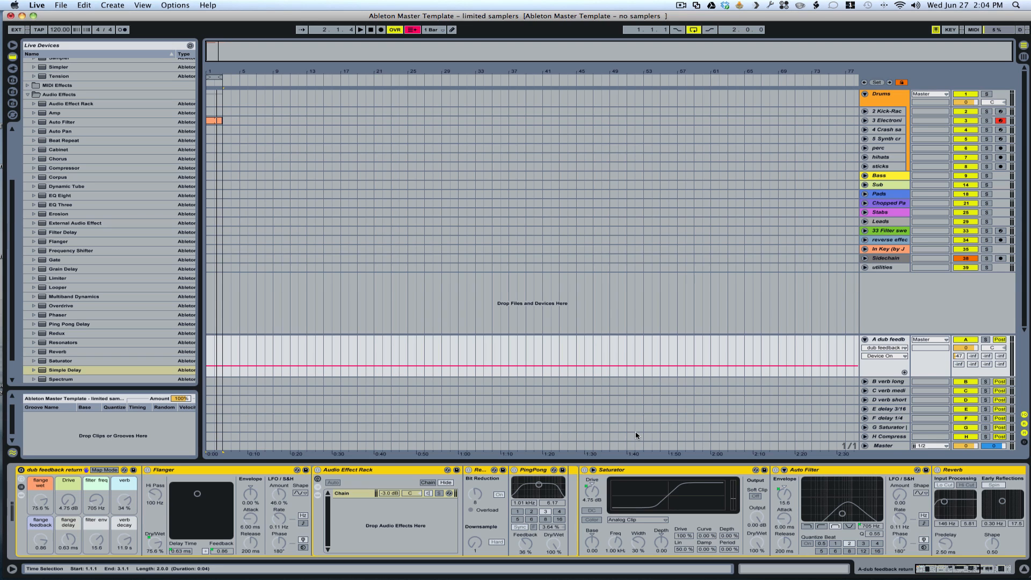
Bring up the B verb long reverb, and switch on Concrete Chamber on C verb medium and Reverb-3 Band Ambience on D verb short
{"action": "key", "text": "Tab"}
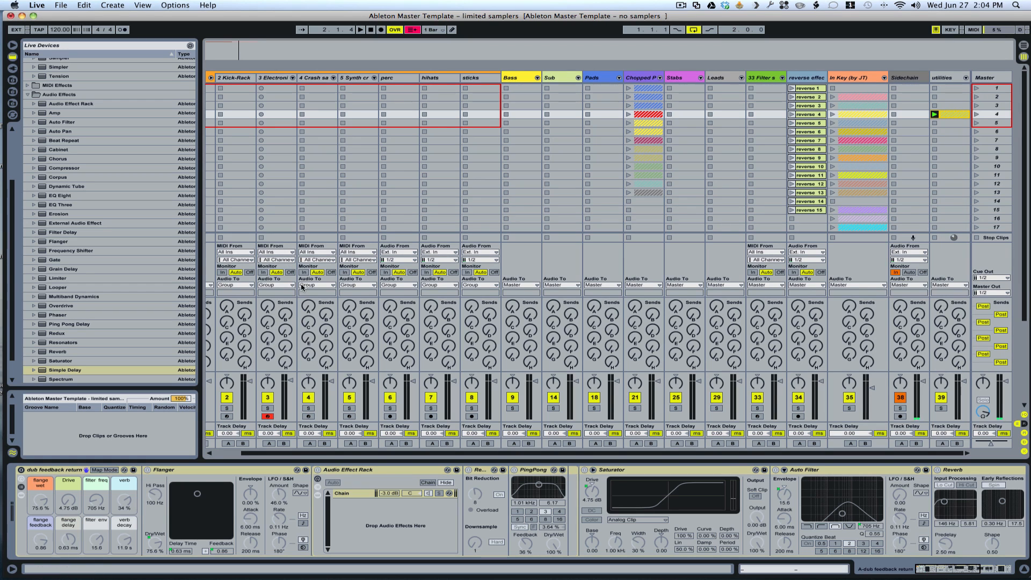
{"action": "key", "text": "Tab"}
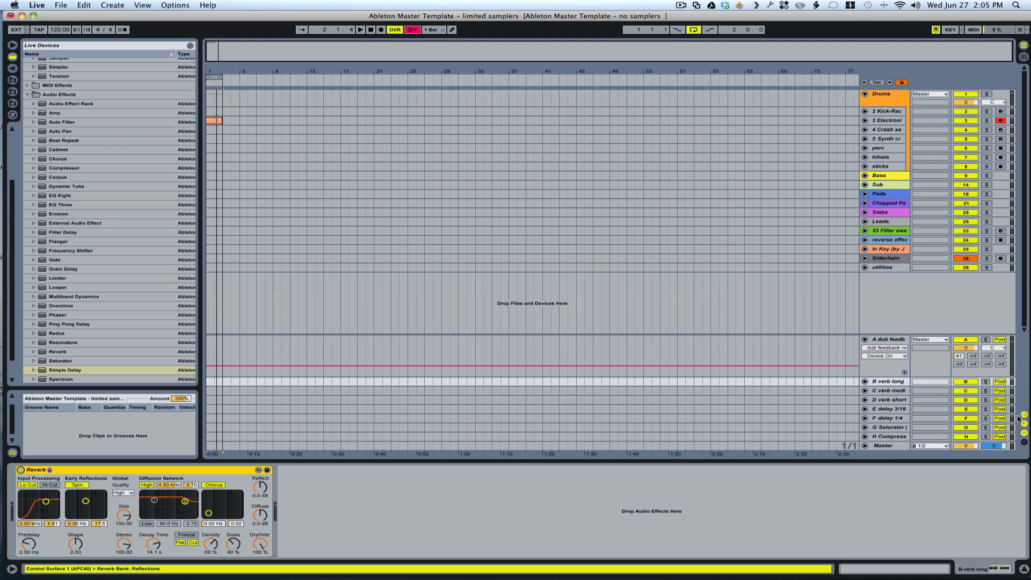
{"action": "left_click", "coordinate": [896, 392]}
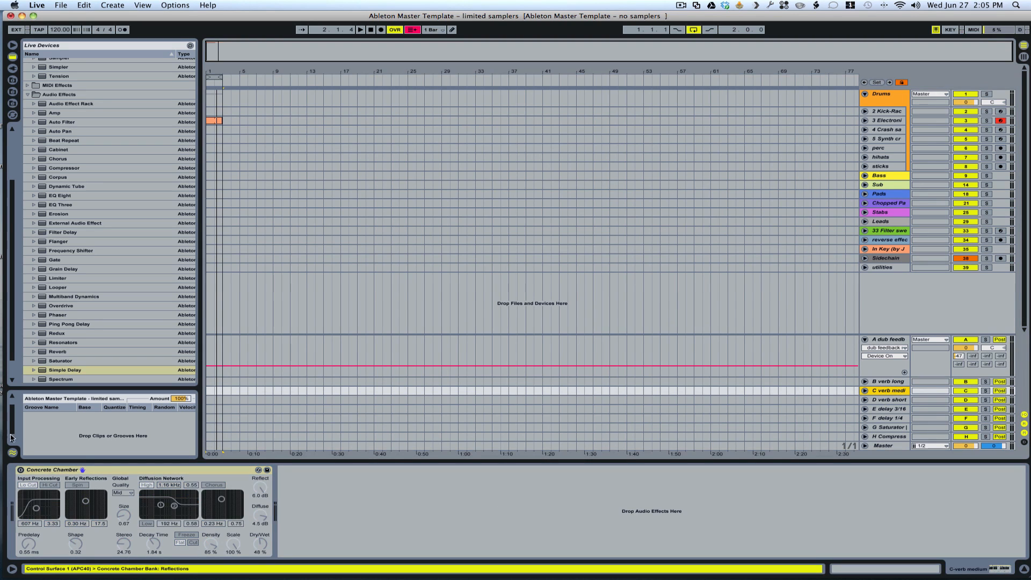
{"action": "left_click", "coordinate": [20, 470]}
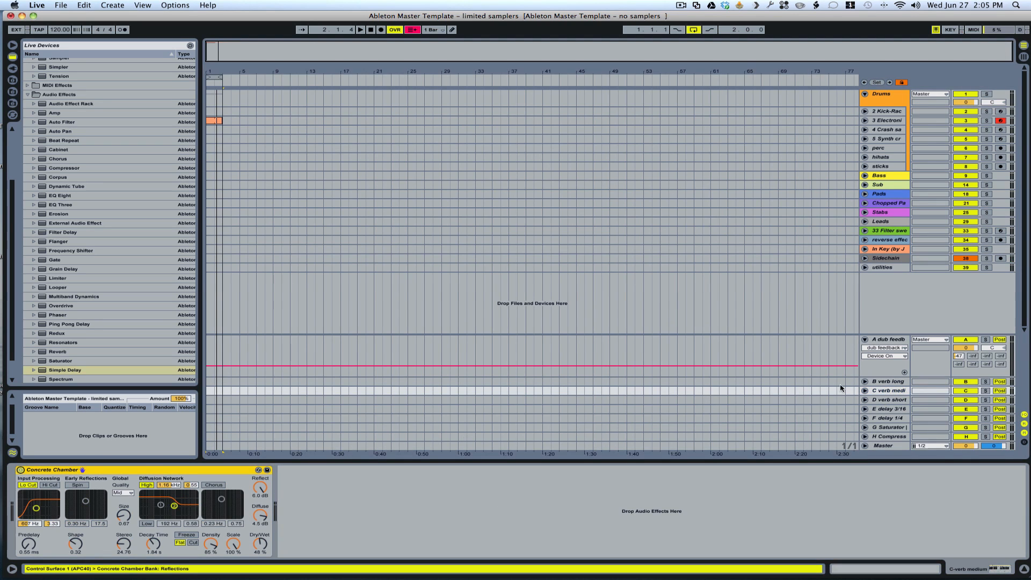
{"action": "left_click", "coordinate": [881, 401]}
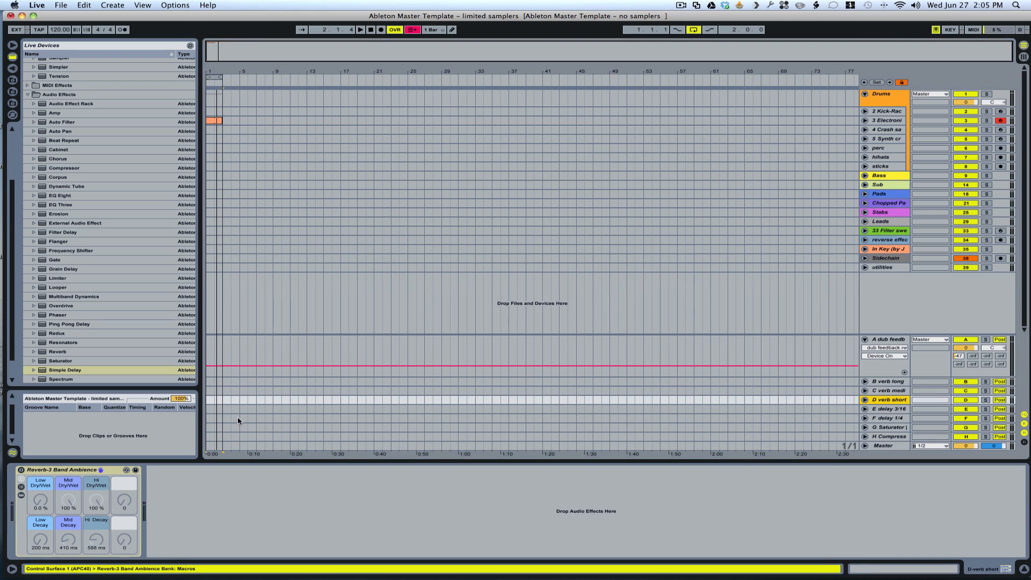
{"action": "left_click", "coordinate": [21, 471]}
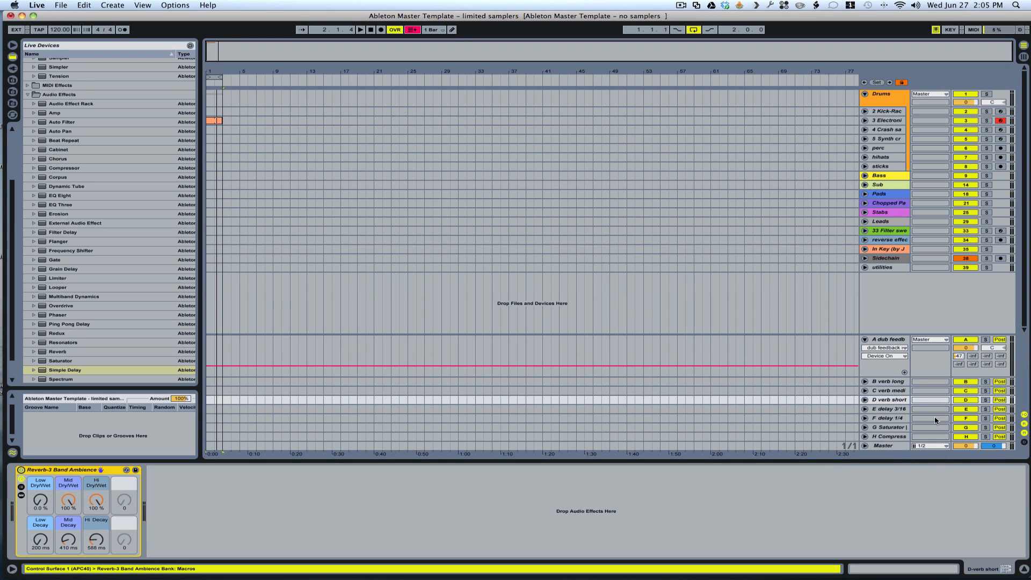
View the devices on the E delay 3/16, F delay 1/4, G Saturator and H Compressor returns
{"action": "left_click", "coordinate": [881, 408]}
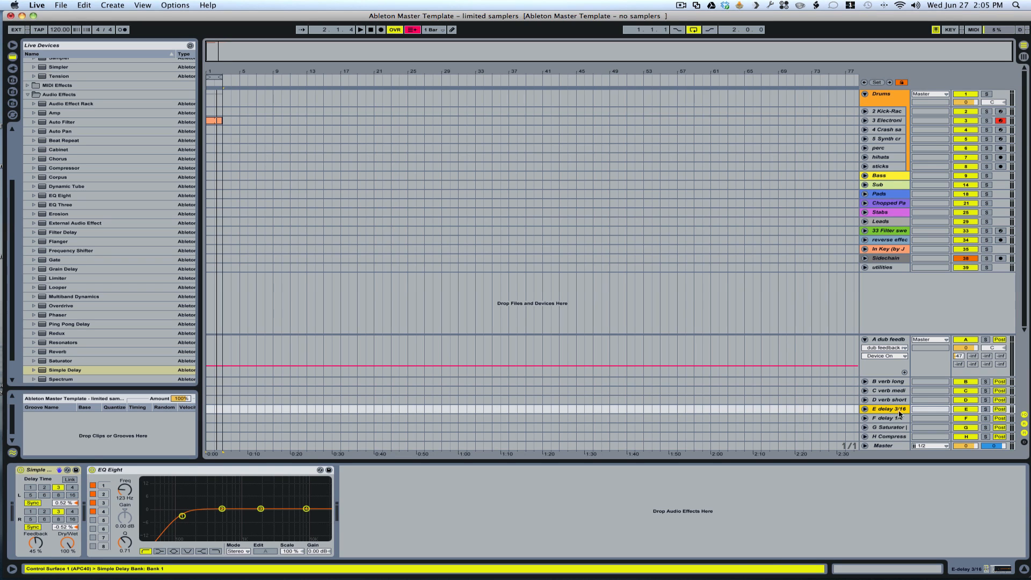
{"action": "left_click", "coordinate": [891, 419]}
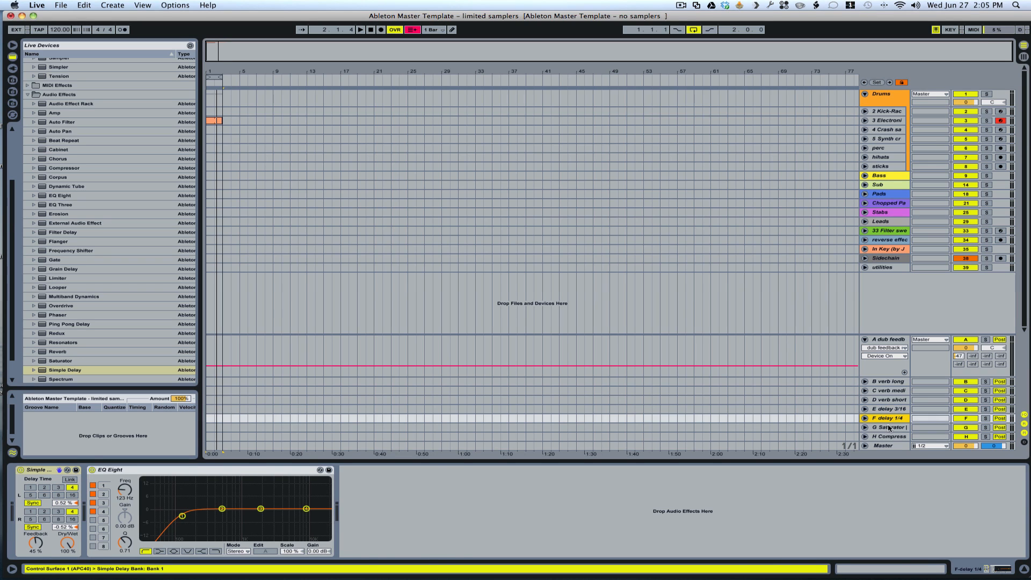
{"action": "left_click", "coordinate": [890, 428]}
{"action": "left_click", "coordinate": [890, 437]}
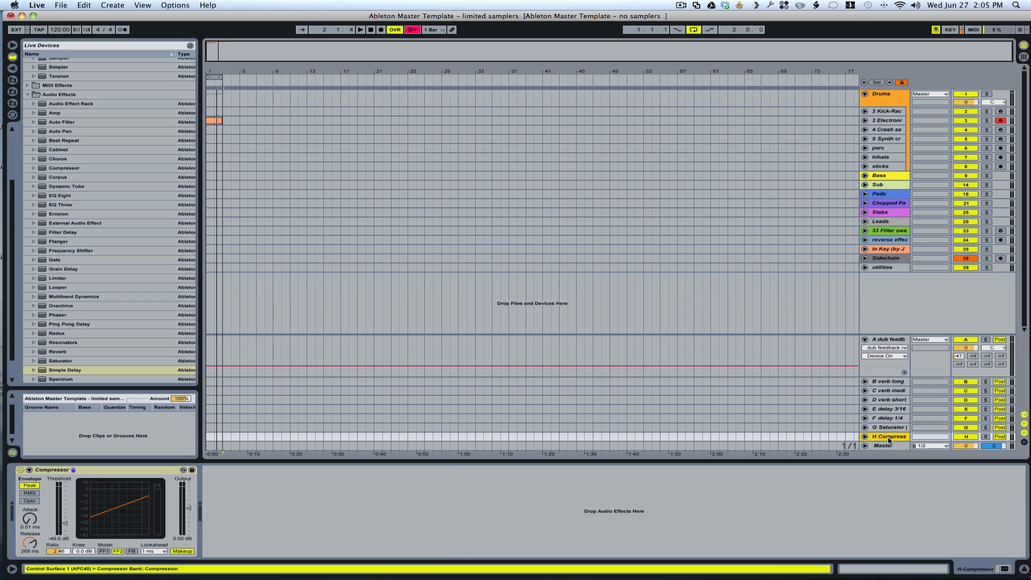
Try the Electronic Drums track's sends to the long, medium and short verb returns one at a time in the Session View
{"action": "key", "text": "Tab"}
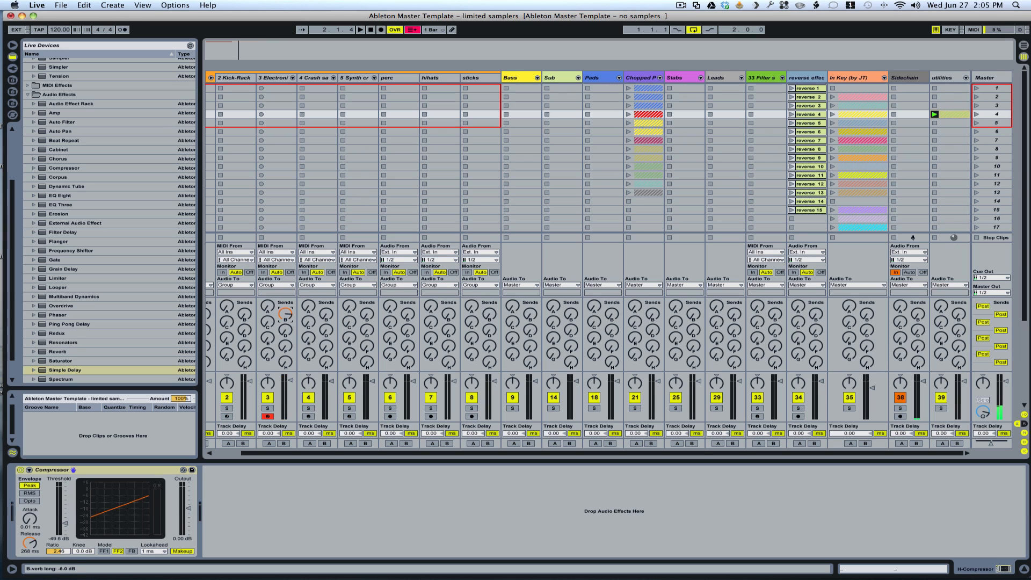
{"action": "left_click_drag", "start_coordinate": [272, 324], "coordinate": [270, 326]}
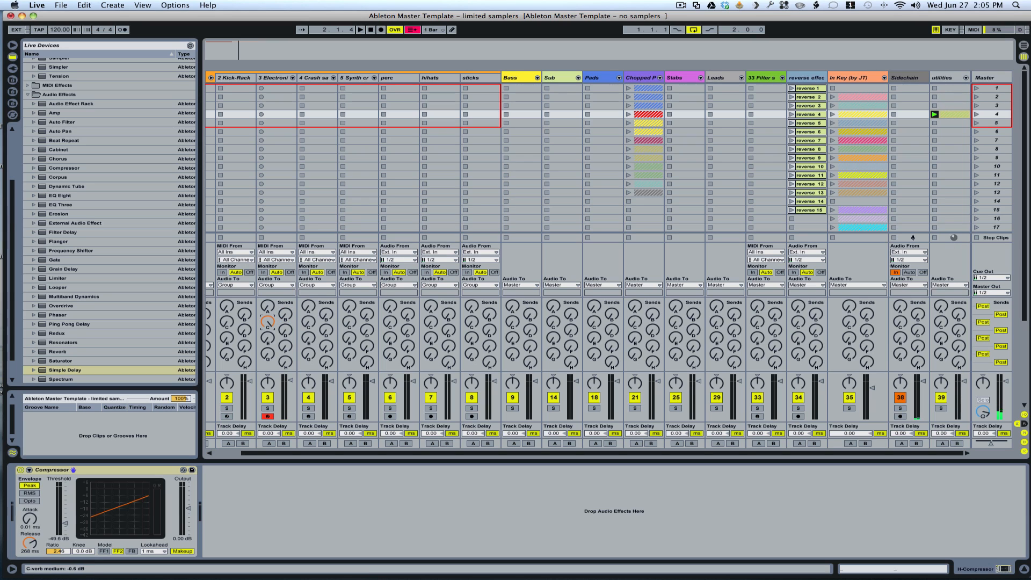
{"action": "left_click_drag", "start_coordinate": [269, 323], "coordinate": [268, 384]}
{"action": "mouse_move", "coordinate": [286, 330]}
{"action": "left_mouse_down"}
{"action": "mouse_move", "coordinate": [285, 314]}
{"action": "mouse_move", "coordinate": [285, 366]}
{"action": "mouse_move", "coordinate": [267, 323]}
{"action": "mouse_move", "coordinate": [270, 334]}
{"action": "left_mouse_up"}
Try the Electronic Drums track's sends to the delay and Compressor returns, comparing the sound with the Compressor send up and down
{"action": "left_click", "coordinate": [267, 338]}
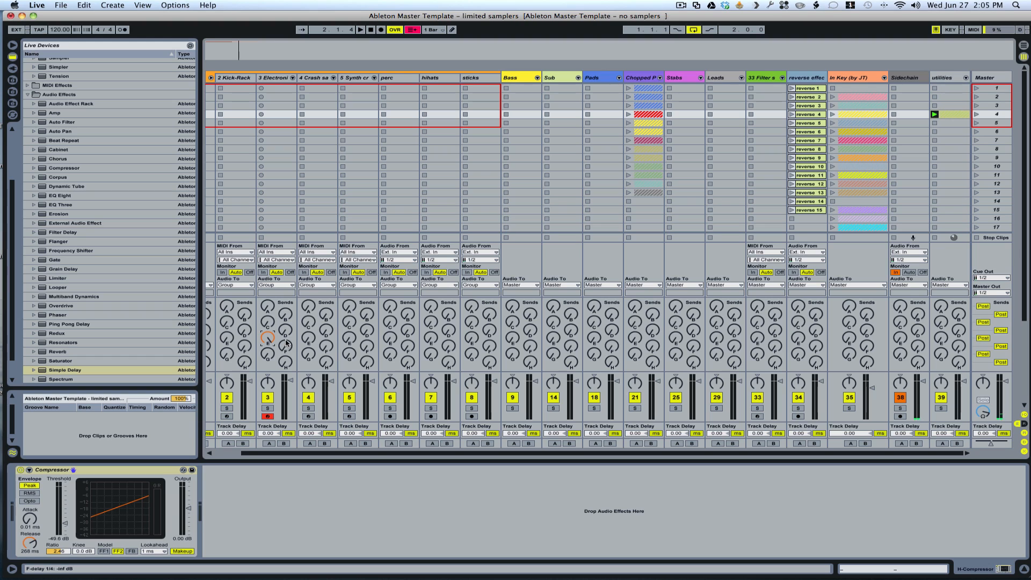
{"action": "left_click_drag", "start_coordinate": [268, 338], "coordinate": [287, 328]}
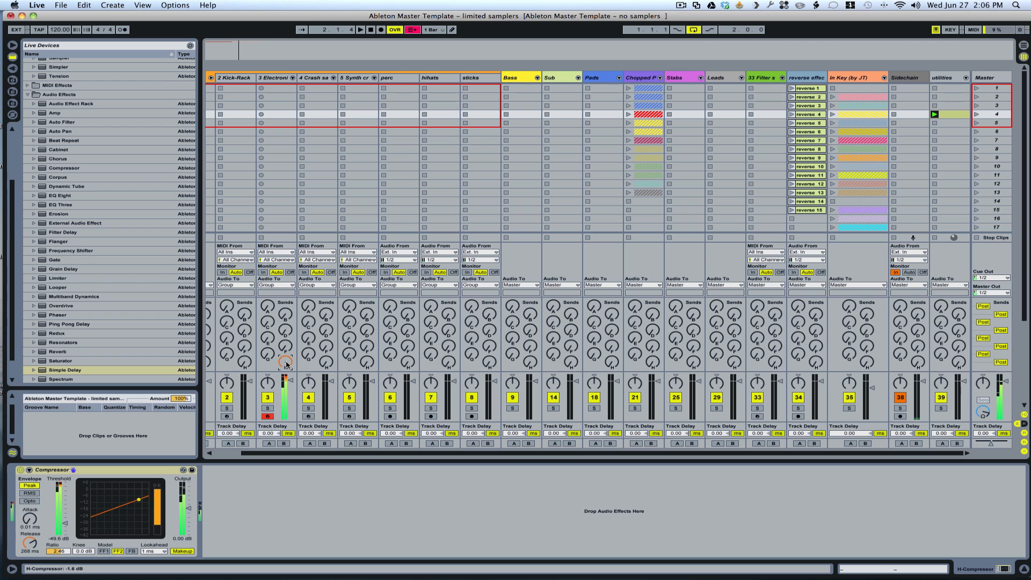
{"action": "left_click_drag", "start_coordinate": [286, 365], "coordinate": [286, 403]}
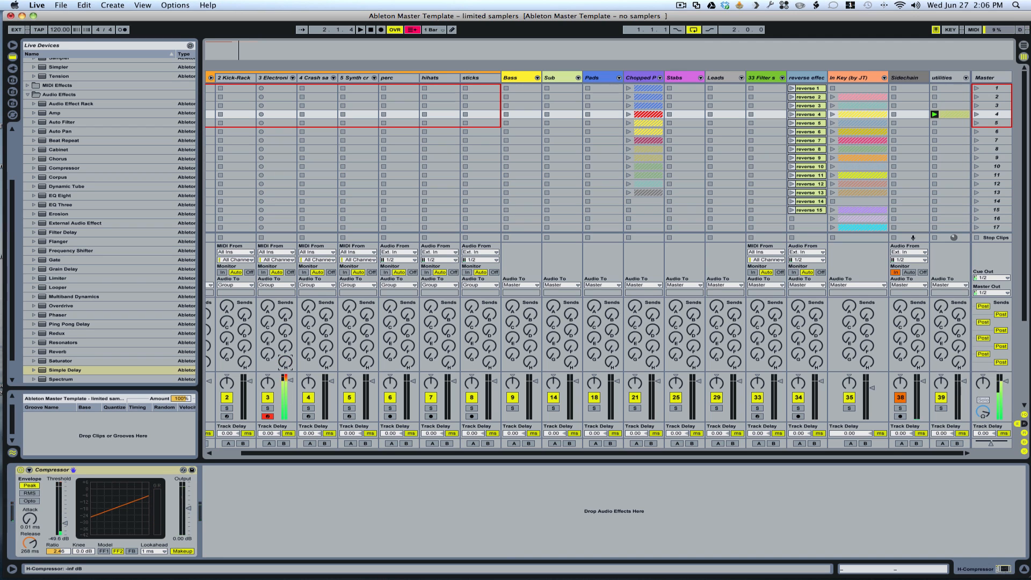
{"action": "left_click_drag", "start_coordinate": [286, 363], "coordinate": [285, 344]}
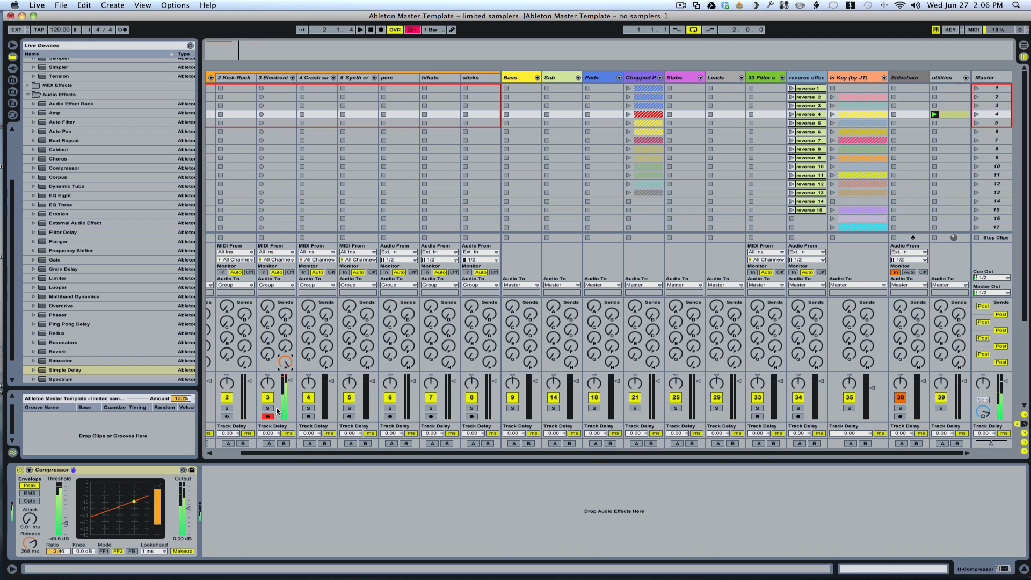
Unfold the H Compressor return track in the Arrangement View and go back to the Session View
{"action": "key", "text": "Tab"}
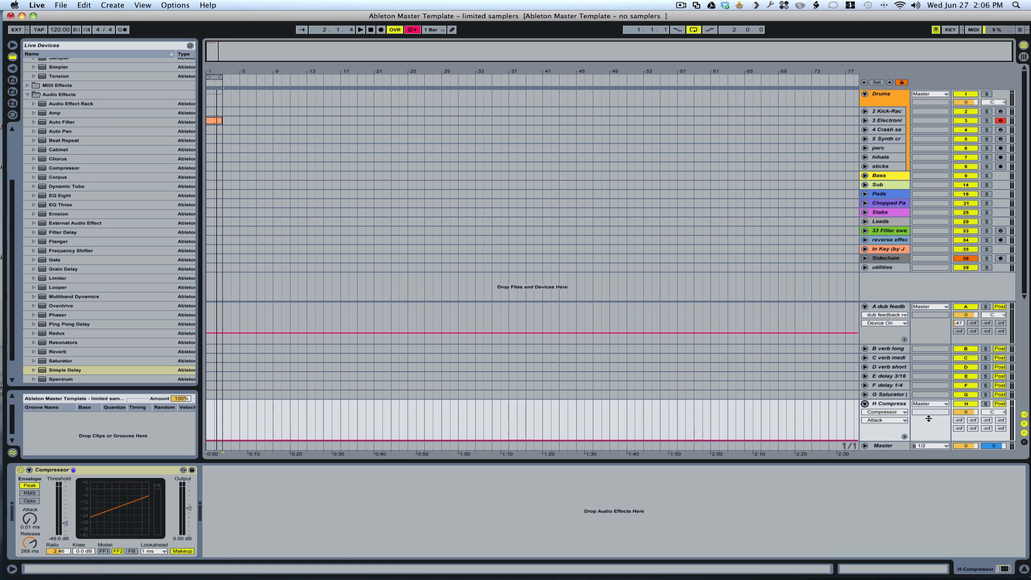
{"action": "left_click", "coordinate": [895, 407]}
{"action": "key", "text": "Tab"}
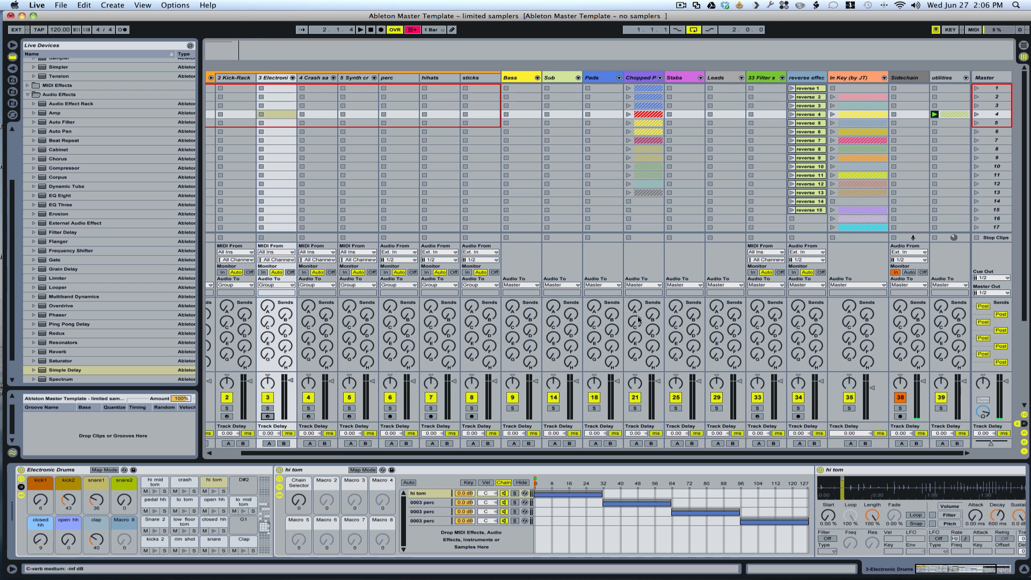
Hide the sends section of the Session View mixer
{"action": "left_click", "coordinate": [1024, 425]}
{"action": "left_click", "coordinate": [1024, 436]}
{"action": "left_click", "coordinate": [1024, 436]}
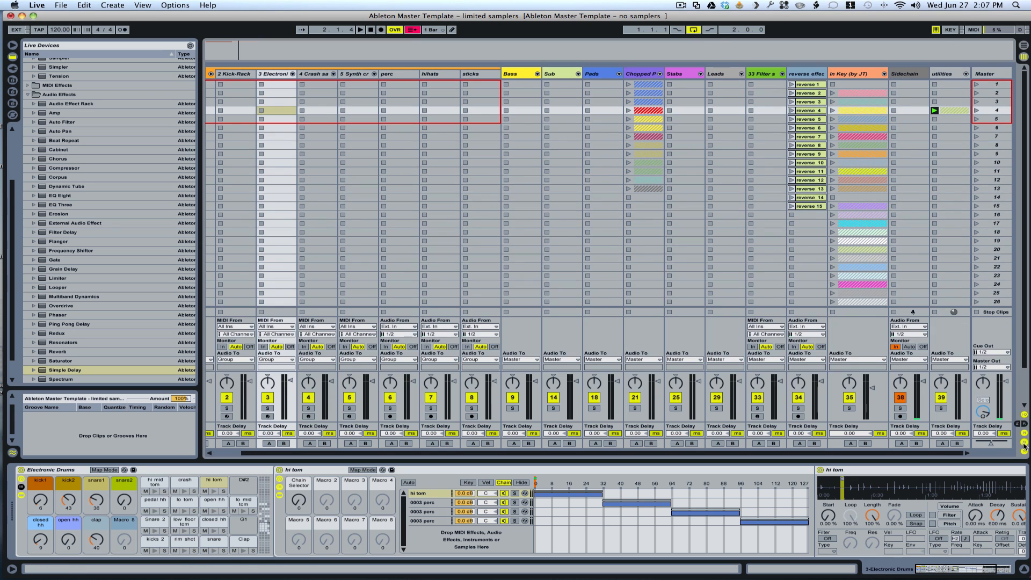
Fold the Drums group and hide the return tracks in the Arrangement View
{"action": "key", "text": "Tab"}
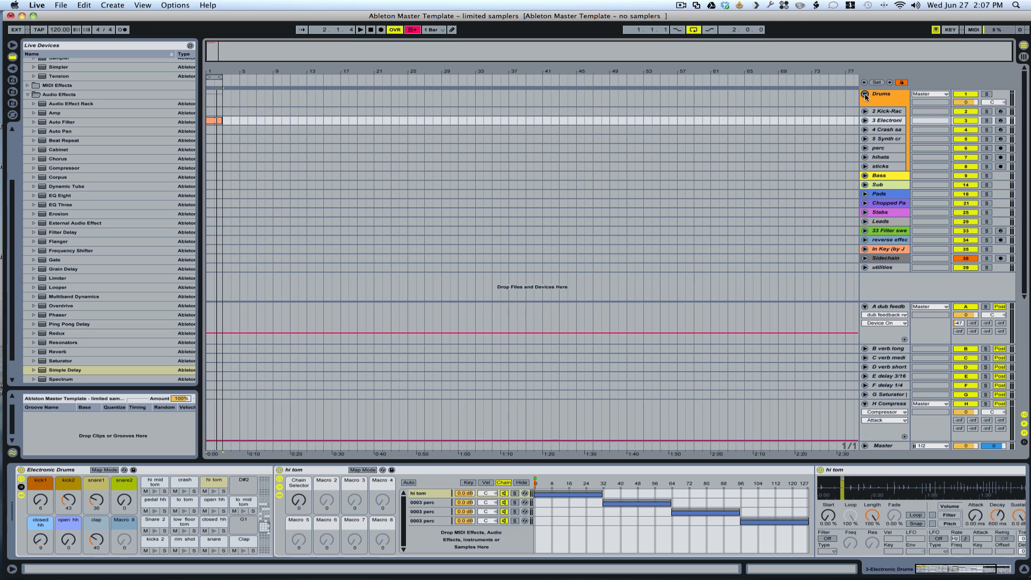
{"action": "left_click", "coordinate": [866, 95]}
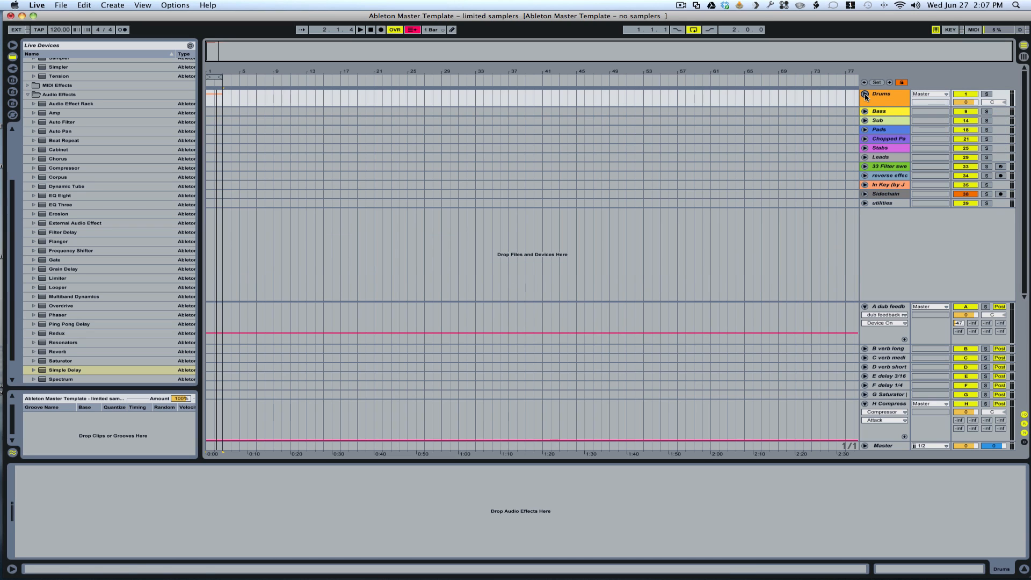
{"action": "left_click", "coordinate": [1024, 424]}
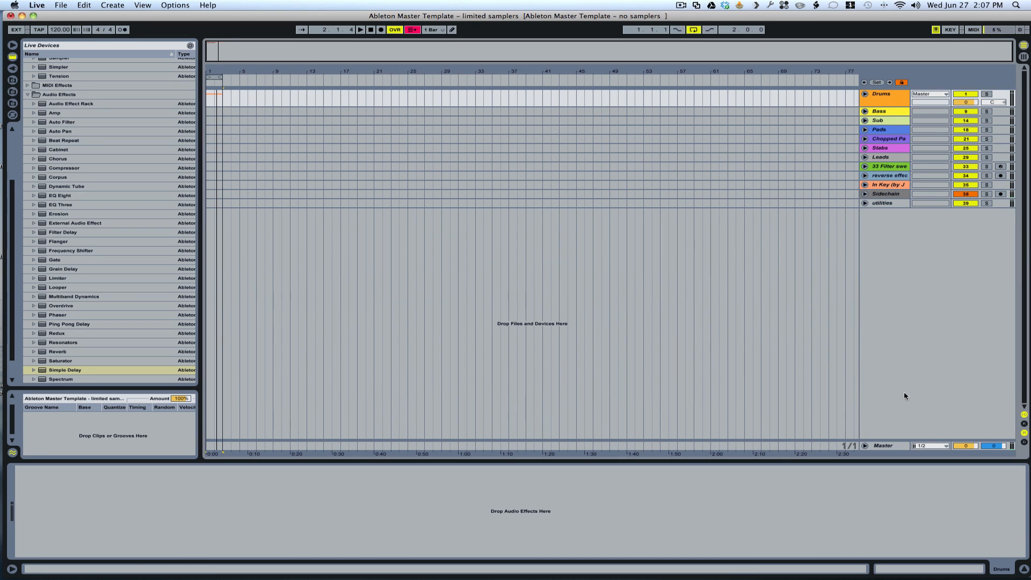